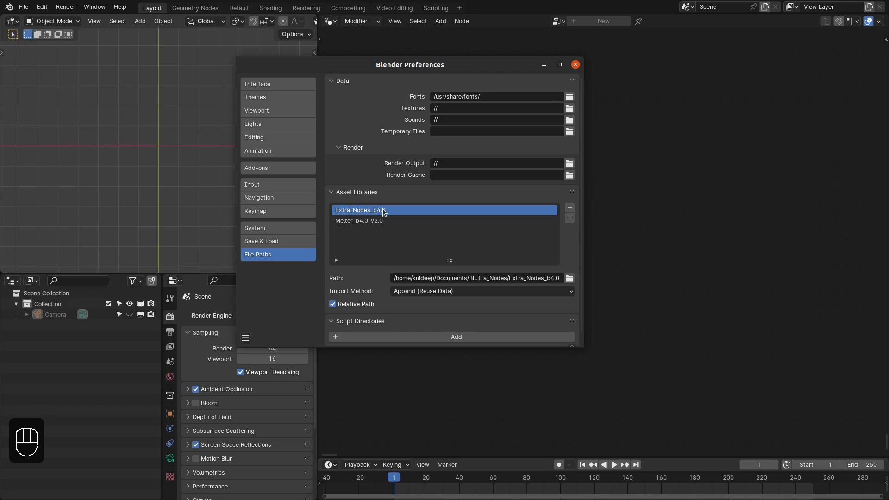
- Close the preferences and place the KS_Particle_System_Object asset from the Asset Browser's KS Extra Nodes Particle catalog at the scene's center
{"action": "left_click", "coordinate": [576, 65]}
{"action": "left_click", "coordinate": [324, 23]}
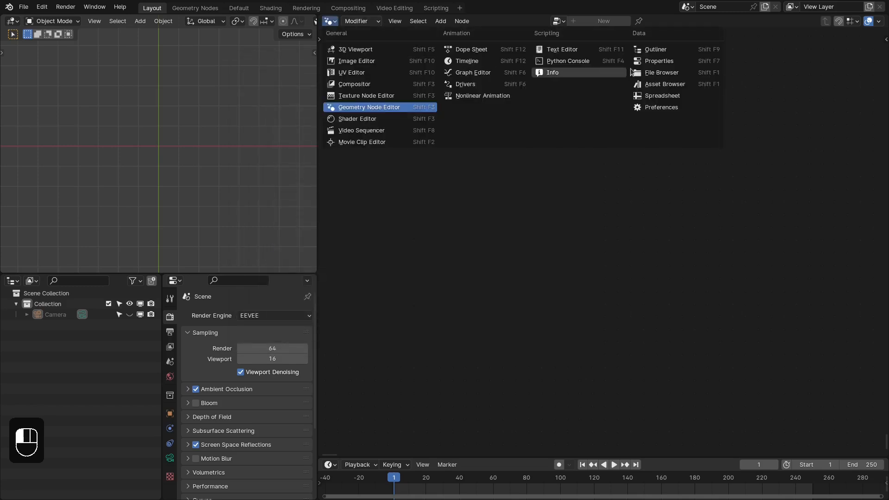
{"action": "left_click", "coordinate": [649, 84]}
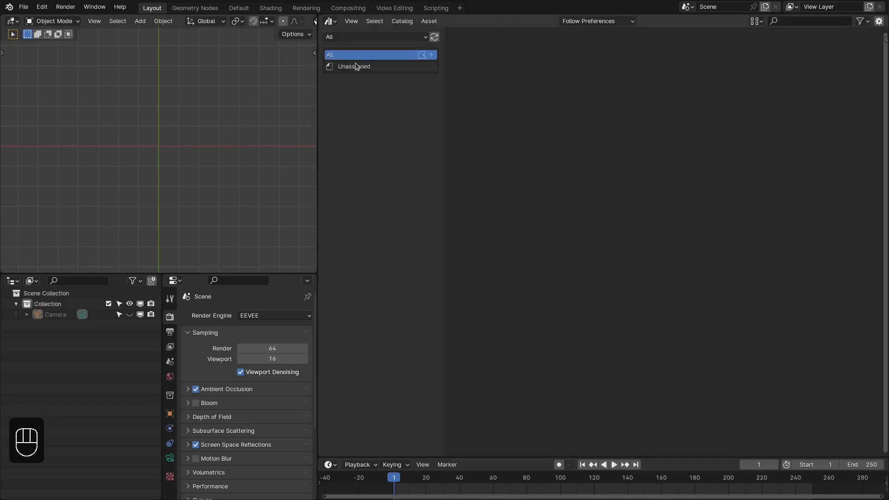
{"action": "key", "text": "ctrl+z"}
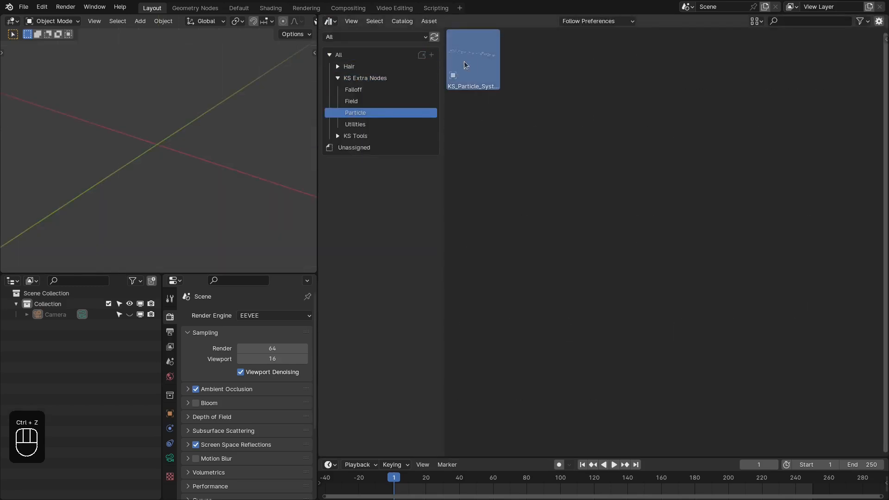
{"action": "left_click_drag", "start_coordinate": [466, 65], "coordinate": [156, 142]}
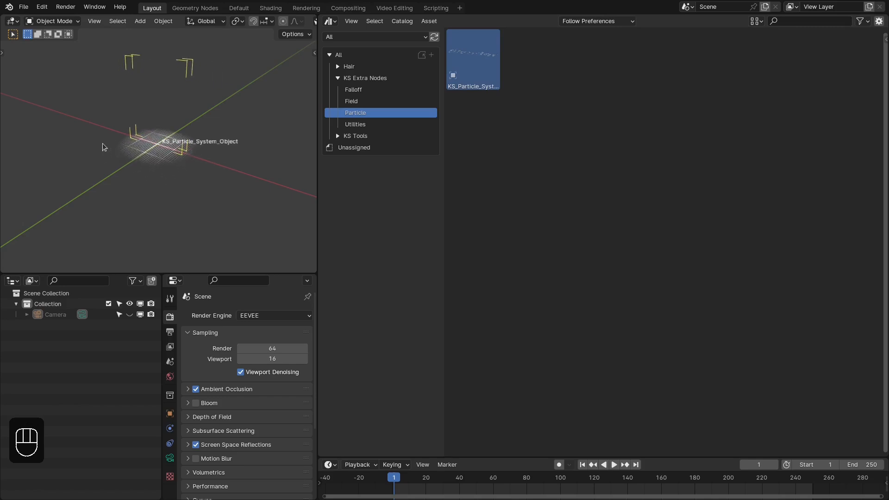
{"action": "middle_click_drag", "start_coordinate": [103, 145], "coordinate": [186, 199]}
- Change the asset browser area to the Geometry Node Editor and frame the whole particle system node tree
{"action": "key", "text": "n"}
{"action": "key", "text": "n"}
{"action": "left_click", "coordinate": [331, 22]}
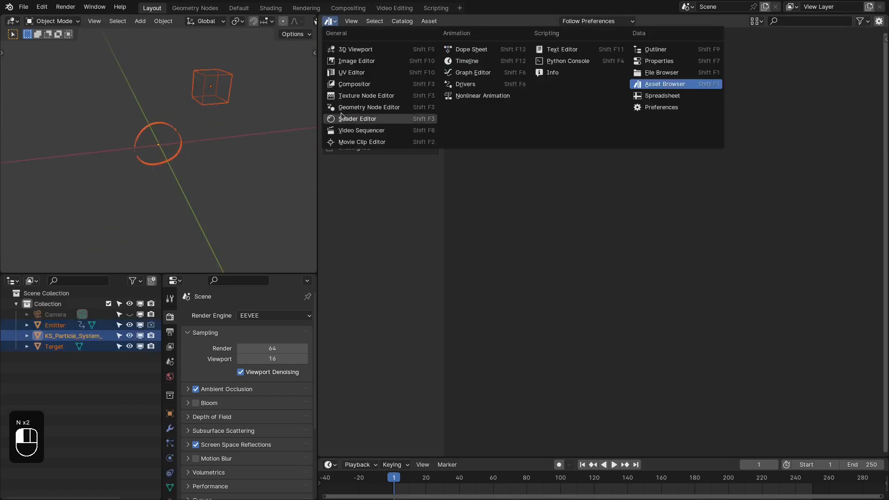
{"action": "left_click", "coordinate": [350, 106]}
{"action": "key", "text": "KP_1"}
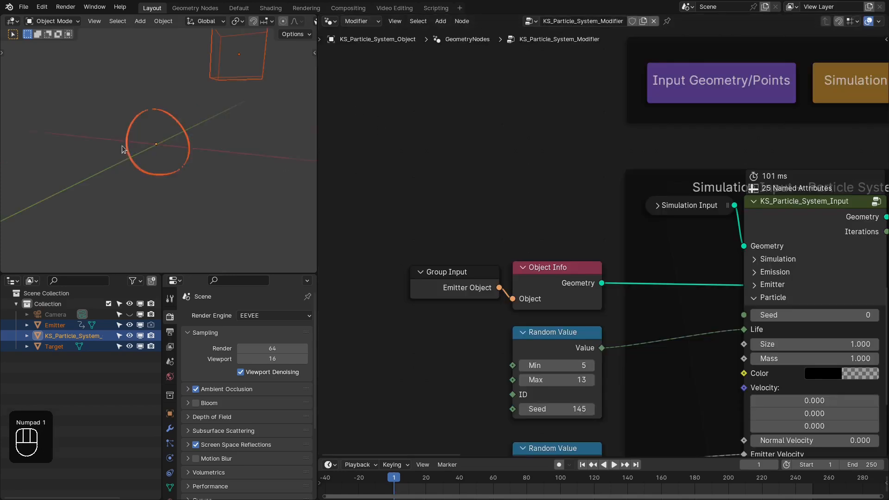
{"action": "scroll", "coordinate": [124, 147], "scroll_direction": "down", "scroll_amount": 5}
{"action": "middle_click_drag", "start_coordinate": [152, 143], "coordinate": [138, 157]}
{"action": "key", "text": "Home"}
{"action": "scroll", "coordinate": [192, 190], "scroll_direction": "up", "scroll_amount": 4}
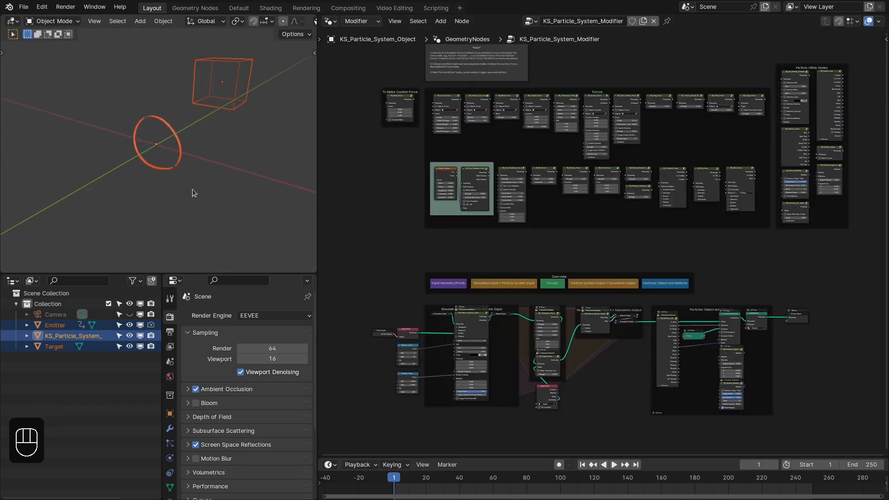
{"action": "scroll", "coordinate": [167, 178], "scroll_direction": "up", "scroll_amount": 3}
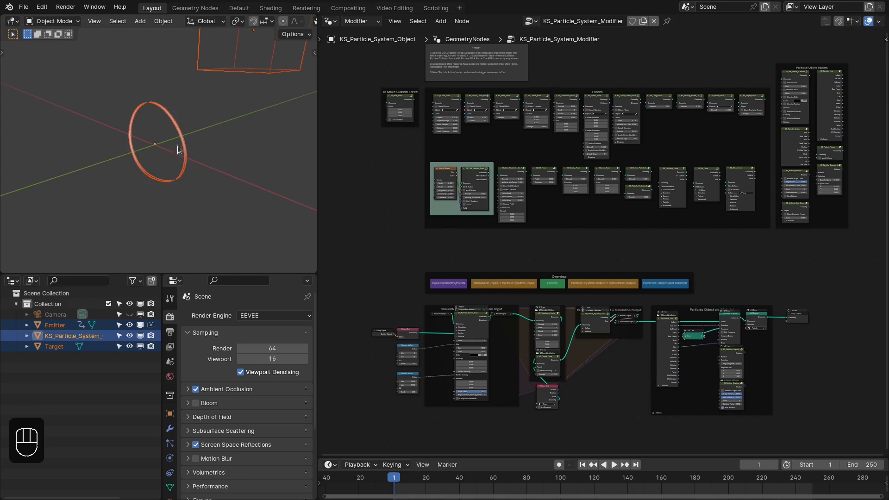
- Examine the maximized node tree's sections in order: input geometry, simulation input, forces, simulation output, and particles object and material
{"action": "middle_click_drag", "start_coordinate": [482, 259], "coordinate": [474, 240]}
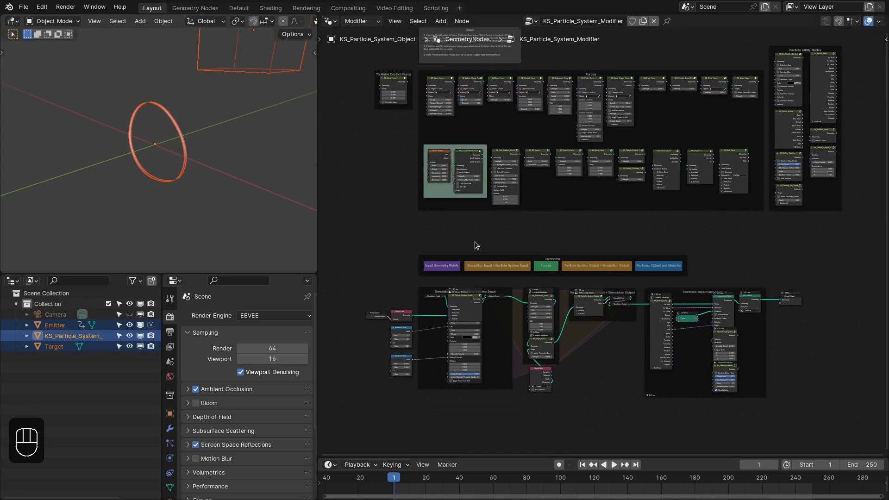
{"action": "key", "text": "ctrl+space"}
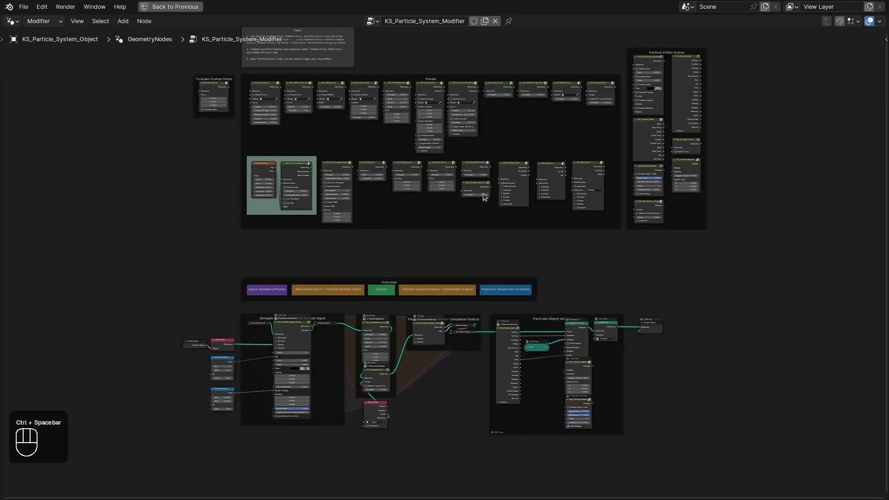
{"action": "scroll", "coordinate": [416, 241], "scroll_direction": "up", "scroll_amount": 8}
{"action": "middle_click_drag", "start_coordinate": [473, 271], "coordinate": [591, 121]}
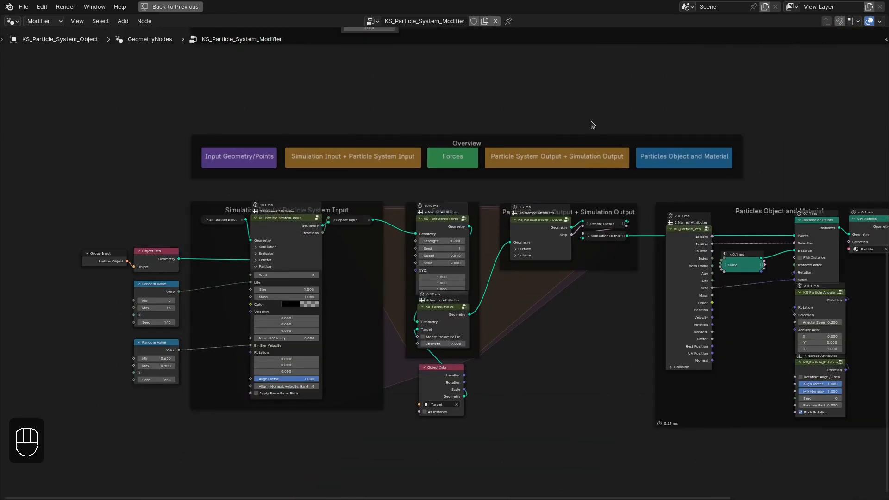
{"action": "left_click_drag", "start_coordinate": [160, 103], "coordinate": [814, 124]}
{"action": "scroll", "coordinate": [236, 159], "scroll_direction": "up", "scroll_amount": 1}
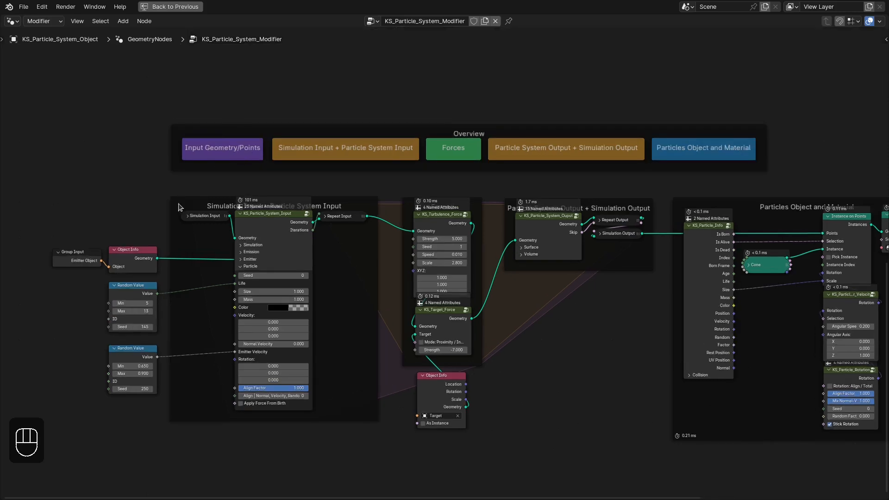
{"action": "left_click_drag", "start_coordinate": [77, 224], "coordinate": [146, 397]}
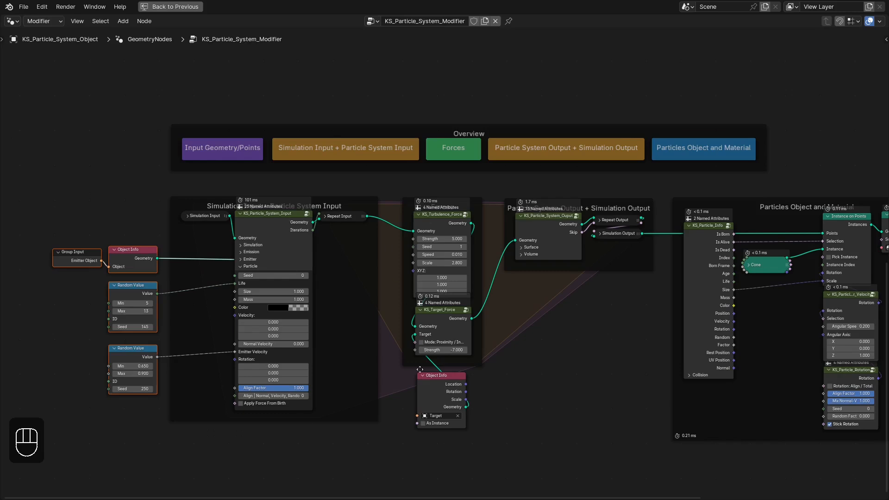
{"action": "left_click_drag", "start_coordinate": [432, 442], "coordinate": [472, 227]}
{"action": "left_click_drag", "start_coordinate": [517, 335], "coordinate": [557, 245]}
{"action": "scroll", "coordinate": [616, 334], "scroll_direction": "down", "scroll_amount": 2}
{"action": "middle_click_drag", "start_coordinate": [652, 291], "coordinate": [514, 275]}
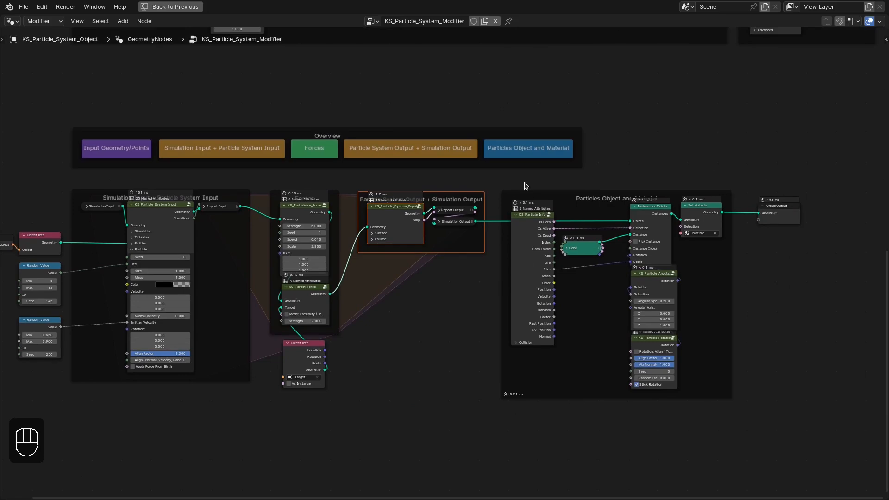
{"action": "left_click_drag", "start_coordinate": [518, 180], "coordinate": [697, 225]}
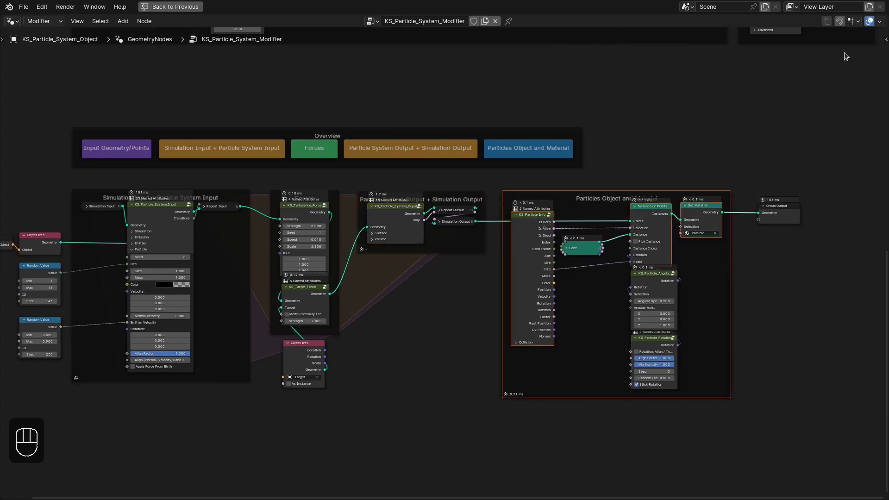
- Turn off the node timings and named attributes overlays in the node editor
{"action": "left_click", "coordinate": [880, 22]}
{"action": "left_click", "coordinate": [813, 96]}
{"action": "left_click", "coordinate": [814, 107]}
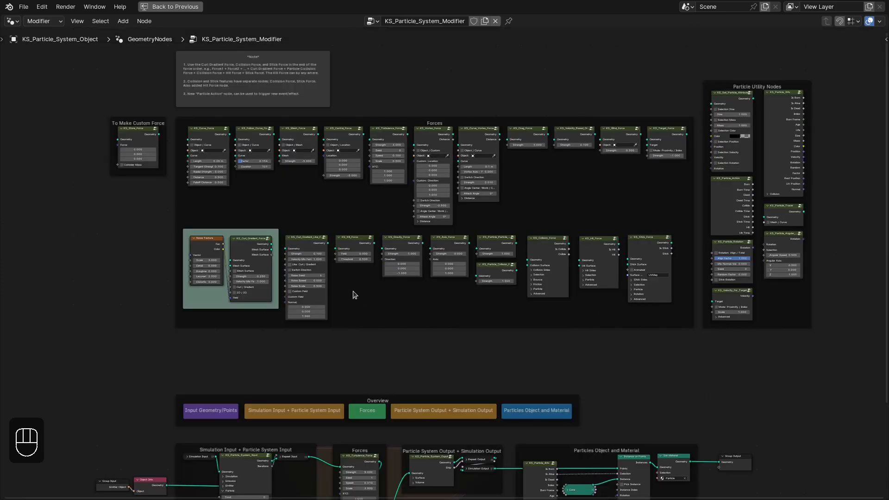
- Examine the Particle Utility Nodes frame and the note on force order, and return from the maximized editor to the full layout
{"action": "left_click_drag", "start_coordinate": [710, 50], "coordinate": [782, 136]}
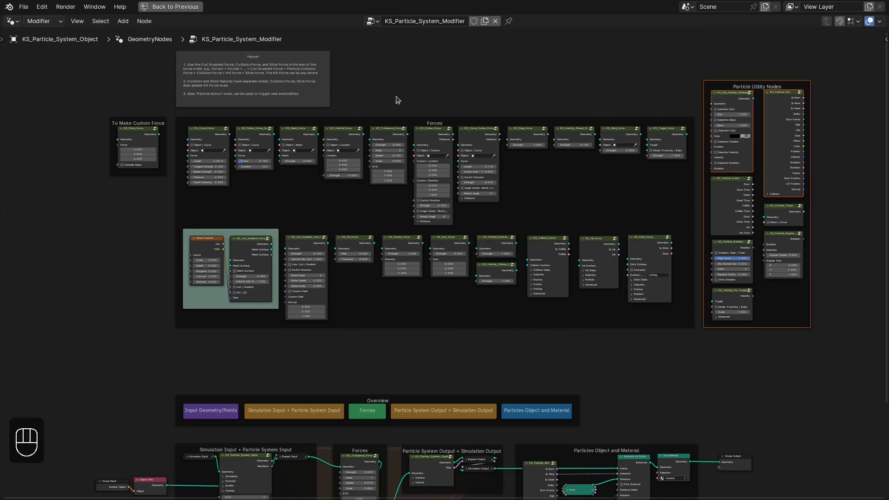
{"action": "scroll", "coordinate": [396, 100], "scroll_direction": "up", "scroll_amount": 3}
{"action": "left_click_drag", "start_coordinate": [178, 83], "coordinate": [476, 144]}
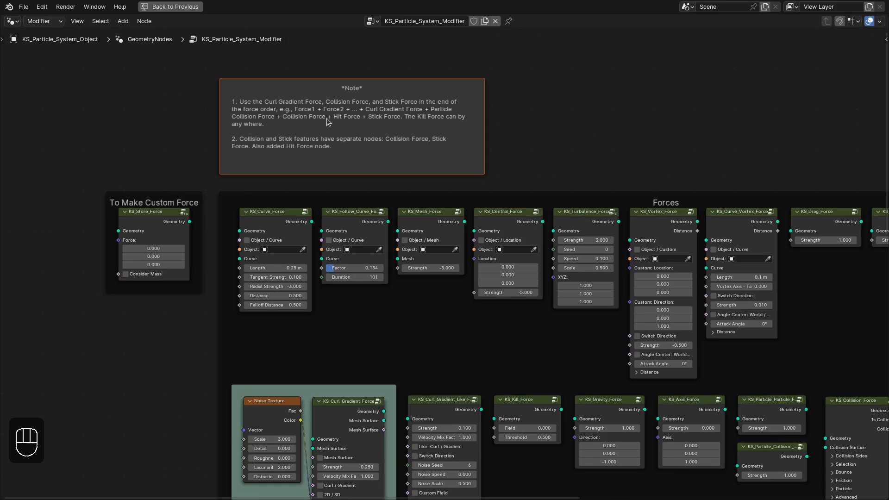
{"action": "scroll", "coordinate": [378, 114], "scroll_direction": "down", "scroll_amount": 5}
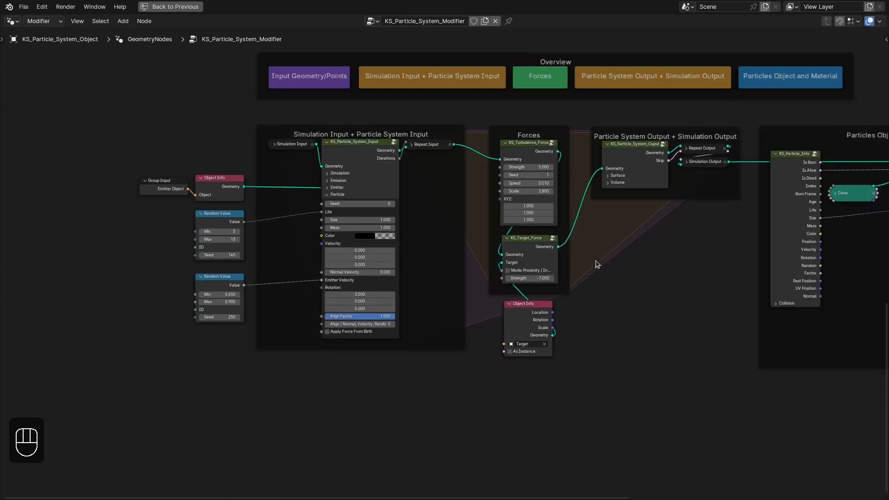
{"action": "middle_click_drag", "start_coordinate": [596, 260], "coordinate": [527, 286]}
{"action": "key", "text": "ctrl+space"}
- Delete the ring-shaped Emitter object and the cube-shaped Target object from the scene
{"action": "scroll", "coordinate": [463, 253], "scroll_direction": "down", "scroll_amount": 3}
{"action": "middle_click_drag", "start_coordinate": [275, 179], "coordinate": [264, 118]}
{"action": "left_click", "coordinate": [144, 183]}
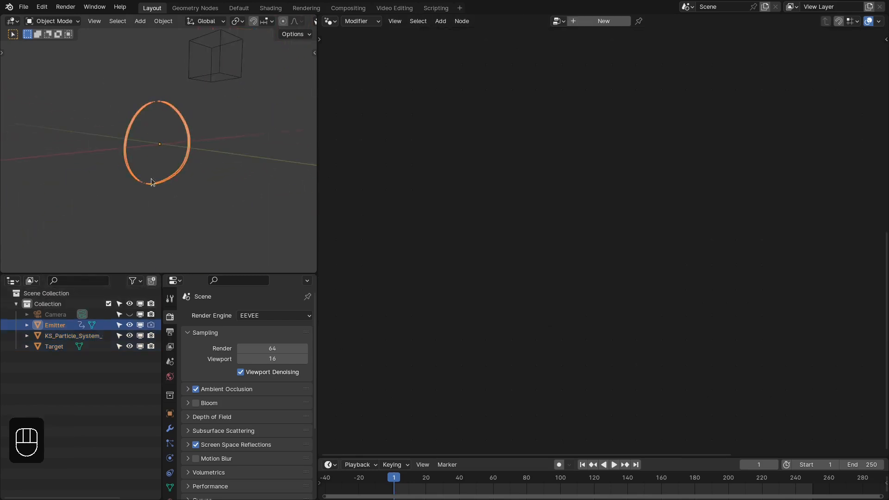
{"action": "key", "text": "x"}
{"action": "left_click", "coordinate": [160, 162]}
{"action": "left_click", "coordinate": [216, 74]}
{"action": "key", "text": "x"}
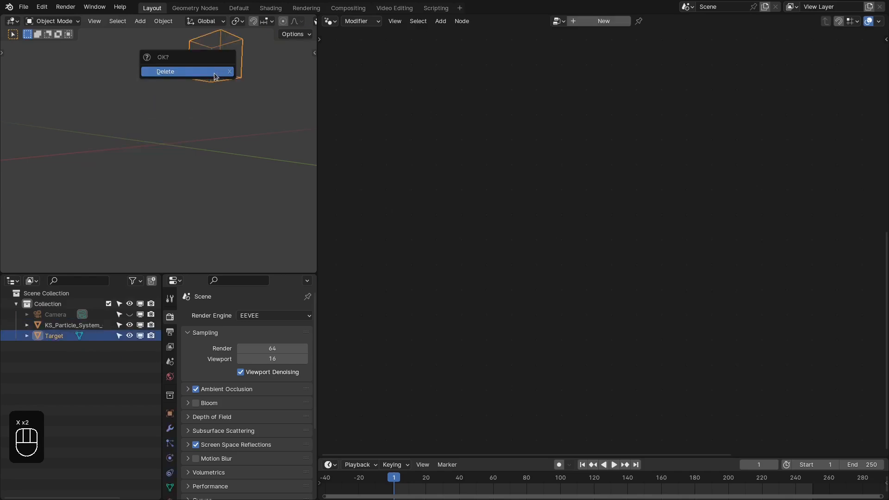
{"action": "left_click", "coordinate": [217, 72]}
- Delete the Target's Object Info, KS_Target_Force and KS_Turbulence_Force nodes from the particle system tree, keeping the geometry link connected
{"action": "left_click", "coordinate": [88, 325]}
{"action": "scroll", "coordinate": [603, 242], "scroll_direction": "up", "scroll_amount": 2}
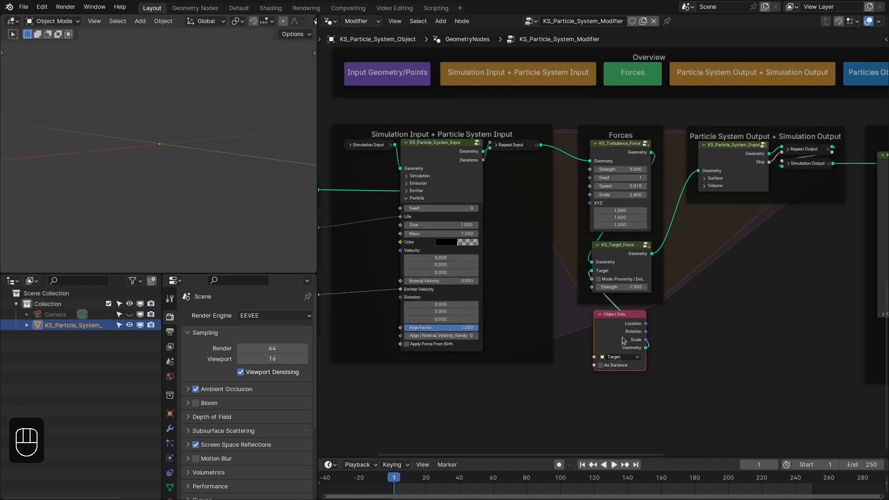
{"action": "left_click", "coordinate": [624, 341]}
{"action": "key", "text": "ctrl+x"}
{"action": "left_click", "coordinate": [623, 258]}
{"action": "key", "text": "ctrl+x"}
{"action": "left_click", "coordinate": [617, 152]}
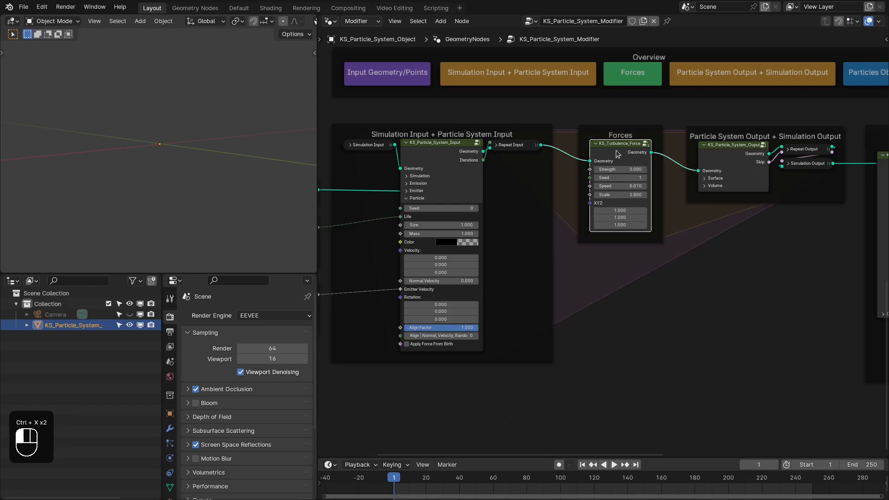
{"action": "key", "text": "ctrl+x"}
- Delete both Random Value nodes feeding KS_Particle_System_Input and collapse that node's Particle section
{"action": "scroll", "coordinate": [681, 255], "scroll_direction": "down", "scroll_amount": 1}
{"action": "middle_click_drag", "start_coordinate": [681, 254], "coordinate": [802, 256]}
{"action": "left_click_drag", "start_coordinate": [396, 236], "coordinate": [447, 326]}
{"action": "key", "text": "x"}
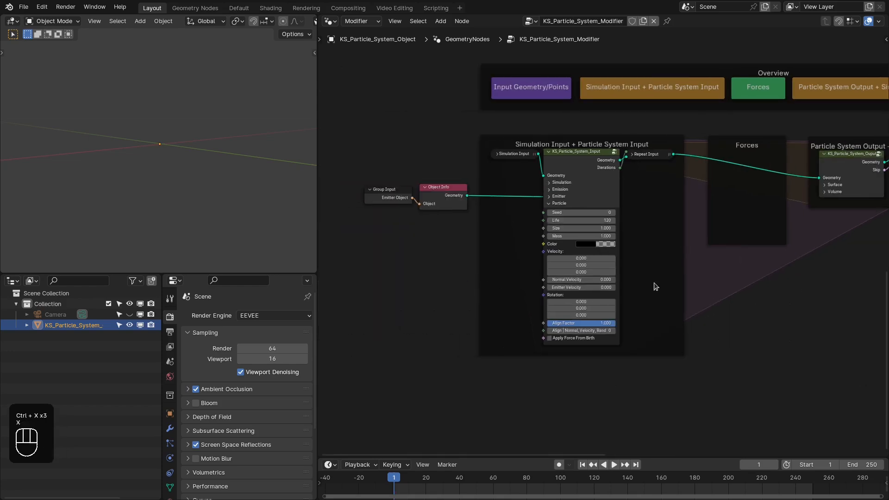
{"action": "scroll", "coordinate": [598, 254], "scroll_direction": "up", "scroll_amount": 3}
{"action": "middle_click_drag", "start_coordinate": [590, 257], "coordinate": [857, 252]}
{"action": "middle_click_drag", "start_coordinate": [371, 254], "coordinate": [796, 252]}
{"action": "scroll", "coordinate": [510, 162], "scroll_direction": "up", "scroll_amount": 4}
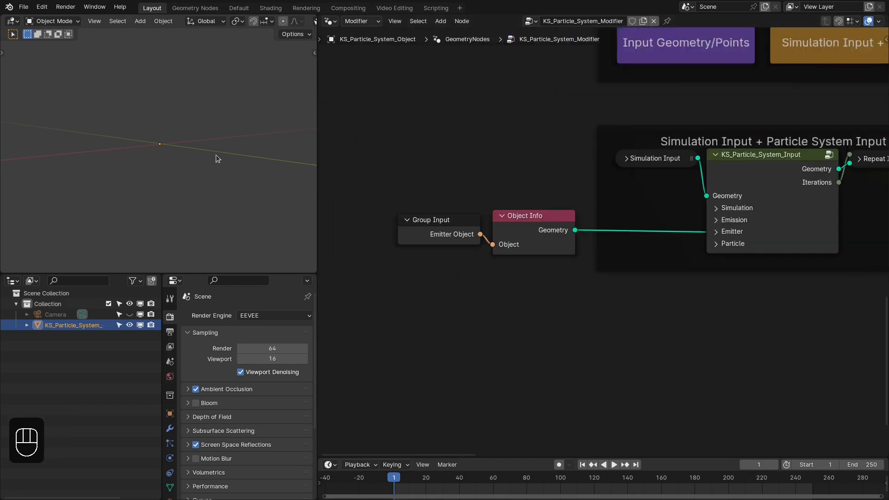
- Add a mesh plane at the scene's center
{"action": "key", "text": "shift+a"}
{"action": "mouse_move", "coordinate": [122, 150]}
{"action": "left_click", "coordinate": [227, 152]}
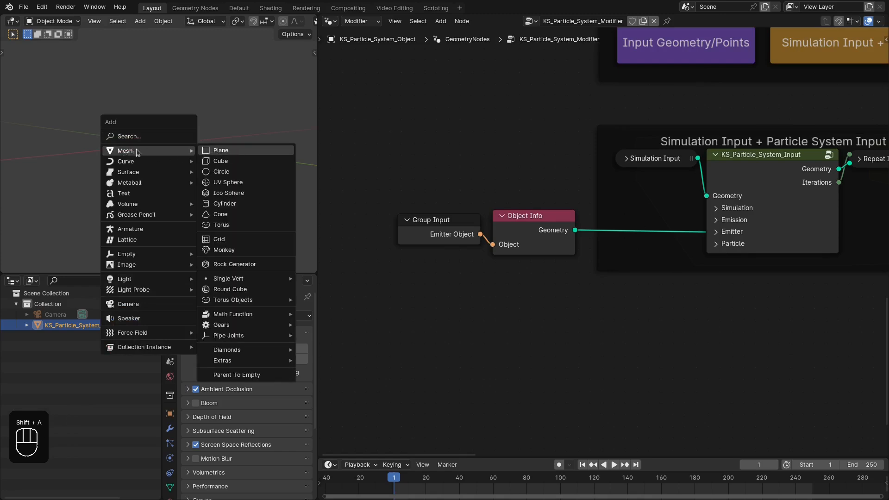
{"action": "middle_click_drag", "start_coordinate": [131, 151], "coordinate": [125, 208]}
- Assign the plane as the Emitter Object in the particle system object's geometry nodes modifier
{"action": "left_click", "coordinate": [84, 326]}
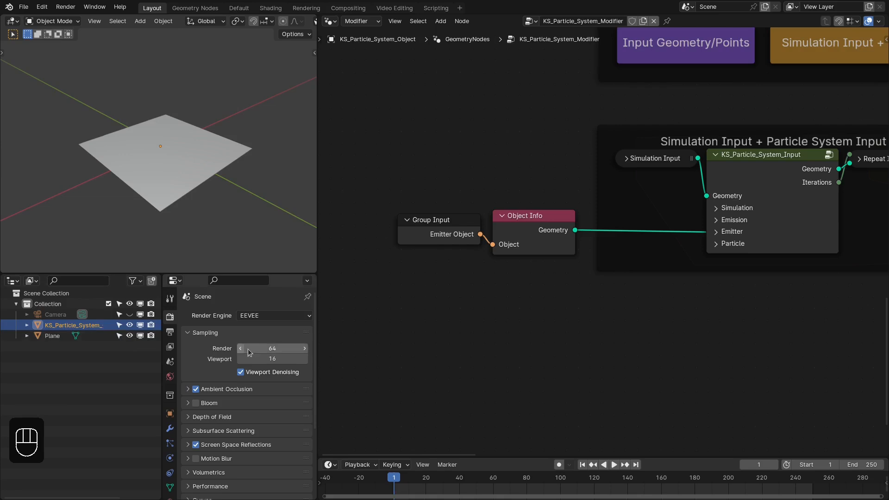
{"action": "left_click", "coordinate": [170, 428]}
{"action": "left_click", "coordinate": [281, 361]}
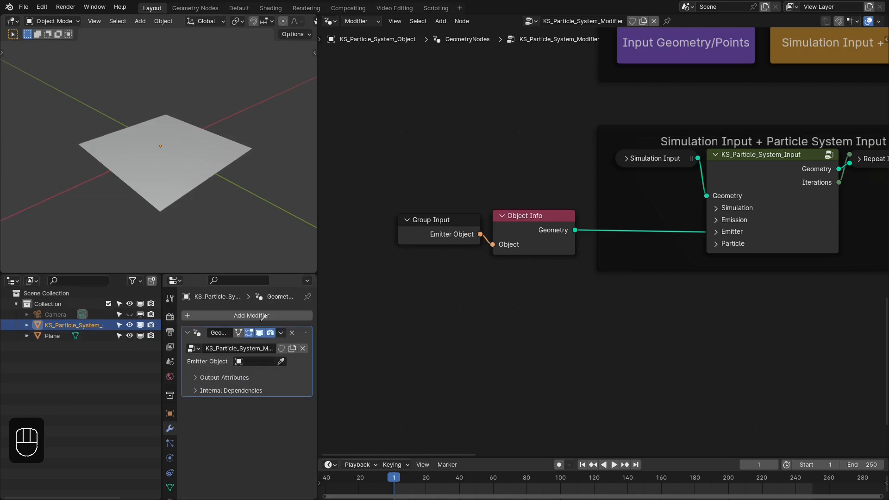
{"action": "left_click", "coordinate": [203, 172]}
{"action": "middle_click_drag", "start_coordinate": [228, 211], "coordinate": [186, 191]}
{"action": "scroll", "coordinate": [193, 197], "scroll_direction": "up", "scroll_amount": 1}
- Review the Simulation settings of KS_Particle_System_Input and set its Emission End Frame to 50
{"action": "middle_click_drag", "start_coordinate": [660, 246], "coordinate": [574, 233]}
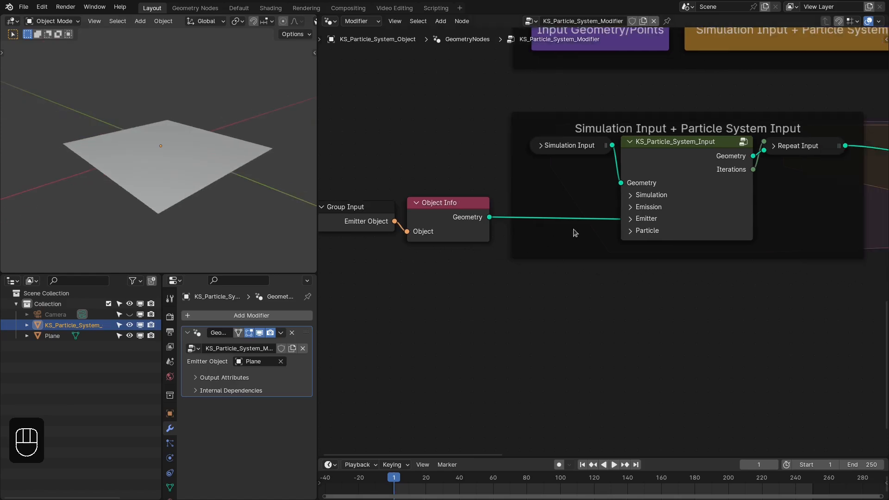
{"action": "left_click", "coordinate": [650, 198]}
{"action": "middle_click_drag", "start_coordinate": [708, 374], "coordinate": [574, 374]}
{"action": "scroll", "coordinate": [574, 373], "scroll_direction": "down", "scroll_amount": 1}
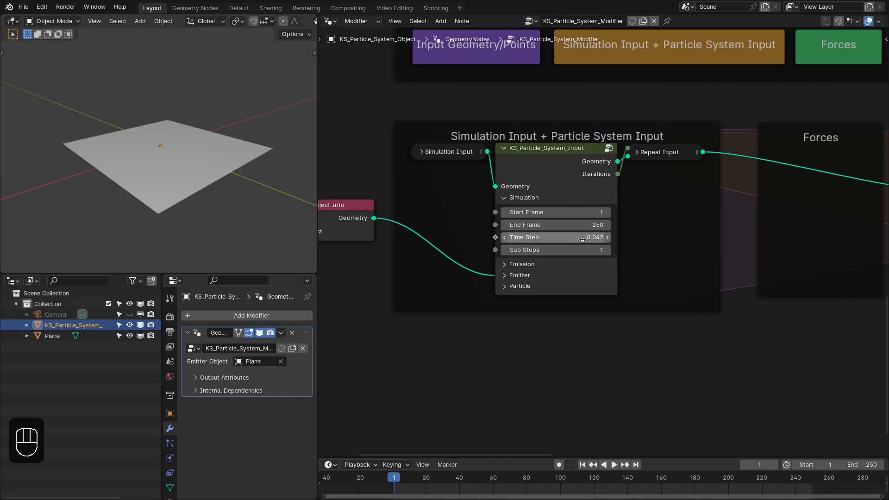
{"action": "left_click", "coordinate": [525, 198]}
{"action": "left_click", "coordinate": [519, 208]}
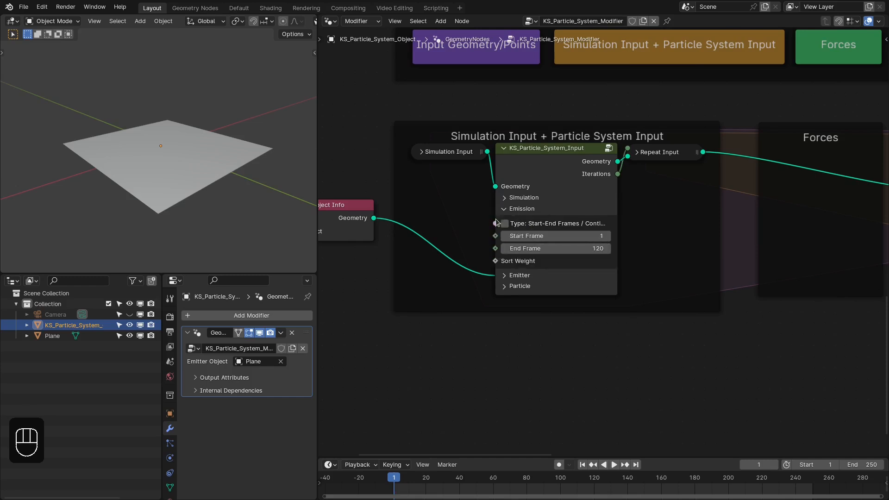
{"action": "left_click", "coordinate": [582, 248]}
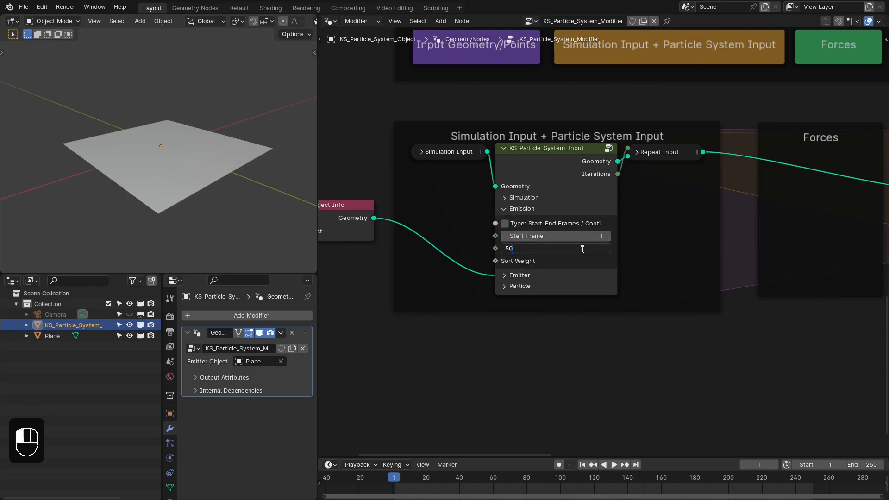
{"action": "type", "text": "50"}
{"action": "key", "text": "Return"}
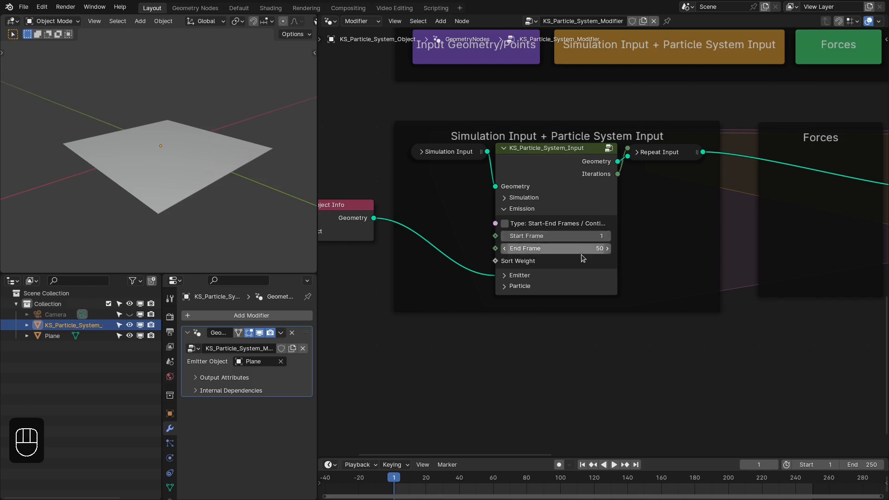
- Collapse the Emission settings and turn off Animated in the node's Emitter settings
{"action": "left_click", "coordinate": [522, 209]}
{"action": "left_click", "coordinate": [522, 220]}
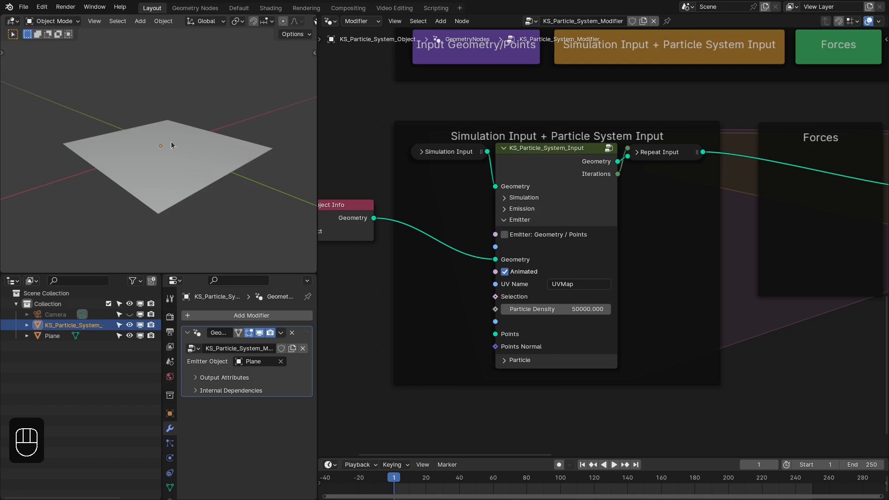
{"action": "left_click", "coordinate": [511, 273]}
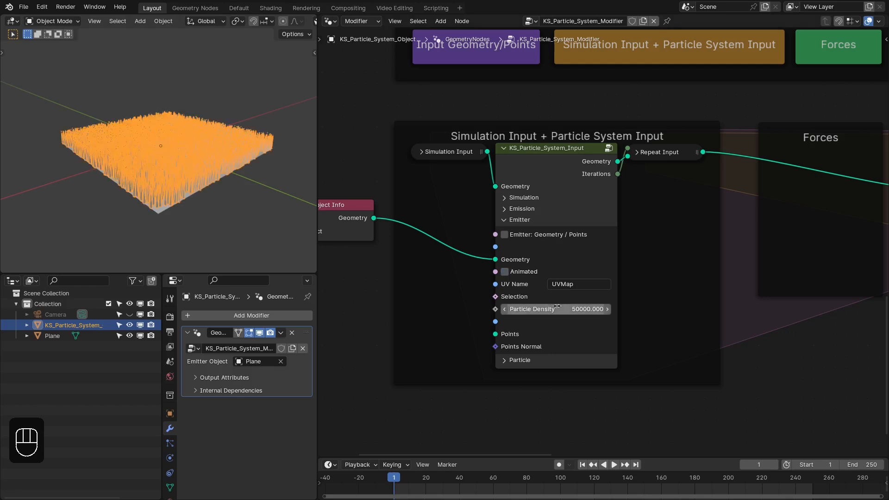
- Set the Particle Density in the Emitter settings of KS_Particle_System_Input to 20
{"action": "left_click", "coordinate": [555, 308]}
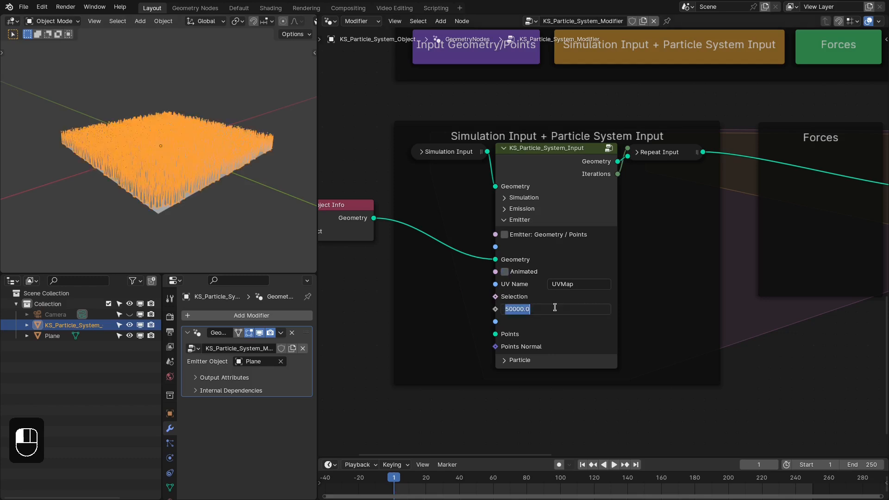
{"action": "type", "text": "20"}
{"action": "key", "text": "Return"}
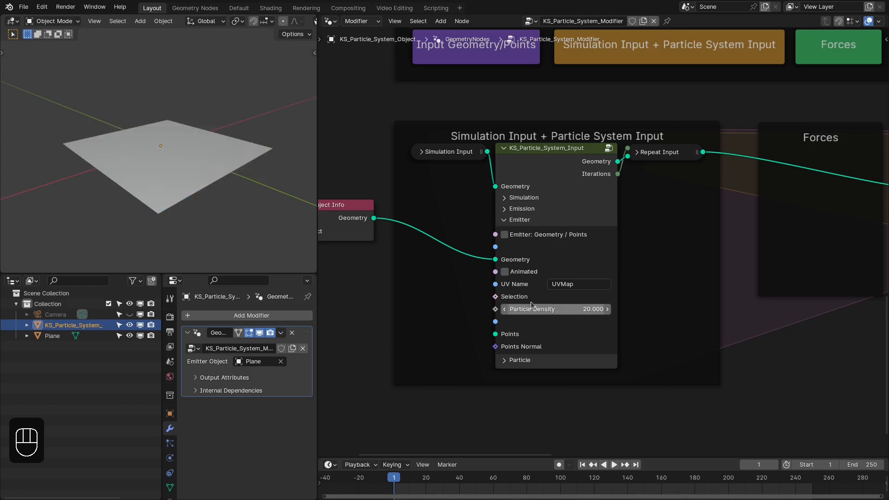
- Set the particle Size to 0.05 in the Particle settings of KS_Particle_System_Input, leaving its Emitter and Particle sections collapsed
{"action": "left_click", "coordinate": [508, 222]}
{"action": "left_click", "coordinate": [508, 231]}
{"action": "middle_click_drag", "start_coordinate": [619, 331], "coordinate": [598, 251]}
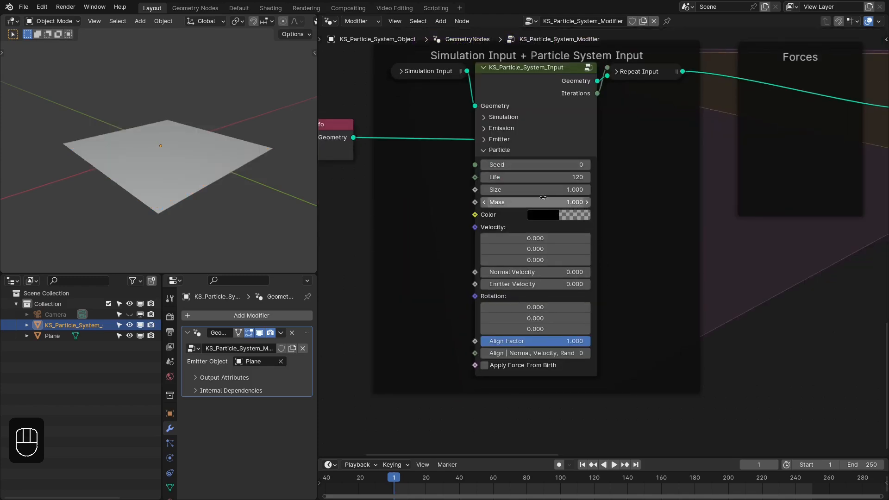
{"action": "left_click", "coordinate": [560, 192]}
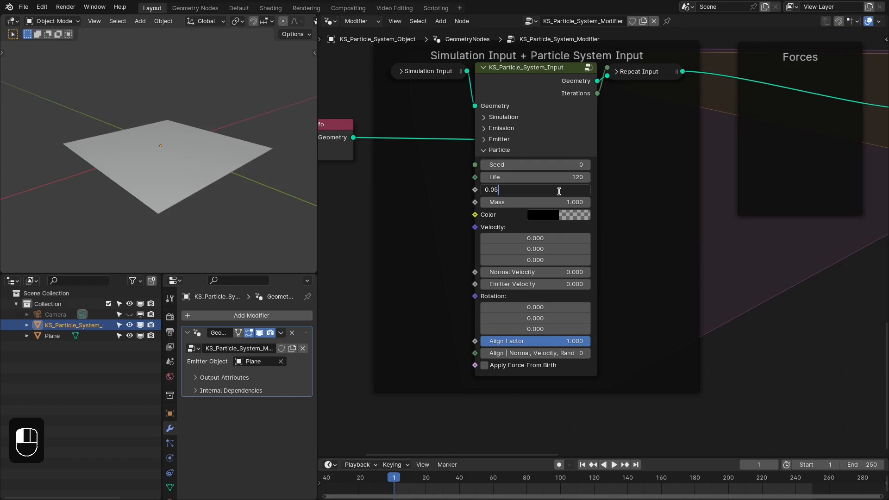
{"action": "type", "text": "0.05"}
{"action": "key", "text": "Return"}
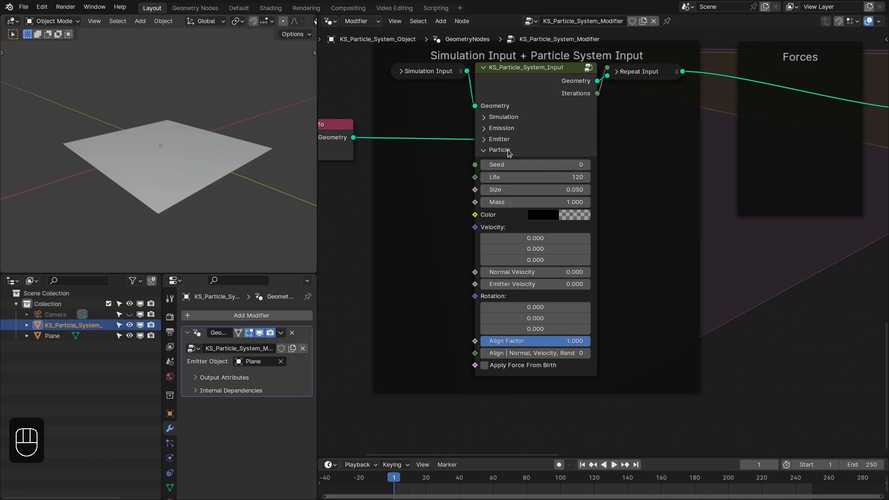
{"action": "scroll", "coordinate": [510, 154], "scroll_direction": "down", "scroll_amount": 2}
{"action": "middle_click_drag", "start_coordinate": [509, 153], "coordinate": [548, 205]}
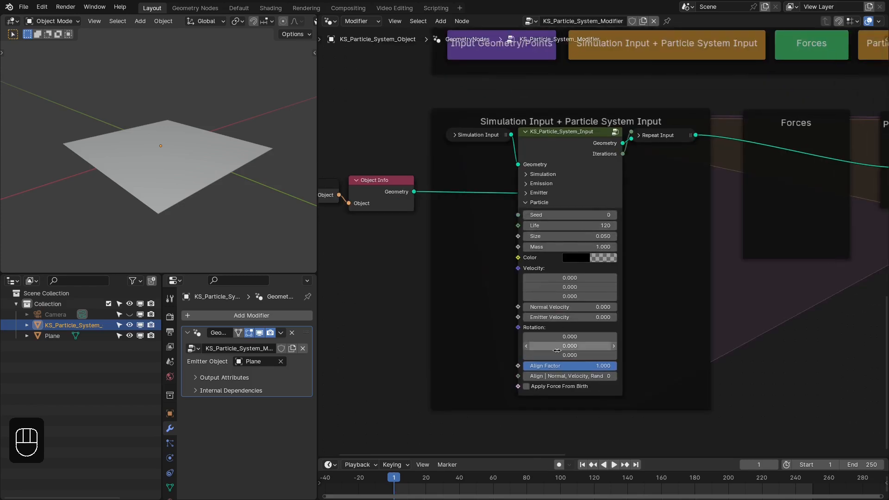
{"action": "left_click", "coordinate": [540, 203]}
- Replace the Cone node in the Particles Object and Material frame with an Ico Sphere feeding the Instance input of Instance on Points
{"action": "scroll", "coordinate": [819, 264], "scroll_direction": "down", "scroll_amount": 1}
{"action": "middle_click_drag", "start_coordinate": [819, 264], "coordinate": [509, 278]}
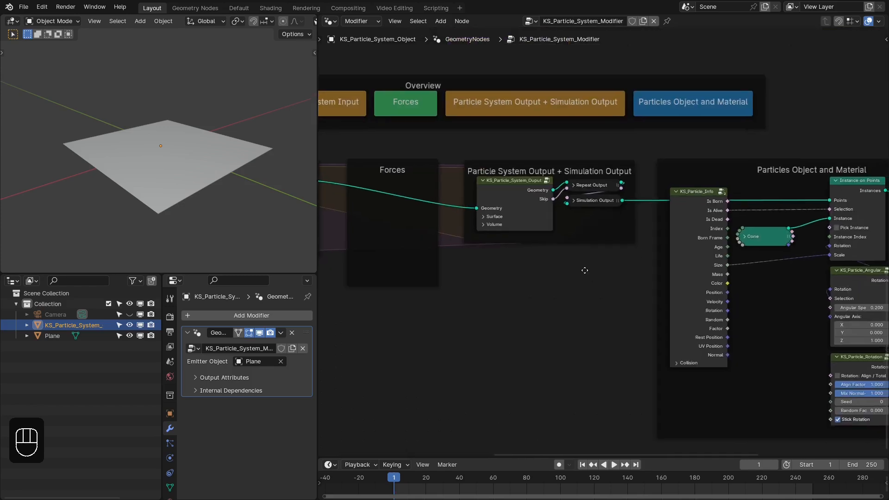
{"action": "middle_click_drag", "start_coordinate": [584, 270], "coordinate": [403, 254]}
{"action": "scroll", "coordinate": [541, 204], "scroll_direction": "up", "scroll_amount": 2}
{"action": "left_click", "coordinate": [541, 204]}
{"action": "key", "text": "x"}
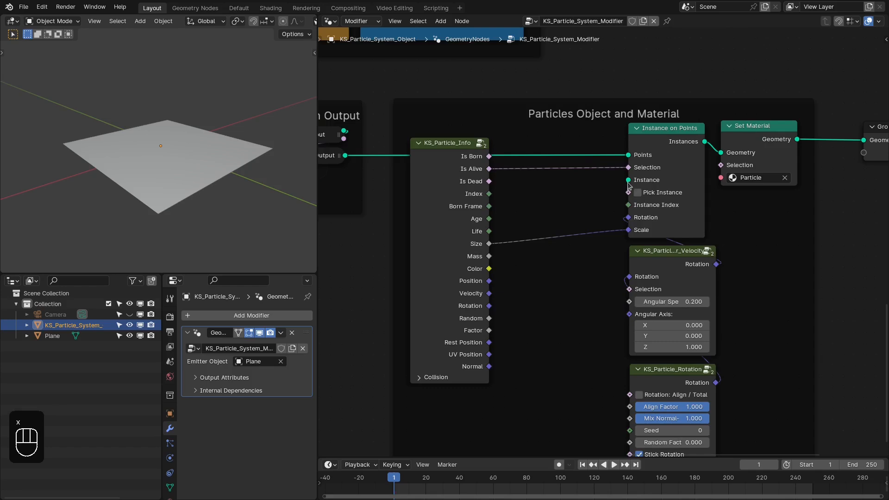
{"action": "left_click_drag", "start_coordinate": [628, 181], "coordinate": [563, 203]}
{"action": "type", "text": "u"}
{"action": "key", "text": "BackSpace"}
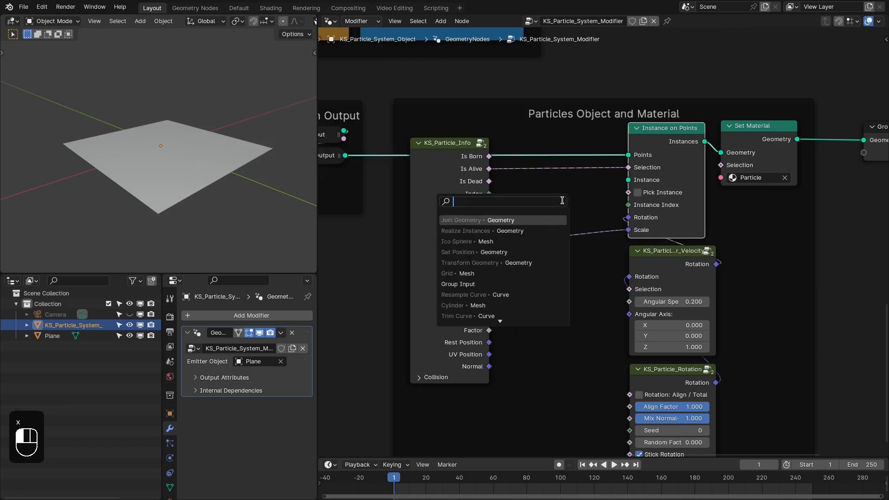
{"action": "type", "text": "ico"}
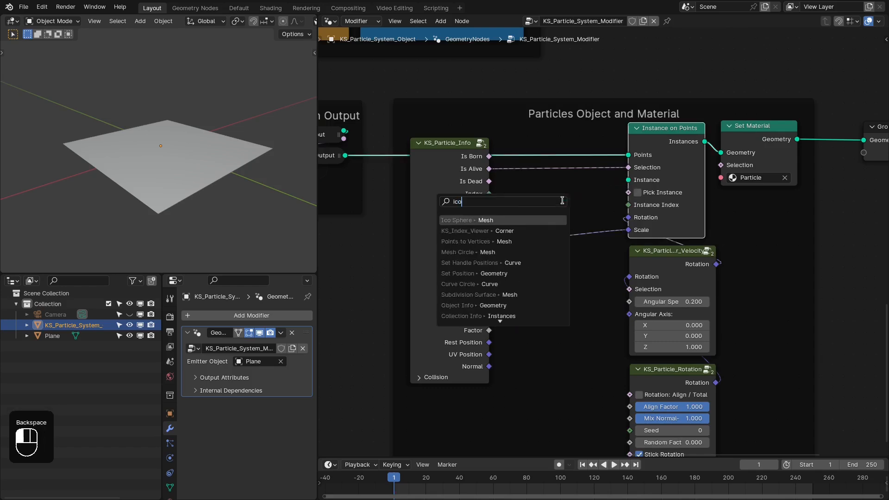
{"action": "key", "text": "Return"}
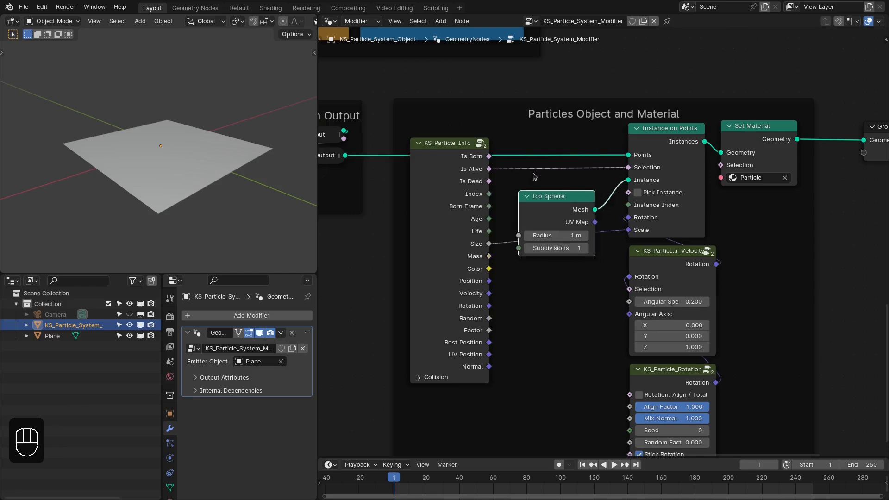
- Remove the angular velocity and KS_Particle_Rotation nodes below Instance on Points
{"action": "scroll", "coordinate": [674, 331], "scroll_direction": "down", "scroll_amount": 3}
{"action": "middle_click_drag", "start_coordinate": [674, 334], "coordinate": [668, 300]}
{"action": "left_click_drag", "start_coordinate": [726, 268], "coordinate": [661, 366]}
{"action": "key", "text": "ctrl+x"}
{"action": "scroll", "coordinate": [608, 310], "scroll_direction": "up", "scroll_amount": 2}
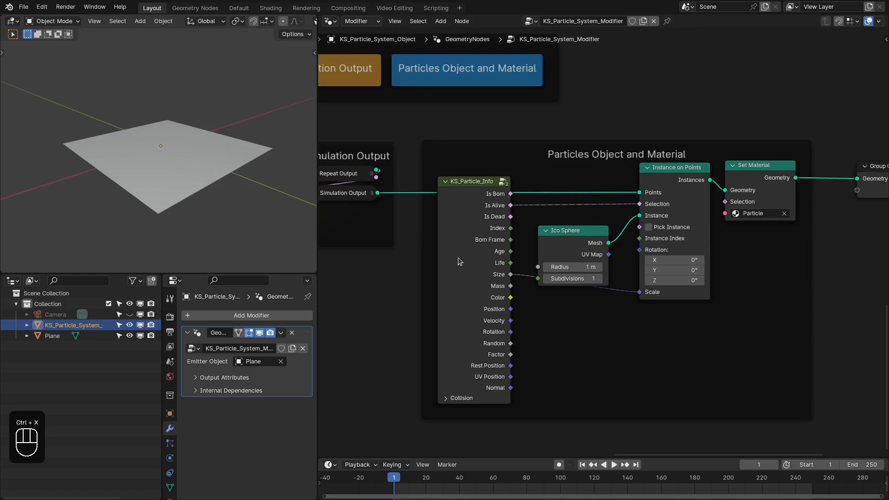
- Play the simulation from the first frame to inspect the particles emitted on the plane, stopping at frame 50
{"action": "left_click_drag", "start_coordinate": [458, 258], "coordinate": [465, 259]}
{"action": "scroll", "coordinate": [468, 261], "scroll_direction": "down", "scroll_amount": 4}
{"action": "middle_click_drag", "start_coordinate": [469, 261], "coordinate": [737, 267]}
{"action": "scroll", "coordinate": [594, 281], "scroll_direction": "down", "scroll_amount": 4}
{"action": "scroll", "coordinate": [588, 287], "scroll_direction": "up", "scroll_amount": 4}
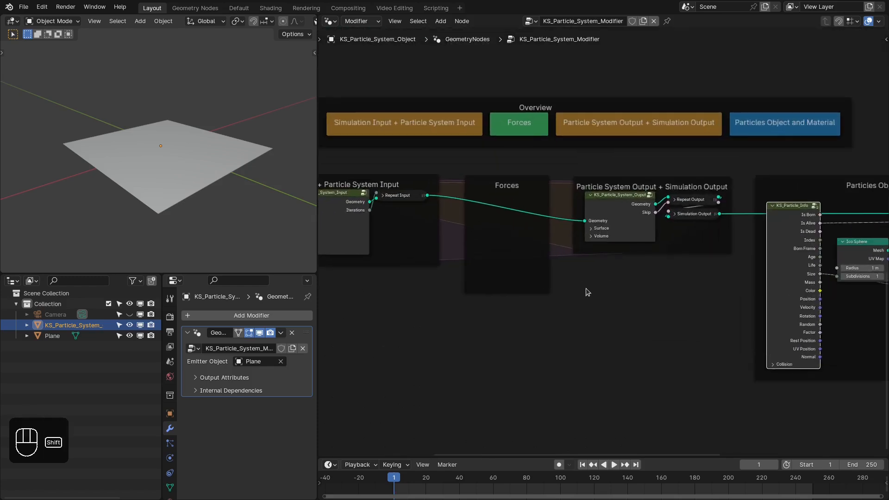
{"action": "key", "text": "shift+Right"}
{"action": "key", "text": "shift+Left"}
{"action": "key", "text": "space"}
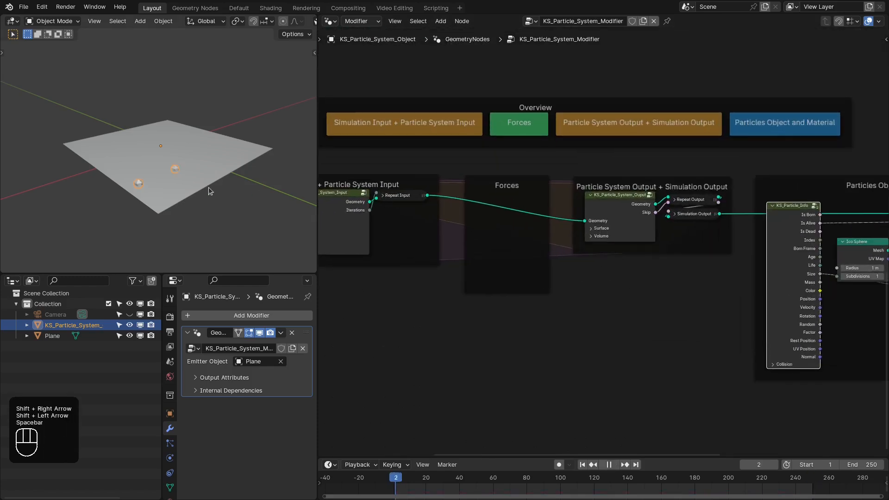
{"action": "scroll", "coordinate": [194, 186], "scroll_direction": "up", "scroll_amount": 2}
{"action": "scroll", "coordinate": [185, 185], "scroll_direction": "down", "scroll_amount": 1}
{"action": "middle_click_drag", "start_coordinate": [175, 184], "coordinate": [183, 190]}
{"action": "key", "text": "space"}
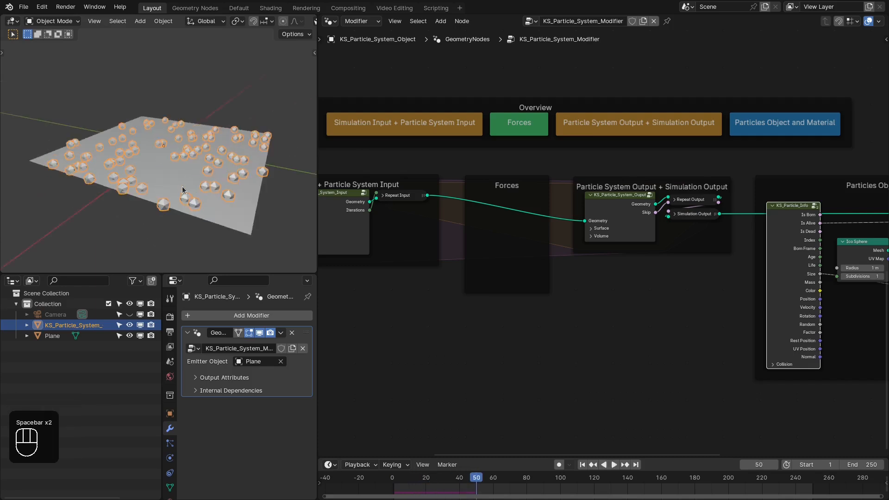
- Raise the Ico Sphere's Subdivisions to 2
{"action": "scroll", "coordinate": [186, 189], "scroll_direction": "up", "scroll_amount": 3}
{"action": "scroll", "coordinate": [559, 281], "scroll_direction": "down", "scroll_amount": 2}
{"action": "middle_click_drag", "start_coordinate": [559, 280], "coordinate": [326, 297]}
{"action": "scroll", "coordinate": [554, 288], "scroll_direction": "up", "scroll_amount": 5}
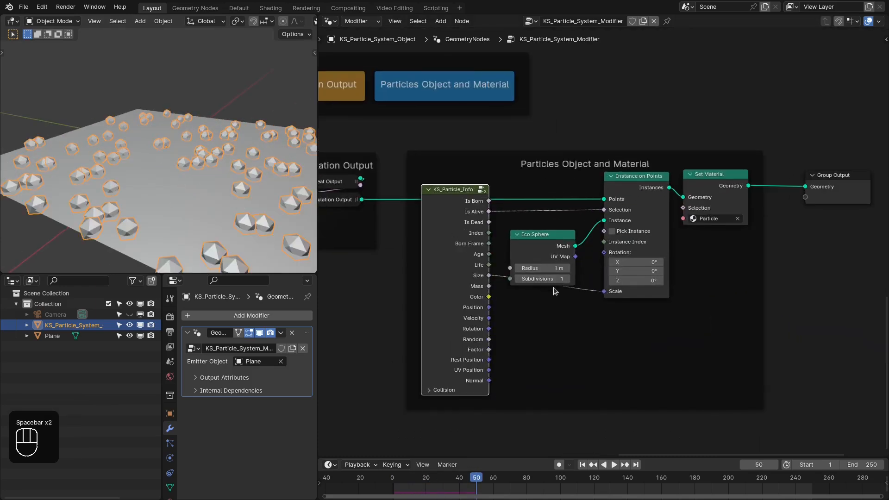
{"action": "left_click", "coordinate": [566, 279]}
- Duplicate the KS_Gravity_Force node and insert the copy between Repeat Input and KS_Particle_System_Ouput inside the Forces frame
{"action": "middle_click_drag", "start_coordinate": [227, 257], "coordinate": [213, 193]}
{"action": "key", "text": "KP_1"}
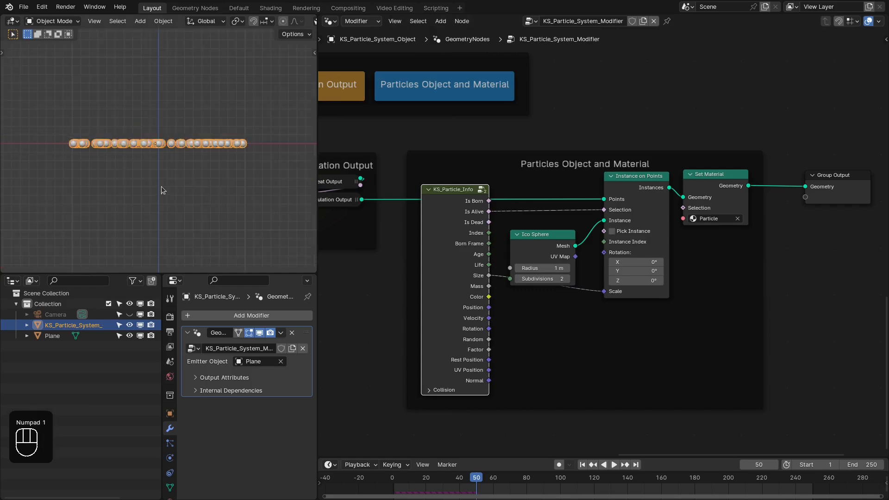
{"action": "key", "text": "KP_1"}
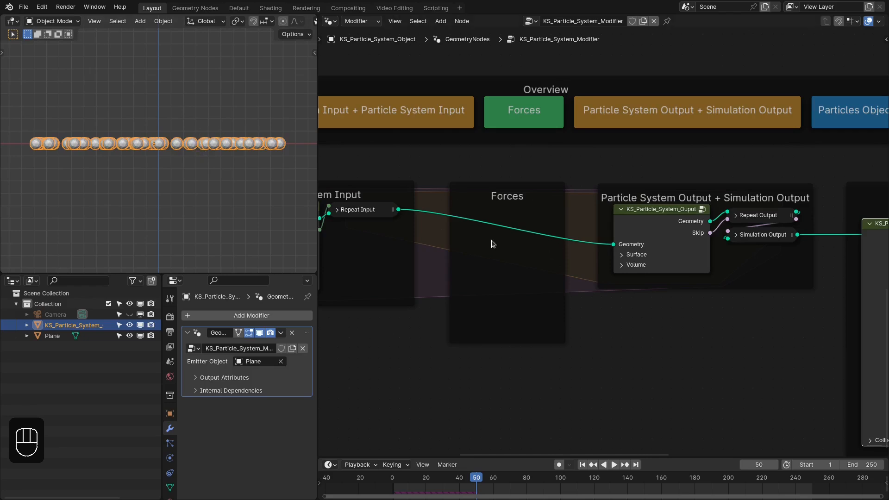
{"action": "scroll", "coordinate": [596, 229], "scroll_direction": "down", "scroll_amount": 6}
{"action": "middle_click_drag", "start_coordinate": [642, 115], "coordinate": [614, 301]}
{"action": "scroll", "coordinate": [588, 257], "scroll_direction": "up", "scroll_amount": 5}
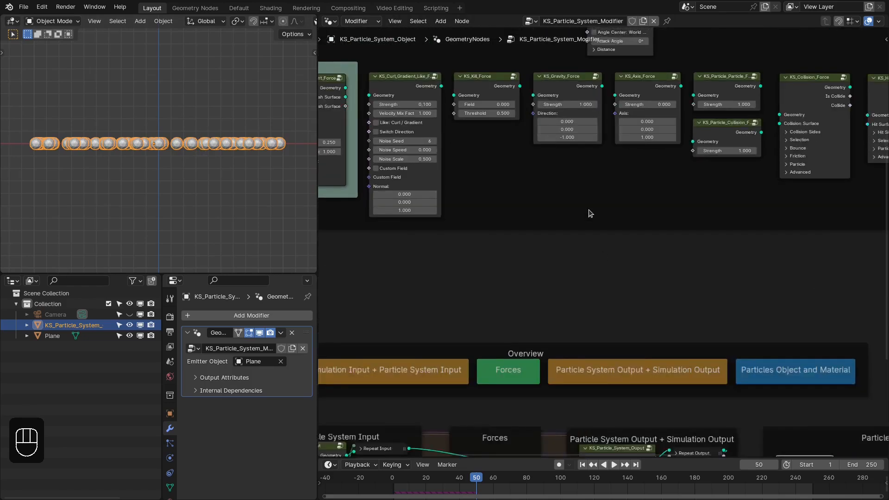
{"action": "left_click", "coordinate": [561, 73]}
{"action": "key", "text": "shift+d"}
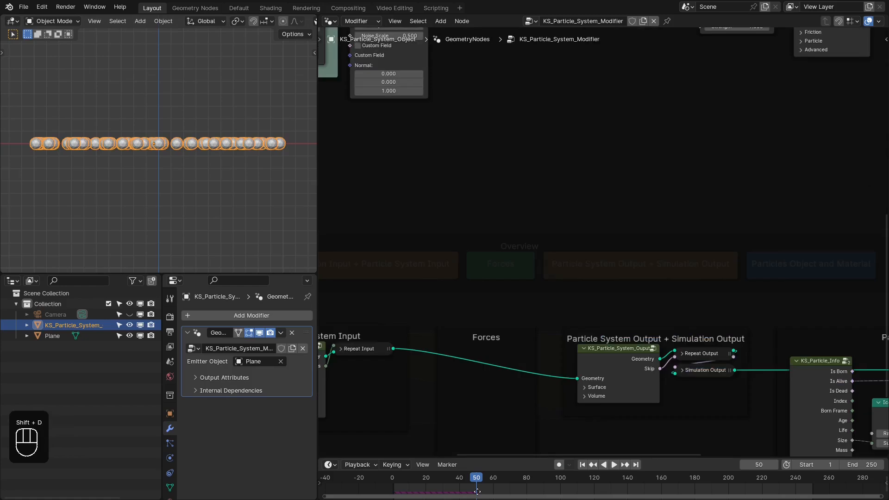
{"action": "left_click", "coordinate": [481, 291]}
{"action": "key", "text": "alt+p"}
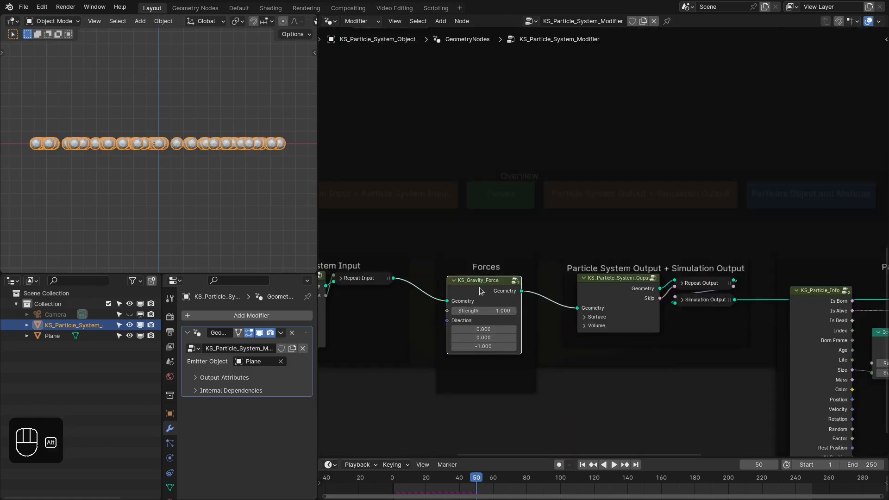
{"action": "left_click_drag", "start_coordinate": [480, 293], "coordinate": [480, 281]}
- Play the simulation from the first frame to check how the particles move under gravity, and stop playback
{"action": "key", "text": "shift+Right"}
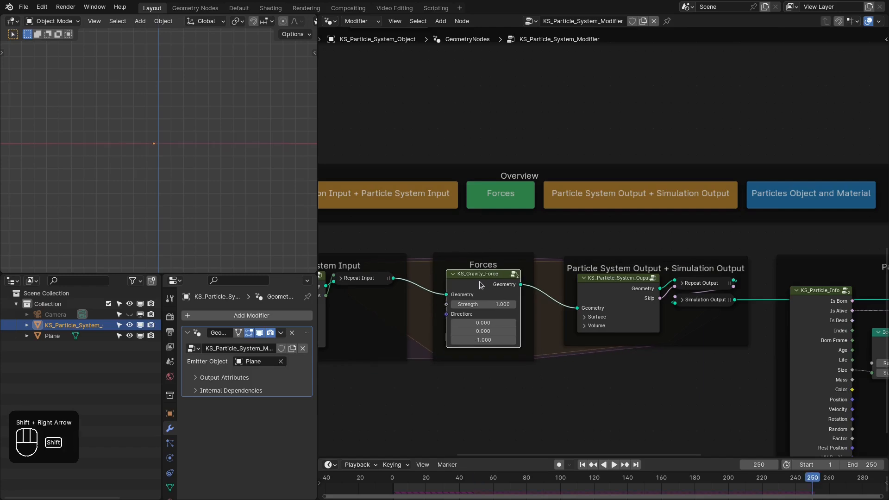
{"action": "key", "text": "shift+Left"}
{"action": "key", "text": "space"}
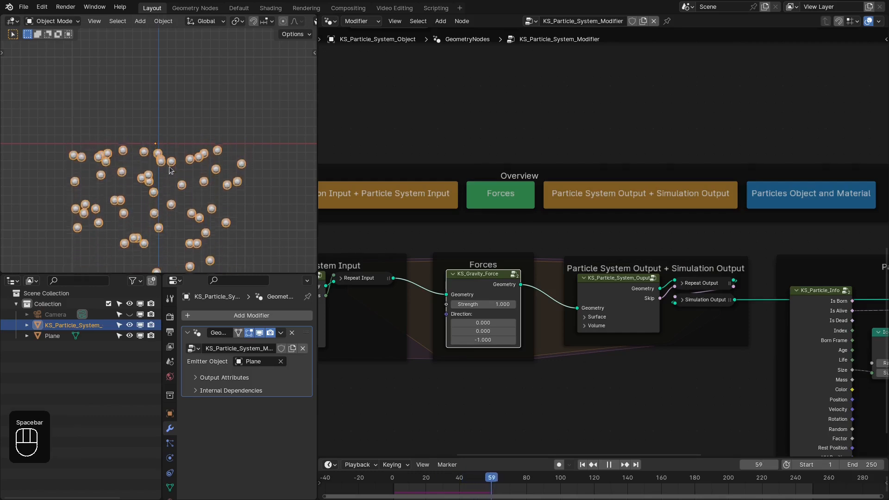
{"action": "middle_click_drag", "start_coordinate": [173, 206], "coordinate": [154, 209]}
{"action": "key", "text": "space"}
- Hide the emitter plane in the viewport, switch to the front view and return to frame 1
{"action": "left_click", "coordinate": [130, 336]}
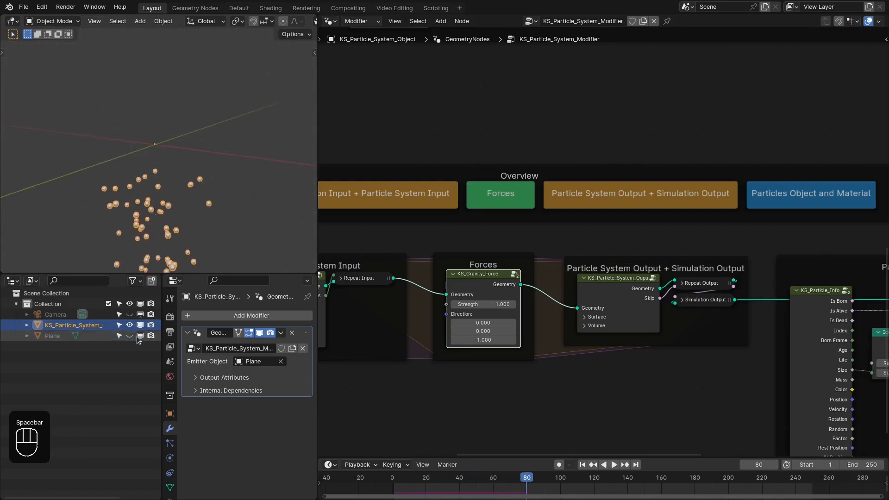
{"action": "key", "text": "KP_1"}
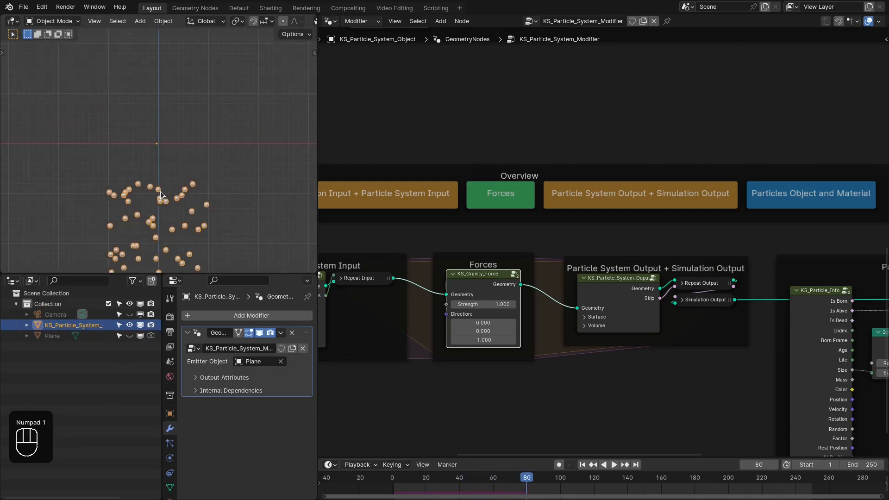
{"action": "key", "text": "shift+Right"}
{"action": "key", "text": "shift+Left"}
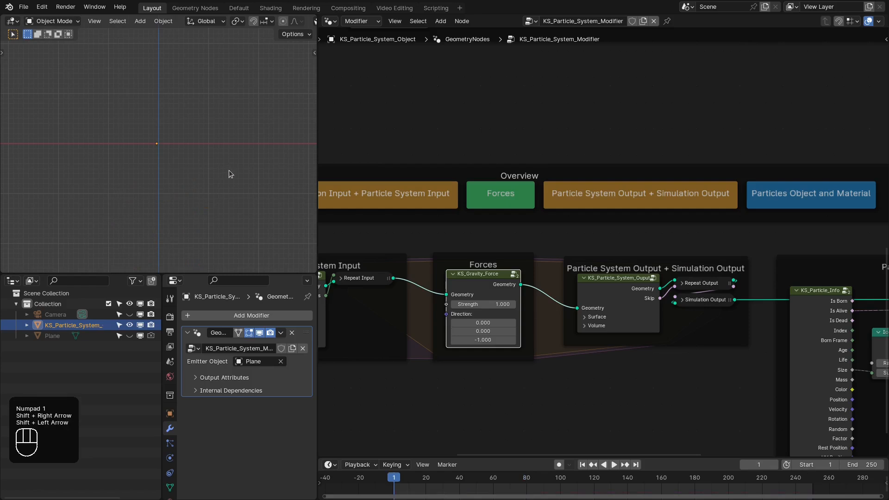
- Add a second mesh plane and move it straight down along Z, below the emitter
{"action": "key", "text": "z"}
{"action": "key", "text": "shift+a"}
{"action": "mouse_move", "coordinate": [144, 150]}
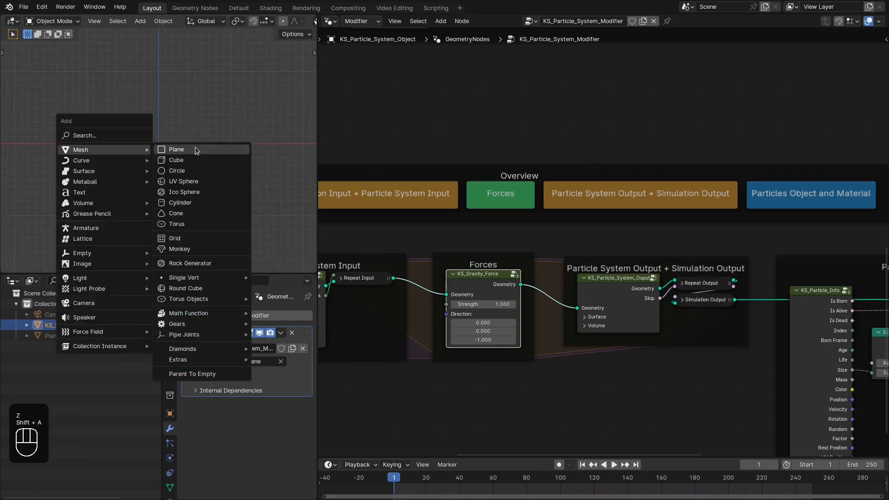
{"action": "left_click", "coordinate": [192, 149]}
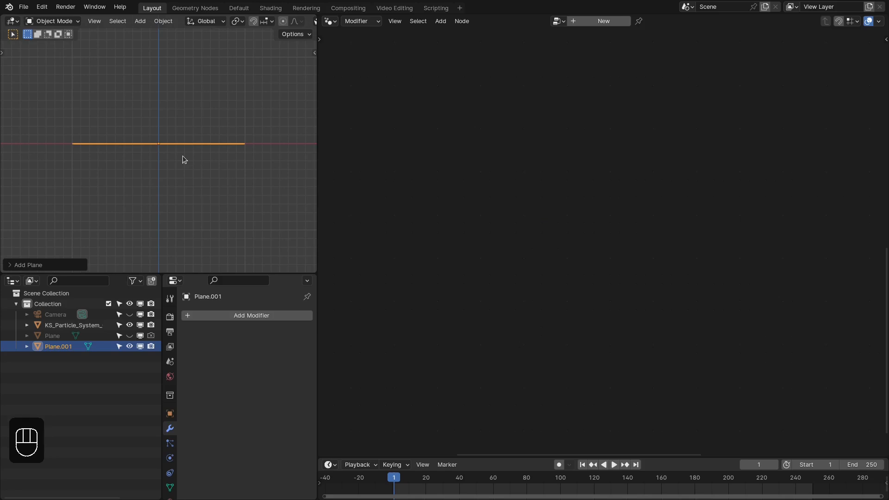
{"action": "key", "text": "g"}
{"action": "key", "text": "z"}
{"action": "left_click", "coordinate": [181, 194]}
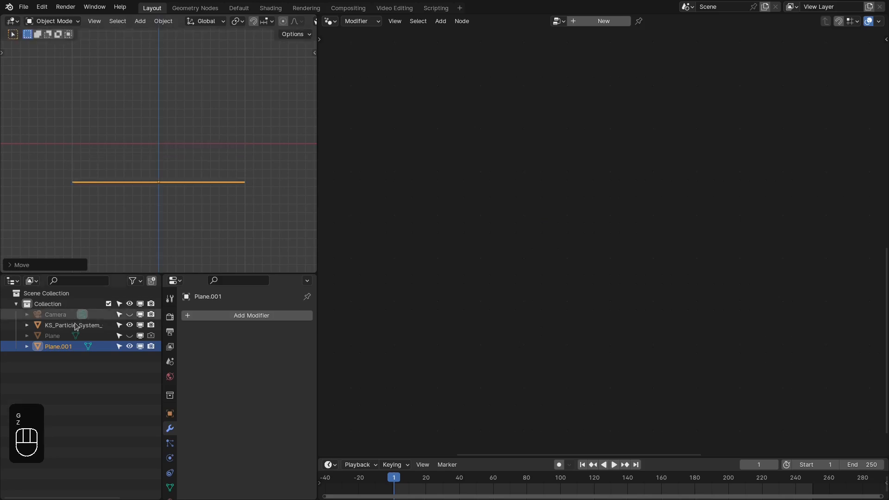
- Clear the particle system object's location so it sits at the world origin
{"action": "left_click", "coordinate": [74, 326]}
{"action": "scroll", "coordinate": [161, 149], "scroll_direction": "up", "scroll_amount": 5}
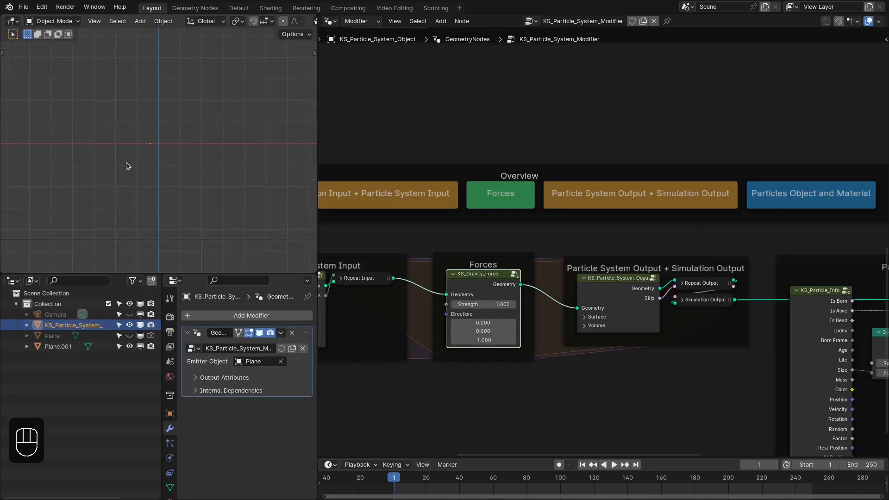
{"action": "key", "text": "alt"}
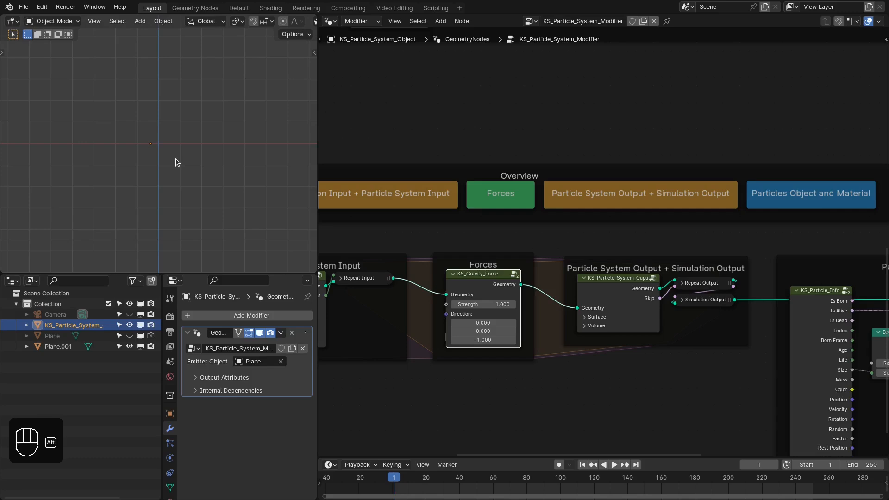
{"action": "key", "text": "alt+g"}
- Pin the particle system's node tree and add an Object Info node for Plane.001 below the Forces frame
{"action": "left_click", "coordinate": [65, 346]}
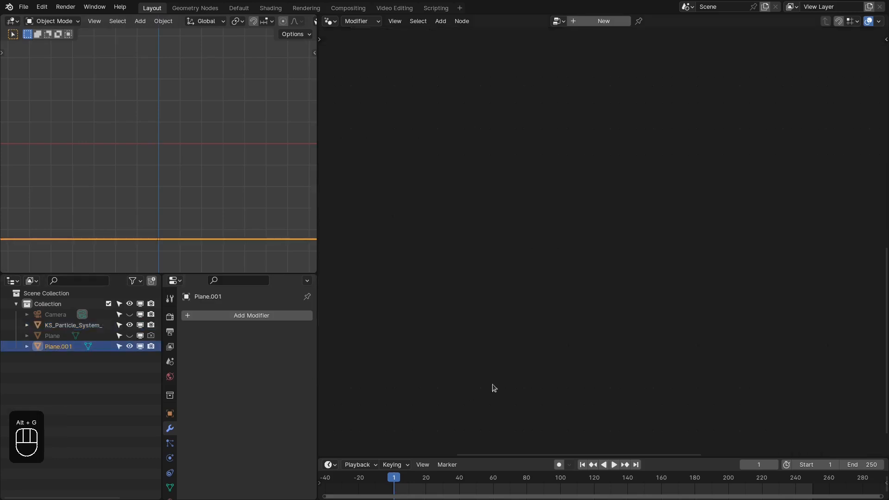
{"action": "left_click", "coordinate": [69, 325]}
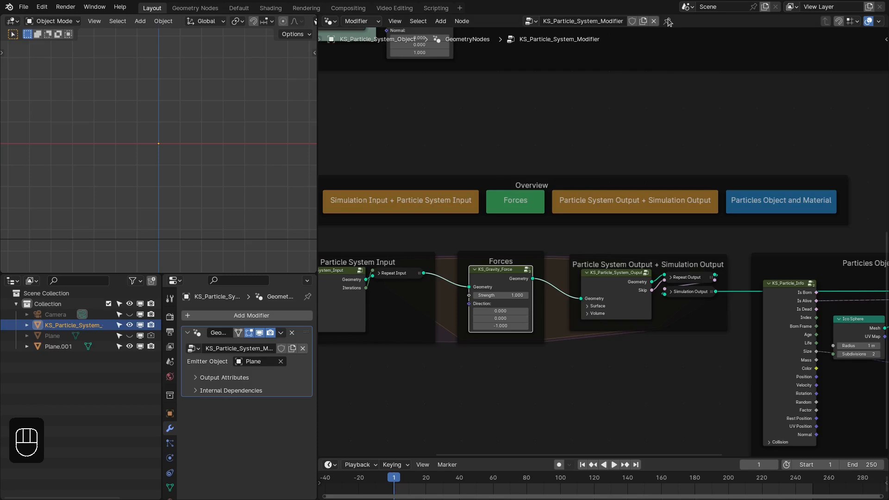
{"action": "left_click", "coordinate": [667, 22]}
{"action": "key", "text": "Home"}
{"action": "left_click", "coordinate": [56, 346]}
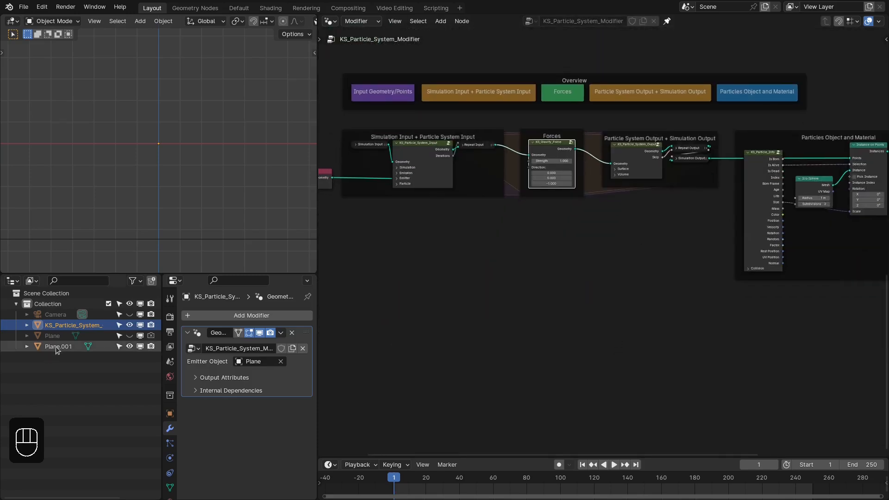
{"action": "left_click_drag", "start_coordinate": [56, 346], "coordinate": [546, 238]}
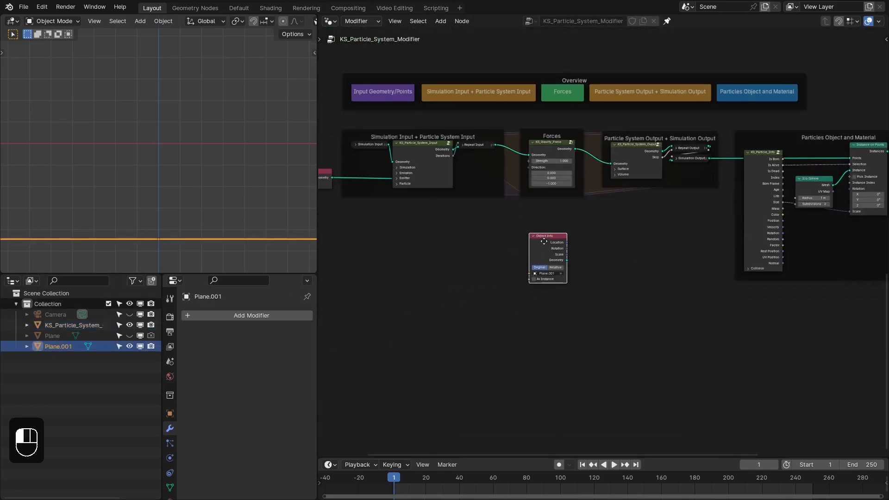
- Duplicate the KS_Collision_Force node from the forces library, place it beside the Object Info node and take it out of its frame
{"action": "middle_click_drag", "start_coordinate": [644, 197], "coordinate": [581, 375]}
{"action": "scroll", "coordinate": [581, 375], "scroll_direction": "down", "scroll_amount": 3}
{"action": "middle_click_drag", "start_coordinate": [698, 199], "coordinate": [578, 314]}
{"action": "scroll", "coordinate": [578, 313], "scroll_direction": "up", "scroll_amount": 10}
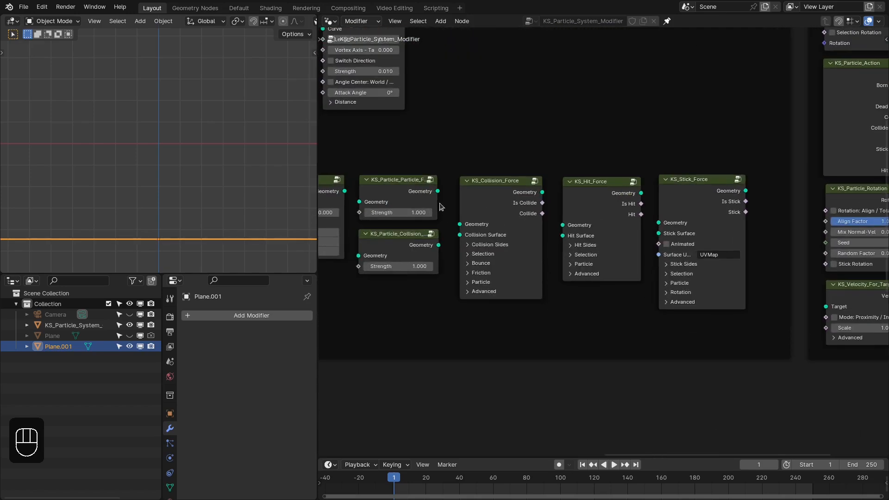
{"action": "middle_click_drag", "start_coordinate": [447, 207], "coordinate": [580, 198]}
{"action": "scroll", "coordinate": [581, 198], "scroll_direction": "up", "scroll_amount": 2}
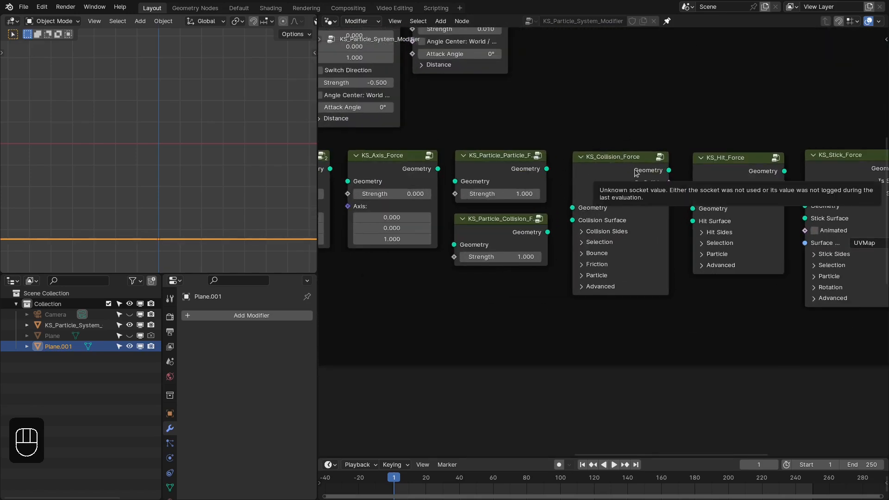
{"action": "left_click_drag", "start_coordinate": [484, 307], "coordinate": [511, 304]}
{"action": "scroll", "coordinate": [579, 280], "scroll_direction": "down", "scroll_amount": 4}
{"action": "middle_click_drag", "start_coordinate": [579, 280], "coordinate": [688, 185]}
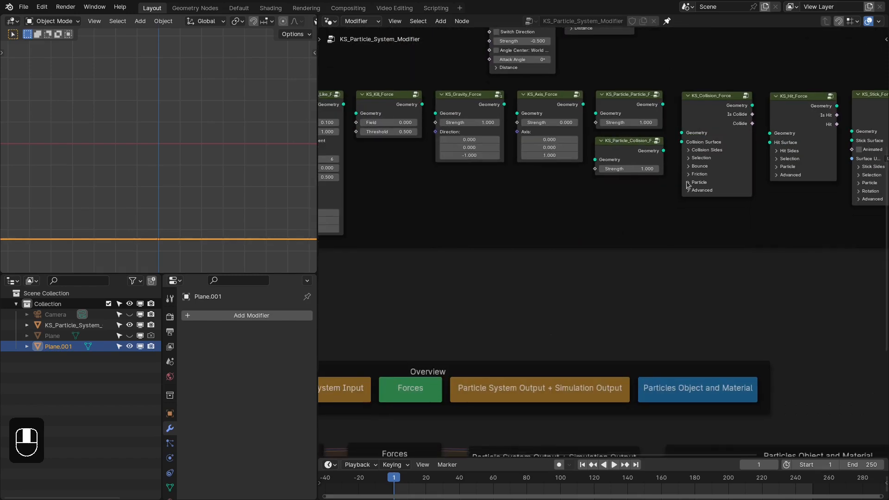
{"action": "left_click", "coordinate": [714, 121]}
{"action": "key", "text": "shift+d"}
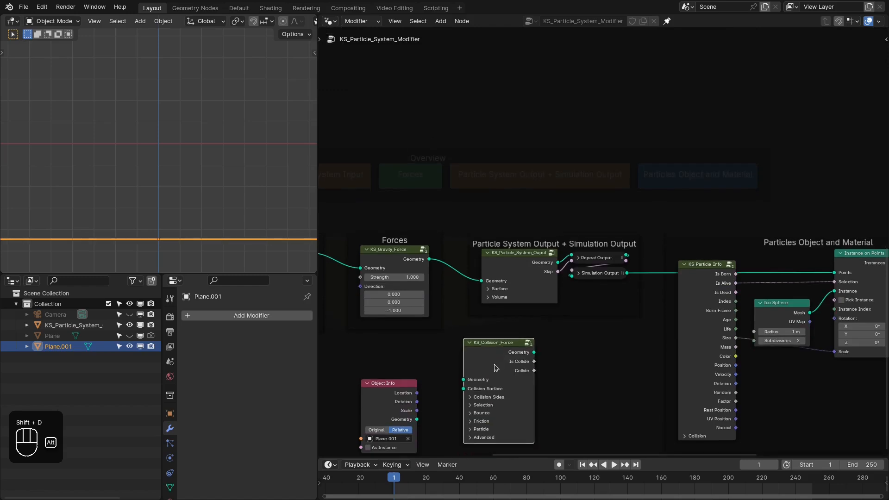
{"action": "key", "text": "alt+p"}
- Wire the collision force between the gravity force and the particle system output, and feed Plane.001's Geometry into Collision Surface
{"action": "left_click_drag", "start_coordinate": [475, 126], "coordinate": [522, 292]}
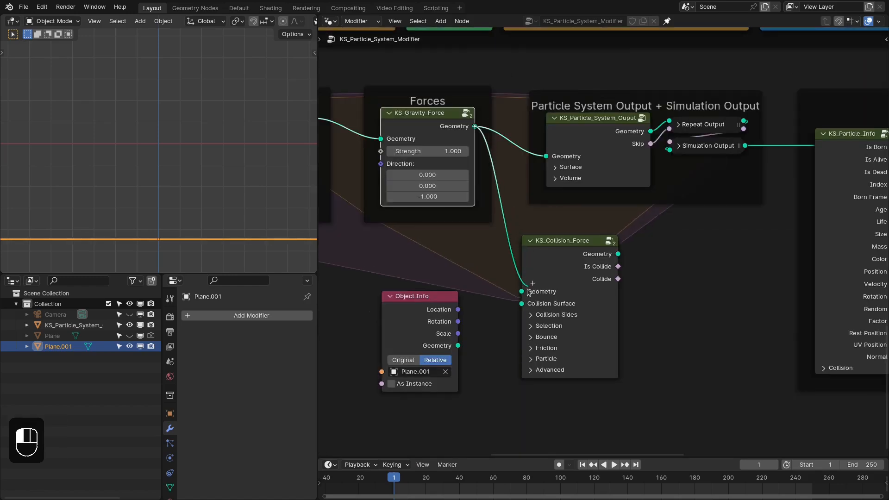
{"action": "left_click_drag", "start_coordinate": [618, 254], "coordinate": [613, 204]}
{"action": "left_click_drag", "start_coordinate": [545, 161], "coordinate": [546, 159]}
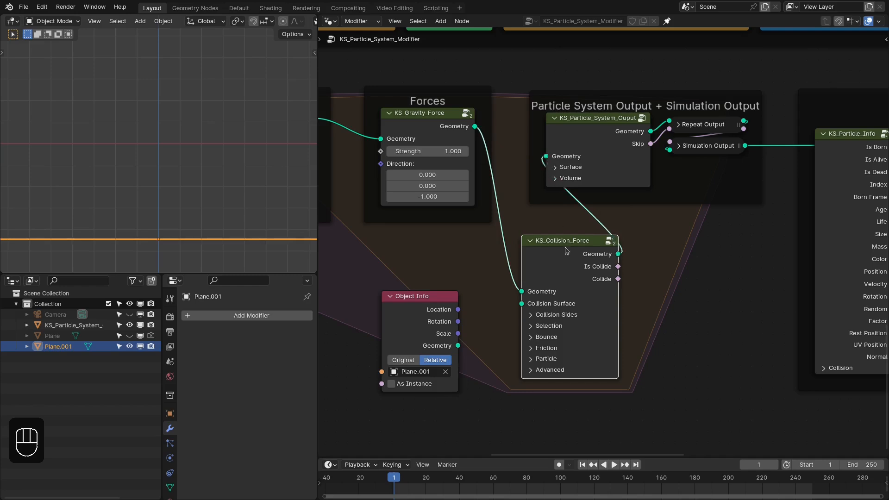
{"action": "left_click_drag", "start_coordinate": [571, 247], "coordinate": [592, 236]}
{"action": "left_click_drag", "start_coordinate": [423, 320], "coordinate": [451, 271]}
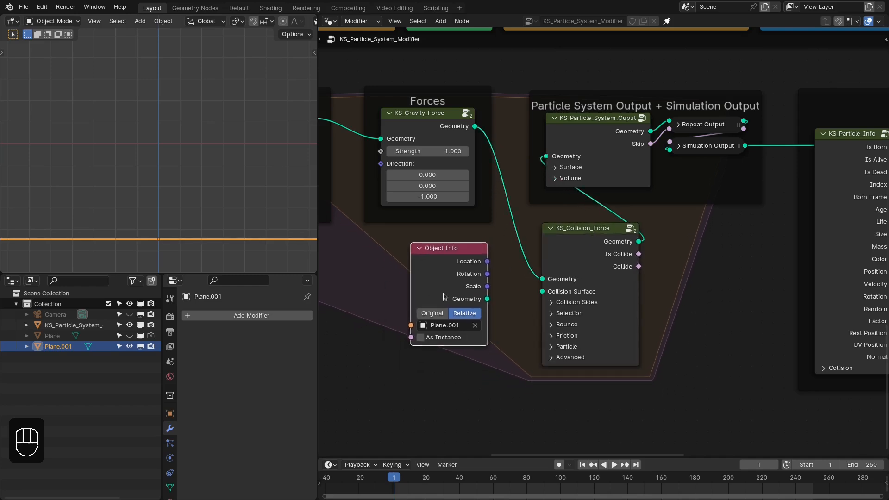
{"action": "left_click_drag", "start_coordinate": [487, 299], "coordinate": [552, 295]}
- Show the viewport in wireframe with nothing selected and play the simulation from frame 1 to check the collision
{"action": "scroll", "coordinate": [294, 191], "scroll_direction": "down", "scroll_amount": 4}
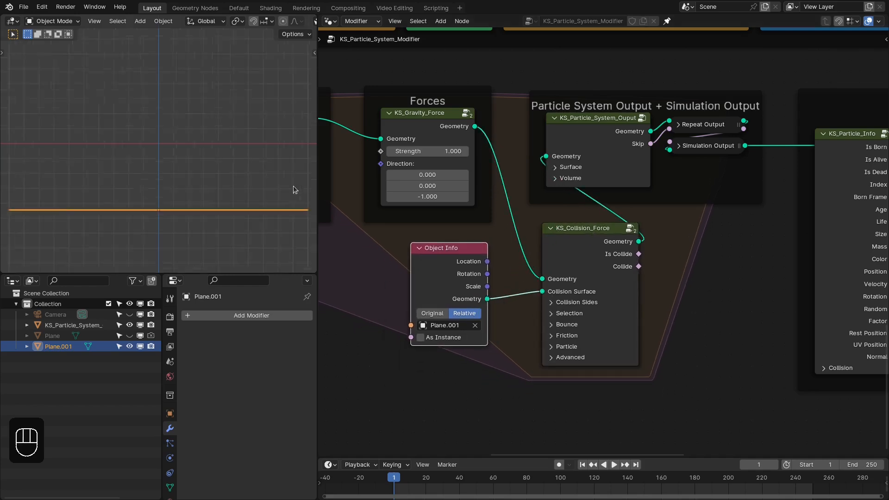
{"action": "middle_click_drag", "start_coordinate": [255, 183], "coordinate": [270, 186], "text": "shift"}
{"action": "scroll", "coordinate": [130, 177], "scroll_direction": "up", "scroll_amount": 1}
{"action": "key", "text": "z"}
{"action": "key", "text": "alt+a"}
{"action": "key", "text": "shift+Right"}
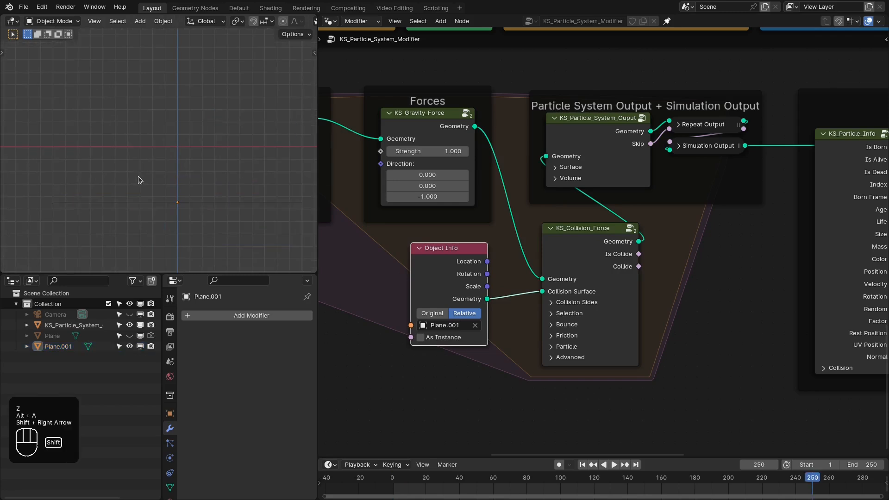
{"action": "key", "text": "shift+Left"}
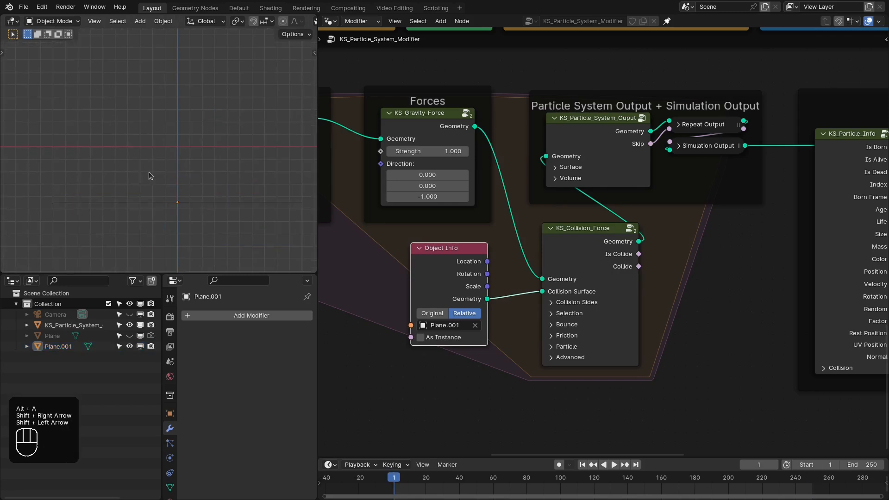
{"action": "key", "text": "space"}
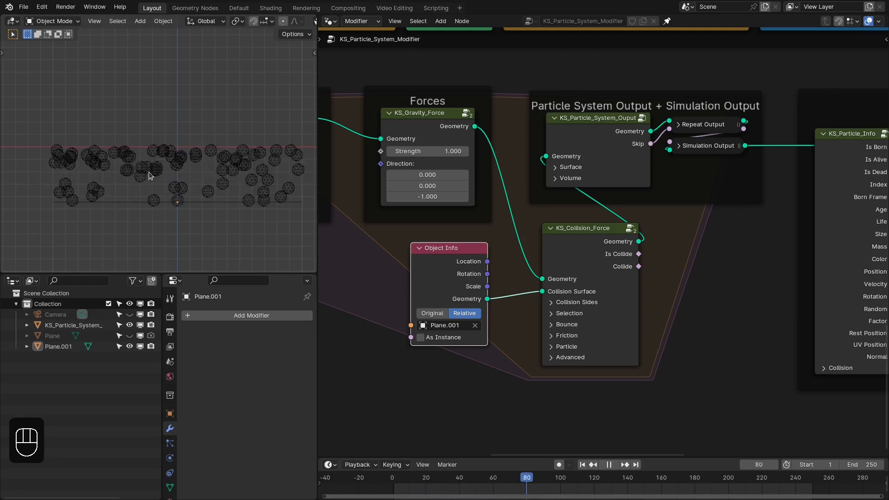
{"action": "key", "text": "shift+Right"}
{"action": "key", "text": "shift+Left"}
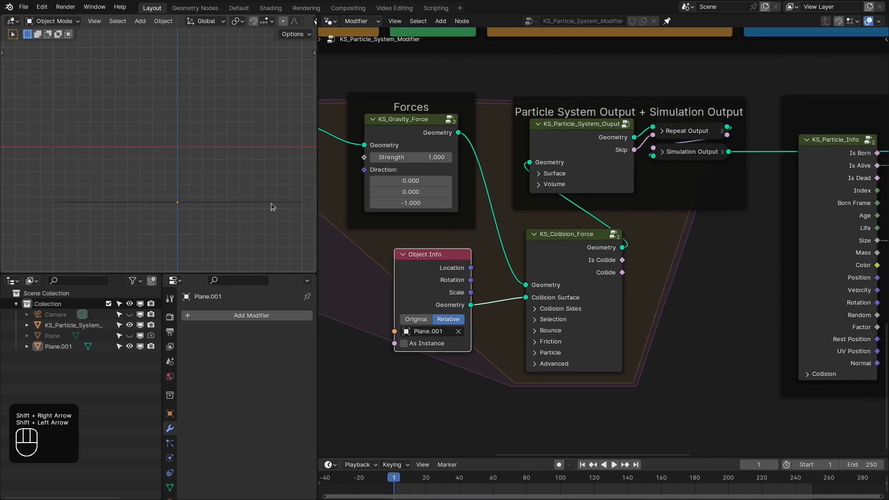
{"action": "key", "text": "space"}
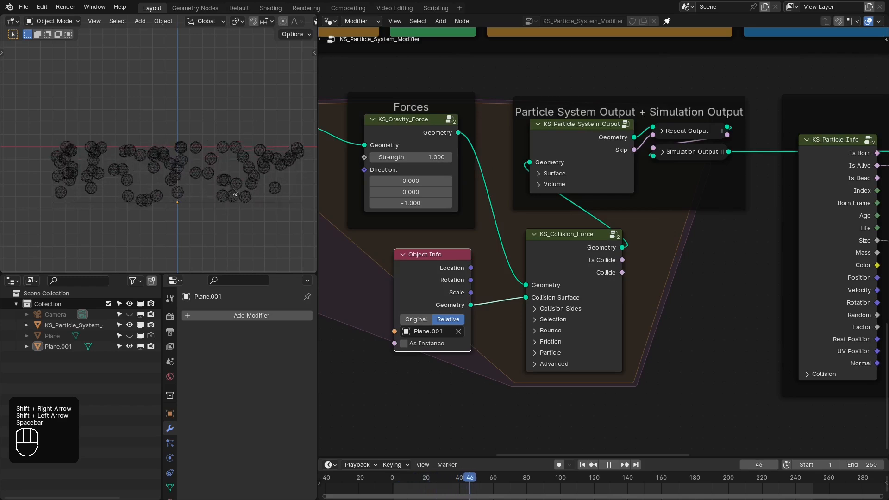
{"action": "key", "text": "space"}
- Expand the Collision Sides settings of the KS_Collision_Force node
{"action": "scroll", "coordinate": [553, 254], "scroll_direction": "up", "scroll_amount": 2}
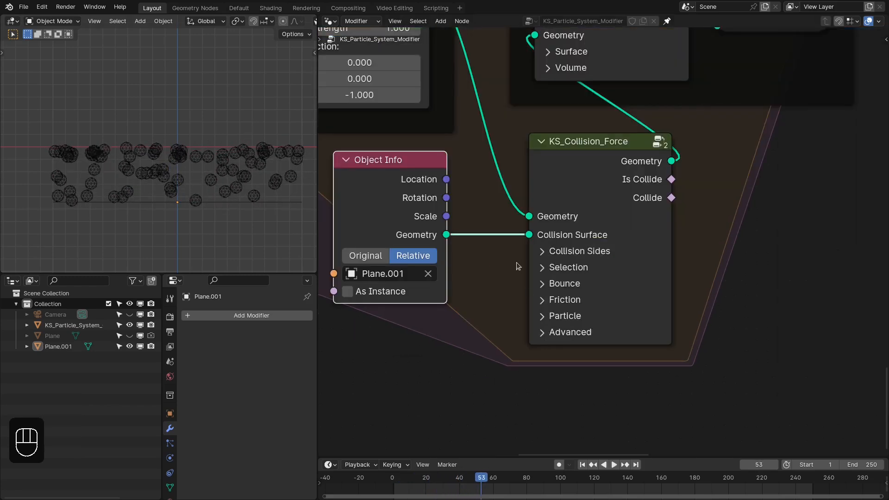
{"action": "left_click_drag", "start_coordinate": [521, 249], "coordinate": [566, 347]}
{"action": "left_click", "coordinate": [566, 252]}
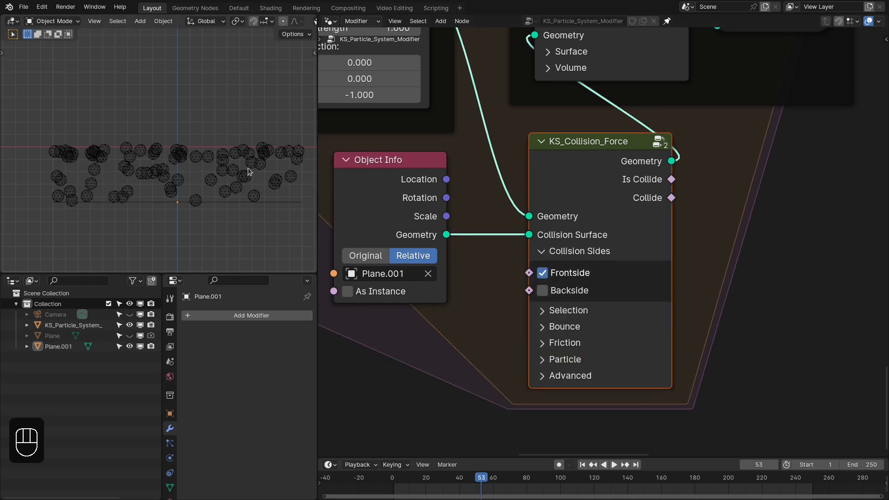
- Switch to solid shading, select the lower plane and enable the Face Orientation overlay to inspect both of its sides
{"action": "middle_click_drag", "start_coordinate": [258, 201], "coordinate": [176, 191]}
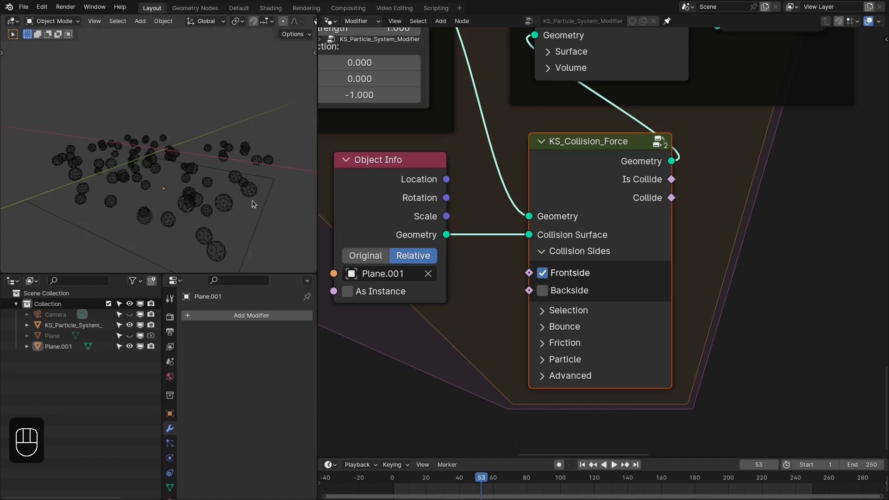
{"action": "middle_click_drag", "start_coordinate": [279, 194], "coordinate": [209, 187]}
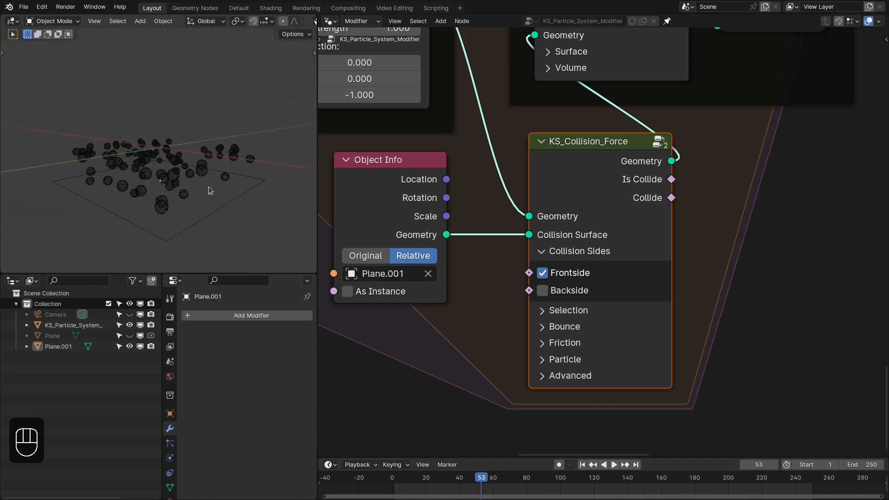
{"action": "key", "text": "z"}
{"action": "right_click", "coordinate": [227, 190]}
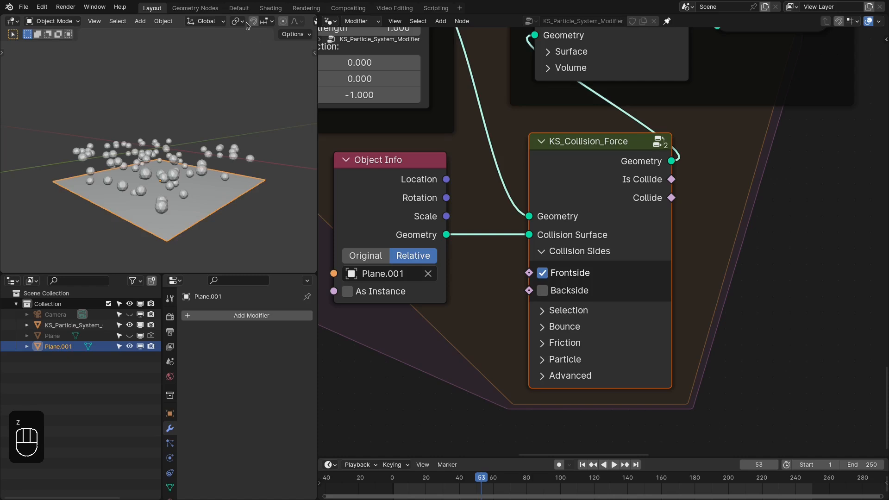
{"action": "scroll", "coordinate": [246, 22], "scroll_direction": "down", "scroll_amount": 5}
{"action": "left_click", "coordinate": [267, 21]}
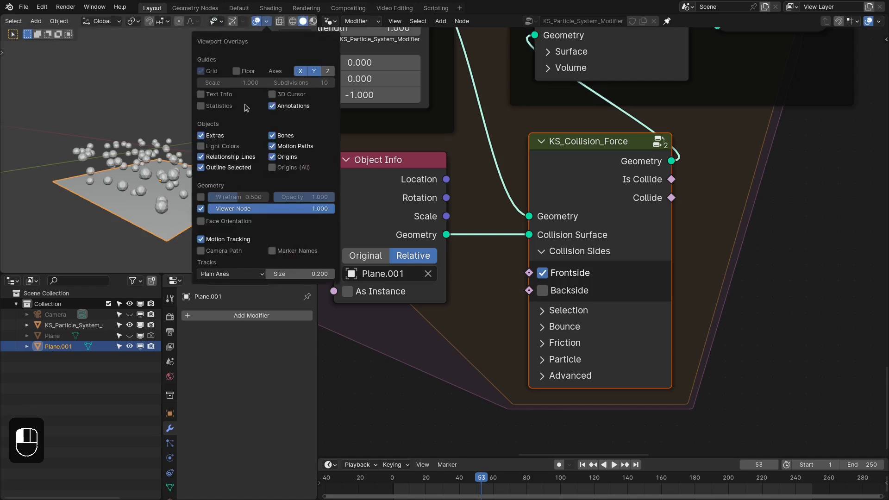
{"action": "left_click", "coordinate": [206, 221]}
{"action": "middle_click_drag", "start_coordinate": [172, 240], "coordinate": [211, 172]}
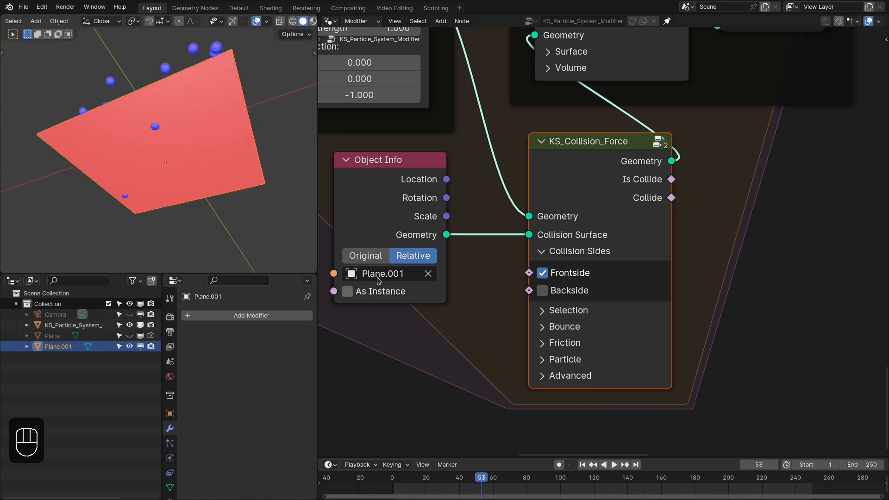
- Make the collision act on Backside only, with Frontside off, and play the simulation from frame 1 in the front view
{"action": "middle_click_drag", "start_coordinate": [197, 116], "coordinate": [173, 196]}
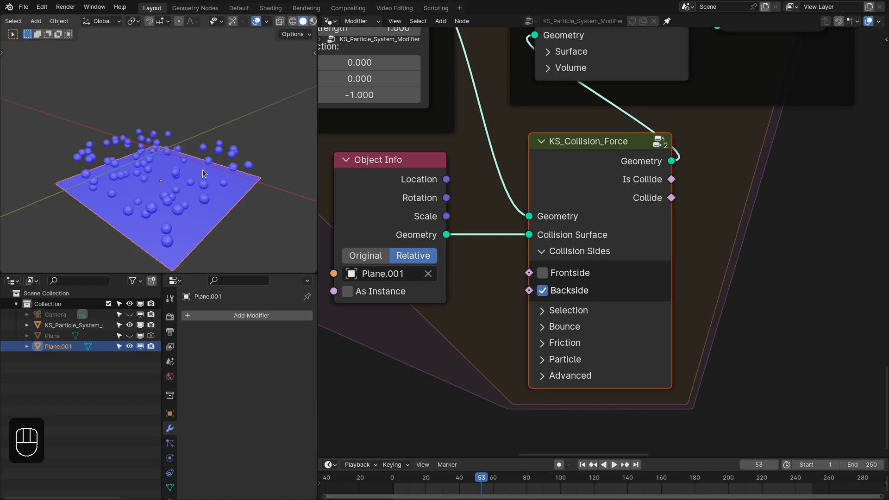
{"action": "key", "text": "KP_1"}
{"action": "key", "text": "shift+Right"}
{"action": "key", "text": "shift+Left"}
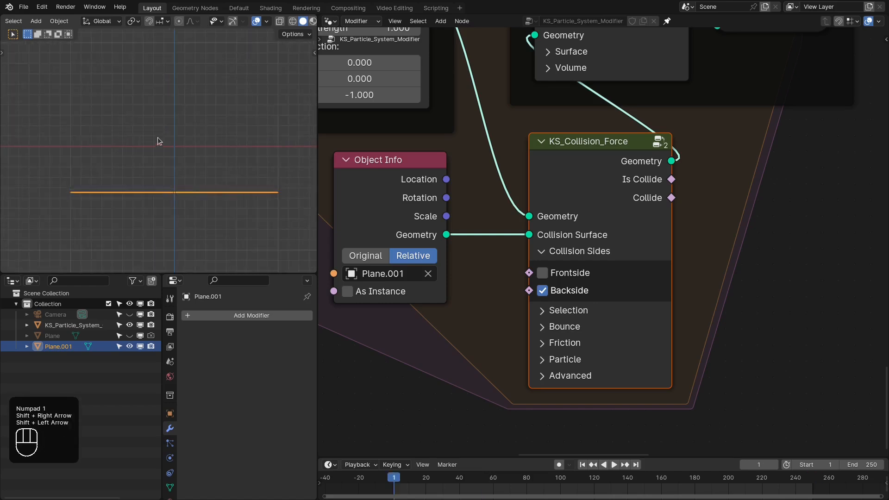
{"action": "key", "text": "space"}
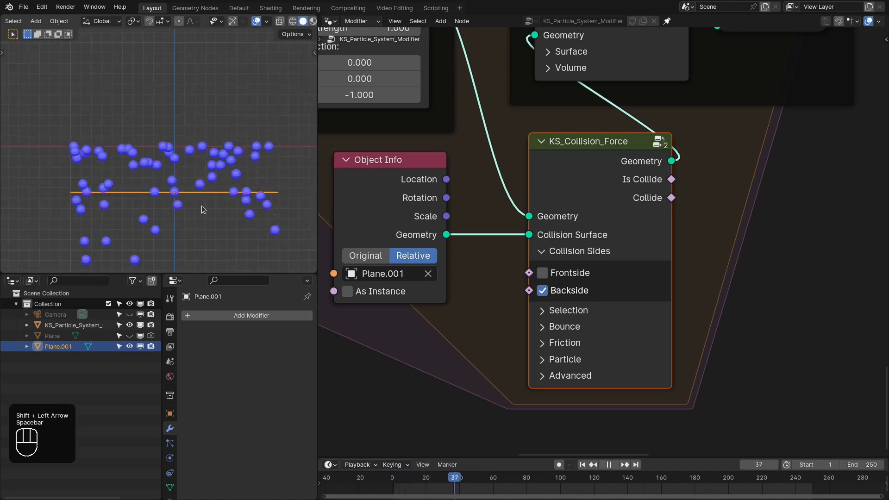
{"action": "key", "text": "space"}
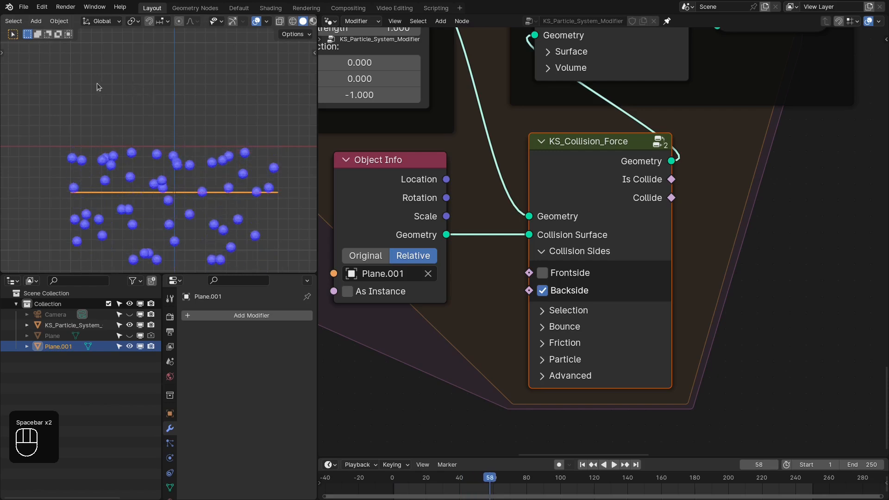
- Test the collision from frame 1 with the lower plane rotated about 177.5°, and clear the plane's rotation
{"action": "key", "text": "r"}
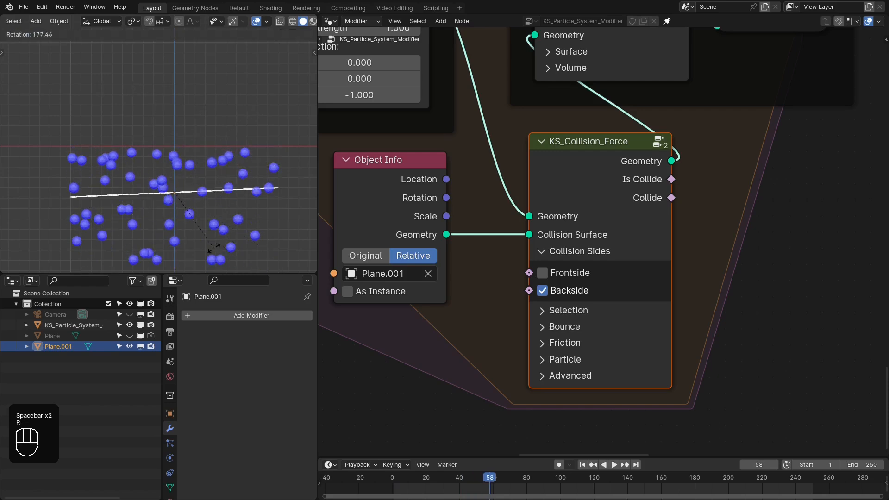
{"action": "left_click", "coordinate": [214, 248]}
{"action": "key", "text": "shift+Right"}
{"action": "key", "text": "shift+Left"}
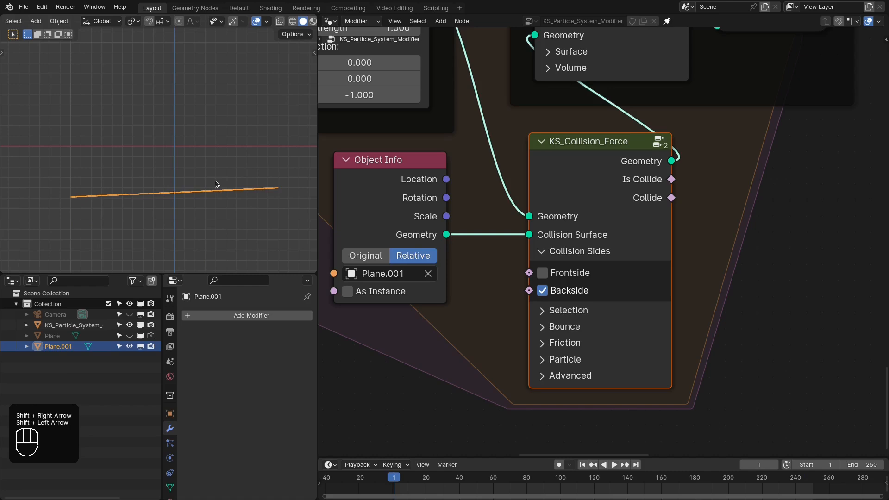
{"action": "key", "text": "space"}
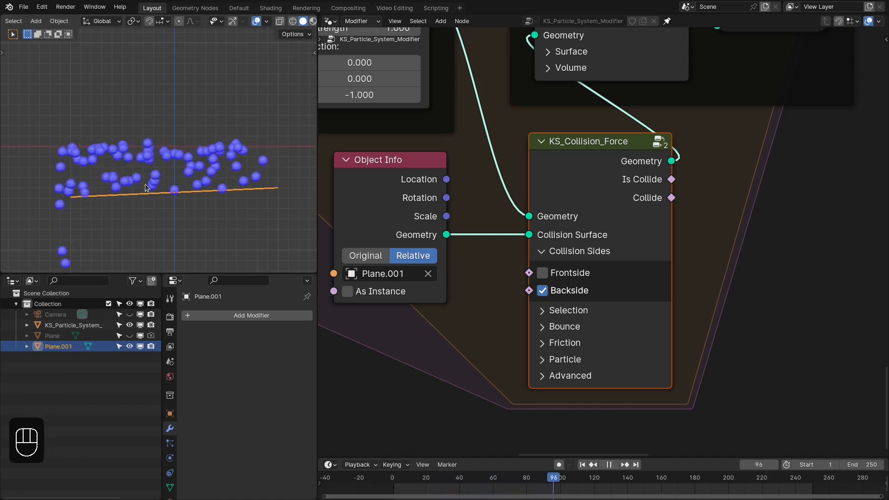
{"action": "key", "text": "space"}
{"action": "key", "text": "alt+r"}
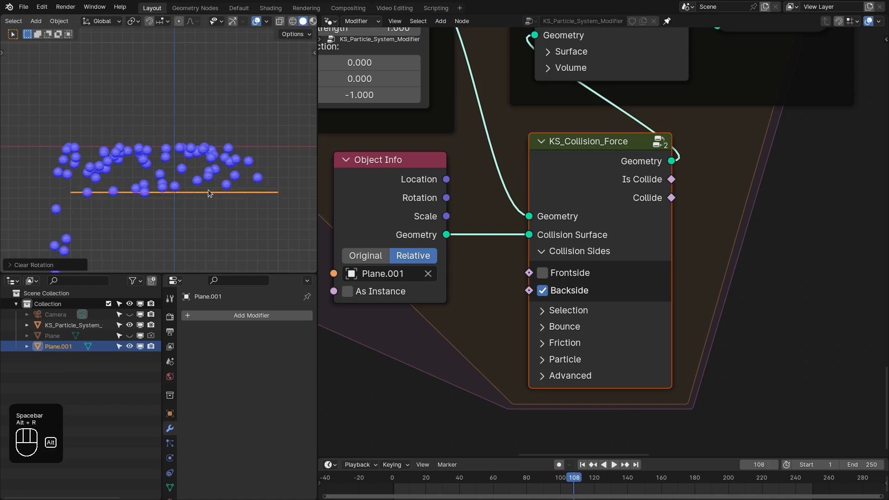
{"action": "scroll", "coordinate": [227, 166], "scroll_direction": "down", "scroll_amount": 2}
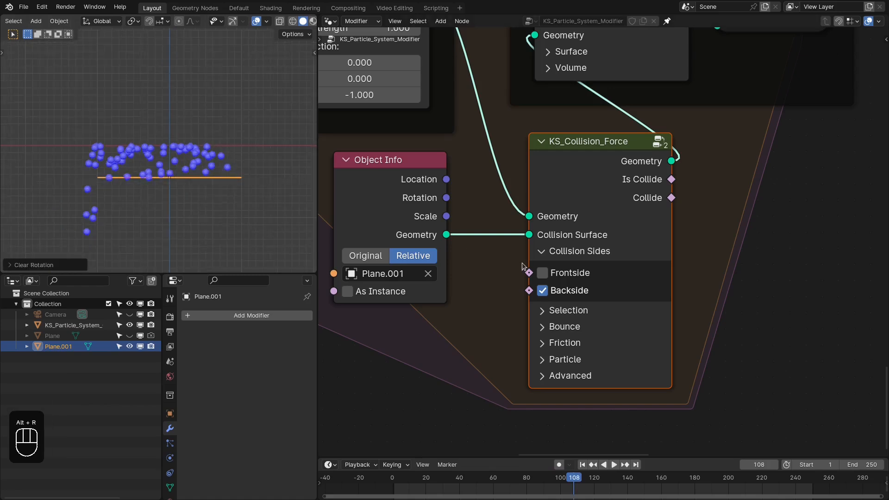
{"action": "left_click", "coordinate": [558, 292]}
{"action": "scroll", "coordinate": [158, 186], "scroll_direction": "up", "scroll_amount": 1}
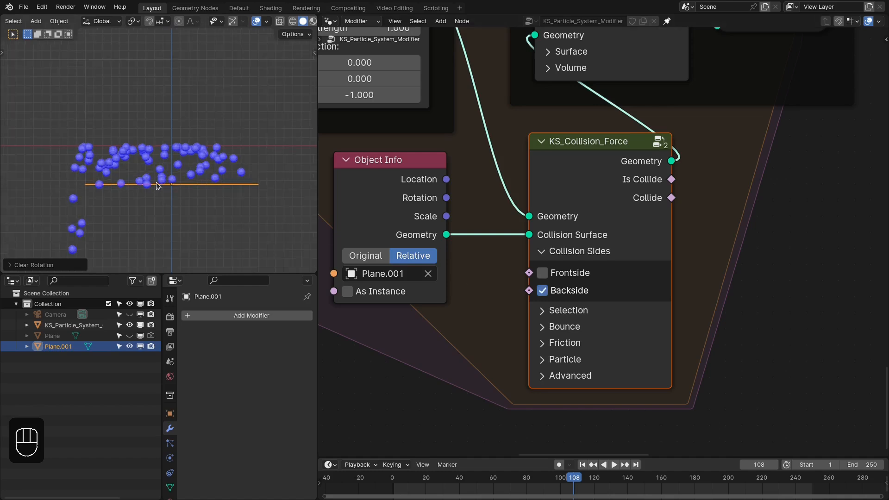
- Add a mesh cube, show it in wireframe and move it about 1.4 m down along Z
{"action": "key", "text": "shift+a"}
{"action": "mouse_move", "coordinate": [148, 139]}
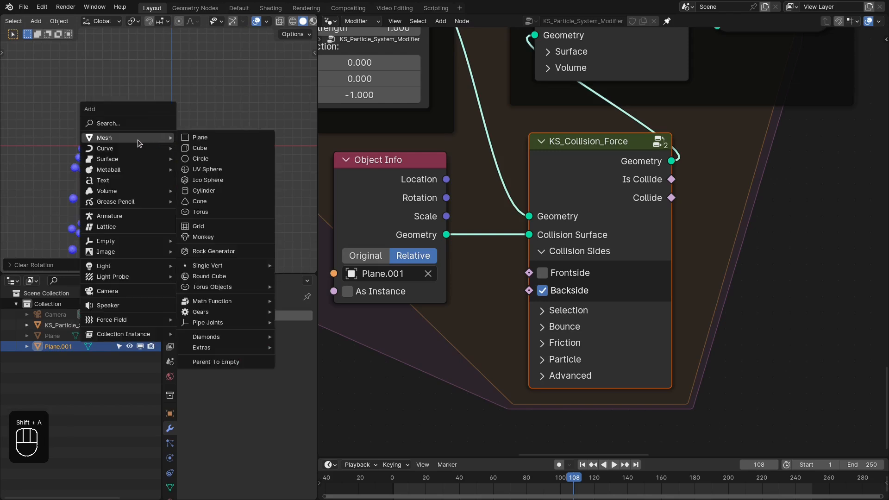
{"action": "left_click", "coordinate": [210, 148]}
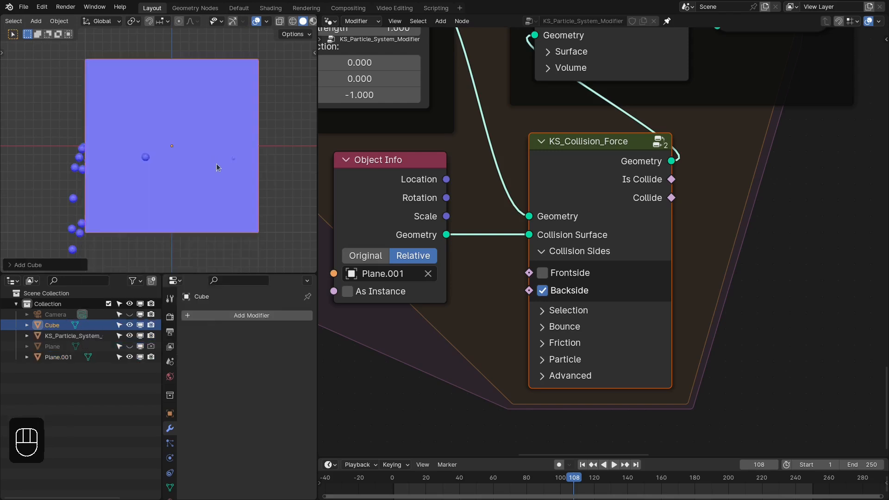
{"action": "key", "text": "z"}
{"action": "key", "text": "g"}
{"action": "key", "text": "z"}
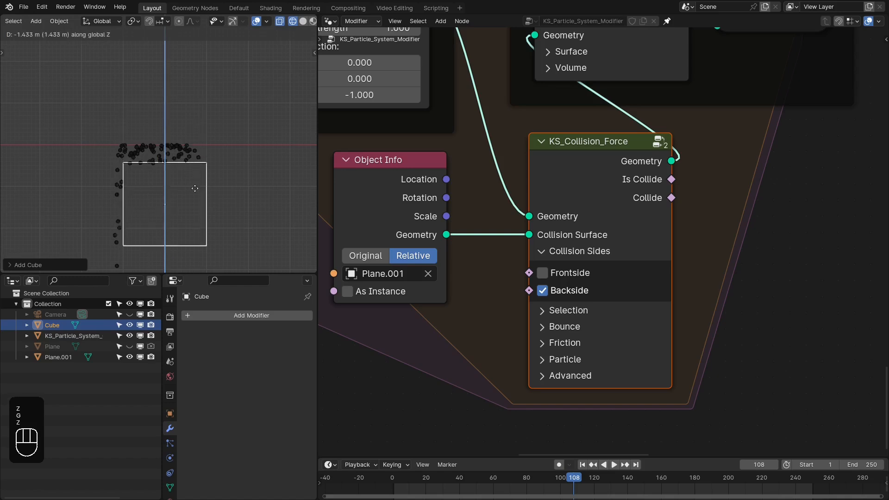
{"action": "left_click", "coordinate": [232, 205]}
- Scale the cube down along Z into a thin slab below the plane
{"action": "key", "text": "s"}
{"action": "key", "text": "z"}
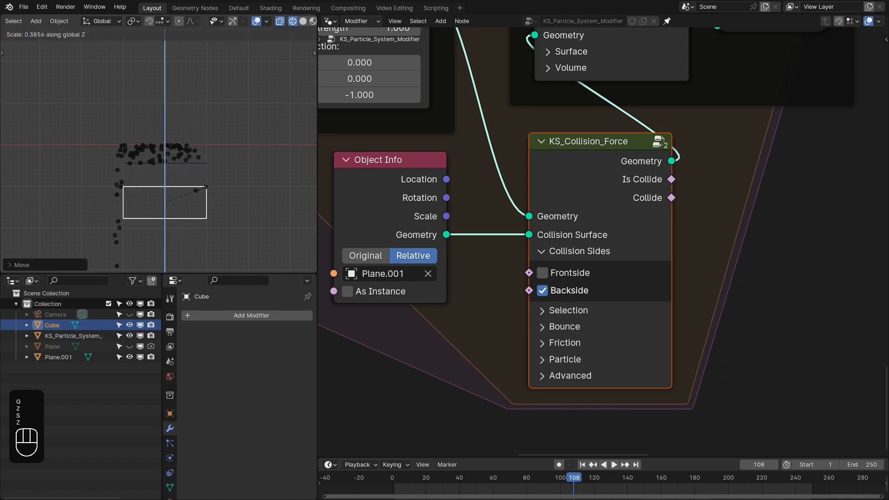
{"action": "left_click", "coordinate": [175, 199]}
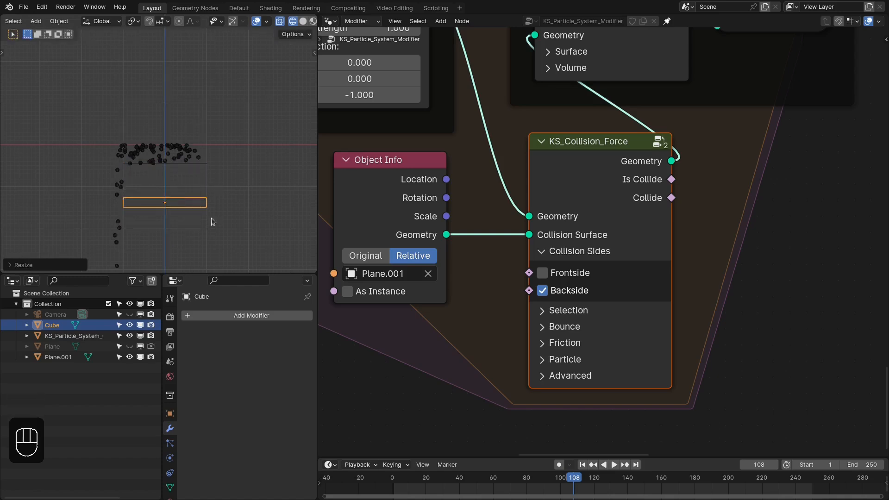
- Thicken the cube slab along Z, widen it horizontally, and move it up about 0.9 m along Z toward the particle emitter
{"action": "key", "text": "s"}
{"action": "key", "text": "z"}
{"action": "left_click", "coordinate": [237, 224]}
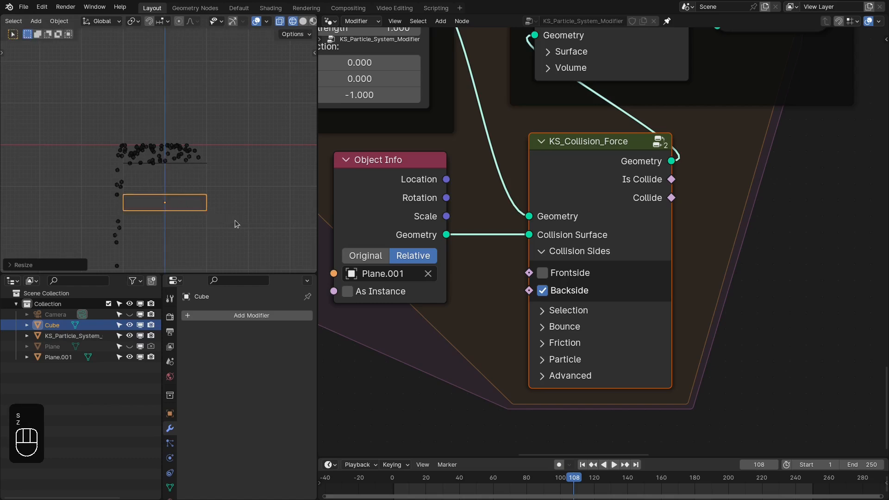
{"action": "key", "text": "s"}
{"action": "key", "text": "x"}
{"action": "left_click", "coordinate": [241, 212]}
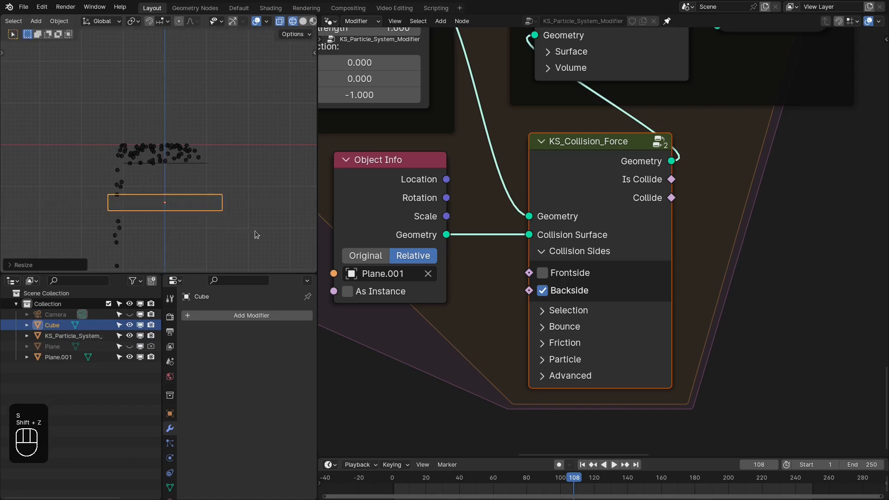
{"action": "key", "text": "g"}
{"action": "key", "text": "z"}
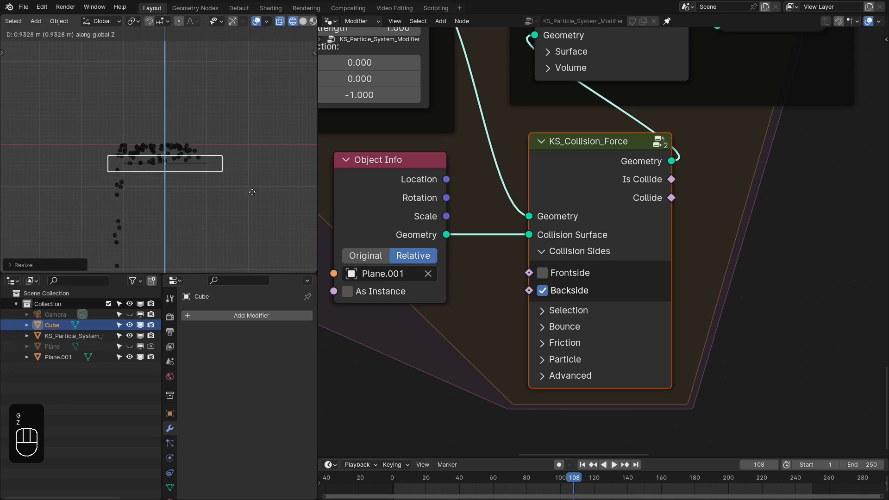
{"action": "left_click", "coordinate": [252, 190]}
- Set the Object Info collision object to Cube and hide Plane.001 in the viewport
{"action": "scroll", "coordinate": [126, 170], "scroll_direction": "up", "scroll_amount": 5}
{"action": "left_click", "coordinate": [425, 277]}
{"action": "left_click", "coordinate": [426, 277]}
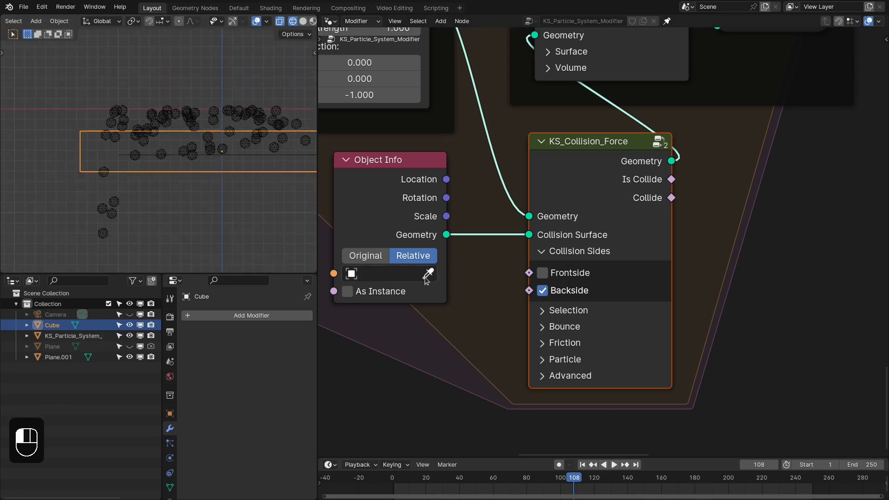
{"action": "left_click", "coordinate": [241, 172]}
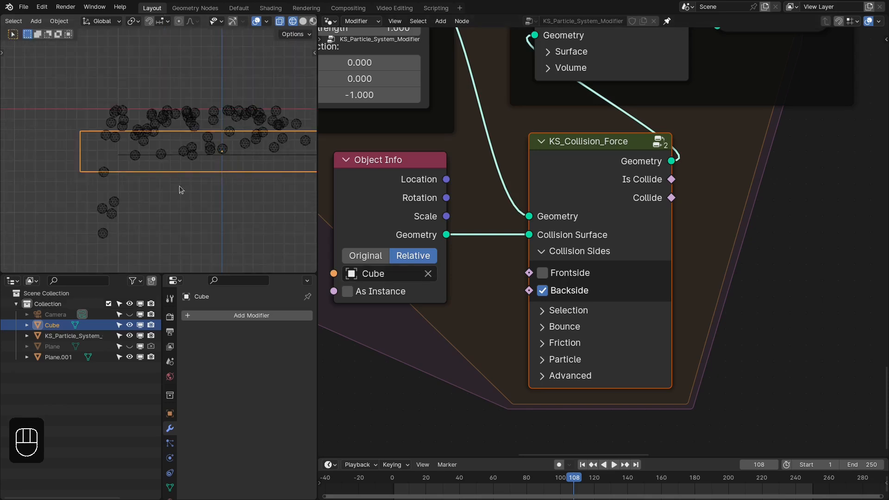
{"action": "left_click", "coordinate": [129, 358]}
- Play the simulation from frame 1 to check how the particles collide inside the cube, and replay it from the start
{"action": "scroll", "coordinate": [231, 190], "scroll_direction": "down", "scroll_amount": 2}
{"action": "middle_click_drag", "start_coordinate": [231, 185], "coordinate": [179, 186], "text": "shift"}
{"action": "key", "text": "shift+Right"}
{"action": "key", "text": "shift+Left"}
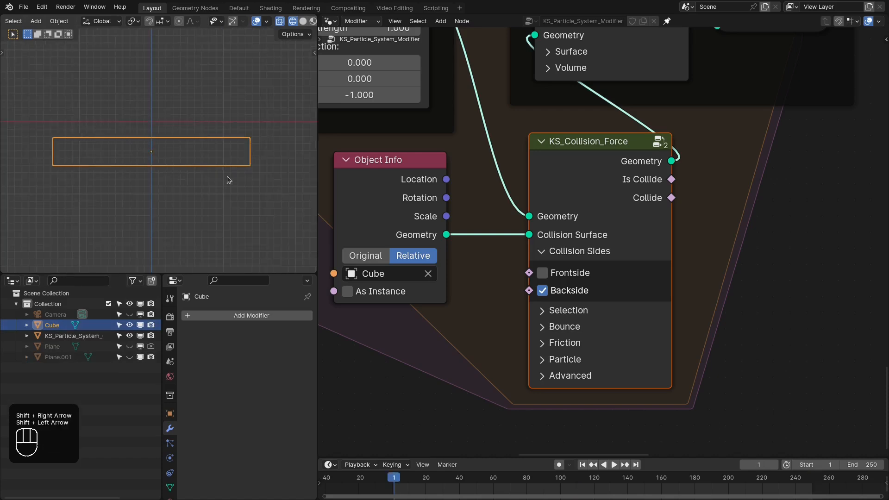
{"action": "key", "text": "space"}
{"action": "scroll", "coordinate": [154, 151], "scroll_direction": "up", "scroll_amount": 2}
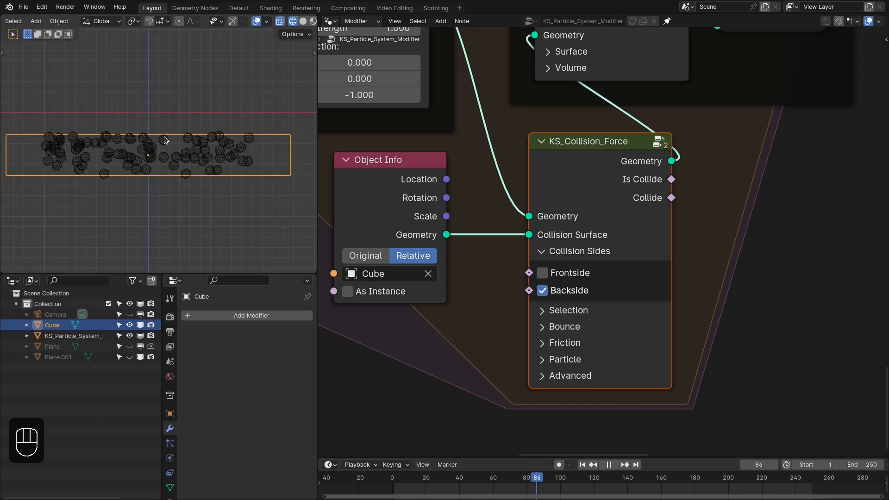
{"action": "middle_click_drag", "start_coordinate": [168, 139], "coordinate": [231, 167]}
{"action": "key", "text": "shift+Right"}
{"action": "key", "text": "shift+Left"}
{"action": "key", "text": "space"}
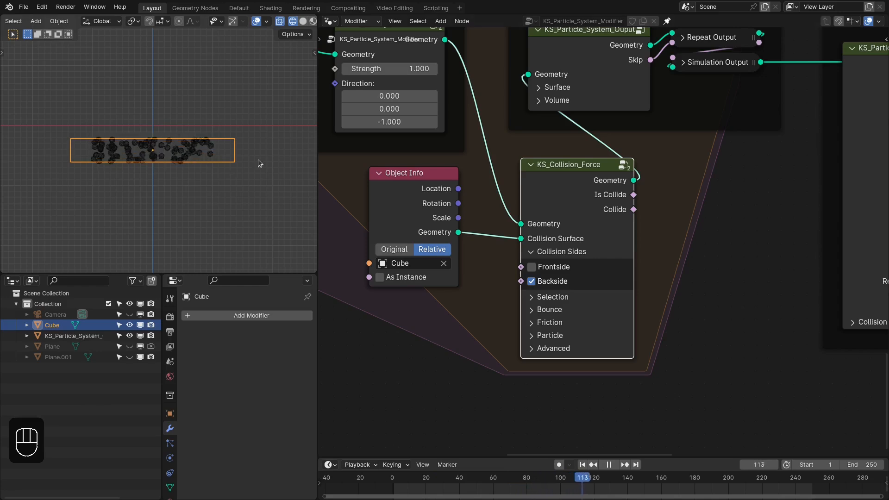
- Set the particle Life to 250 in the KS_Particle_System_Input node and collapse its Particle settings
{"action": "left_click", "coordinate": [547, 103]}
{"action": "scroll", "coordinate": [547, 103], "scroll_direction": "down", "scroll_amount": 1}
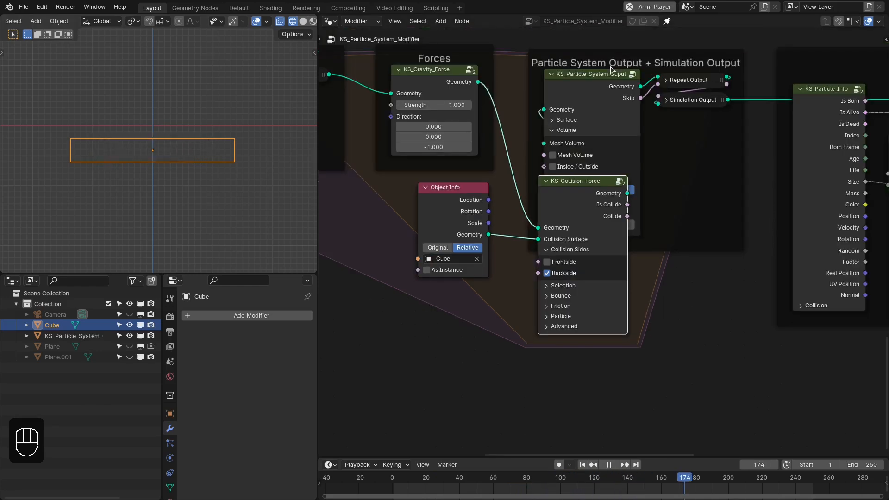
{"action": "left_click", "coordinate": [569, 133]}
{"action": "key", "text": "space"}
{"action": "middle_click_drag", "start_coordinate": [437, 210], "coordinate": [682, 233]}
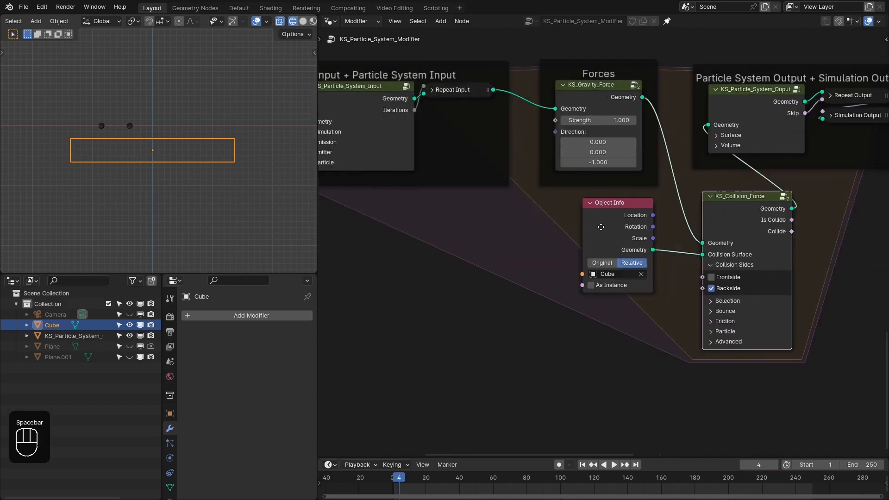
{"action": "scroll", "coordinate": [409, 171], "scroll_direction": "up", "scroll_amount": 1}
{"action": "left_click", "coordinate": [403, 170]}
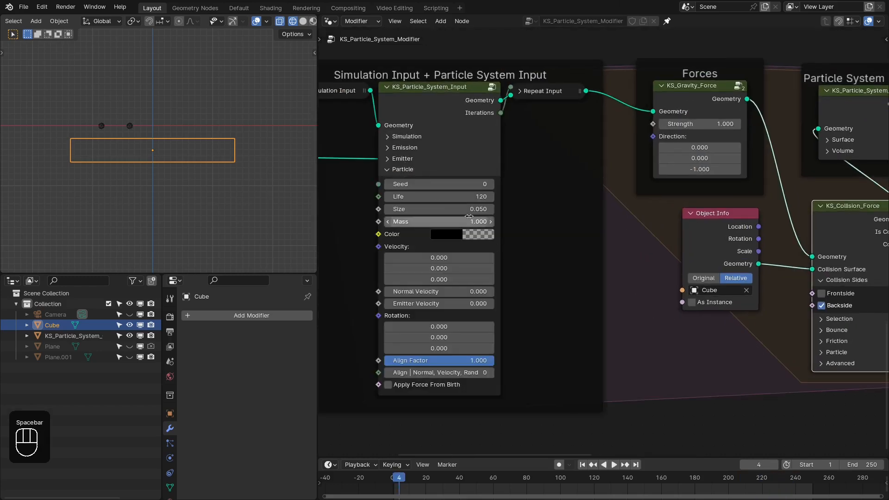
{"action": "left_click", "coordinate": [467, 197]}
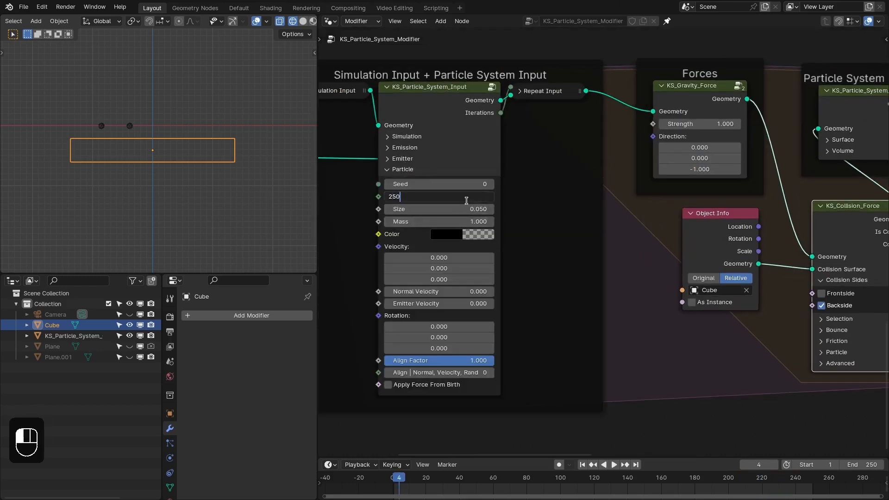
{"action": "key", "text": "Return"}
{"action": "left_click", "coordinate": [427, 170]}
- Play the simulation from frame 1 with the longer particle life, move the Object Info node away from the collision node, and stop playback
{"action": "middle_click_drag", "start_coordinate": [604, 201], "coordinate": [465, 202]}
{"action": "key", "text": "shift+Right"}
{"action": "key", "text": "shift+Left"}
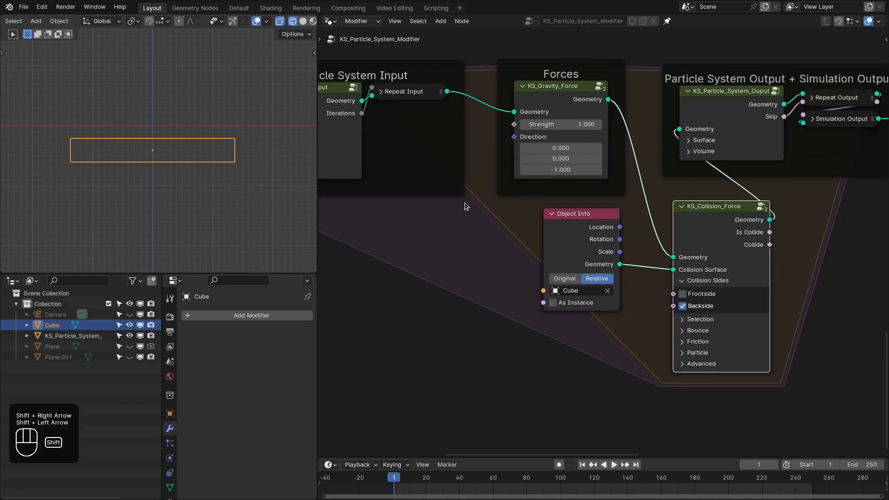
{"action": "key", "text": "space"}
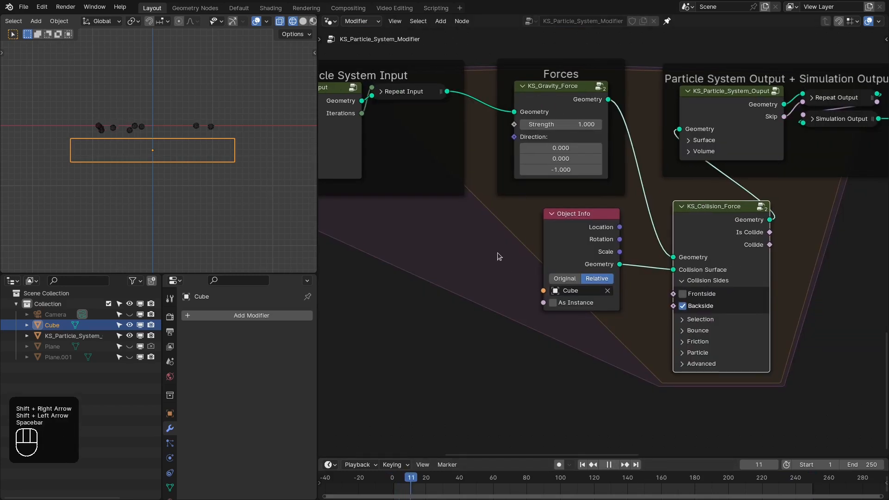
{"action": "scroll", "coordinate": [603, 245], "scroll_direction": "up", "scroll_amount": 3}
{"action": "left_click_drag", "start_coordinate": [568, 250], "coordinate": [508, 252]}
{"action": "key", "text": "space"}
- Set the Object Info collision object to Plane.001, show that plane in the viewport, and delete the cube
{"action": "middle_click_drag", "start_coordinate": [637, 294], "coordinate": [579, 256]}
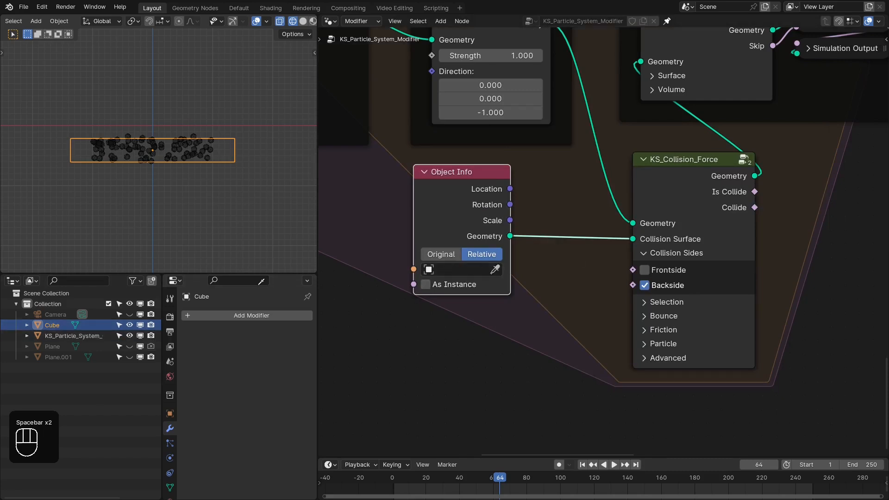
{"action": "left_click", "coordinate": [124, 355]}
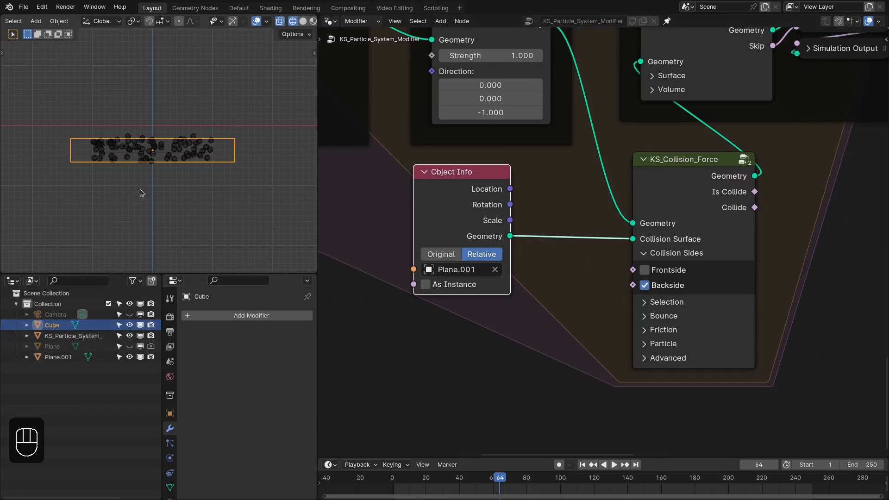
{"action": "key", "text": "x"}
{"action": "left_click", "coordinate": [159, 165]}
{"action": "middle_click_drag", "start_coordinate": [216, 144], "coordinate": [157, 180]}
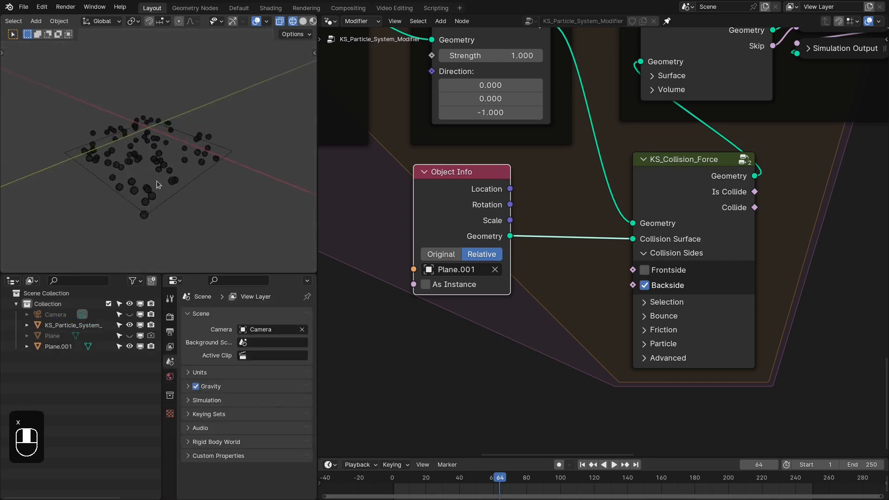
- Collapse Collision Sides and expand Selection on the KS_Collision_Force node, and return to frame 1 in the front view
{"action": "scroll", "coordinate": [603, 243], "scroll_direction": "up", "scroll_amount": 2}
{"action": "left_click", "coordinate": [657, 270]}
{"action": "left_click", "coordinate": [686, 256]}
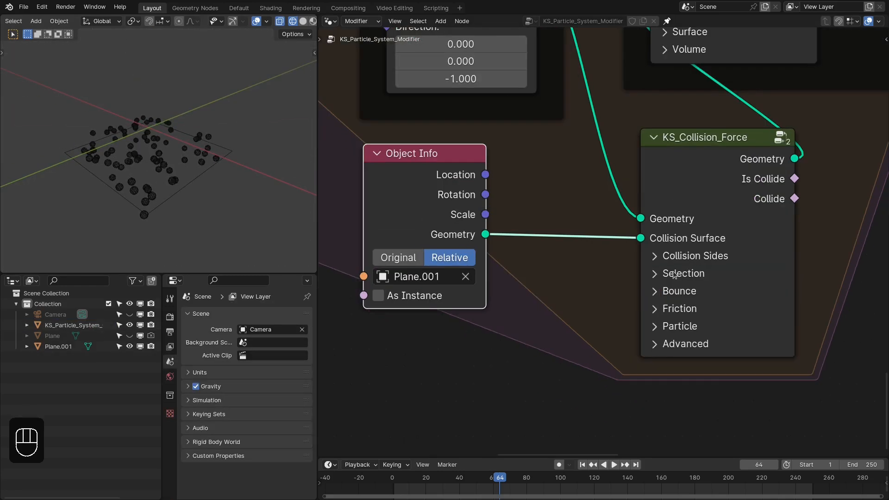
{"action": "left_click", "coordinate": [674, 274]}
{"action": "key", "text": "KP_1"}
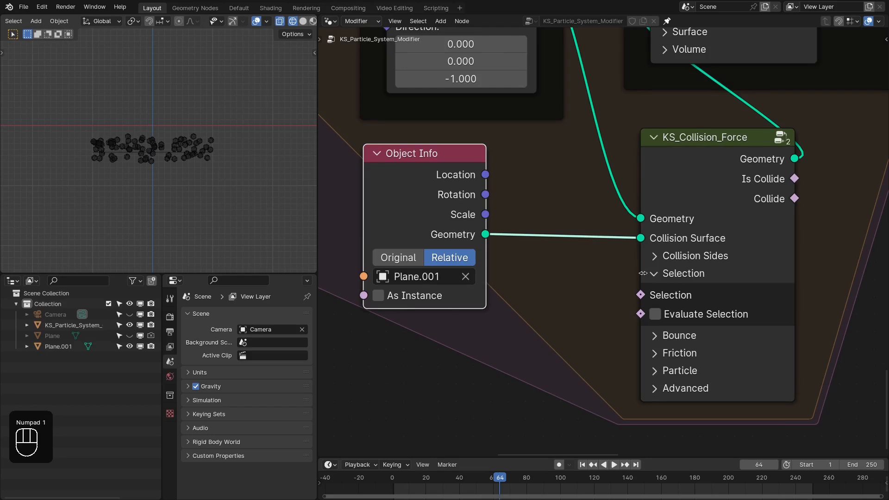
{"action": "scroll", "coordinate": [644, 274], "scroll_direction": "down", "scroll_amount": 2}
{"action": "key", "text": "shift+Right"}
{"action": "key", "text": "shift+Left"}
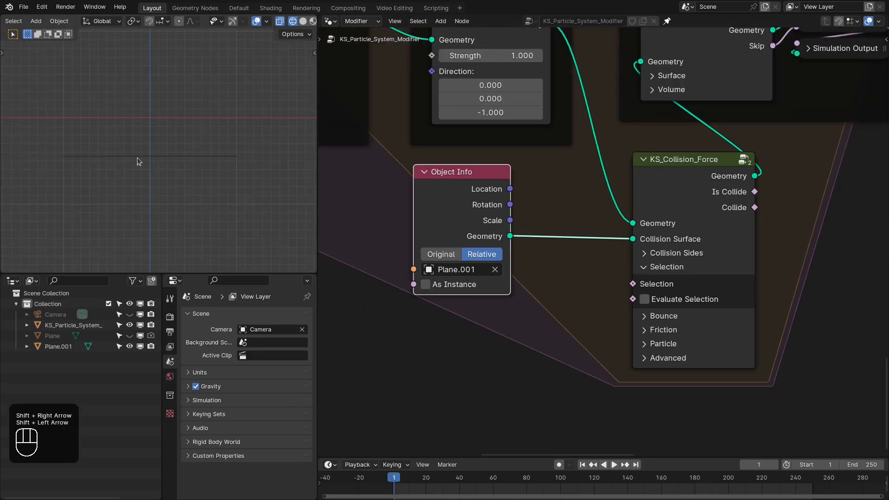
- Add a Boolean Random Value node linked to the Selection input of KS_Collision_Force and arrange it beneath the Object Info node
{"action": "left_click_drag", "start_coordinate": [634, 284], "coordinate": [436, 297]}
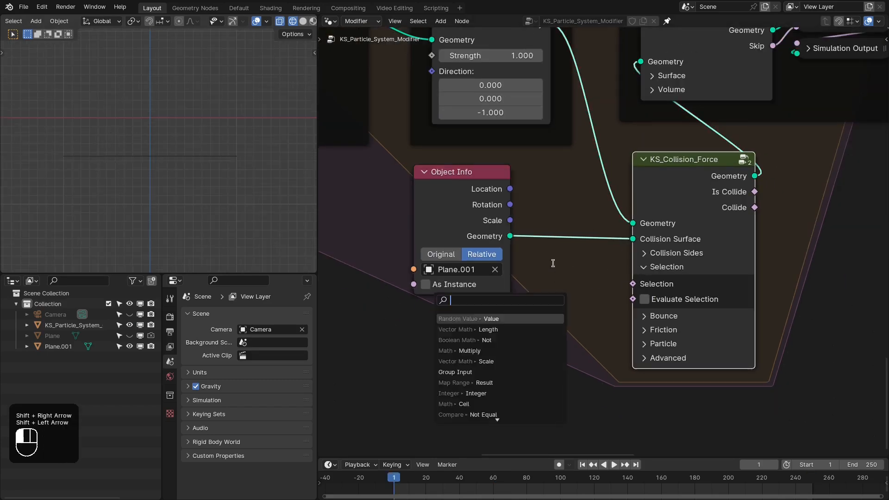
{"action": "left_click_drag", "start_coordinate": [488, 231], "coordinate": [498, 227]}
{"action": "left_click_drag", "start_coordinate": [633, 283], "coordinate": [552, 344]}
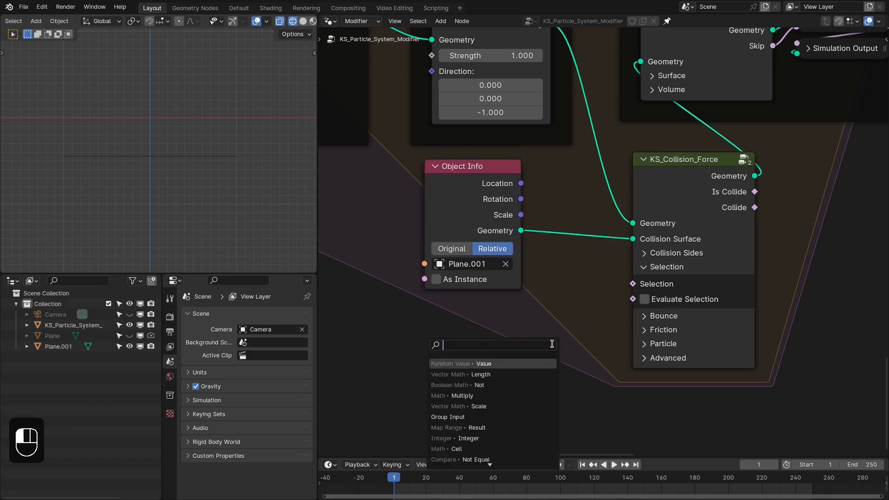
{"action": "type", "text": "partic"}
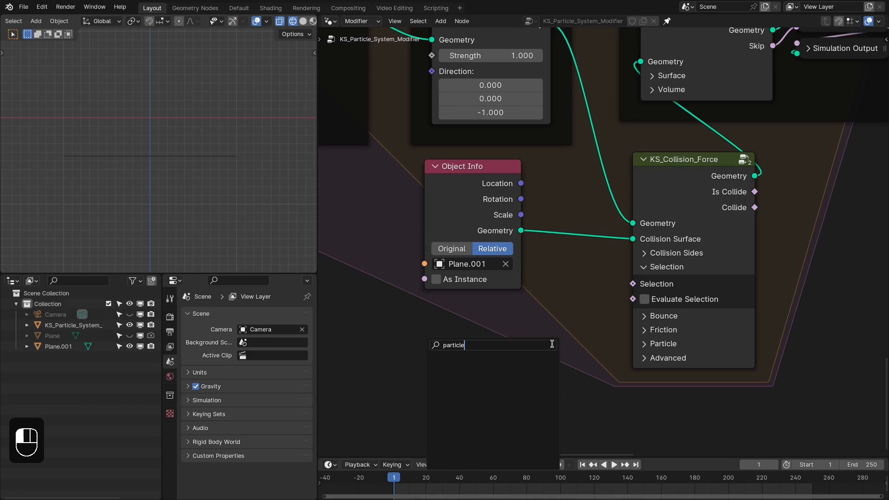
{"action": "type", "text": "le"}
{"action": "key", "text": "ctrl+BackSpace"}
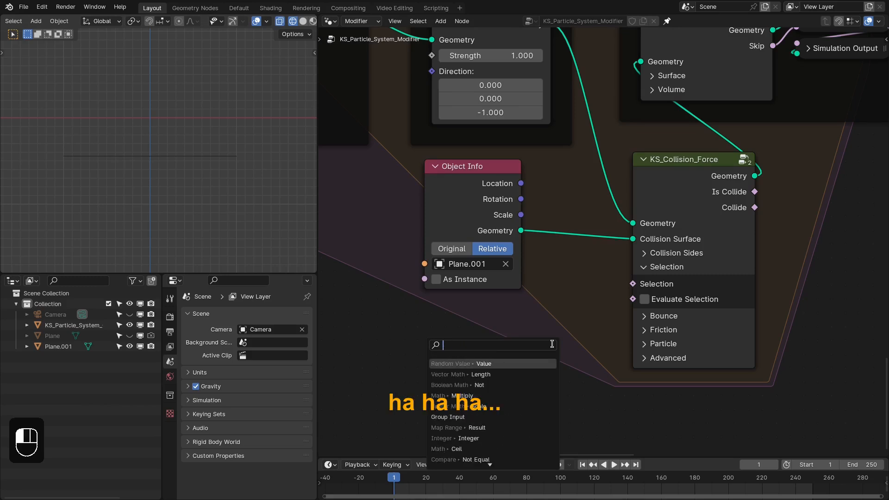
{"action": "type", "text": "random"}
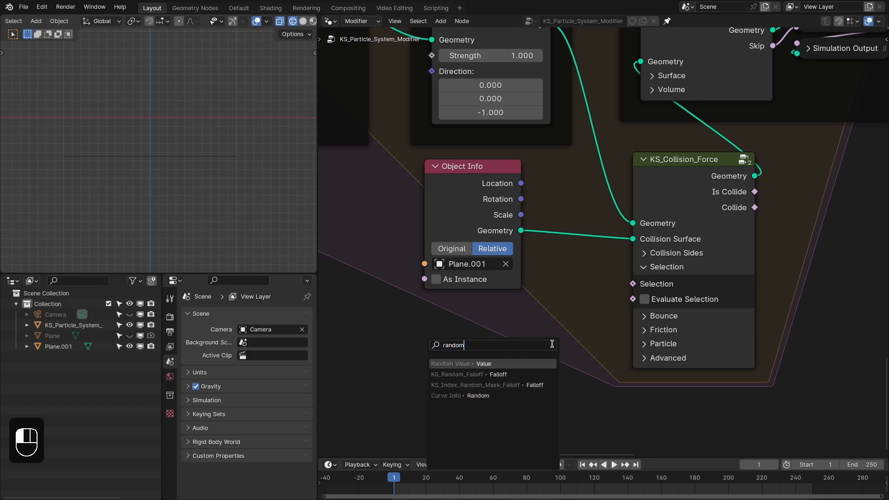
{"action": "key", "text": "Return"}
{"action": "left_click_drag", "start_coordinate": [572, 259], "coordinate": [477, 325]}
{"action": "left_click_drag", "start_coordinate": [479, 315], "coordinate": [507, 316]}
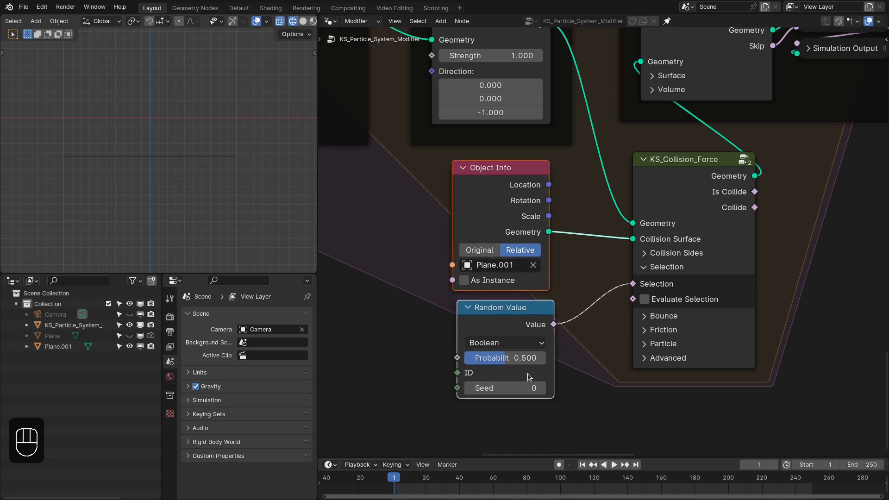
- Set the Random Value seed to 507 and play the simulation from frame 1 to test the random collision selection
{"action": "left_click_drag", "start_coordinate": [526, 387], "coordinate": [573, 319]}
{"action": "left_click", "coordinate": [595, 249]}
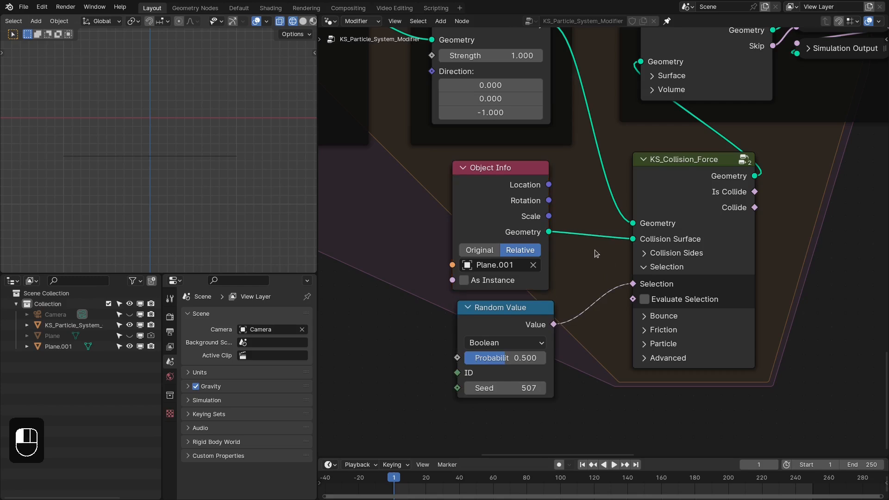
{"action": "key", "text": "shift+Right"}
{"action": "key", "text": "shift+Left"}
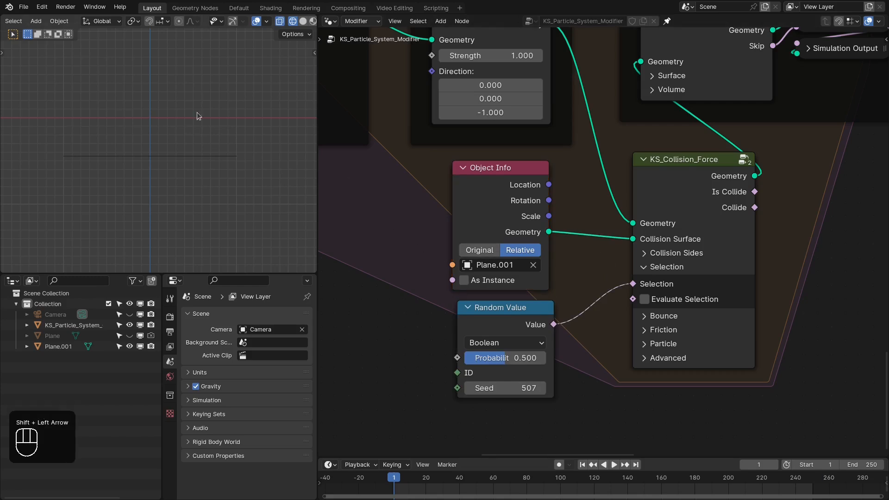
{"action": "key", "text": "space"}
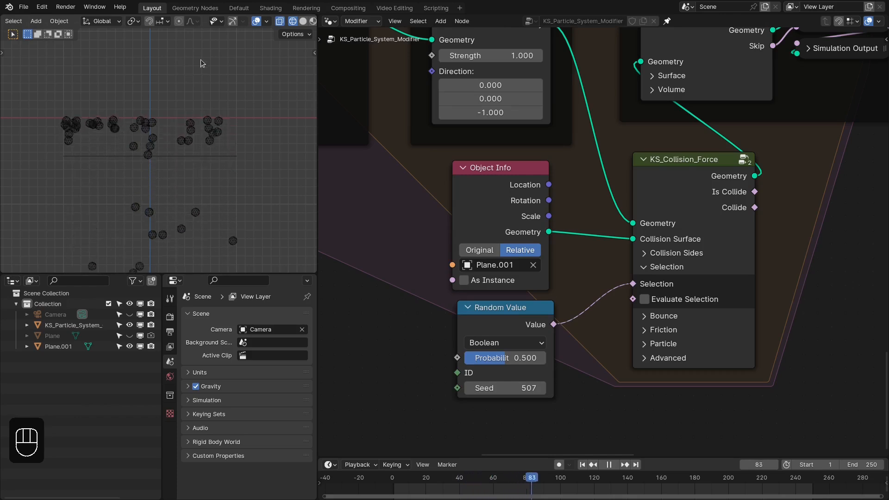
{"action": "key", "text": "space"}
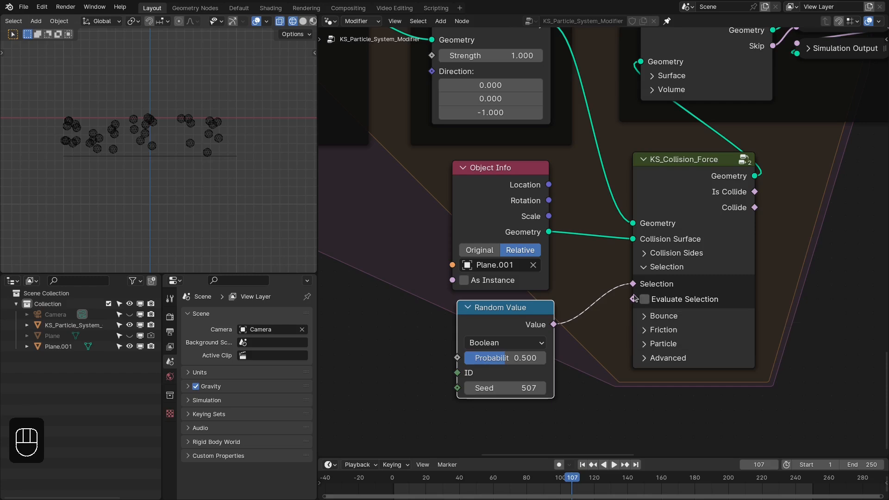
- Orbit around the particles, examine the Bounce and Friction settings of KS_Collision_Force, and collapse both groups
{"action": "middle_click_drag", "start_coordinate": [120, 145], "coordinate": [168, 154]}
{"action": "middle_click_drag", "start_coordinate": [297, 195], "coordinate": [54, 162]}
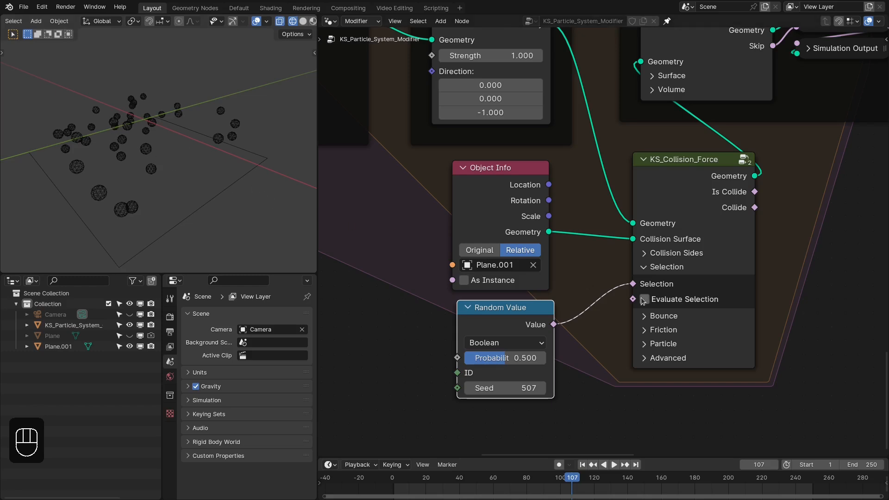
{"action": "left_click", "coordinate": [653, 321]}
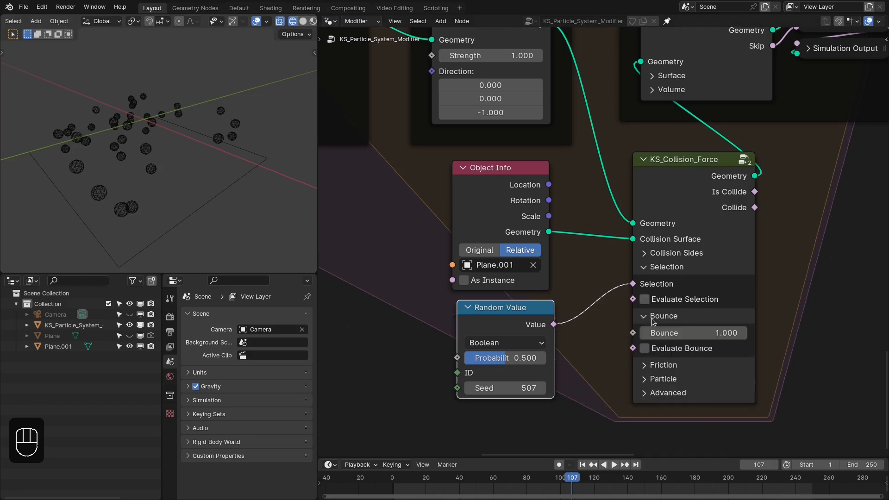
{"action": "left_click", "coordinate": [652, 366]}
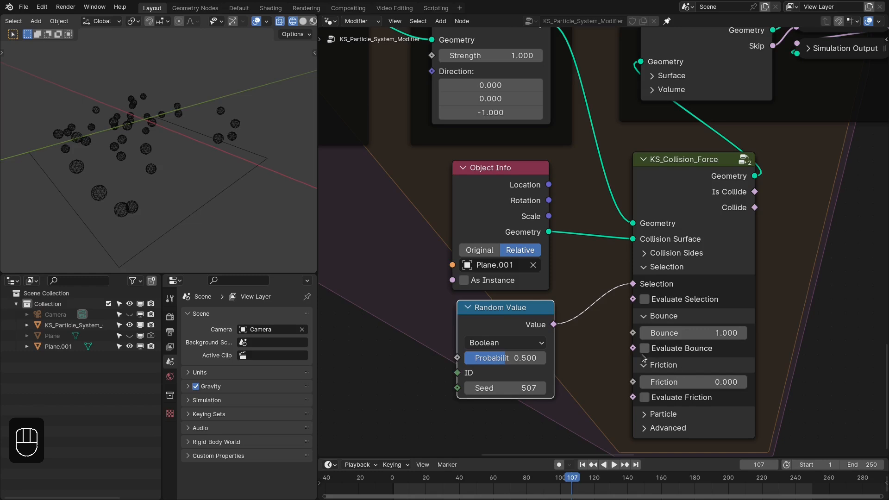
{"action": "left_click", "coordinate": [655, 367]}
{"action": "left_click", "coordinate": [657, 317]}
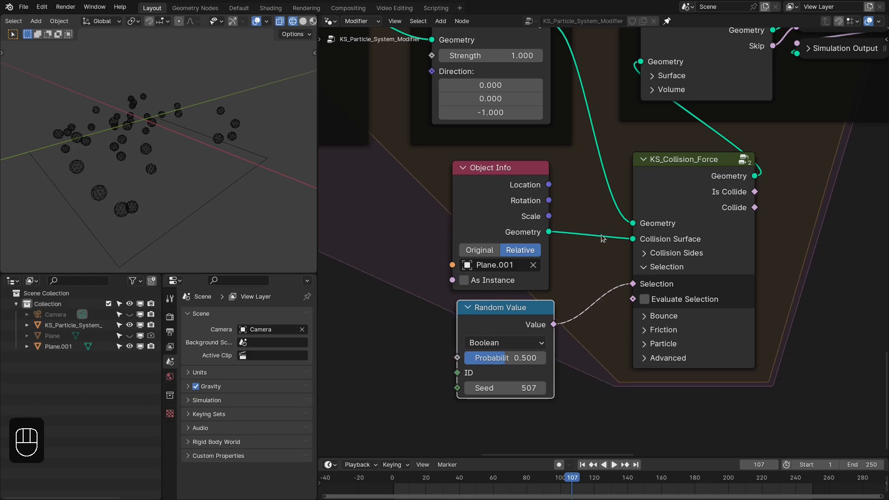
- Delete the Random Value node and select Plane.001 in the viewport
{"action": "middle_click_drag", "start_coordinate": [602, 239], "coordinate": [610, 261]}
{"action": "key", "text": "x"}
{"action": "middle_click_drag", "start_coordinate": [173, 168], "coordinate": [215, 199]}
{"action": "left_click", "coordinate": [215, 199]}
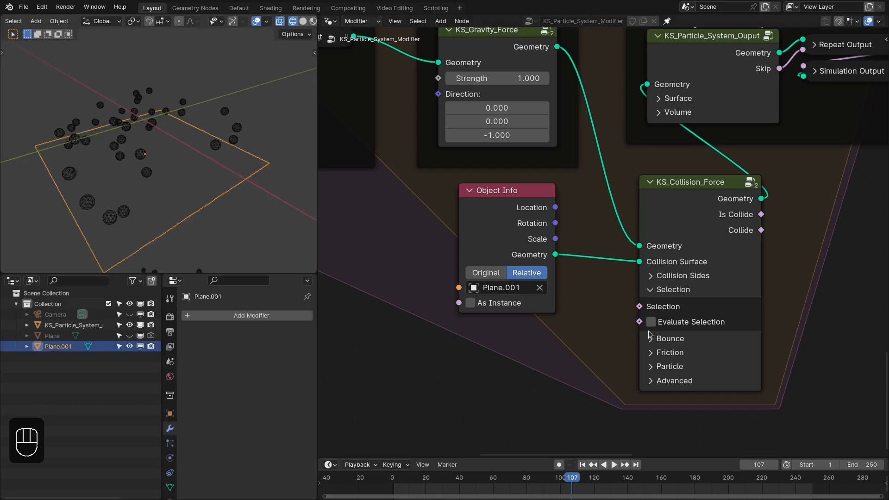
- Unpin the node editor and create a new Geometry Nodes setup on Plane.001
{"action": "left_click", "coordinate": [667, 21]}
{"action": "left_click", "coordinate": [596, 21]}
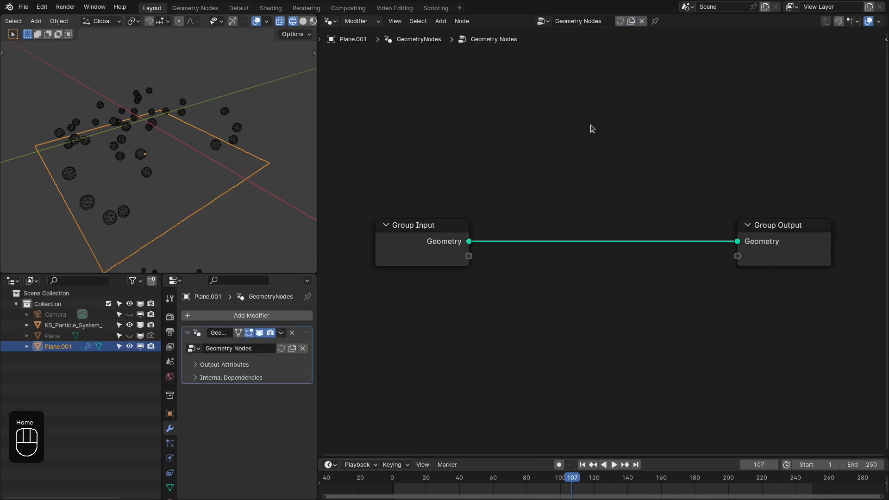
{"action": "key", "text": "Home"}
- Undo the latest mesh edits, subdivide the mesh of Plane.001 five times in Edit Mode, and return to Object Mode
{"action": "key", "text": "ctrl+z"}
{"action": "key", "text": "ctrl+z"}
{"action": "key", "text": "ctrl+z"}
{"action": "key", "text": "ctrl+z"}
{"action": "key", "text": "ctrl+z"}
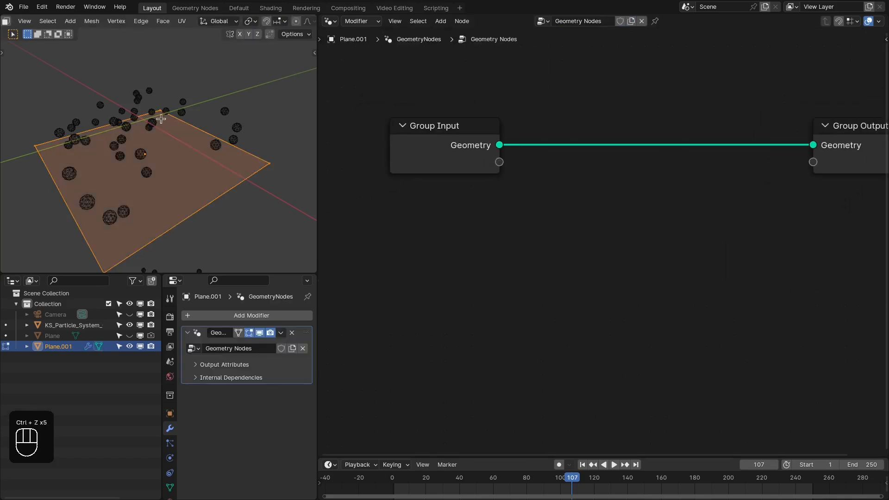
{"action": "key", "text": "w"}
{"action": "key", "text": "w"}
{"action": "key", "text": "w"}
{"action": "key", "text": "w"}
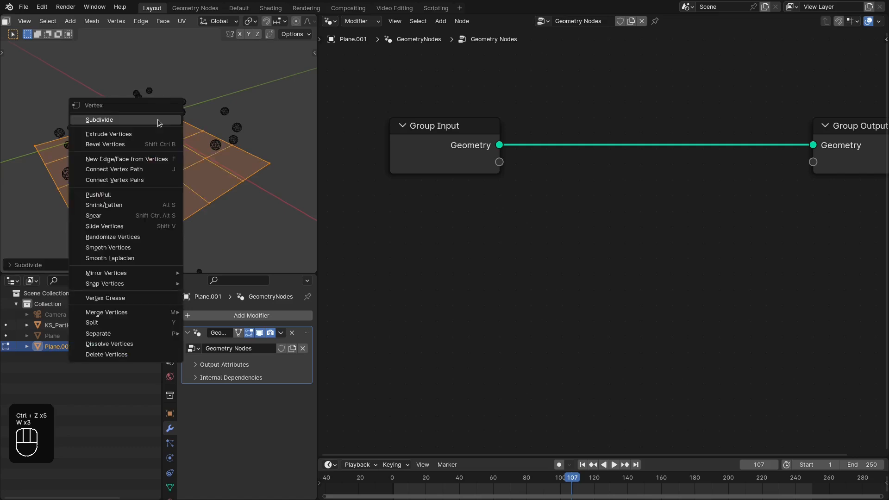
{"action": "key", "text": "w"}
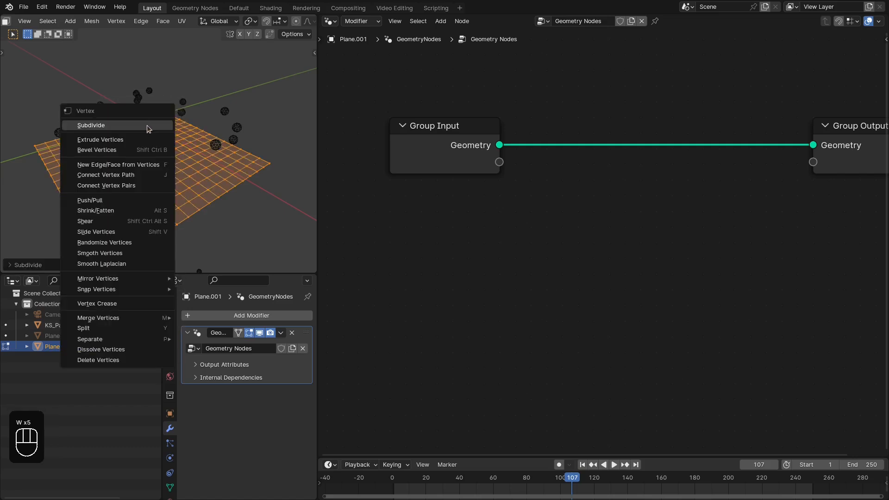
{"action": "left_click", "coordinate": [146, 125]}
{"action": "key", "text": "Tab"}
- Add a String to Curves node below Group Input and set its String to K
{"action": "key", "text": "Home"}
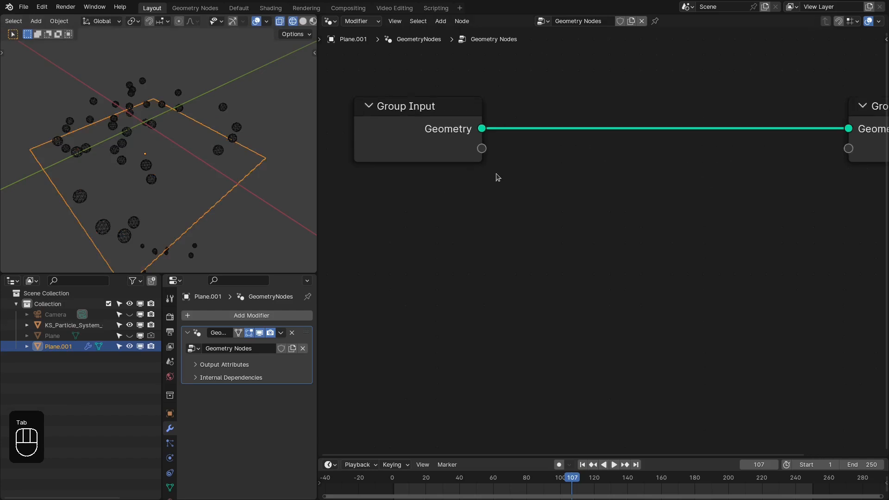
{"action": "key", "text": "shift+a"}
{"action": "type", "text": "string"}
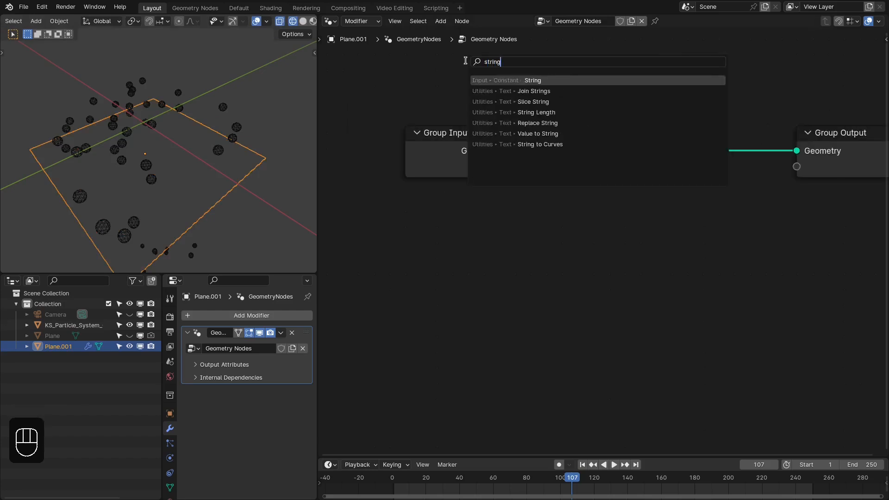
{"action": "type", "text": " c"}
{"action": "key", "text": "Return"}
{"action": "left_click", "coordinate": [361, 195]}
{"action": "middle_click_drag", "start_coordinate": [362, 194], "coordinate": [445, 162]}
{"action": "scroll", "coordinate": [463, 209], "scroll_direction": "down", "scroll_amount": 1}
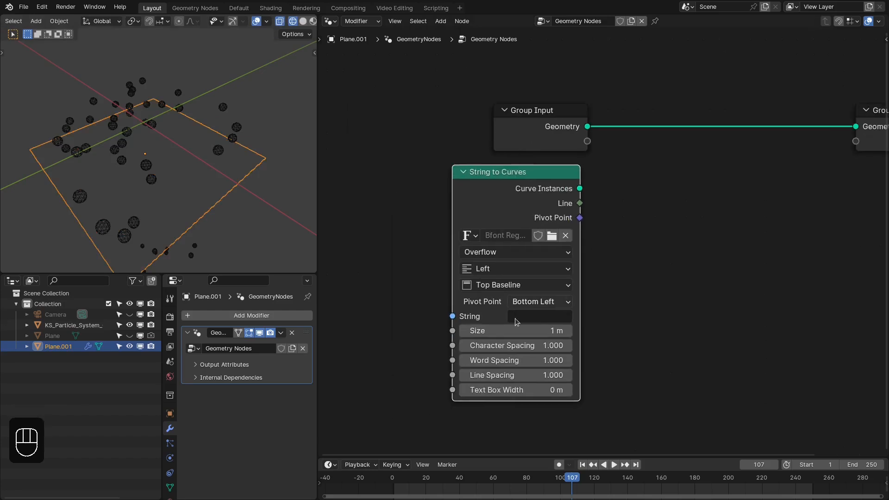
{"action": "left_click", "coordinate": [524, 311]}
{"action": "key", "text": "Return"}
- Preview the K curves with a Viewer node and set the text alignment to Center and Middle
{"action": "left_click", "coordinate": [537, 204], "text": "ctrl+shift"}
{"action": "middle_click_drag", "start_coordinate": [200, 176], "coordinate": [198, 163]}
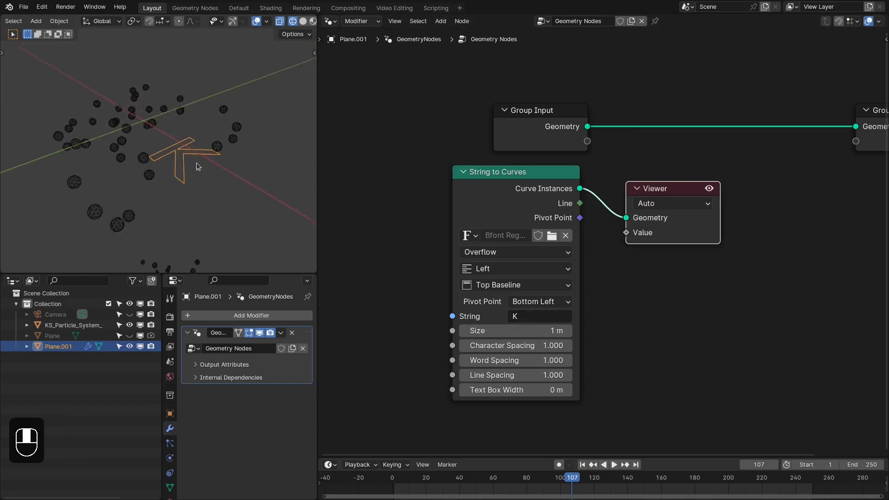
{"action": "left_click", "coordinate": [491, 273]}
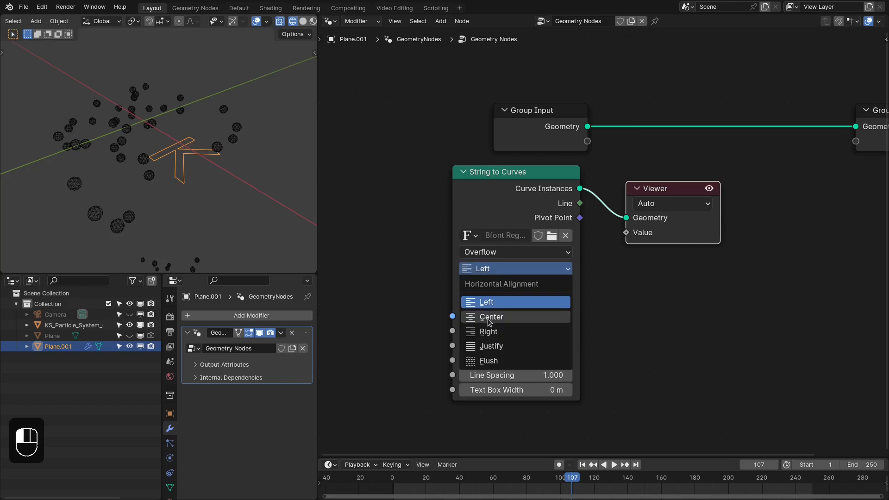
{"action": "left_click", "coordinate": [490, 318]}
{"action": "left_click", "coordinate": [505, 286]}
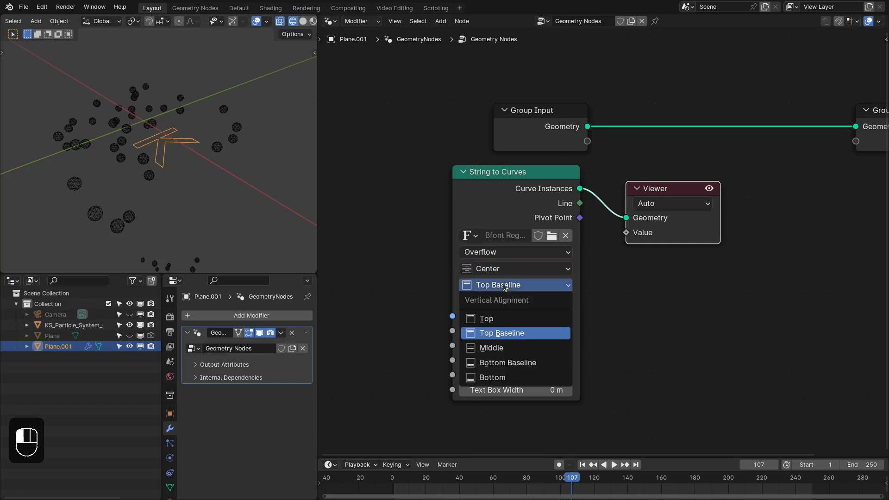
{"action": "left_click", "coordinate": [492, 348]}
- Set the String to Curves size to 1.5 m and delete the Viewer node
{"action": "left_click", "coordinate": [505, 326]}
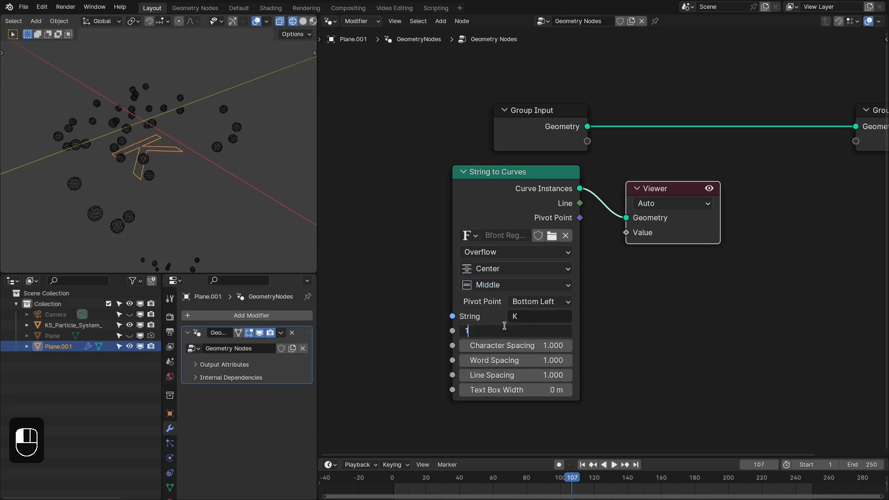
{"action": "type", "text": "10"}
{"action": "key", "text": "BackSpace"}
{"action": "key", "text": "Return"}
{"action": "middle_click_drag", "start_coordinate": [654, 273], "coordinate": [568, 262]}
{"action": "middle_click_drag", "start_coordinate": [568, 262], "coordinate": [526, 262]}
{"action": "key", "text": "x"}
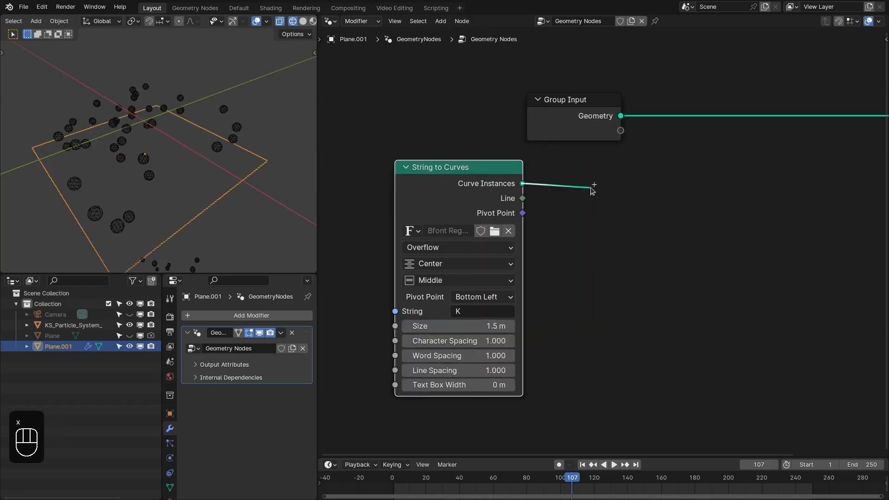
- Add a Realize Instances node linked to the Curve Instances output of String to Curves
{"action": "left_click_drag", "start_coordinate": [591, 188], "coordinate": [591, 188]}
{"action": "type", "text": "rea"}
{"action": "key", "text": "Return"}
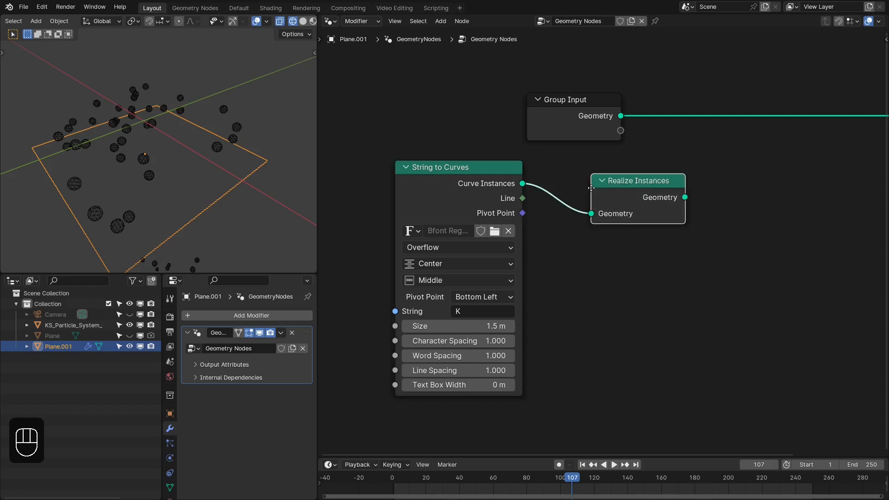
{"action": "left_click", "coordinate": [532, 175]}
{"action": "middle_click_drag", "start_coordinate": [533, 175], "coordinate": [500, 171]}
- Add a KS_Spline_Edge_Falloff node with its Curve input fed by Realize Instances and place it beside that node
{"action": "left_click_drag", "start_coordinate": [593, 180], "coordinate": [709, 178]}
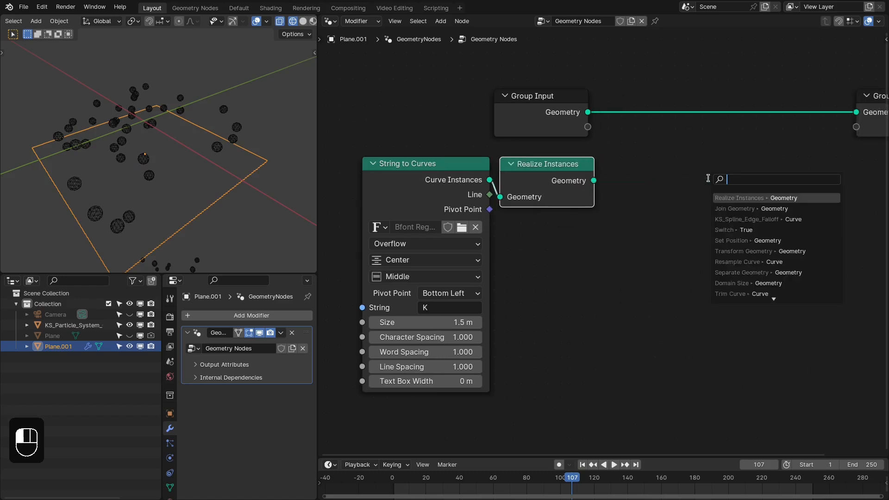
{"action": "type", "text": "spline e"}
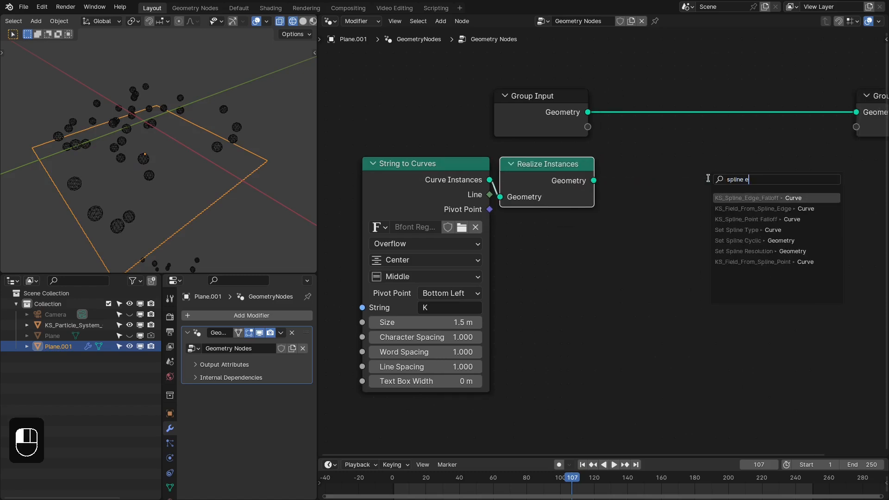
{"action": "type", "text": "d"}
{"action": "key", "text": "Return"}
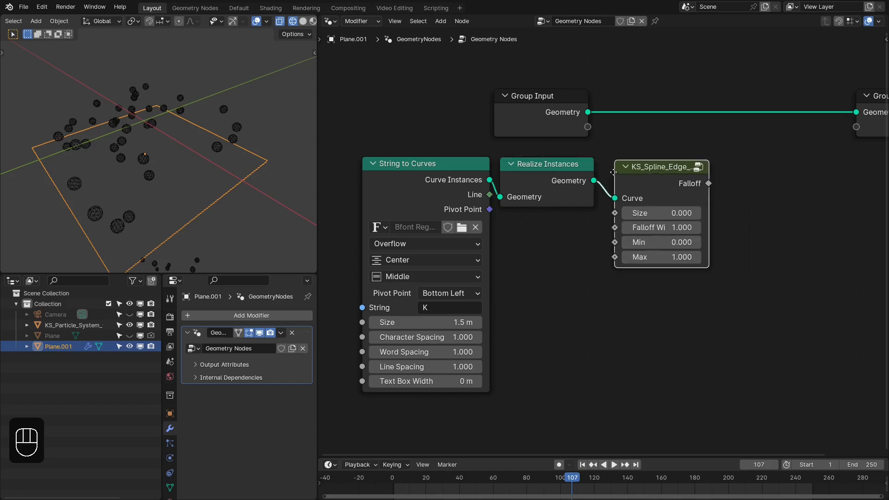
{"action": "left_click", "coordinate": [612, 171]}
{"action": "middle_click_drag", "start_coordinate": [613, 172], "coordinate": [568, 182]}
{"action": "left_click_drag", "start_coordinate": [614, 176], "coordinate": [611, 173]}
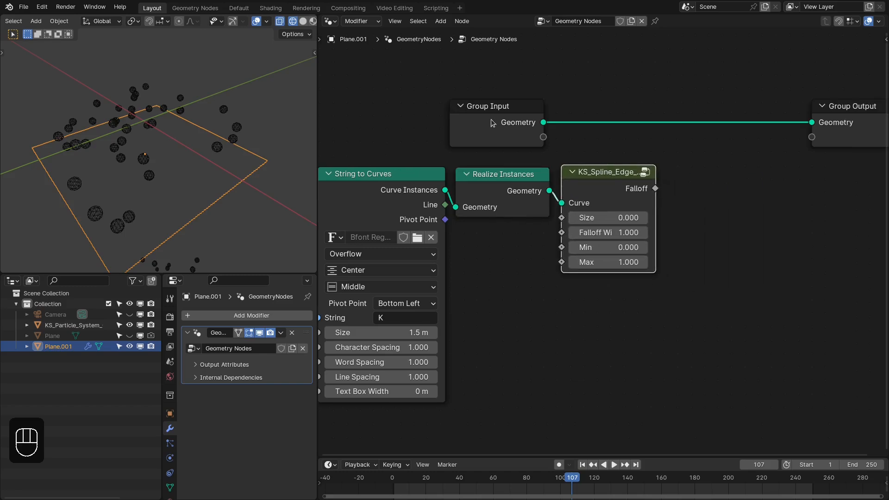
- Rearrange the group nodes, insert a Store Named Attribute node between Group Input and Group Output, and link Falloff to its Value
{"action": "left_click_drag", "start_coordinate": [492, 121], "coordinate": [597, 123]}
{"action": "middle_click_drag", "start_coordinate": [599, 123], "coordinate": [513, 113]}
{"action": "left_click_drag", "start_coordinate": [517, 96], "coordinate": [521, 97]}
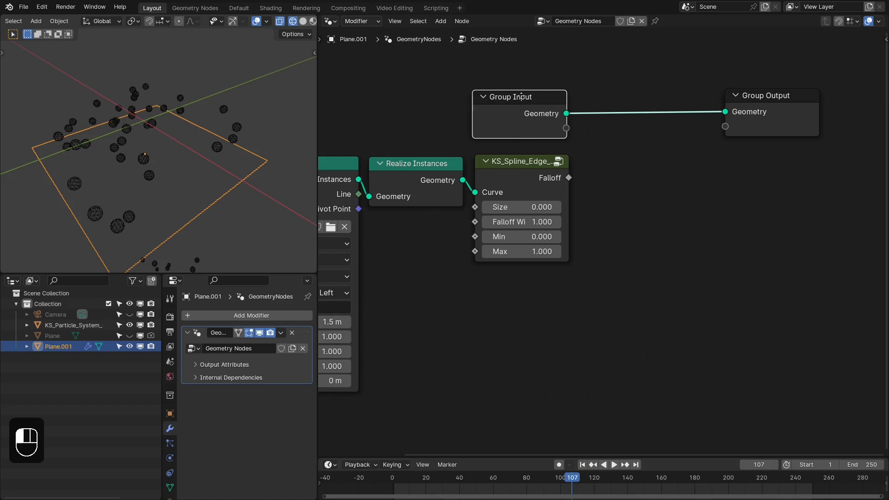
{"action": "left_click", "coordinate": [746, 116]}
{"action": "key", "text": "shift+a"}
{"action": "mouse_move", "coordinate": [582, 113]}
{"action": "left_click", "coordinate": [672, 169]}
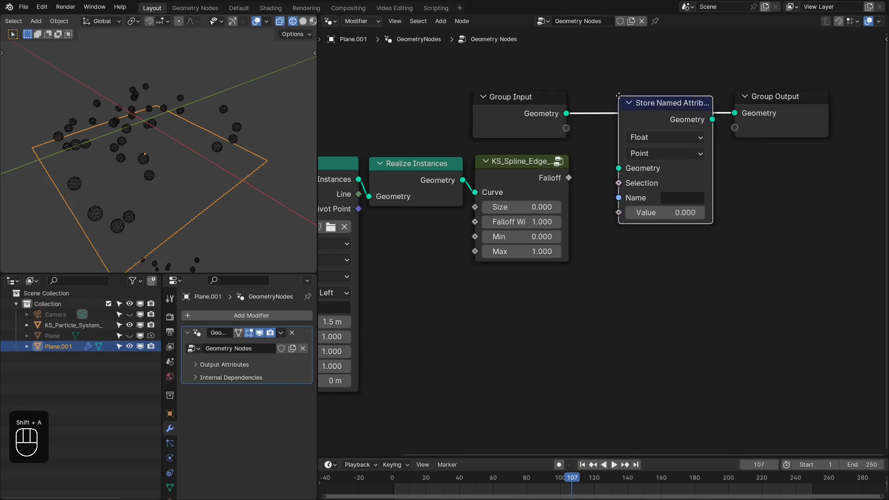
{"action": "left_click", "coordinate": [606, 87]}
{"action": "left_click_drag", "start_coordinate": [569, 178], "coordinate": [606, 202]}
- Name the attribute in the Store Named Attribute node mask
{"action": "left_click", "coordinate": [668, 189]}
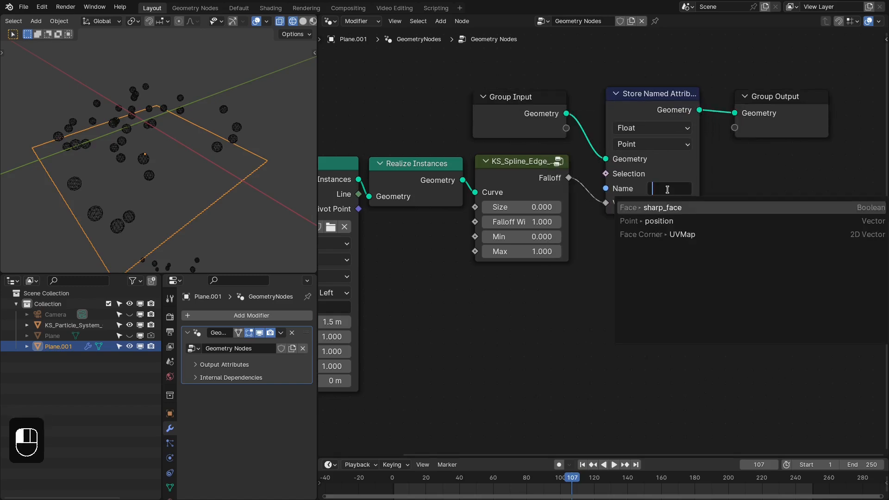
{"action": "type", "text": "mas"}
{"action": "key", "text": "BackSpace"}
{"action": "key", "text": "BackSpace"}
{"action": "key", "text": "BackSpace"}
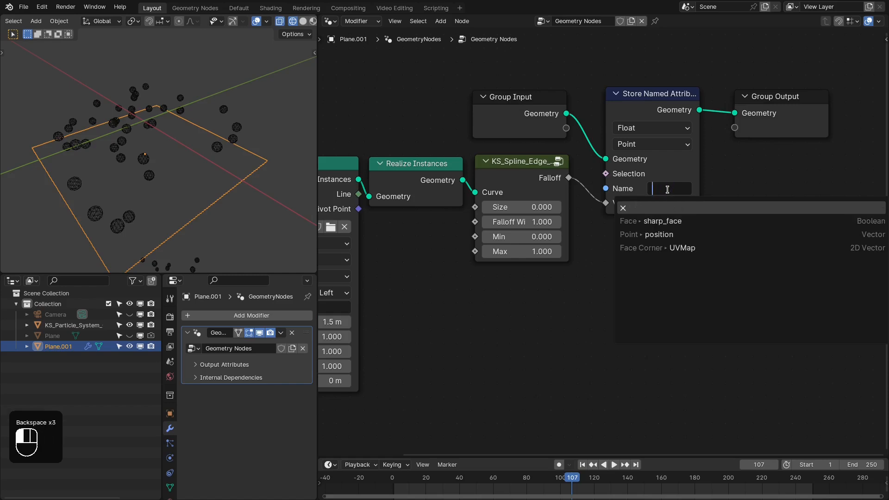
{"action": "type", "text": "mask"}
{"action": "key", "text": "Return"}
- Preview the spline edge falloff on the plane with a Viewer node and set its Falloff Width to 0.11
{"action": "left_click", "coordinate": [486, 161], "text": "ctrl+shift"}
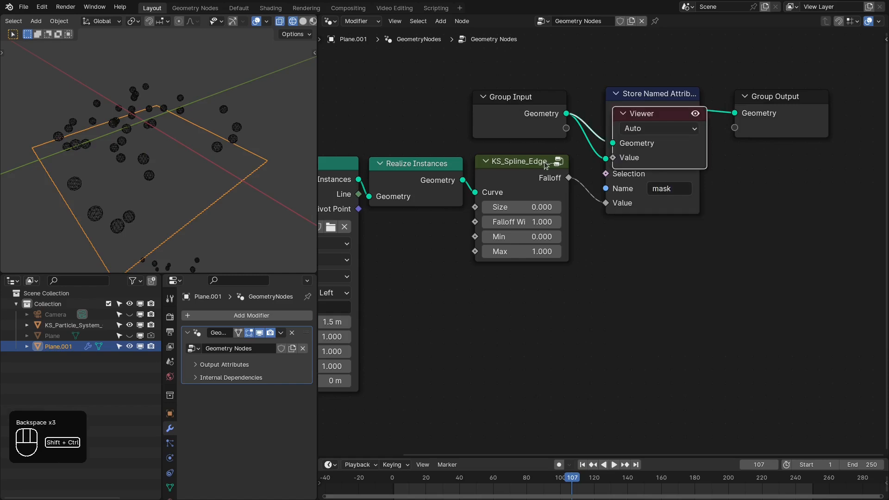
{"action": "mouse_move", "coordinate": [192, 139]}
{"action": "middle_mouse_down"}
{"action": "mouse_move", "coordinate": [204, 129]}
{"action": "mouse_move", "coordinate": [195, 152]}
{"action": "middle_mouse_up"}
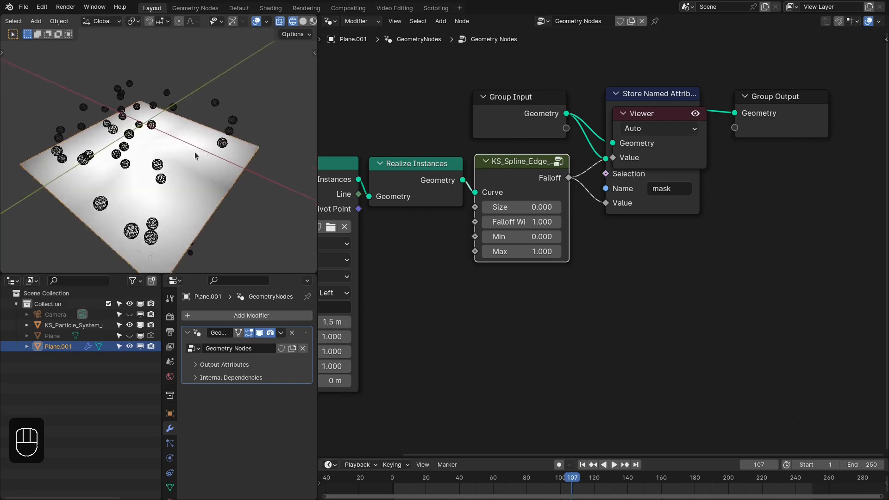
{"action": "scroll", "coordinate": [537, 264], "scroll_direction": "up", "scroll_amount": 1}
{"action": "left_click", "coordinate": [528, 218]}
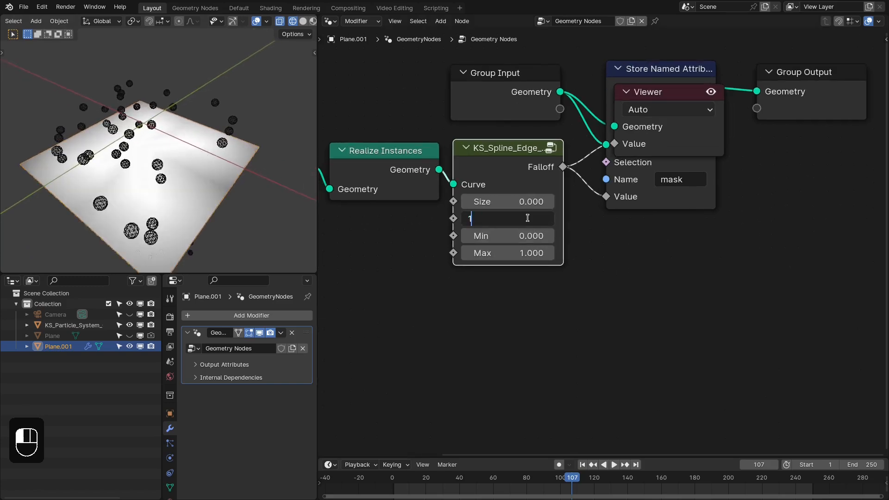
{"action": "key", "text": "ctrl+a"}
{"action": "type", "text": "0.01"}
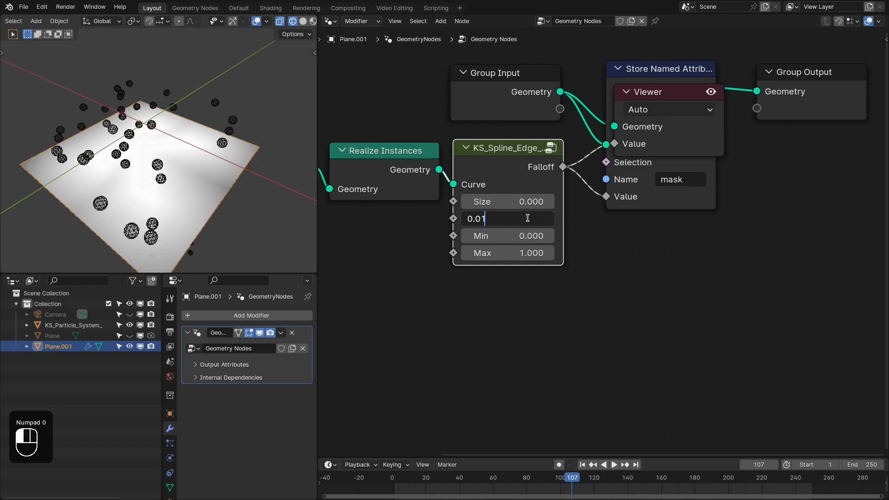
{"action": "key", "text": "ctrl+a"}
{"action": "type", "text": ".11"}
{"action": "key", "text": "Return"}
{"action": "middle_click_drag", "start_coordinate": [139, 158], "coordinate": [234, 134]}
- Delete the Viewer node and insert a Set Material node between Store Named Attribute and Group Output
{"action": "left_click", "coordinate": [665, 151]}
{"action": "key", "text": "x"}
{"action": "middle_click_drag", "start_coordinate": [667, 151], "coordinate": [448, 185]}
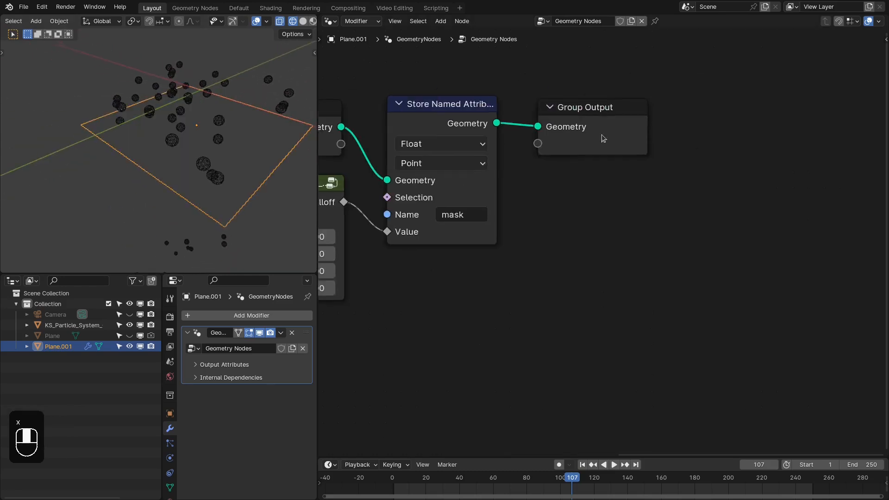
{"action": "left_click_drag", "start_coordinate": [645, 130], "coordinate": [777, 128]}
{"action": "key", "text": "ctrl+z"}
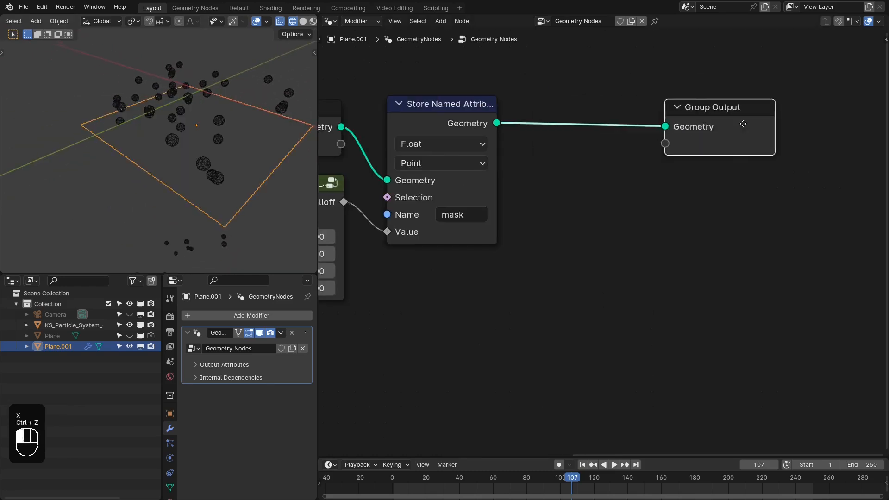
{"action": "key", "text": "shift+a"}
{"action": "mouse_move", "coordinate": [573, 102]}
{"action": "left_click", "coordinate": [560, 85]}
{"action": "type", "text": "set"}
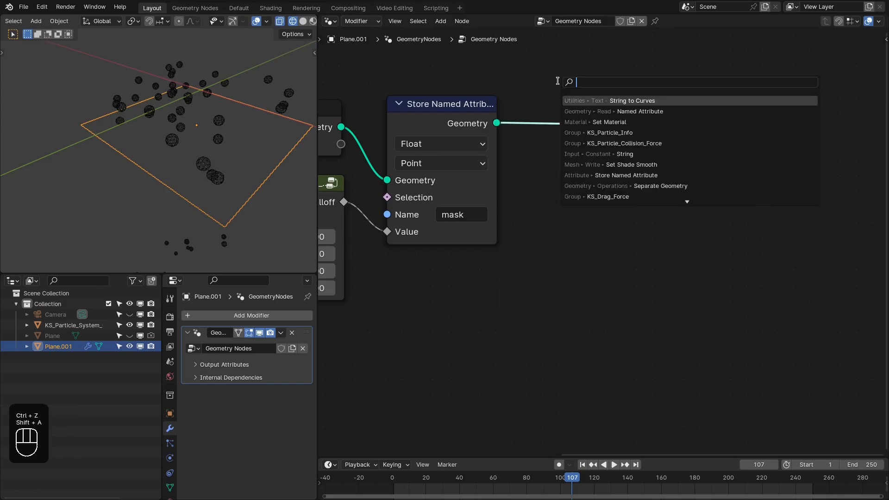
{"action": "type", "text": " mat"}
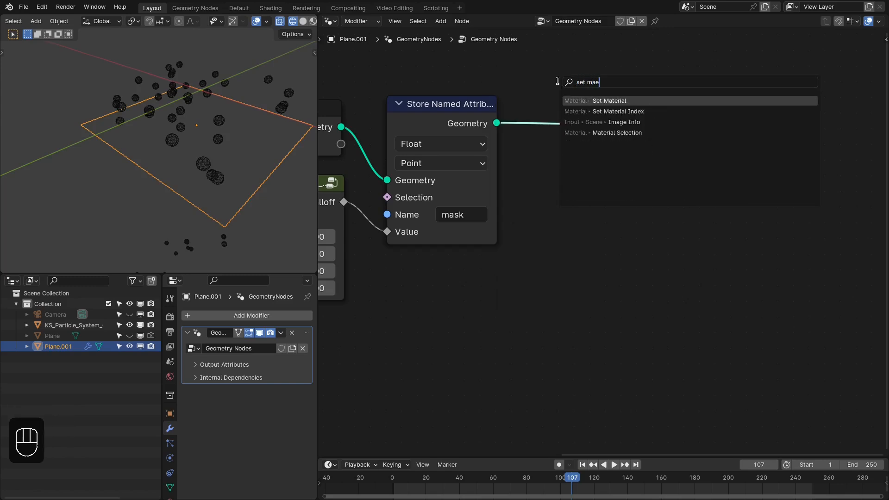
{"action": "key", "text": "Return"}
{"action": "left_click", "coordinate": [524, 100]}
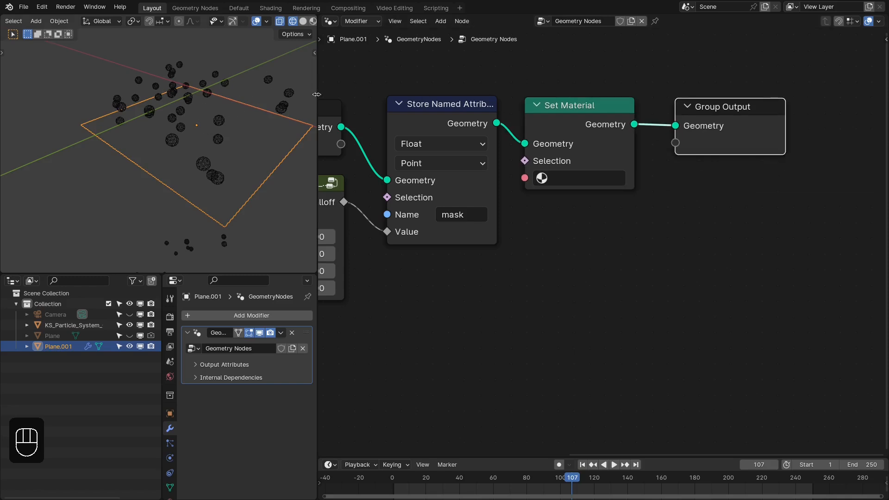
- Create a new material named Ground for Plane.001 in the Shading workspace
{"action": "left_click", "coordinate": [271, 8]}
{"action": "left_click", "coordinate": [601, 21]}
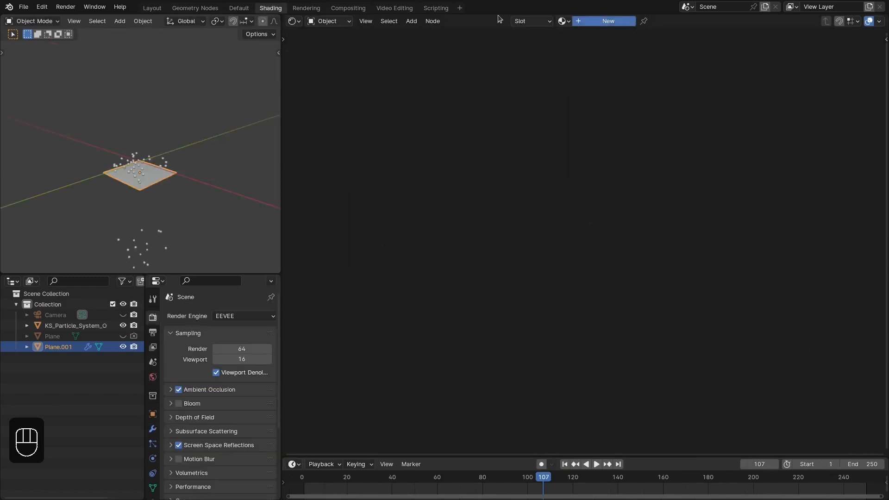
{"action": "left_click", "coordinate": [157, 8]}
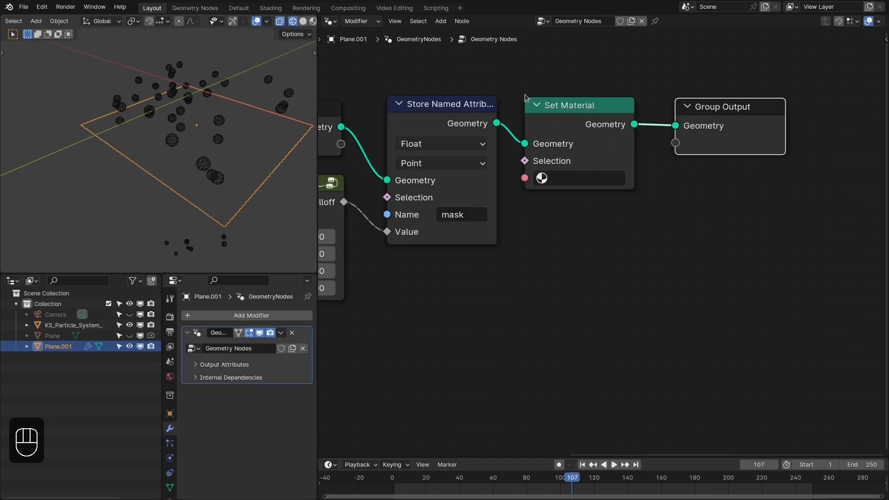
{"action": "left_click", "coordinate": [271, 8]}
{"action": "left_click", "coordinate": [599, 20]}
{"action": "type", "text": "Ground"}
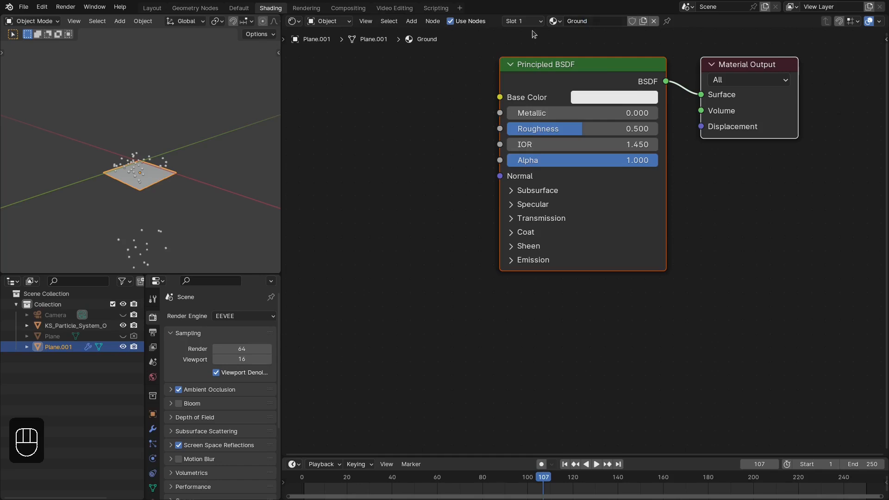
- Assign the Ground material in the Set Material node and reopen the Shading workspace
{"action": "left_click", "coordinate": [155, 8]}
{"action": "left_click", "coordinate": [585, 182]}
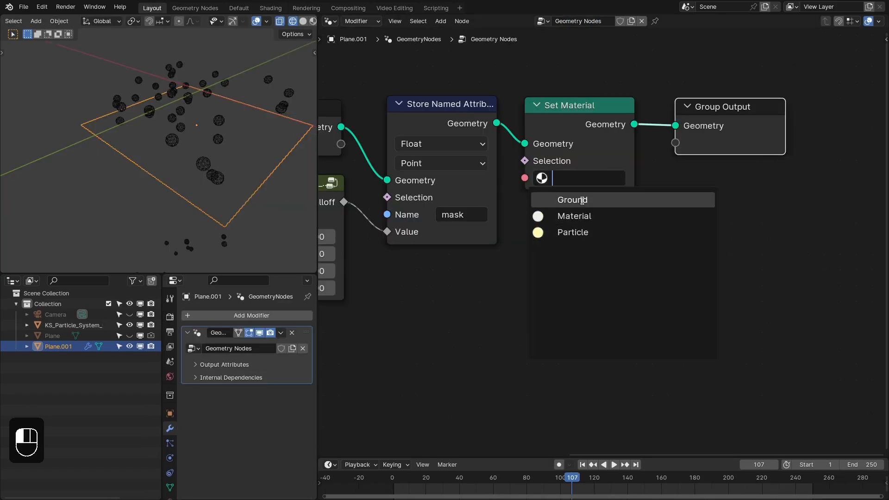
{"action": "key", "text": "Return"}
{"action": "left_click", "coordinate": [271, 8]}
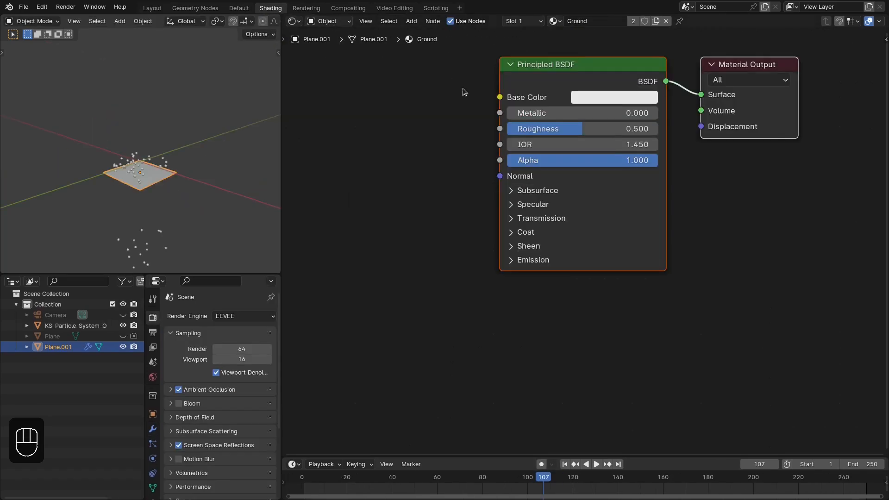
- Add an Attribute node reading mask to the Ground material and connect its Color to the Principled BSDF's Base Color
{"action": "key", "text": "x"}
{"action": "key", "text": "shift+a"}
{"action": "type", "text": "attr"}
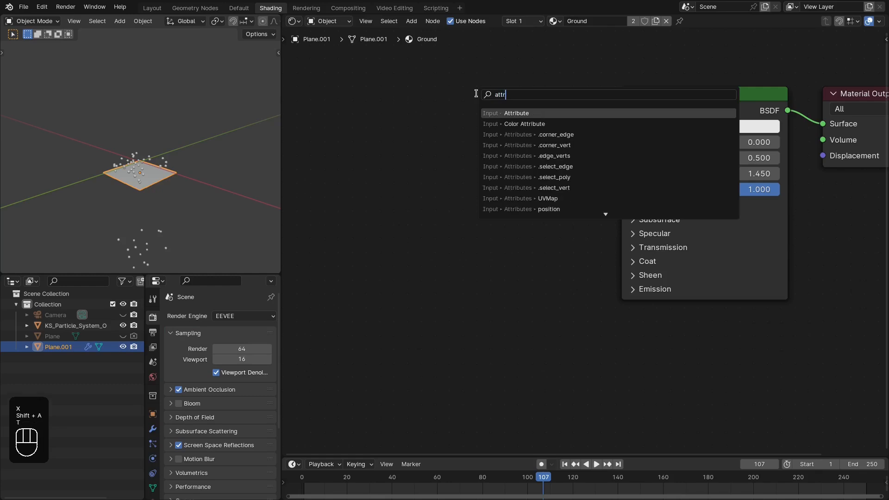
{"action": "key", "text": "Return"}
{"action": "left_click", "coordinate": [580, 121]}
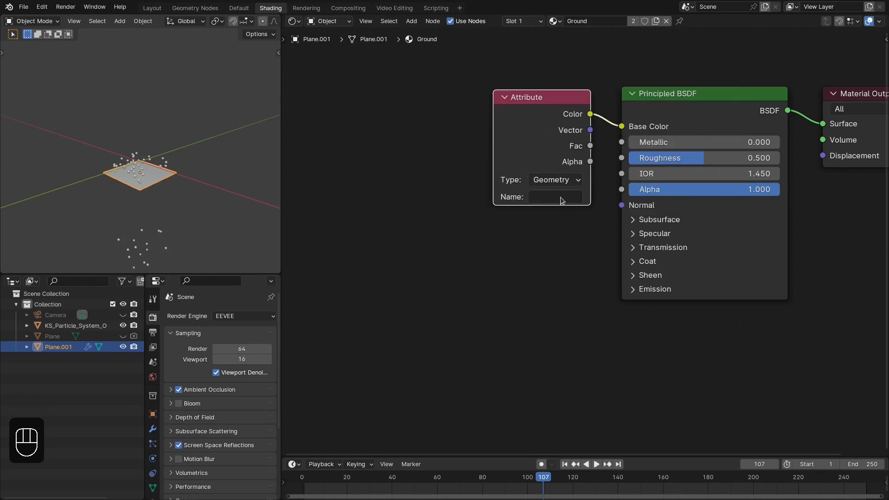
{"action": "left_click", "coordinate": [562, 198]}
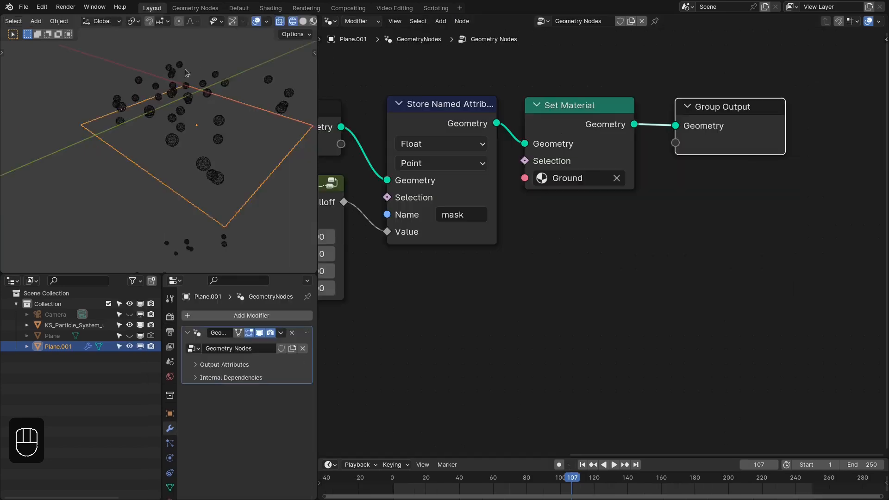
- Switch the Layout viewport to Material Preview shading and turn off the Face Orientation overlay
{"action": "key", "text": "z"}
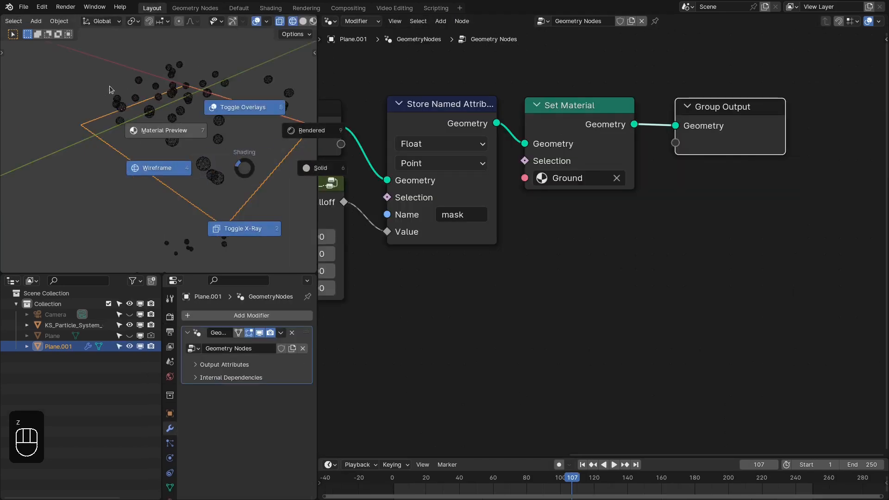
{"action": "left_click", "coordinate": [222, 100]}
{"action": "mouse_move", "coordinate": [194, 107]}
{"action": "middle_mouse_down"}
{"action": "mouse_move", "coordinate": [193, 159]}
{"action": "mouse_move", "coordinate": [206, 114]}
{"action": "middle_mouse_up"}
{"action": "left_click", "coordinate": [265, 22]}
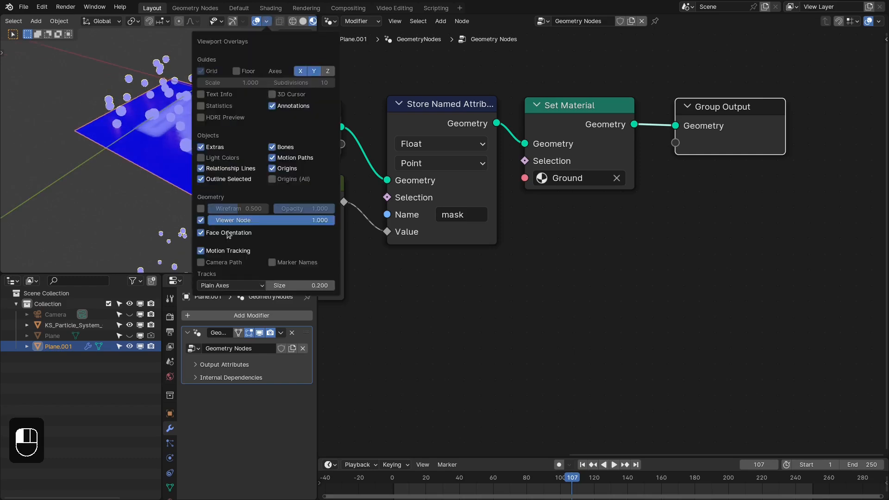
{"action": "left_click", "coordinate": [228, 234]}
{"action": "middle_click_drag", "start_coordinate": [103, 150], "coordinate": [134, 134]}
{"action": "scroll", "coordinate": [649, 186], "scroll_direction": "down", "scroll_amount": 4}
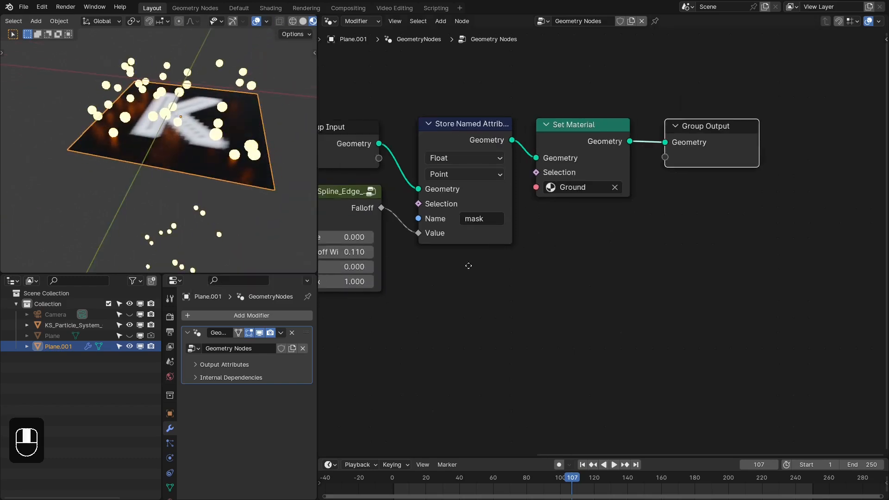
- Select the KS particle system object and move the Object Info node for Plane.001 farther away from KS_Collision_Force
{"action": "left_click", "coordinate": [242, 84]}
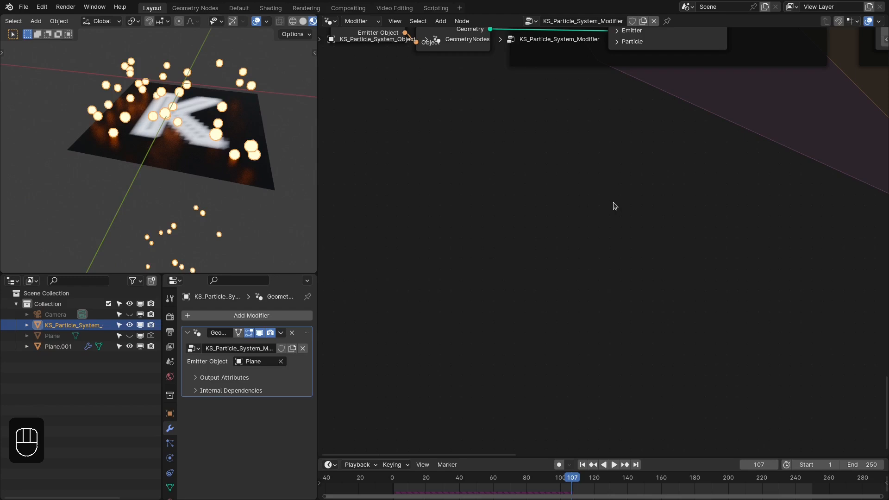
{"action": "key", "text": "Home"}
{"action": "scroll", "coordinate": [631, 344], "scroll_direction": "up", "scroll_amount": 3}
{"action": "middle_click_drag", "start_coordinate": [630, 344], "coordinate": [641, 142]}
{"action": "scroll", "coordinate": [602, 200], "scroll_direction": "up", "scroll_amount": 8}
{"action": "middle_click_drag", "start_coordinate": [527, 174], "coordinate": [562, 283]}
{"action": "scroll", "coordinate": [553, 233], "scroll_direction": "up", "scroll_amount": 5}
{"action": "left_click_drag", "start_coordinate": [504, 164], "coordinate": [476, 166]}
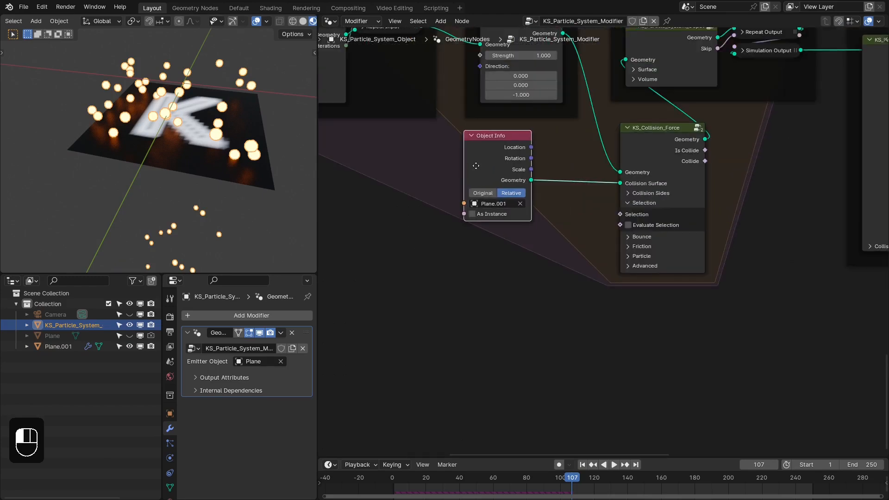
- Add a Named Attribute node below the Object Info node
{"action": "key", "text": "shift+a"}
{"action": "type", "text": "n"}
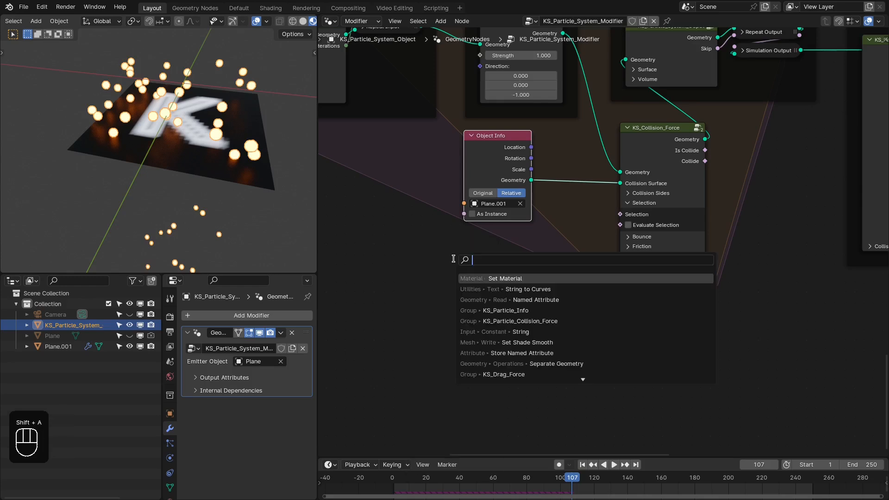
{"action": "type", "text": "amed"}
{"action": "key", "text": "Return"}
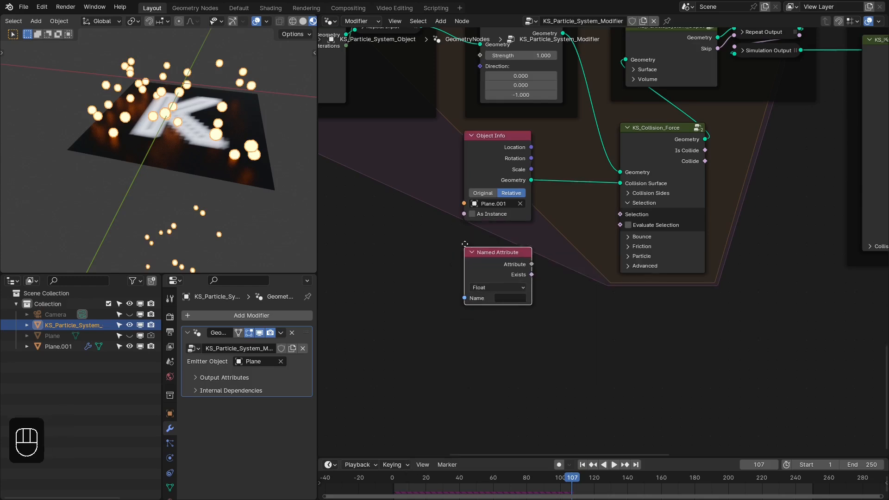
{"action": "left_click", "coordinate": [464, 234]}
- Set the Named Attribute's name to mask, feed it into KS_Collision_Force's Selection and enable Evaluate Selection
{"action": "scroll", "coordinate": [508, 324], "scroll_direction": "up", "scroll_amount": 2}
{"action": "left_click", "coordinate": [486, 300]}
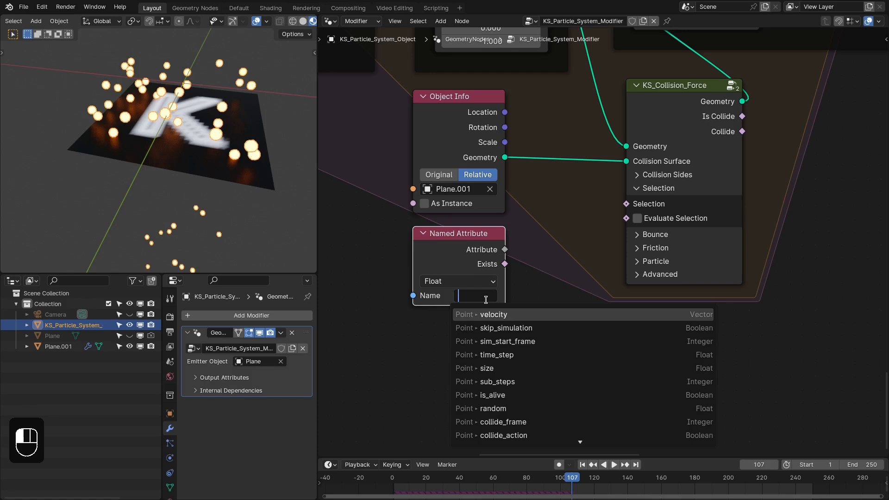
{"action": "type", "text": "mask"}
{"action": "key", "text": "Return"}
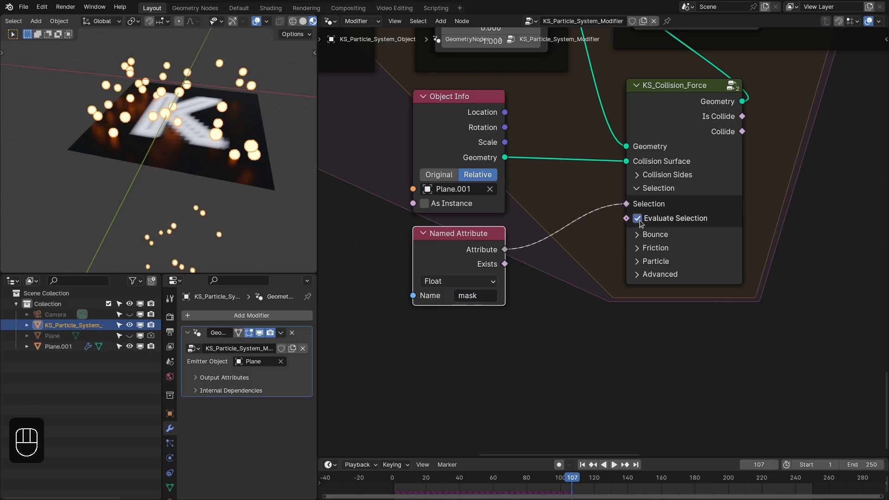
{"action": "left_click_drag", "start_coordinate": [537, 180], "coordinate": [462, 242]}
- Deselect everything and replay the simulation from the first frame to examine collisions on the K-masked plane
{"action": "middle_click_drag", "start_coordinate": [112, 135], "coordinate": [205, 190]}
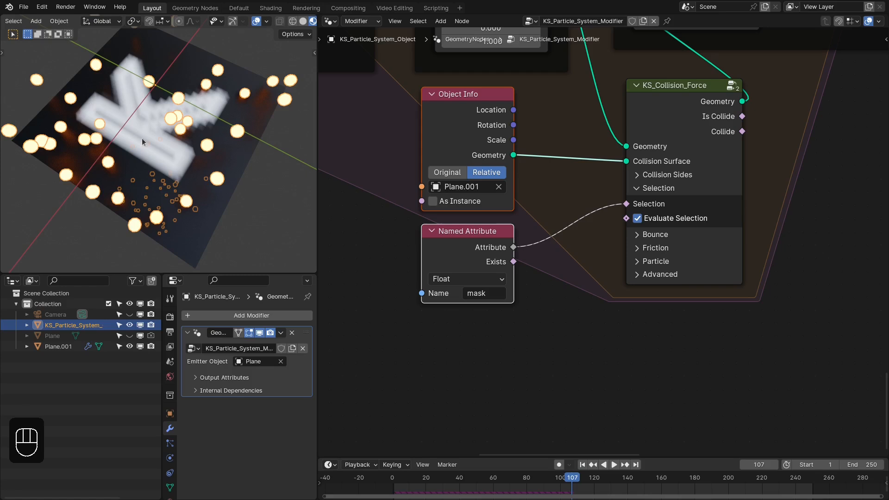
{"action": "middle_click_drag", "start_coordinate": [141, 89], "coordinate": [121, 170]}
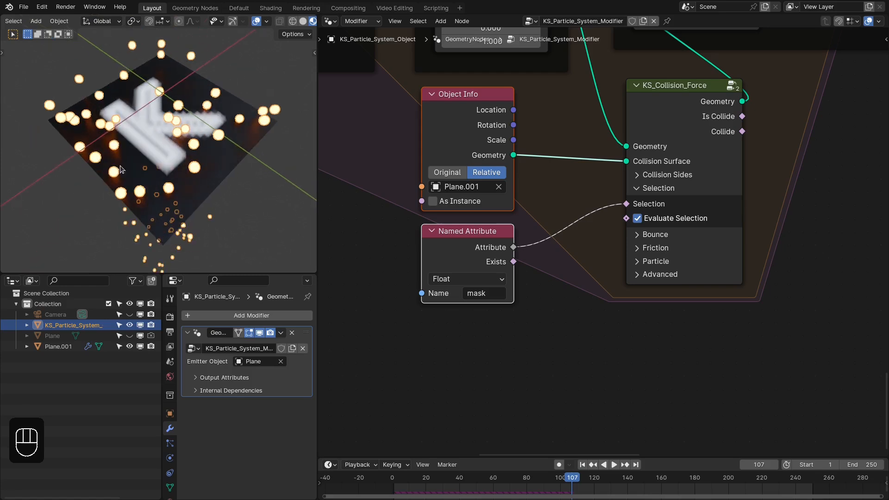
{"action": "key", "text": "alt+a"}
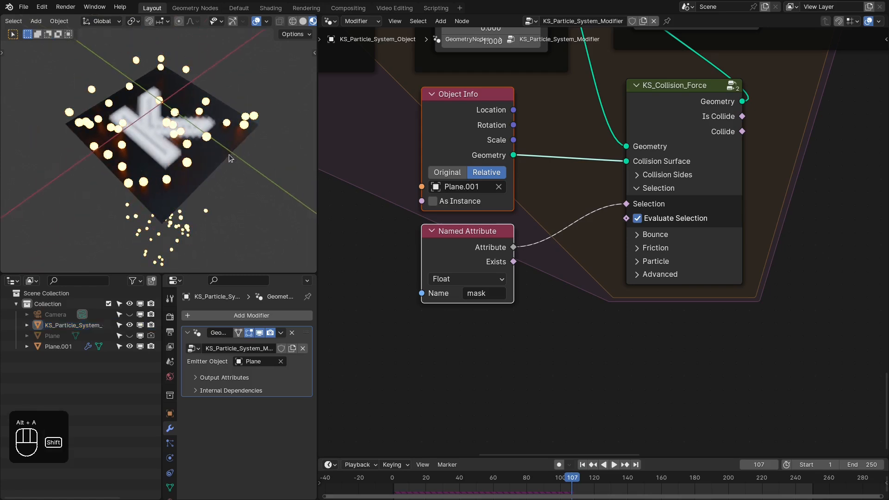
{"action": "key", "text": "shift+Right"}
{"action": "key", "text": "shift+Left"}
{"action": "key", "text": "space"}
{"action": "middle_click_drag", "start_coordinate": [229, 154], "coordinate": [113, 188]}
{"action": "key", "text": "space"}
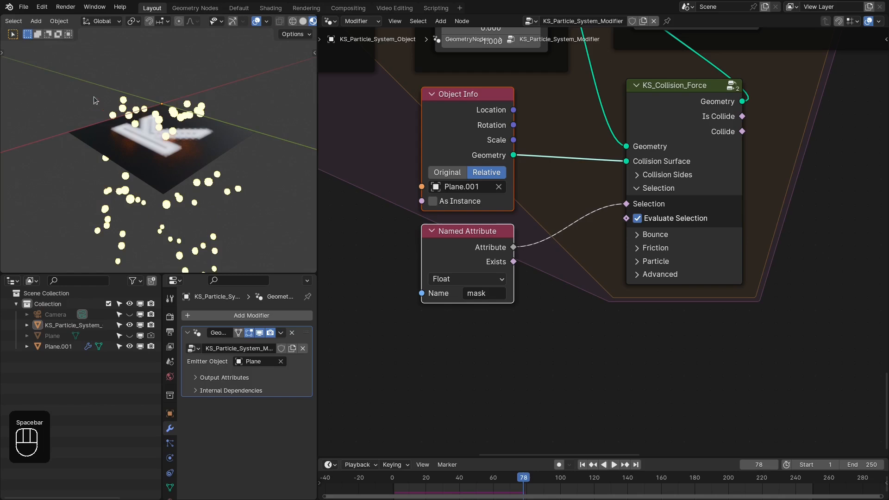
- Continue the simulation in top view to examine where particles bounce relative to the K shape
{"action": "middle_click_drag", "start_coordinate": [93, 98], "coordinate": [152, 176]}
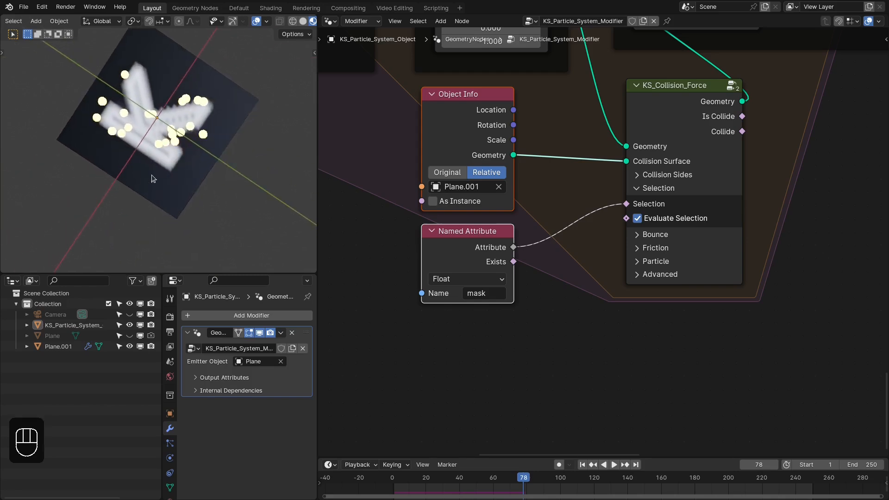
{"action": "key", "text": "KP_7"}
{"action": "key", "text": "space"}
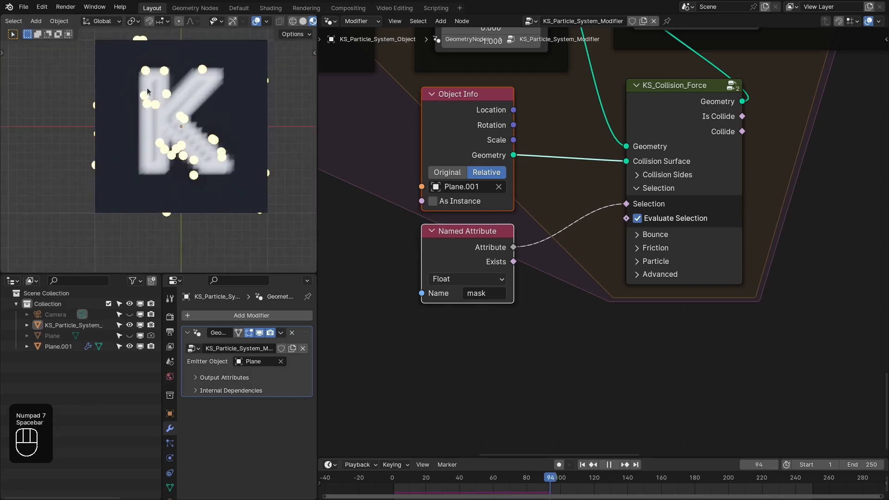
{"action": "key", "text": "space"}
{"action": "middle_click_drag", "start_coordinate": [147, 91], "coordinate": [188, 127]}
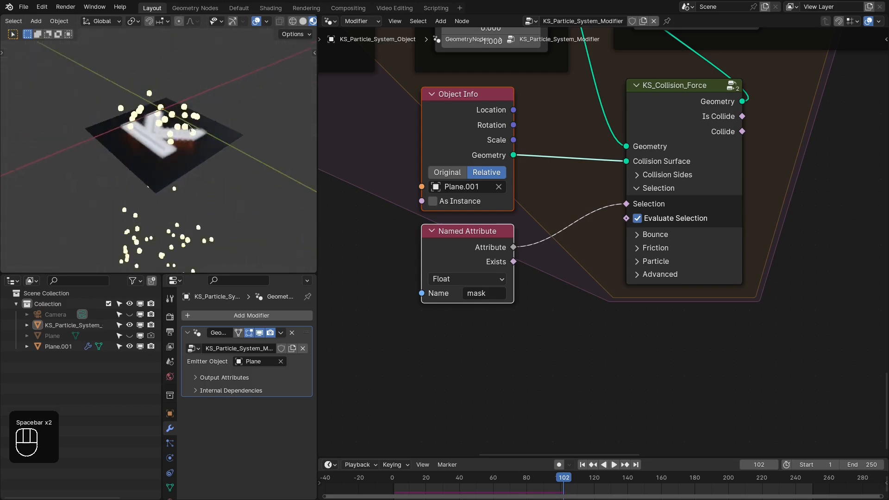
- Disconnect mask from KS_Collision_Force's Selection, disable Evaluate Selection and expand the Bounce settings instead of Selection
{"action": "scroll", "coordinate": [626, 200], "scroll_direction": "up", "scroll_amount": 1}
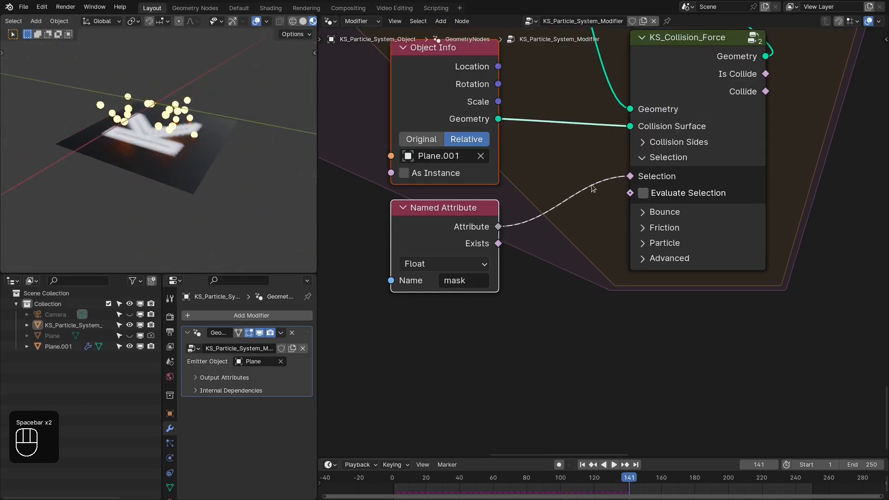
{"action": "right_click_drag", "start_coordinate": [573, 169], "coordinate": [554, 216], "text": "ctrl"}
{"action": "left_click", "coordinate": [652, 159]}
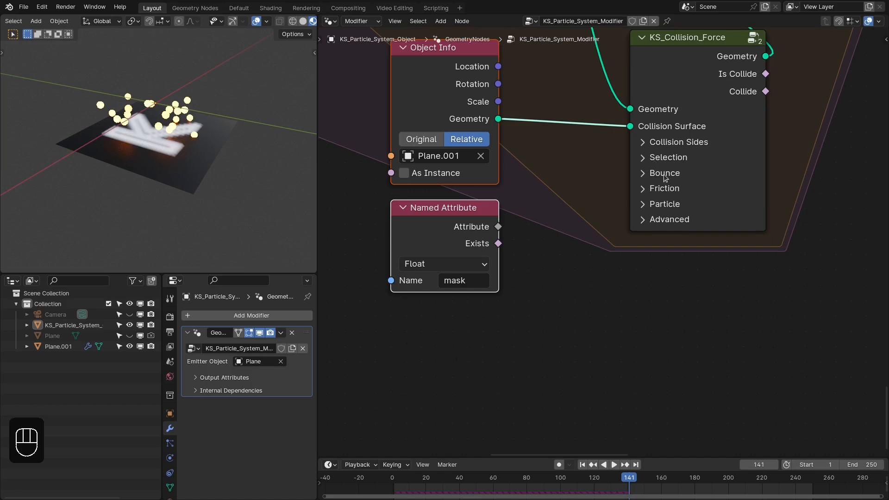
{"action": "left_click", "coordinate": [665, 174]}
{"action": "left_click_drag", "start_coordinate": [433, 223], "coordinate": [435, 229]}
{"action": "left_click", "coordinate": [537, 206]}
{"action": "middle_click_drag", "start_coordinate": [538, 204], "coordinate": [531, 279]}
- Rotate Plane.001 in a wireframe front view so that it slopes down toward positive X
{"action": "middle_click_drag", "start_coordinate": [161, 177], "coordinate": [205, 162]}
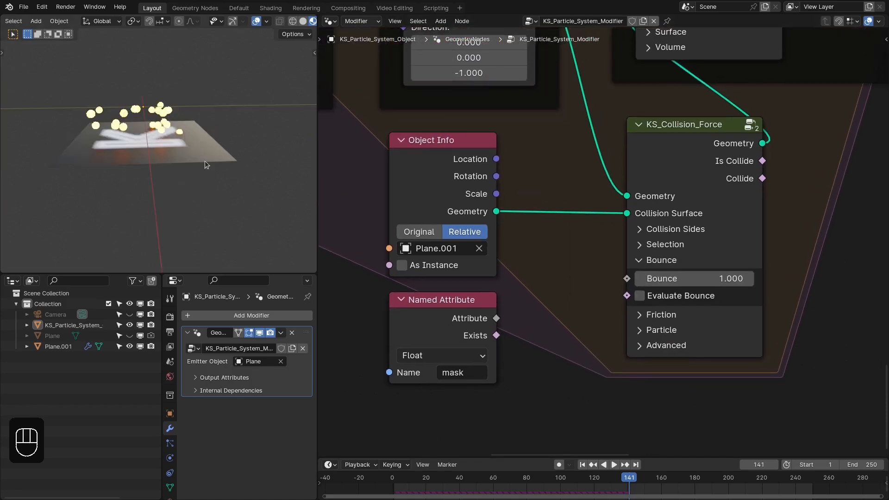
{"action": "key", "text": "KP_1"}
{"action": "key", "text": "z"}
{"action": "left_click", "coordinate": [130, 157]}
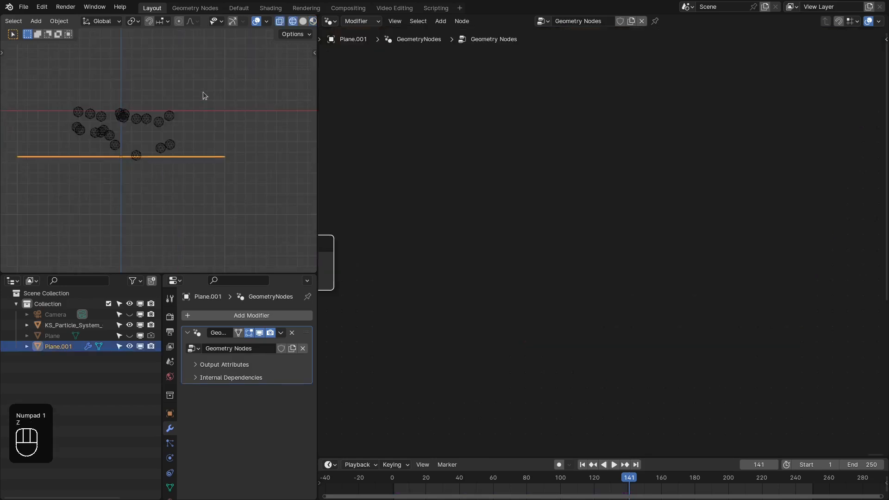
{"action": "key", "text": "r"}
{"action": "left_click", "coordinate": [222, 107]}
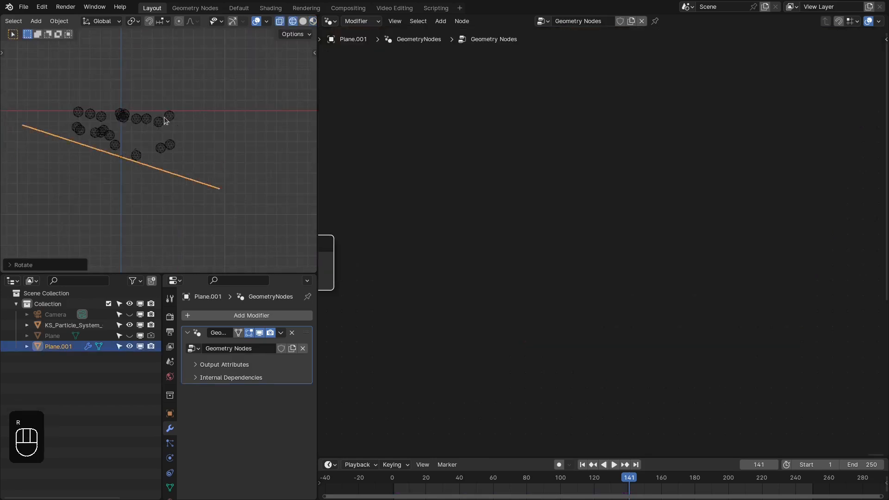
- Select the KS particle system object again and set KS_Collision_Force's Bounce to 0.5
{"action": "left_click", "coordinate": [161, 121]}
{"action": "middle_click_drag", "start_coordinate": [629, 286], "coordinate": [632, 255]}
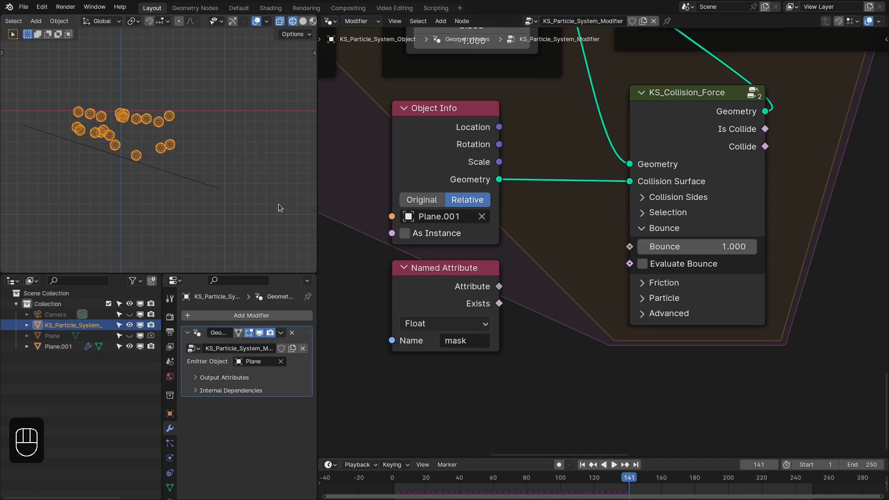
{"action": "middle_click_drag", "start_coordinate": [111, 161], "coordinate": [157, 155], "text": "shift"}
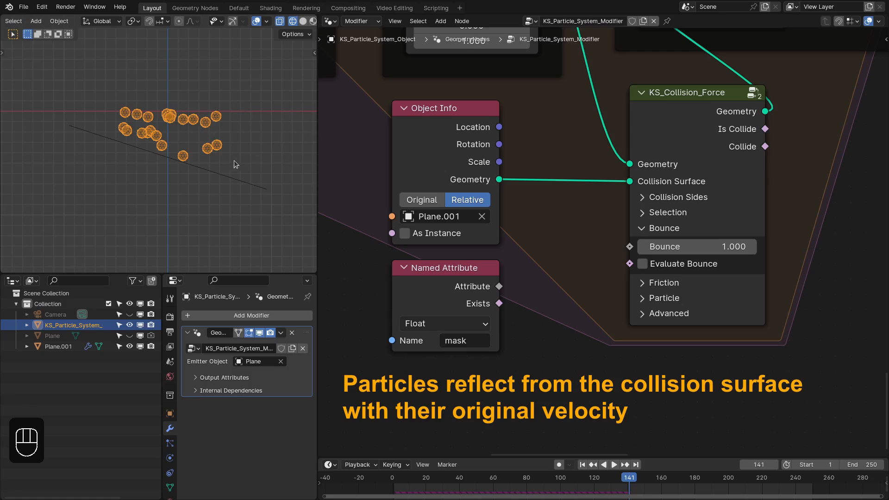
{"action": "left_click", "coordinate": [680, 247]}
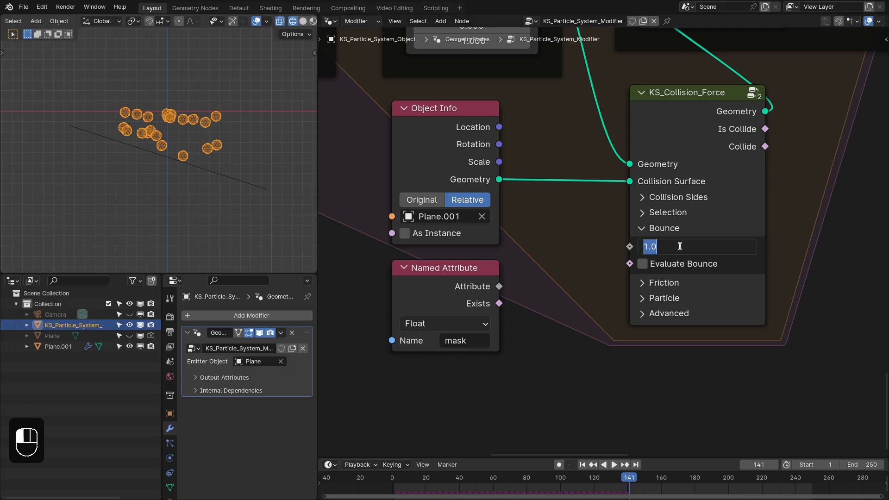
{"action": "type", "text": ".5"}
{"action": "key", "text": "Return"}
- Replay the simulation twice from the first frame to examine how the particles bounce on the tilted plane
{"action": "key", "text": "shift+Right"}
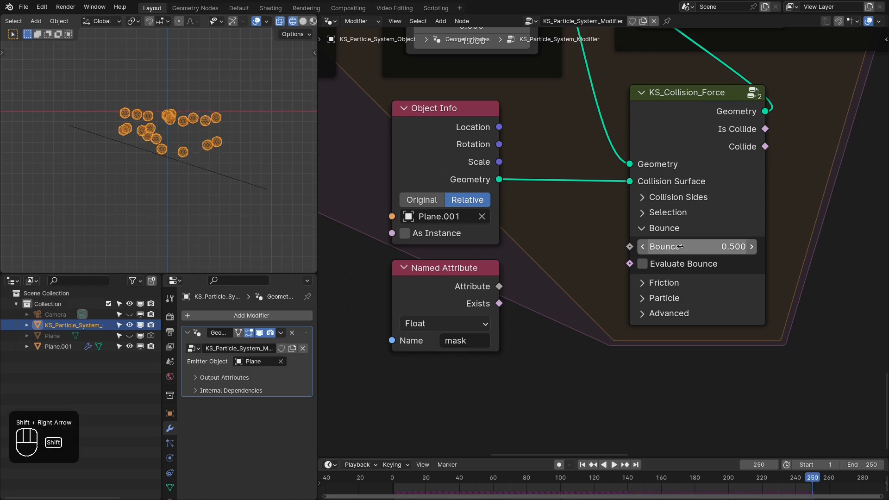
{"action": "key", "text": "shift+Left"}
{"action": "key", "text": "space"}
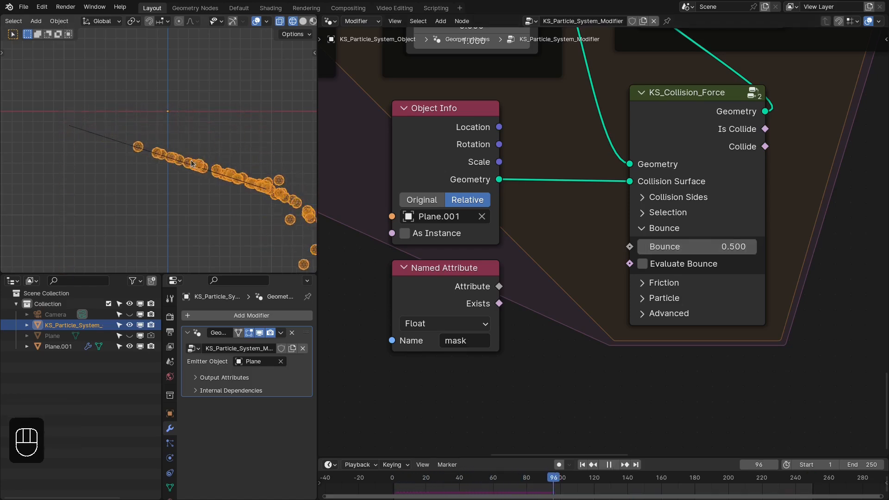
{"action": "key", "text": "space"}
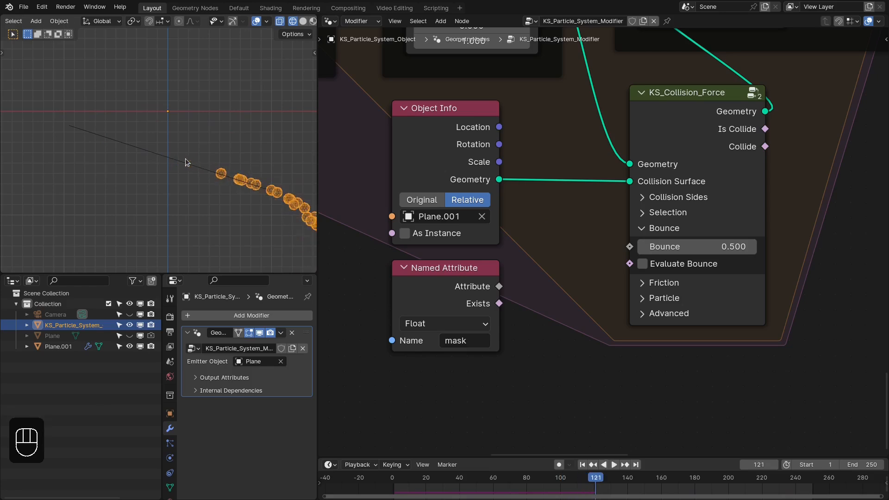
{"action": "key", "text": "shift+Right"}
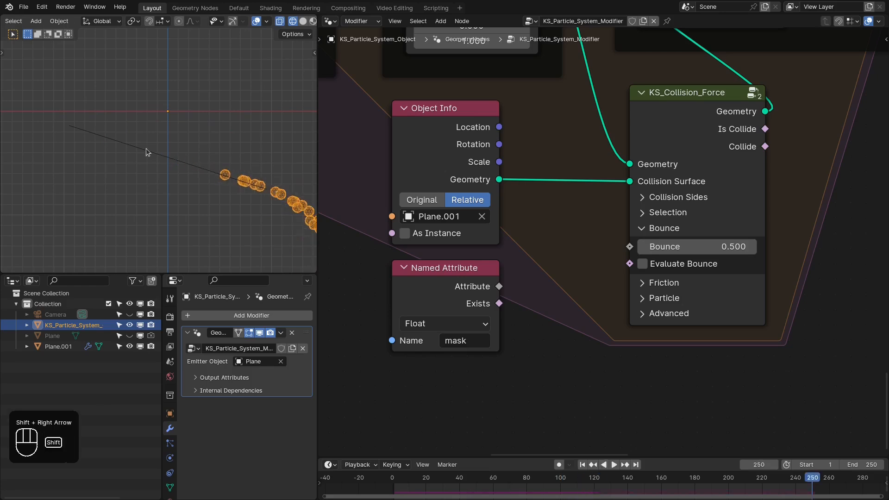
{"action": "key", "text": "shift+Left"}
{"action": "key", "text": "space"}
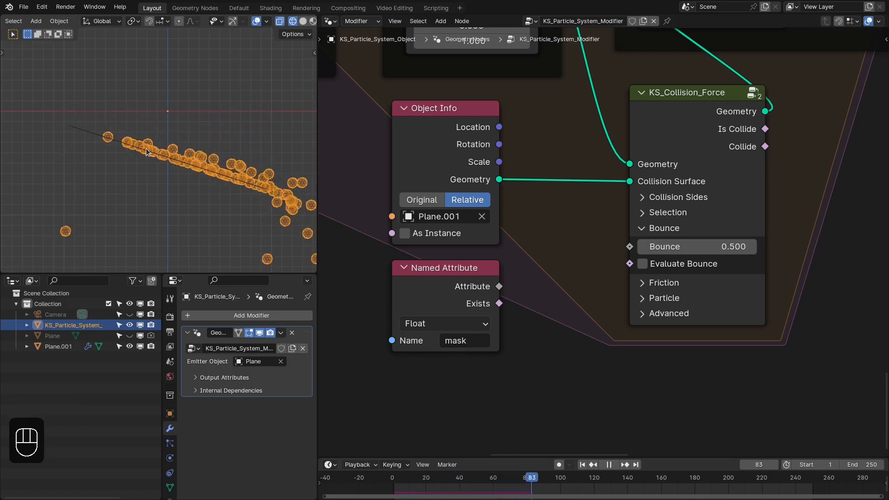
- Set KS_Collision_Force's Bounce to 0 and replay the simulation from the first frame
{"action": "left_click", "coordinate": [734, 246]}
{"action": "type", "text": "0"}
{"action": "key", "text": "Return"}
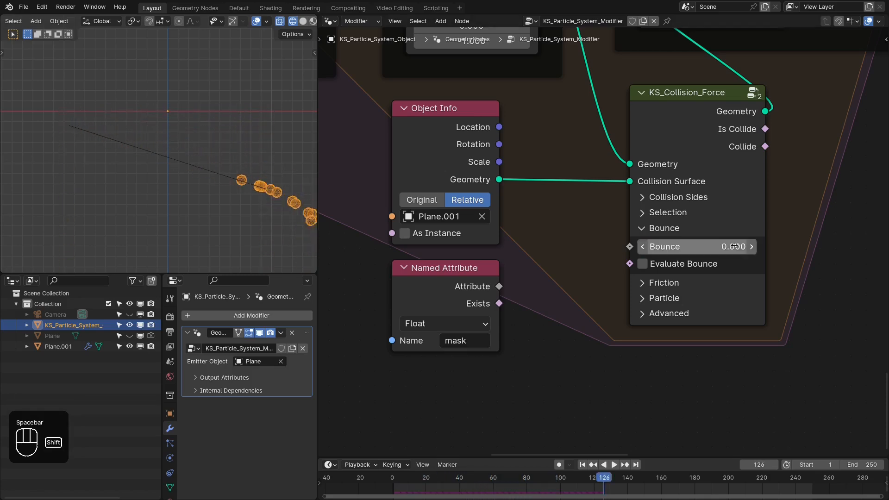
{"action": "key", "text": "shift+Right"}
{"action": "key", "text": "shift+Left"}
{"action": "key", "text": "space"}
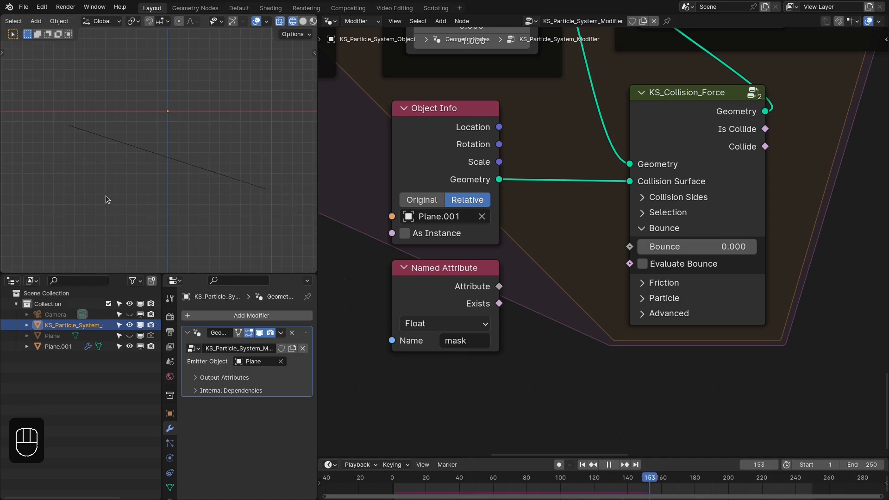
{"action": "key", "text": "space"}
- Set KS_Collision_Force's Bounce to 1.2 and replay the simulation from the first frame
{"action": "left_click", "coordinate": [648, 248]}
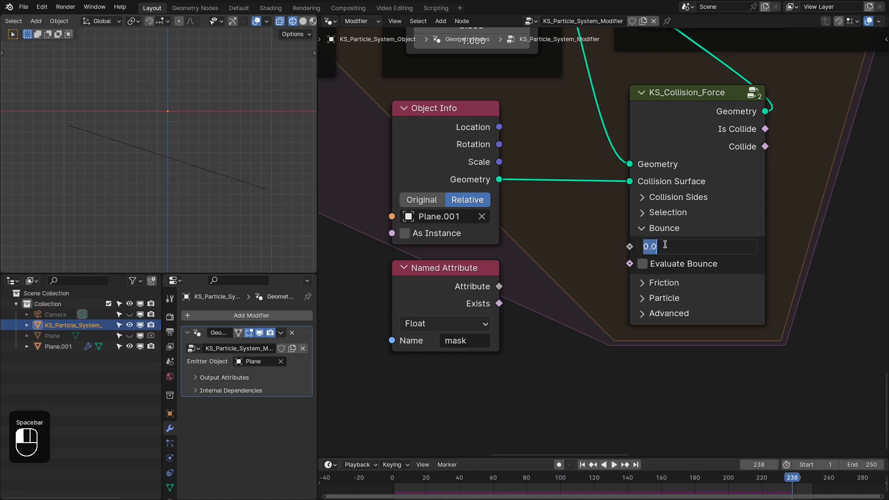
{"action": "type", "text": "1.2"}
{"action": "key", "text": "Return"}
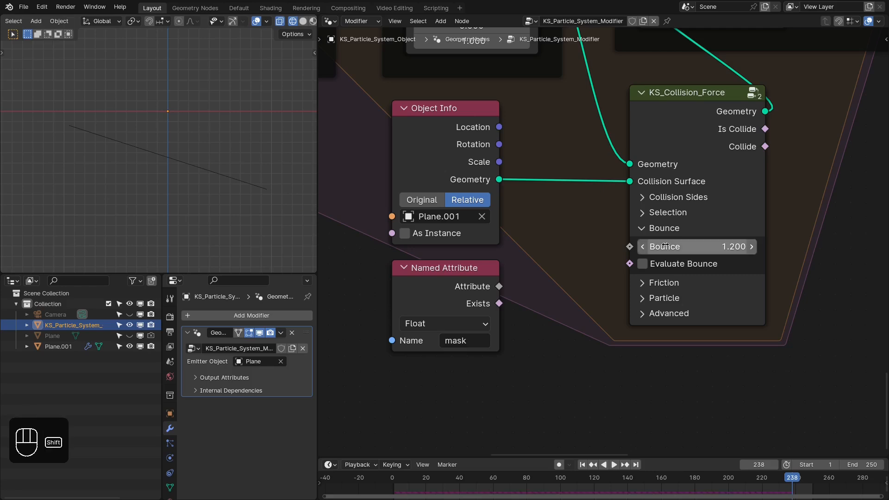
{"action": "key", "text": "shift+Right"}
{"action": "key", "text": "shift+Left"}
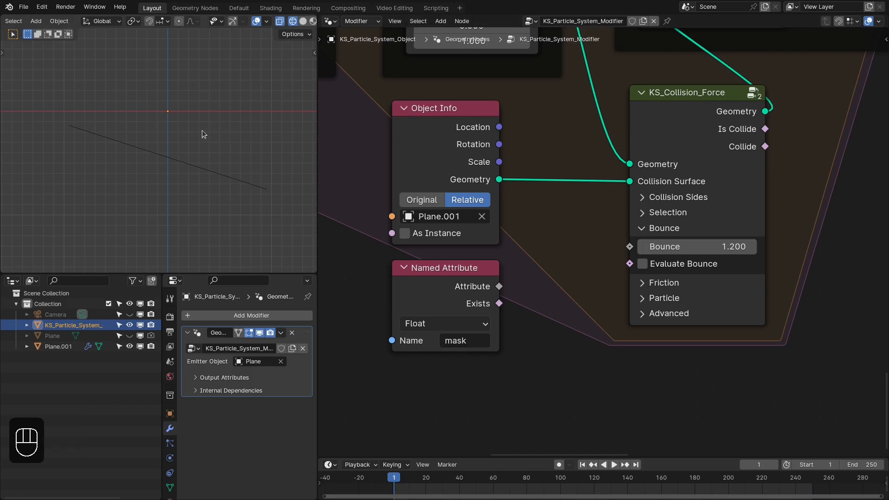
{"action": "key", "text": "space"}
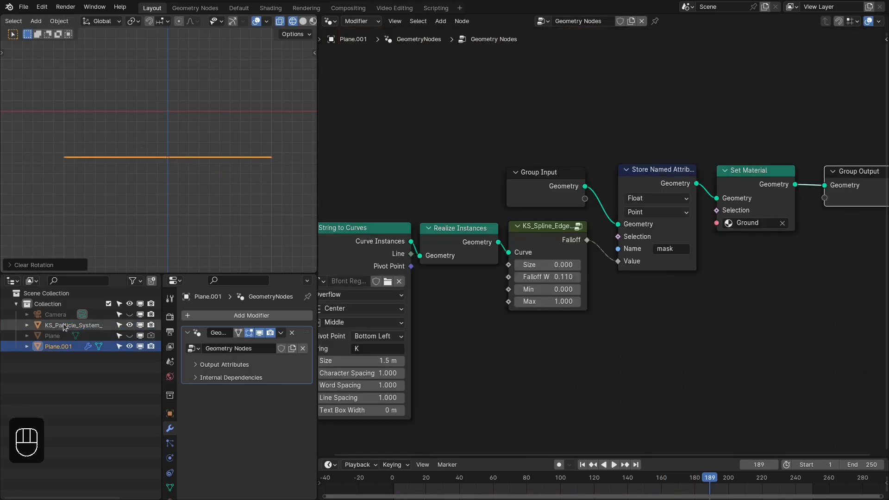
- Reselect the KS particle system object, pin its node tree in the editor, and replay the simulation on the level plane
{"action": "left_click", "coordinate": [63, 324]}
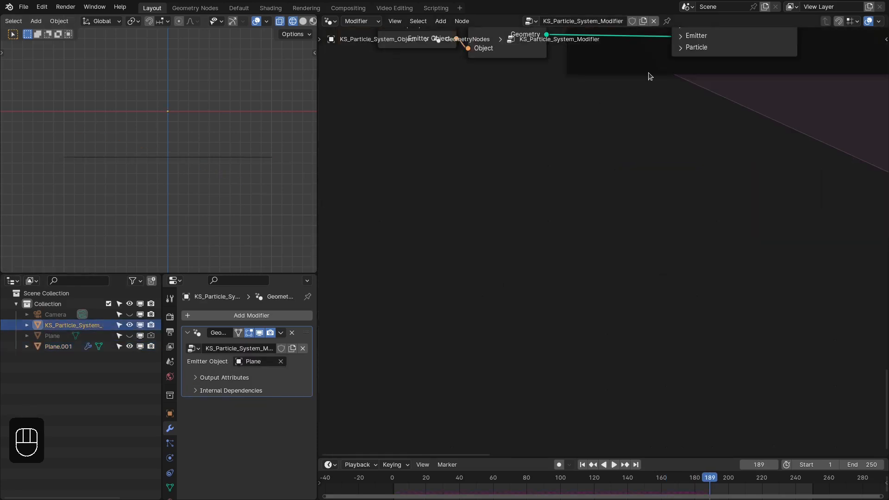
{"action": "left_click", "coordinate": [667, 21]}
{"action": "key", "text": "shift+Right"}
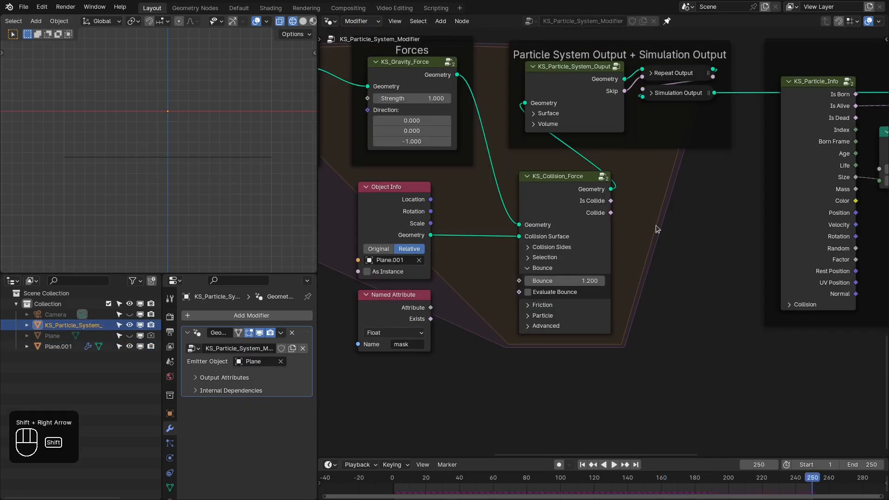
{"action": "key", "text": "shift+Left"}
{"action": "key", "text": "space"}
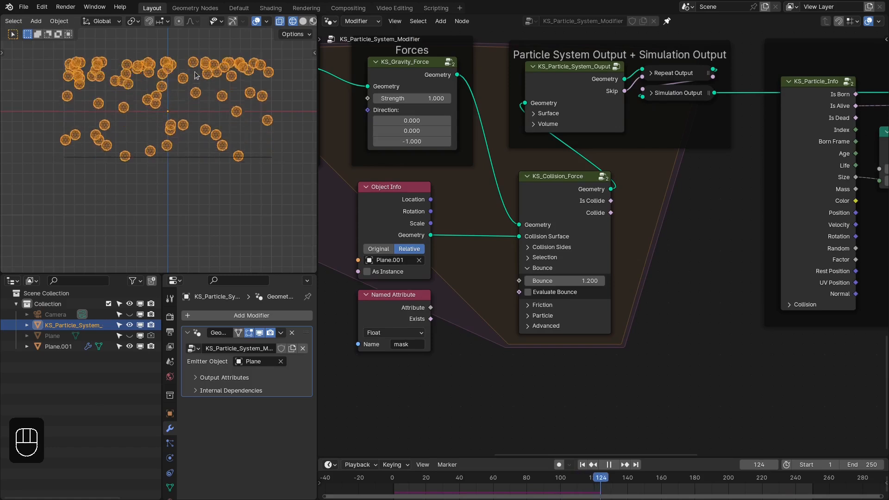
{"action": "scroll", "coordinate": [181, 125], "scroll_direction": "down", "scroll_amount": 3}
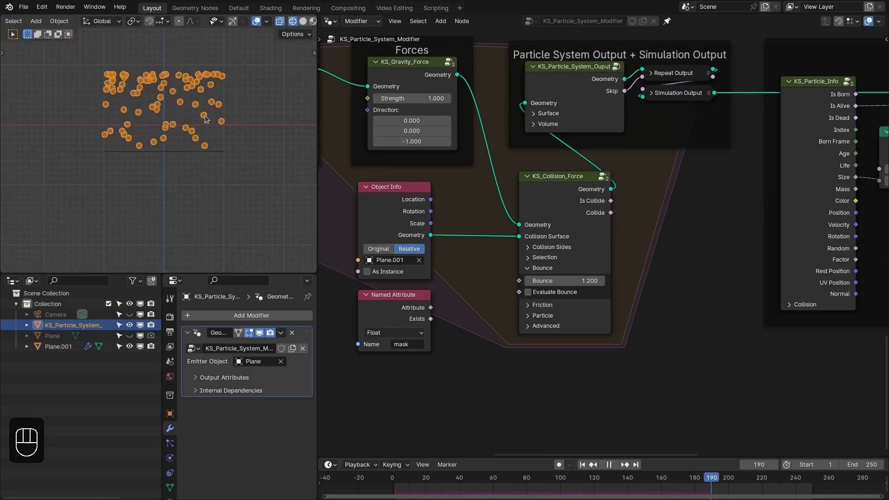
{"action": "key", "text": "space"}
- Set KS_Collision_Force's Bounce to 1, connect the mask Named Attribute to it, and enable Evaluate Bounce
{"action": "left_click", "coordinate": [701, 273]}
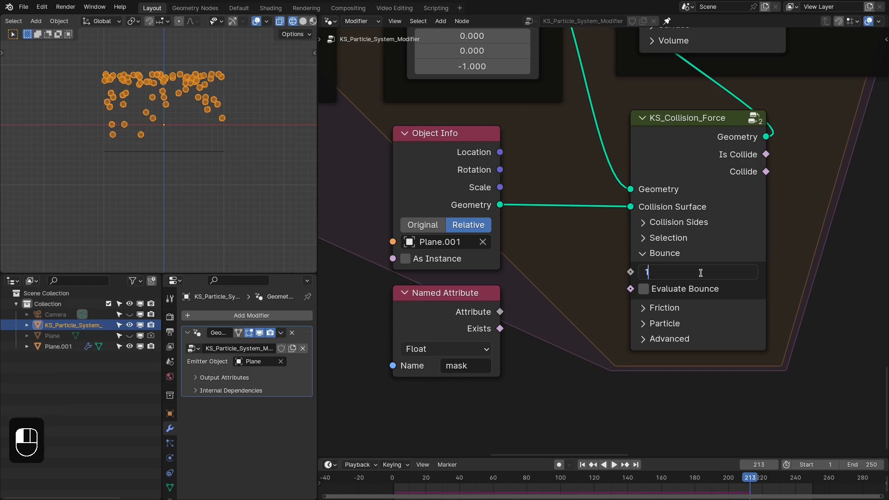
{"action": "key", "text": "Return"}
{"action": "left_click_drag", "start_coordinate": [502, 311], "coordinate": [631, 274]}
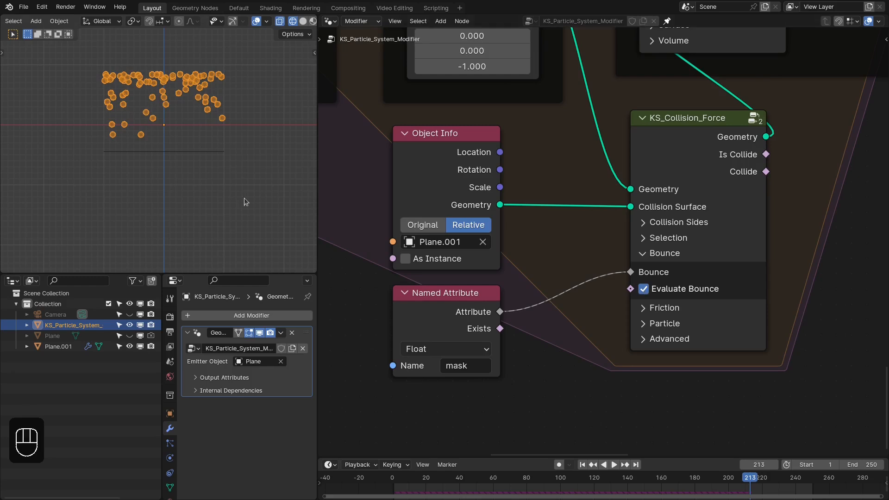
- Show the viewport in rendered shading, replay the mask-driven bounce from the first frame, and deselect everything
{"action": "middle_click_drag", "start_coordinate": [197, 138], "coordinate": [219, 167]}
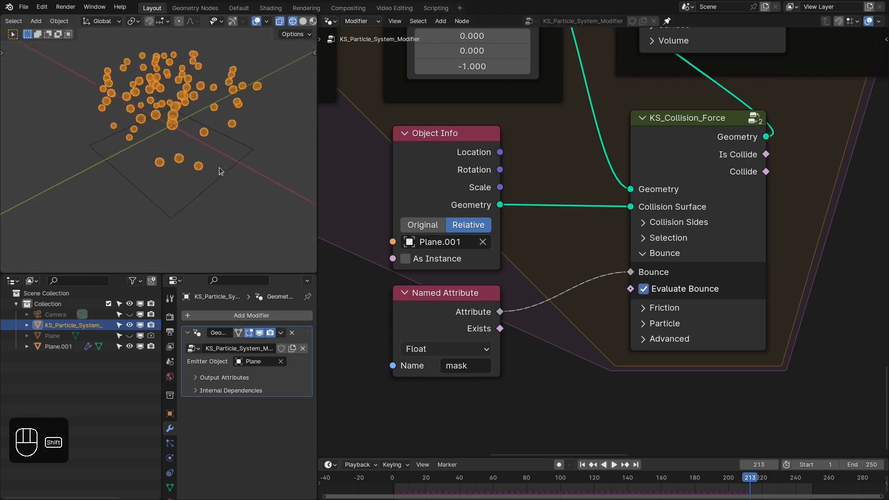
{"action": "key", "text": "shift+Right"}
{"action": "key", "text": "shift+Left"}
{"action": "key", "text": "z"}
{"action": "scroll", "coordinate": [197, 187], "scroll_direction": "up", "scroll_amount": 3}
{"action": "mouse_move", "coordinate": [199, 137]}
{"action": "middle_mouse_down"}
{"action": "mouse_move", "coordinate": [196, 186]}
{"action": "mouse_move", "coordinate": [260, 187]}
{"action": "mouse_move", "coordinate": [185, 167]}
{"action": "mouse_move", "coordinate": [194, 129]}
{"action": "middle_mouse_up"}
{"action": "key", "text": "shift+Right"}
{"action": "key", "text": "shift+Left"}
{"action": "key", "text": "space"}
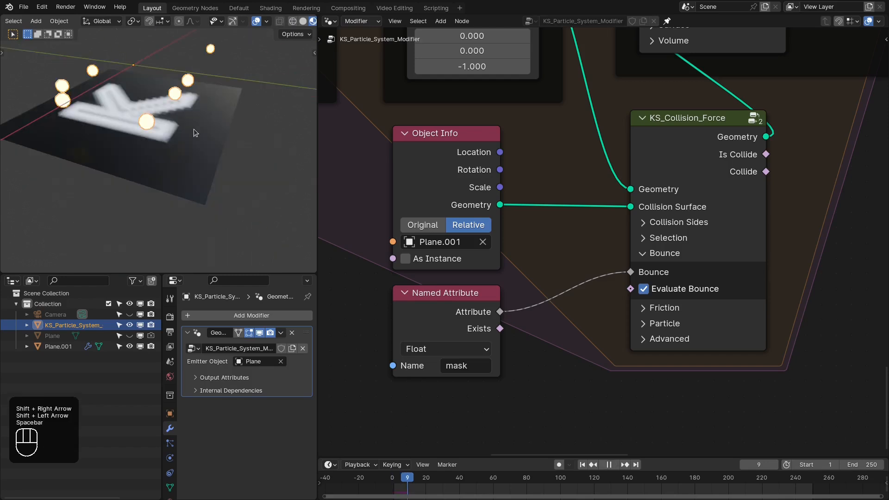
{"action": "key", "text": "alt+a"}
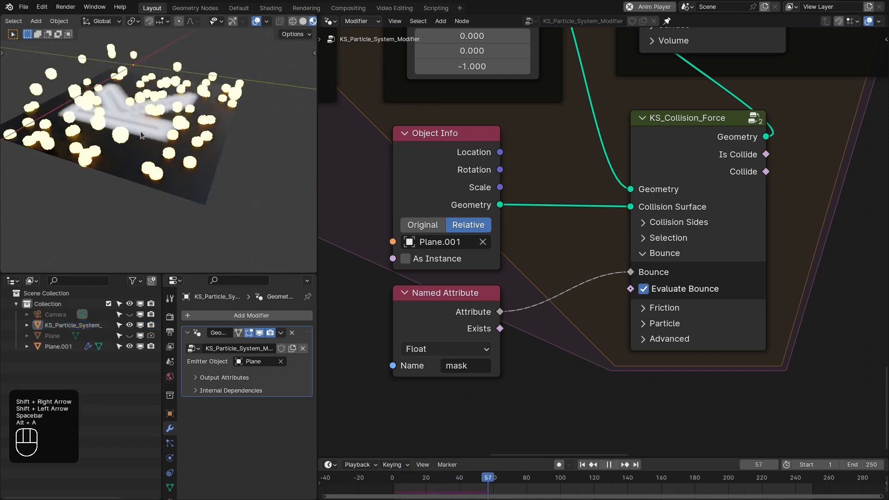
- Examine from several angles how the particles bounce on and around the K-shaped mask
{"action": "middle_click_drag", "start_coordinate": [123, 128], "coordinate": [164, 128]}
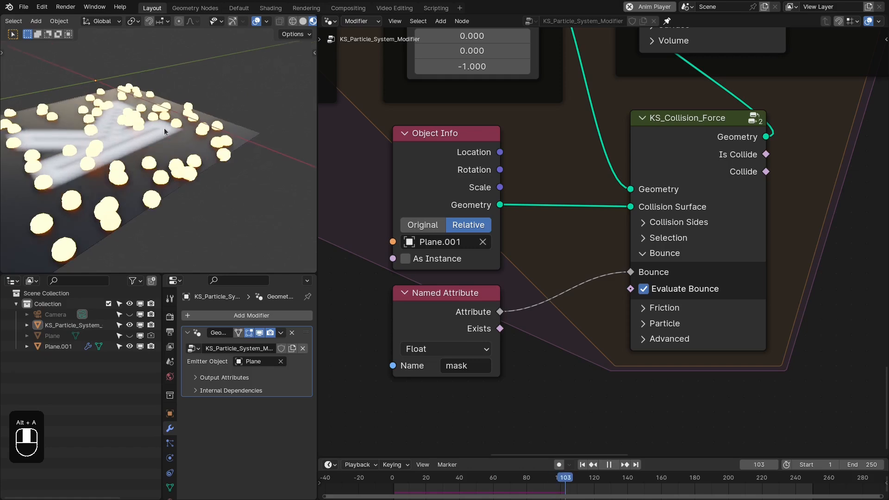
{"action": "middle_click_drag", "start_coordinate": [77, 160], "coordinate": [168, 216]}
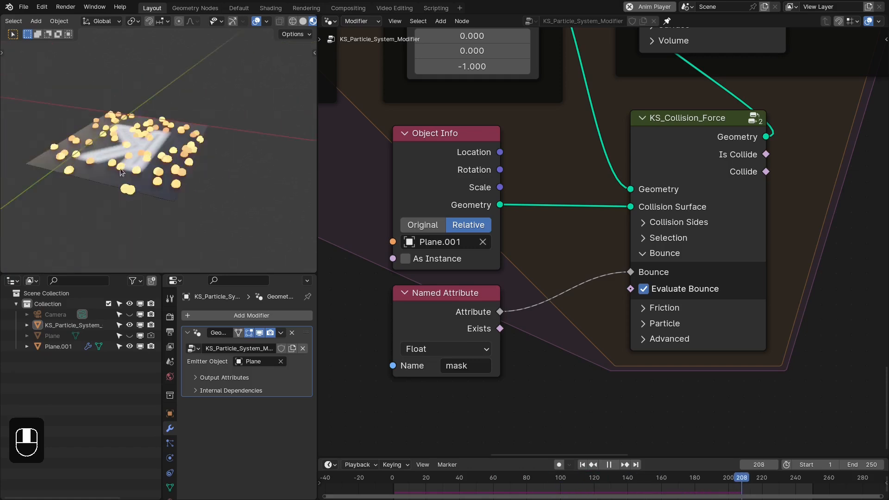
{"action": "key", "text": "space"}
{"action": "key", "text": "space"}
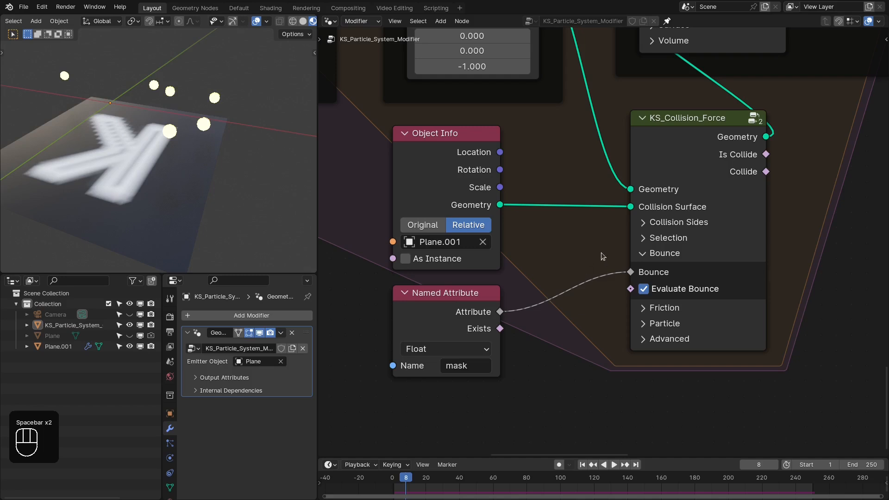
- Turn off Evaluate Bounce, disconnect the mask attribute from KS_Collision_Force's Bounce, and collapse the Bounce settings
{"action": "middle_click_drag", "start_coordinate": [539, 304], "coordinate": [581, 244]}
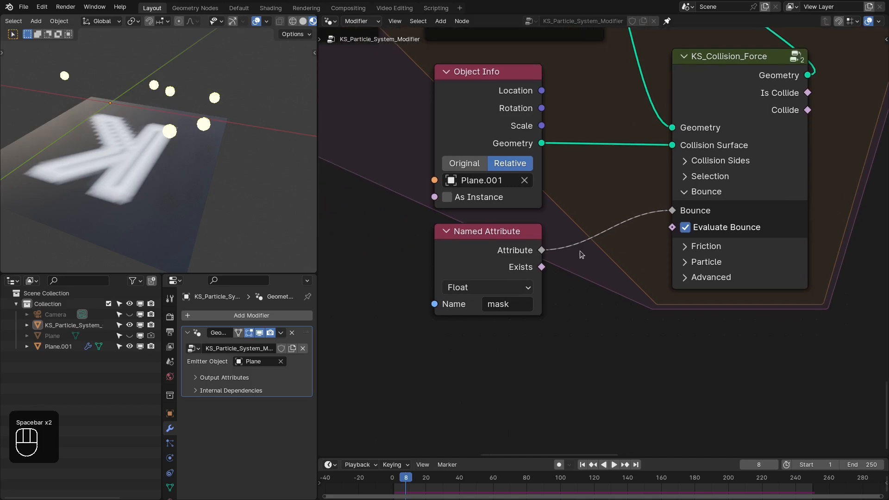
{"action": "key", "text": "space"}
{"action": "key", "text": "space"}
{"action": "left_click", "coordinate": [686, 227]}
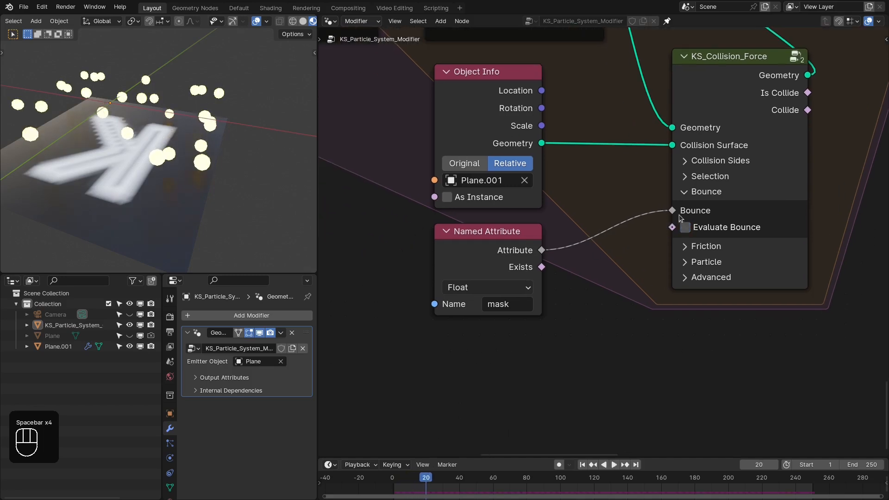
{"action": "left_click", "coordinate": [693, 197]}
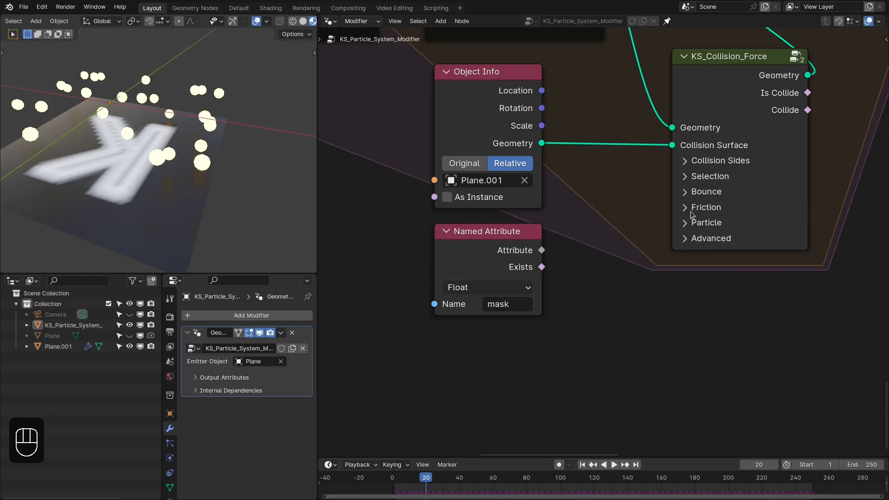
- Expand KS_Collision_Force's Friction settings, set Friction to 1, and replay the simulation from the first frame
{"action": "left_click", "coordinate": [693, 210]}
{"action": "middle_click_drag", "start_coordinate": [604, 206], "coordinate": [560, 216]}
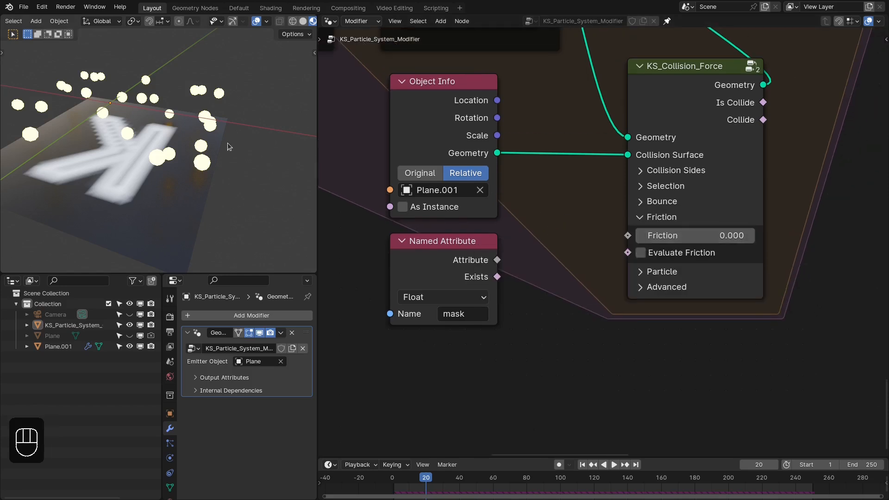
{"action": "middle_click_drag", "start_coordinate": [228, 144], "coordinate": [102, 128]}
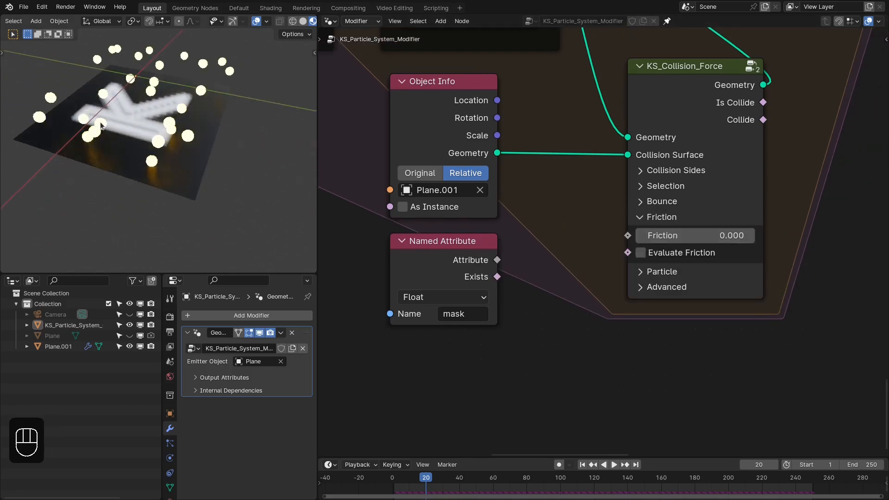
{"action": "left_click", "coordinate": [684, 233]}
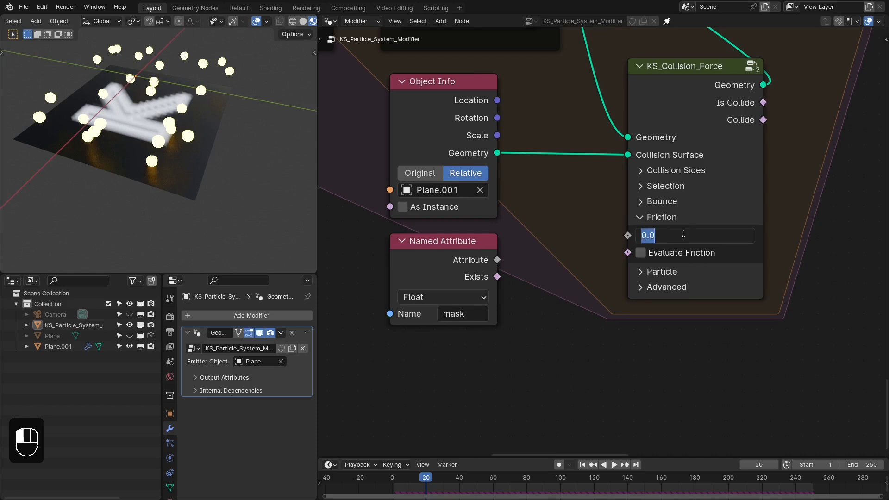
{"action": "type", "text": "1"}
{"action": "key", "text": "Return"}
{"action": "key", "text": "shift+Right"}
{"action": "key", "text": "shift+Left"}
{"action": "key", "text": "space"}
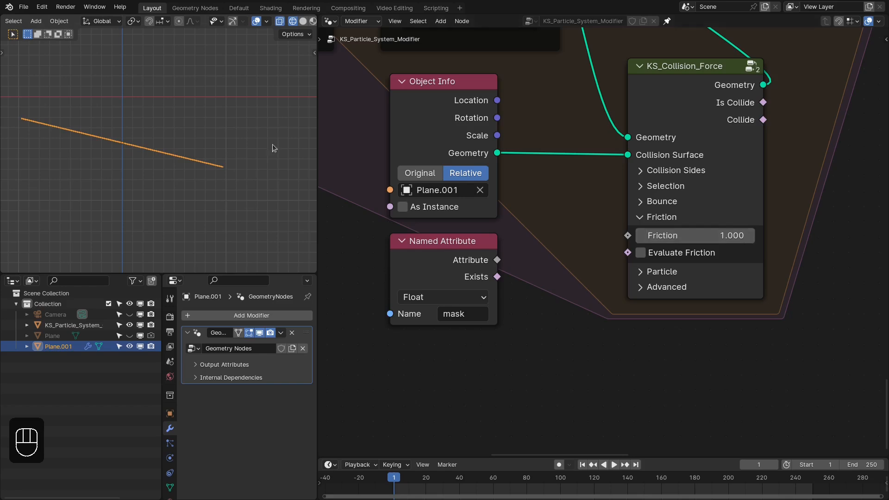
- Replay the simulation in the wireframe front view to examine how friction affects the particles on the tilted plane
{"action": "key", "text": "shift+Right"}
{"action": "key", "text": "shift+Left"}
{"action": "key", "text": "space"}
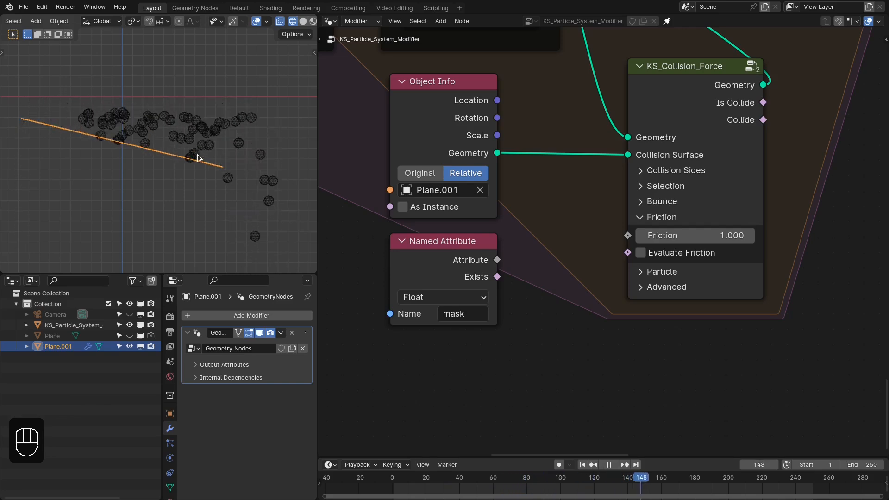
{"action": "key", "text": "space"}
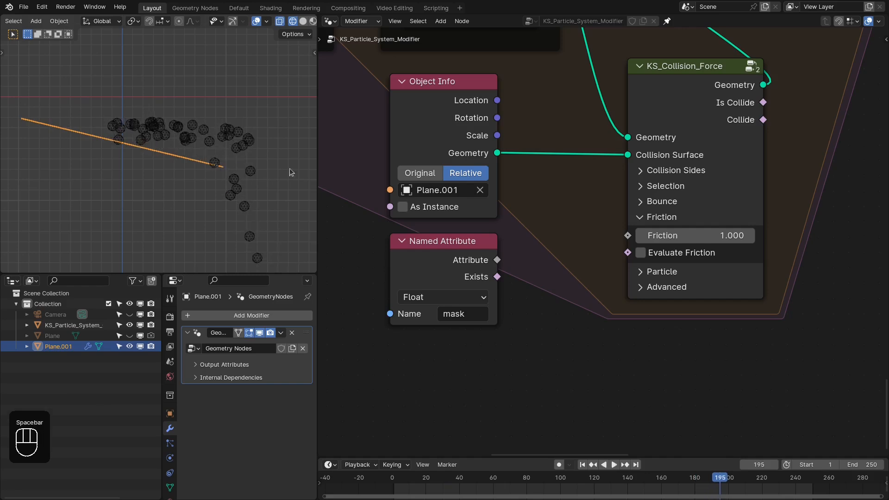
- Set KS_Collision_Force's Bounce to 0 and replay the simulation from the first frame in an angled view
{"action": "left_click", "coordinate": [658, 203]}
{"action": "left_click", "coordinate": [669, 221]}
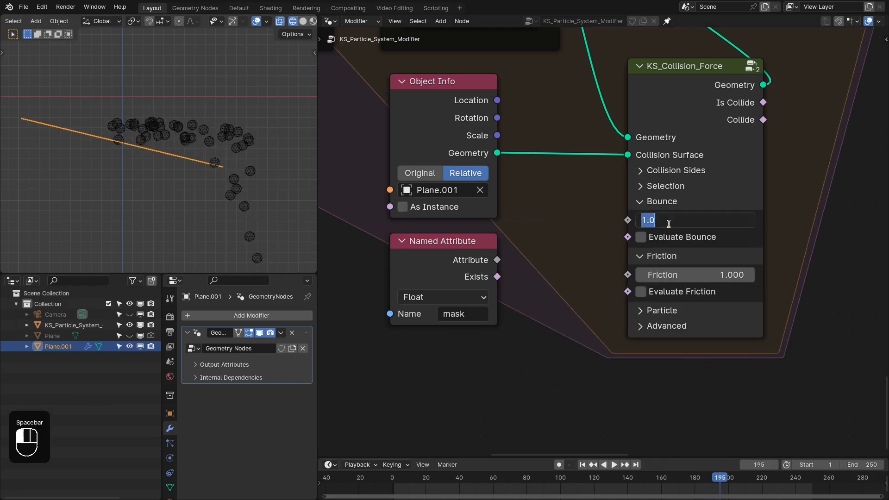
{"action": "type", "text": "0"}
{"action": "key", "text": "Return"}
{"action": "key", "text": "shift+Left"}
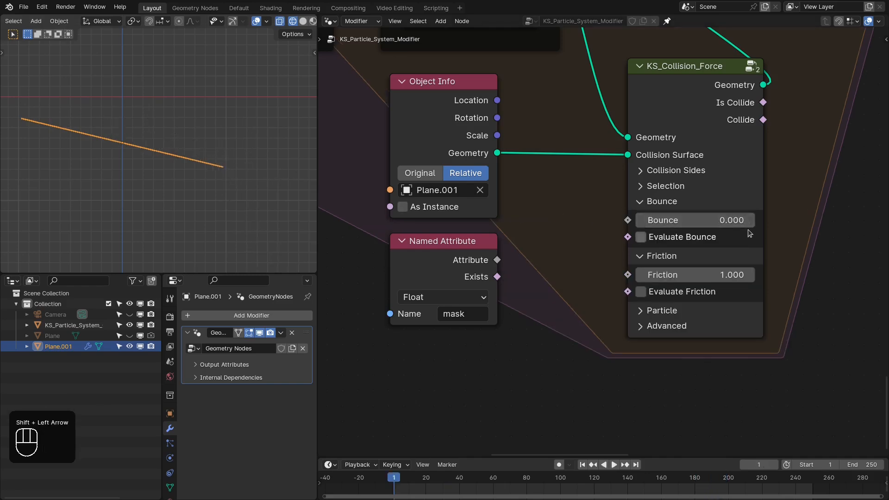
{"action": "left_click", "coordinate": [645, 202]}
{"action": "left_click", "coordinate": [651, 203]}
{"action": "middle_click_drag", "start_coordinate": [306, 116], "coordinate": [93, 153]}
{"action": "key", "text": "space"}
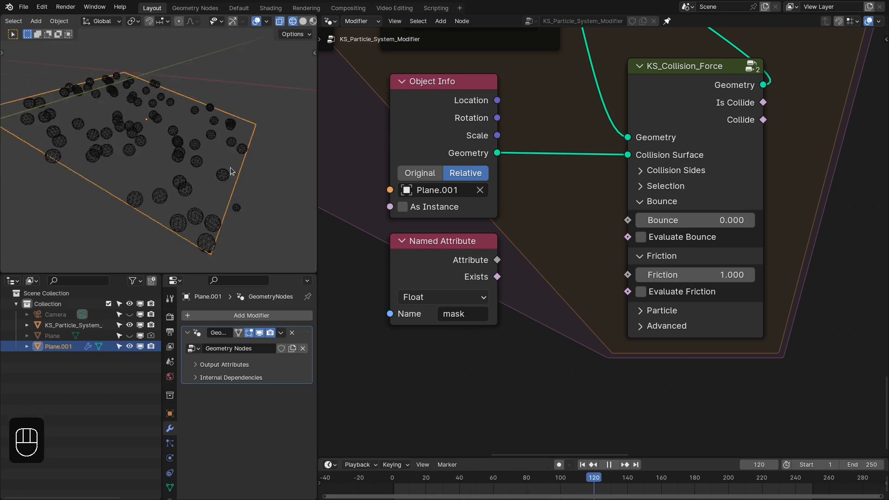
{"action": "key", "text": "space"}
- Connect the mask Named Attribute to KS_Collision_Force's Friction, enable Evaluate Friction, and switch the viewport to rendered shading
{"action": "left_click_drag", "start_coordinate": [497, 260], "coordinate": [630, 279]}
{"action": "left_click_drag", "start_coordinate": [461, 247], "coordinate": [460, 251]}
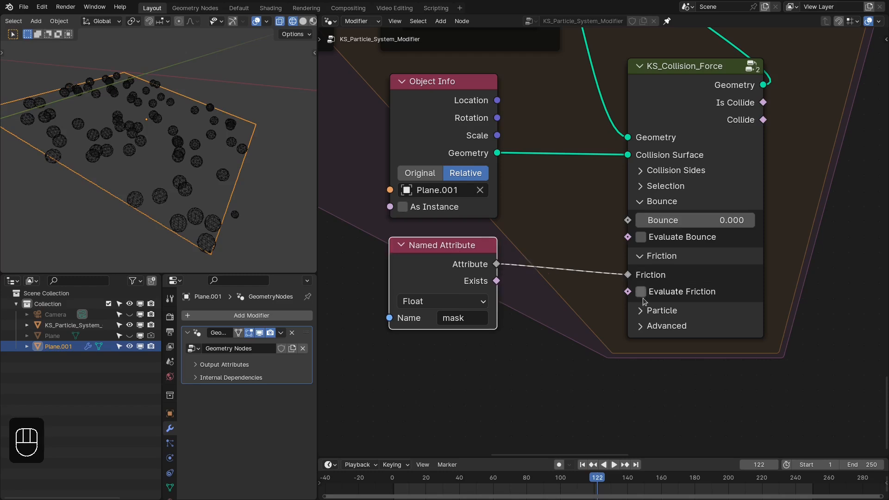
{"action": "middle_click_drag", "start_coordinate": [206, 189], "coordinate": [147, 188]}
{"action": "key", "text": "z"}
{"action": "key", "text": "z"}
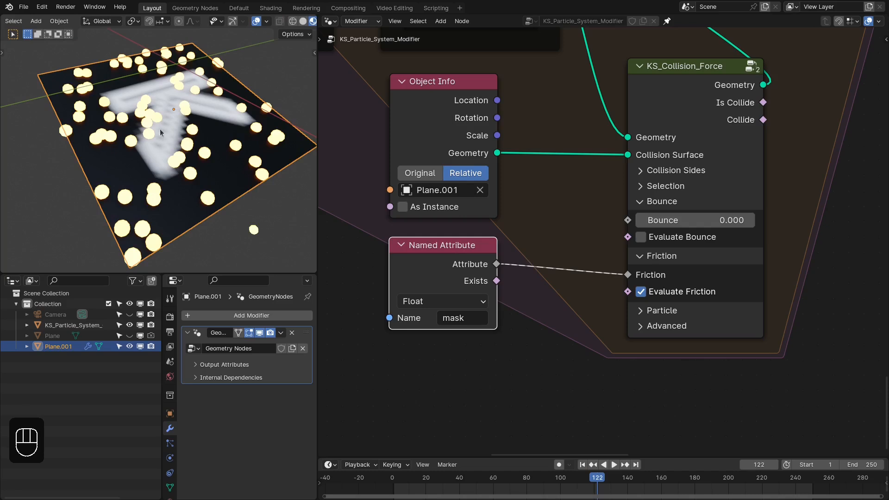
- Replay the simulation from the first frame and examine from several angles how mask-driven friction affects particles on the K shape
{"action": "middle_click_drag", "start_coordinate": [161, 133], "coordinate": [60, 120]}
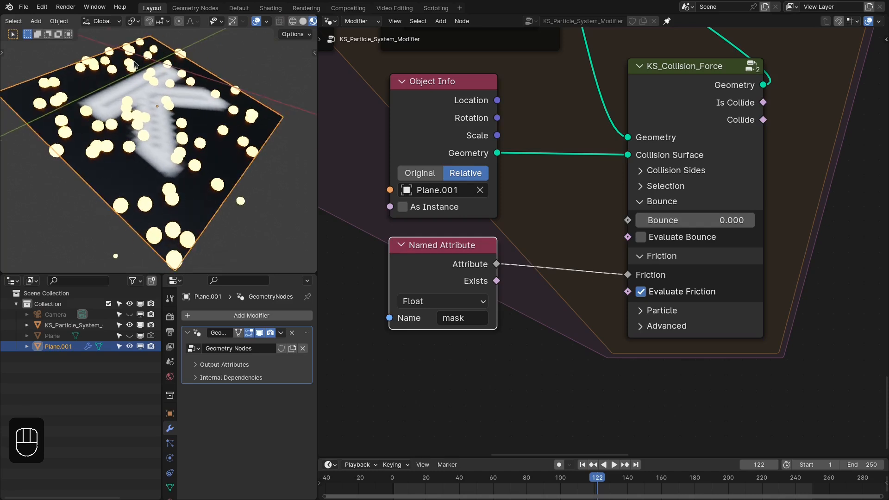
{"action": "key", "text": "shift+Right"}
{"action": "key", "text": "shift+Left"}
{"action": "key", "text": "space"}
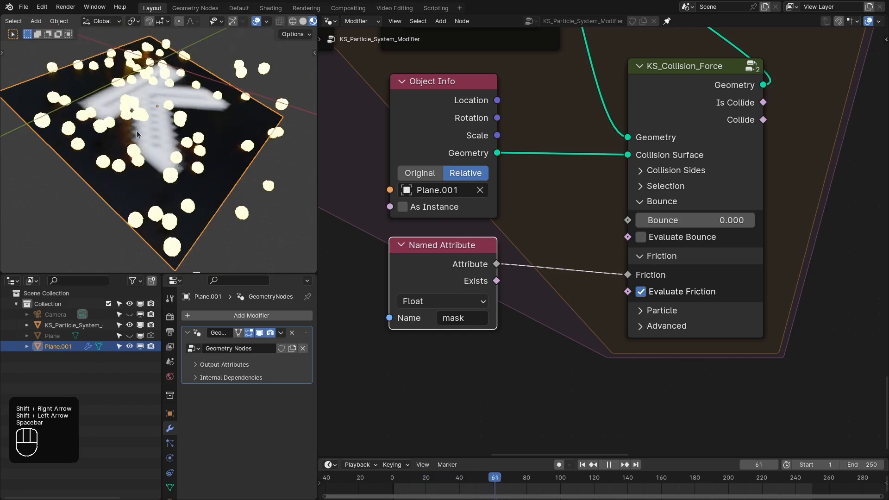
{"action": "middle_click_drag", "start_coordinate": [135, 134], "coordinate": [169, 106]}
{"action": "key", "text": "space"}
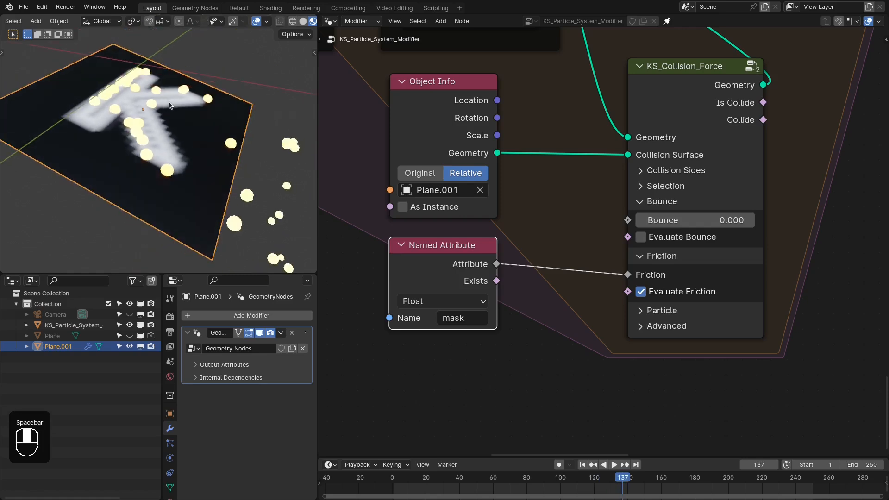
{"action": "middle_click_drag", "start_coordinate": [152, 152], "coordinate": [195, 158]}
{"action": "middle_click_drag", "start_coordinate": [136, 172], "coordinate": [176, 169]}
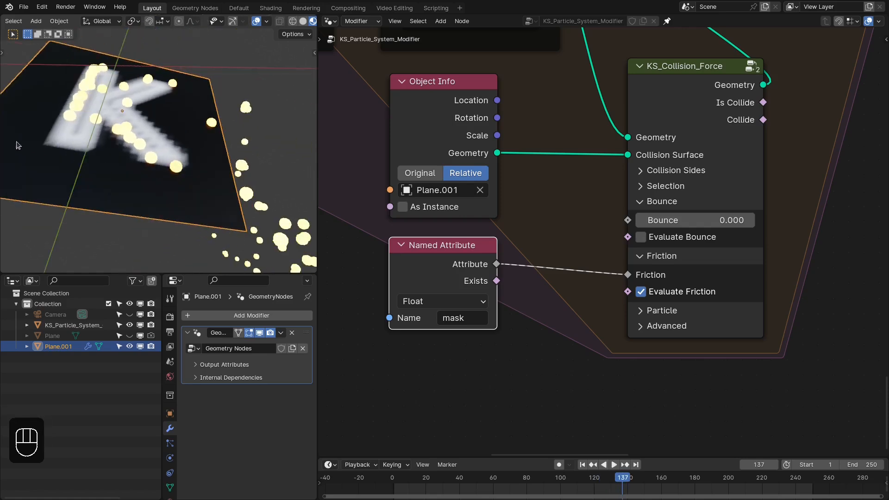
{"action": "key", "text": "space"}
{"action": "key", "text": "space"}
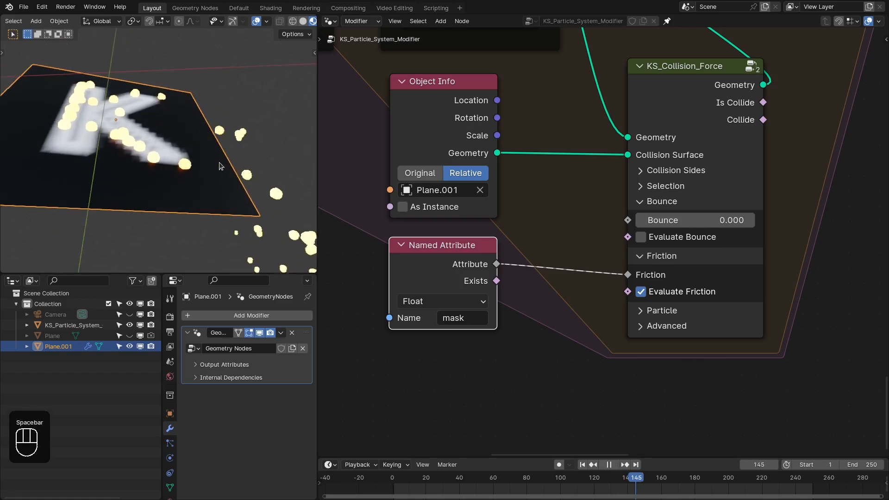
- Move the mask Named Attribute node away from the collision node and add a Map Range node fed by its Attribute output
{"action": "left_click_drag", "start_coordinate": [426, 256], "coordinate": [378, 266]}
{"action": "middle_click_drag", "start_coordinate": [378, 266], "coordinate": [445, 256]}
{"action": "left_click_drag", "start_coordinate": [451, 252], "coordinate": [394, 250]}
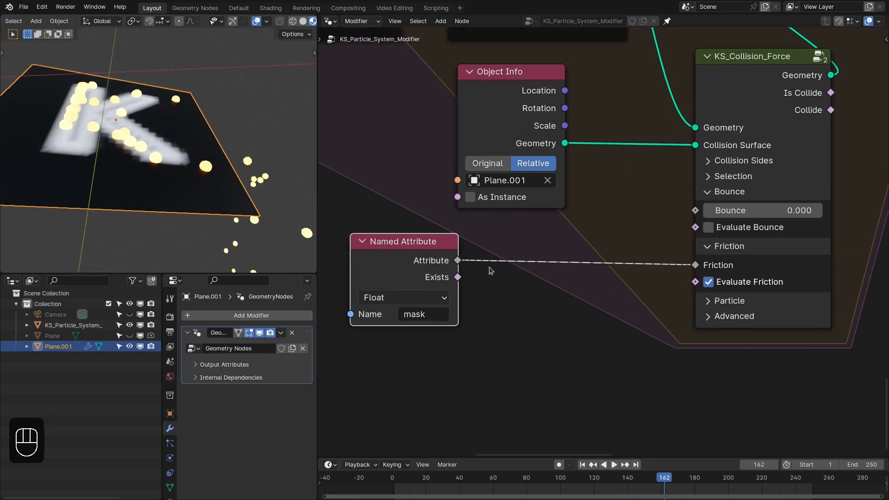
{"action": "left_click_drag", "start_coordinate": [458, 260], "coordinate": [486, 309]}
{"action": "type", "text": "map"}
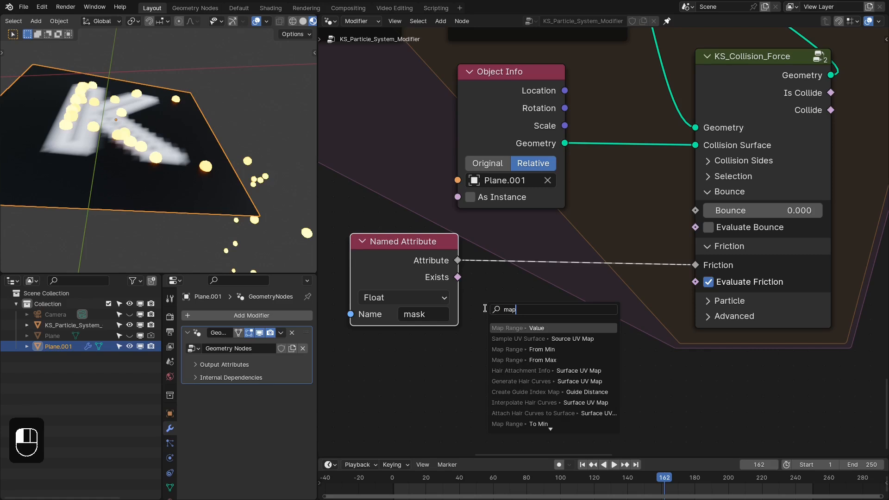
{"action": "key", "text": "Return"}
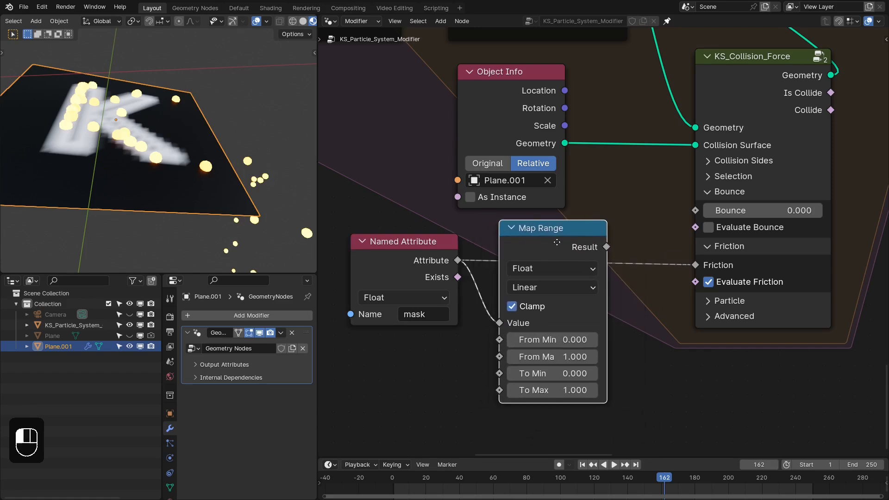
- Tidy the Named Attribute, Map Range and Object Info nodes, and connect the Map Range Result to Bounce on KS_Collision_Force
{"action": "left_click", "coordinate": [565, 244]}
{"action": "left_click", "coordinate": [420, 247]}
{"action": "left_click_drag", "start_coordinate": [584, 244], "coordinate": [553, 241]}
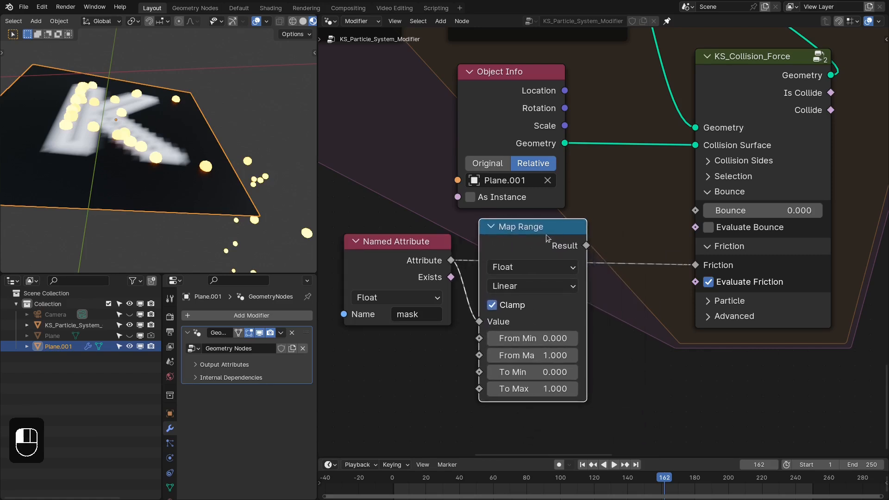
{"action": "left_click_drag", "start_coordinate": [486, 129], "coordinate": [509, 132]}
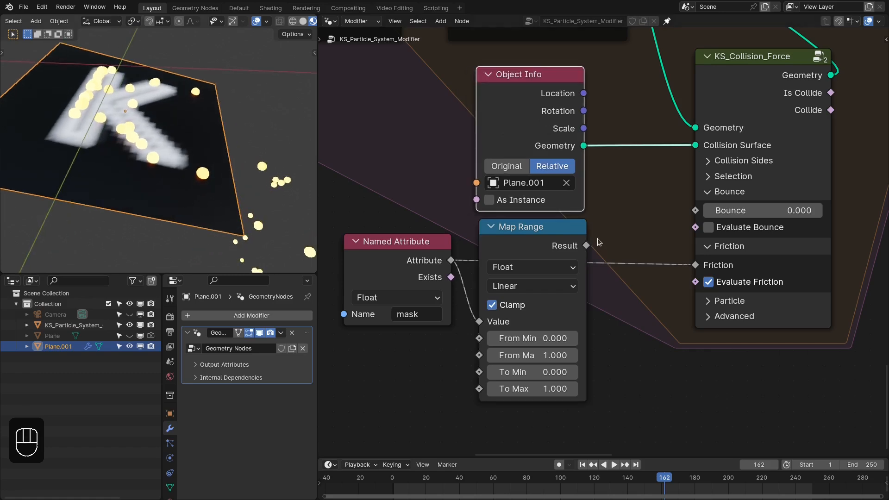
{"action": "left_click_drag", "start_coordinate": [587, 246], "coordinate": [696, 210]}
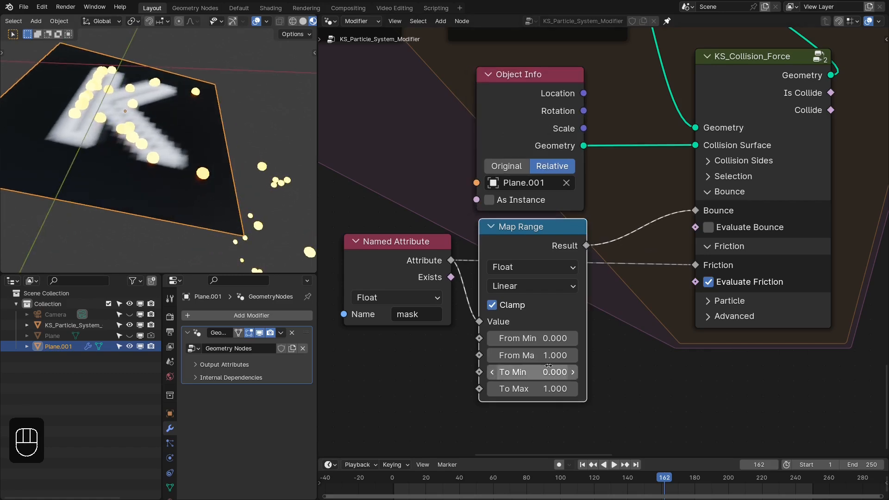
- Set the Map Range node's To Min to 0.5 and To Max to 0
{"action": "left_click", "coordinate": [548, 365]}
{"action": "type", "text": "0.5"}
{"action": "key", "text": "Tab"}
{"action": "type", "text": "0"}
{"action": "key", "text": "Return"}
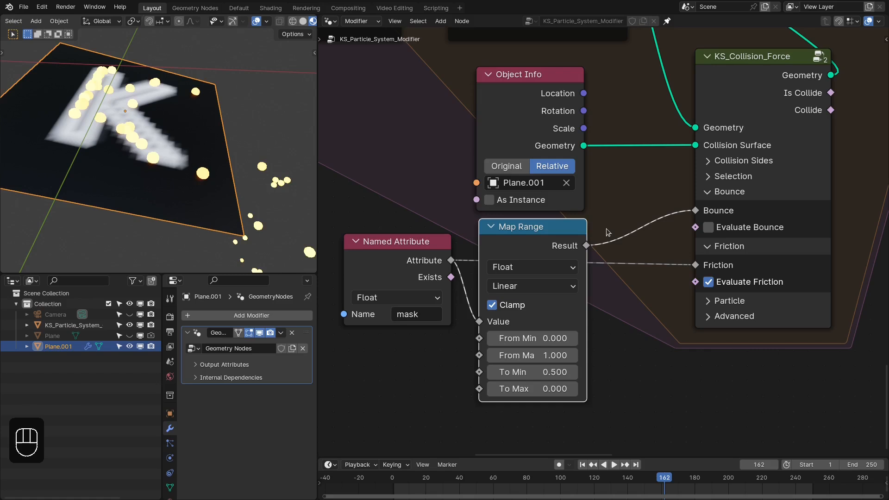
- Enable Evaluate Bounce on KS_Collision_Force and play the simulation from frame 1 to inspect the particles on the plane
{"action": "key", "text": "shift+Right"}
{"action": "key", "text": "shift+Left"}
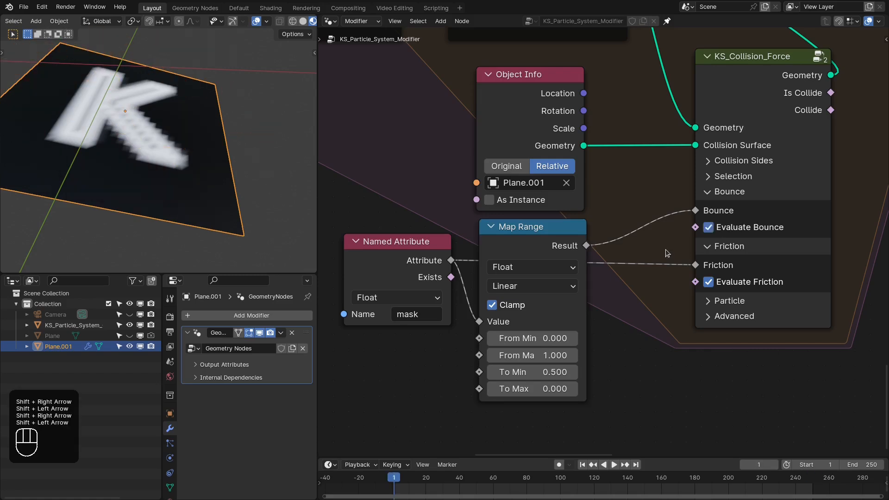
{"action": "key", "text": "space"}
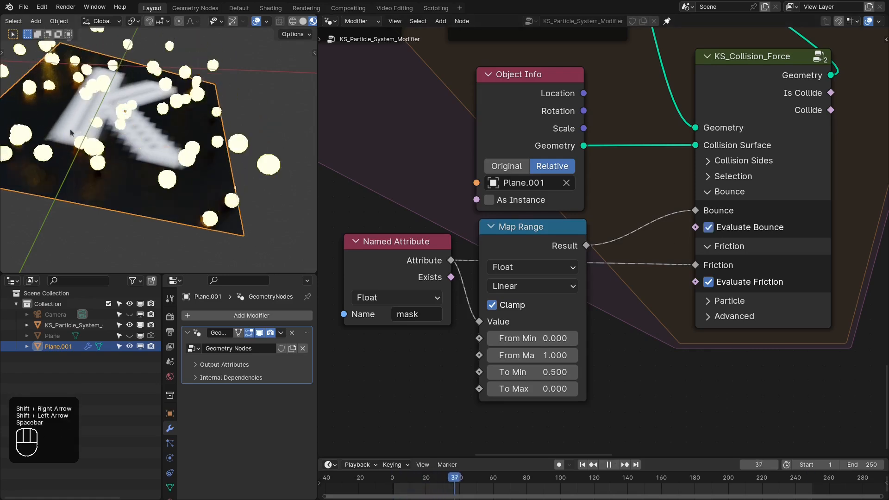
{"action": "key", "text": "space"}
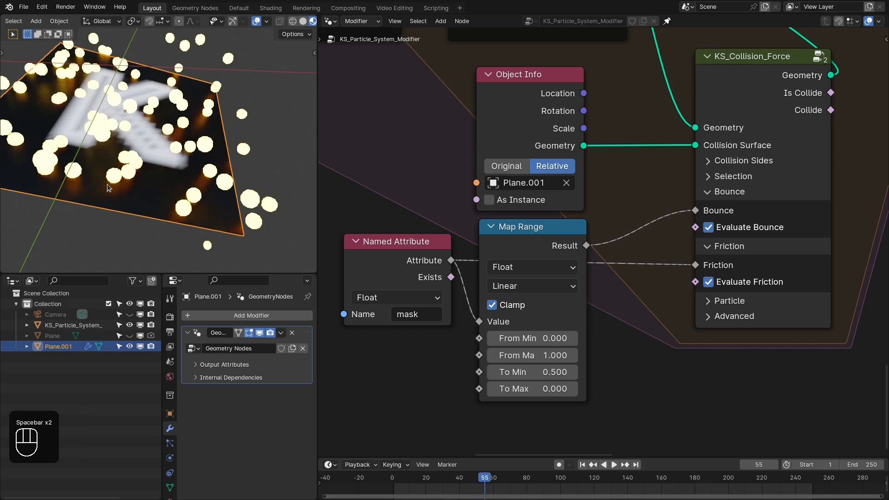
{"action": "key", "text": "space"}
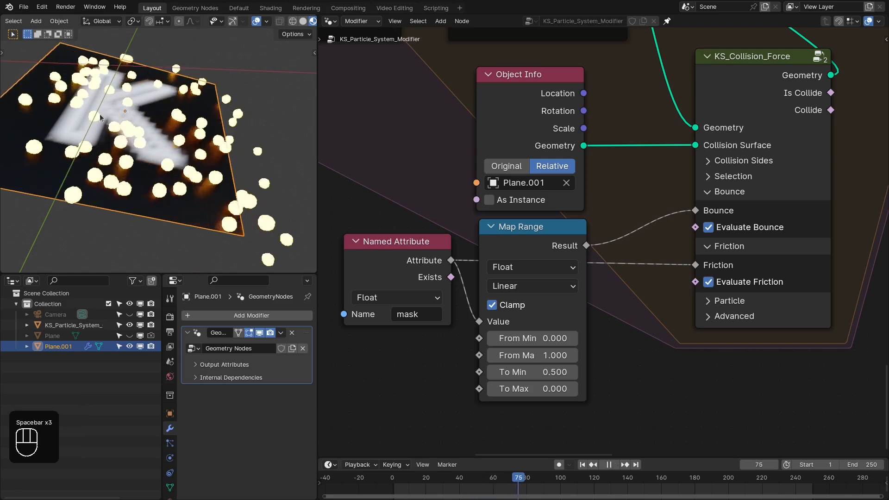
{"action": "key", "text": "space"}
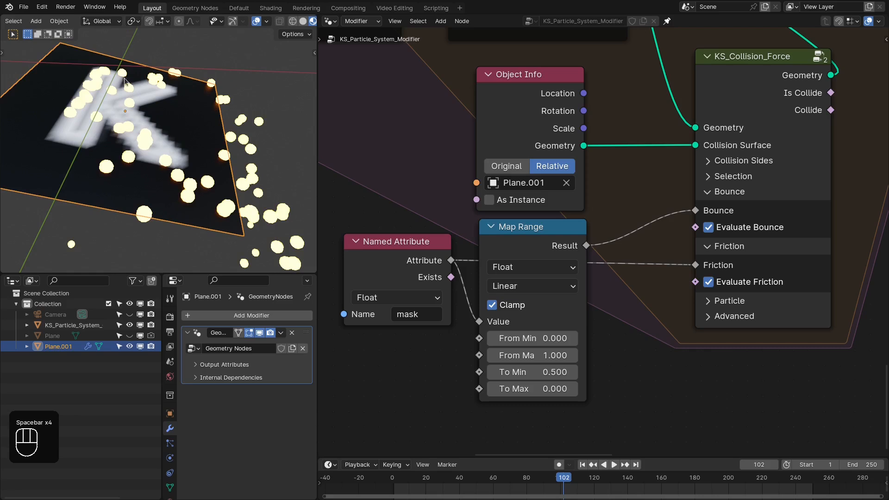
{"action": "mouse_move", "coordinate": [124, 81]}
{"action": "middle_mouse_down"}
{"action": "mouse_move", "coordinate": [90, 91]}
{"action": "mouse_move", "coordinate": [108, 76]}
{"action": "middle_mouse_up"}
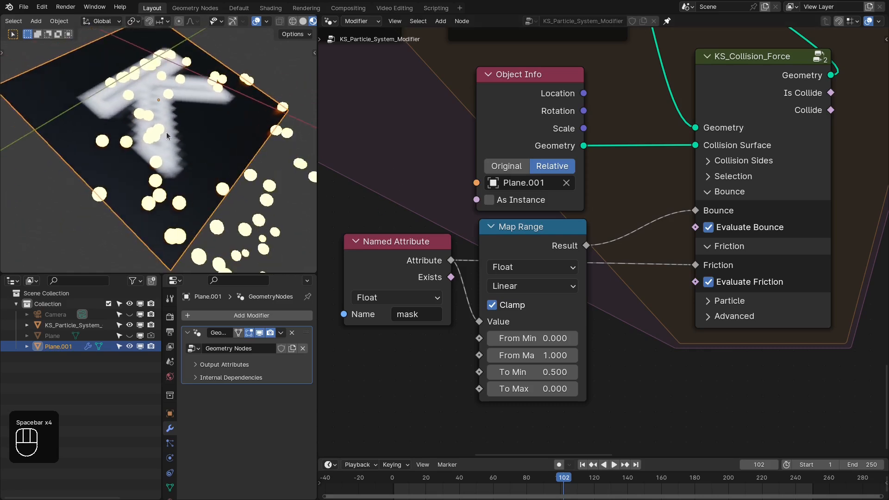
{"action": "middle_click_drag", "start_coordinate": [166, 132], "coordinate": [168, 112]}
{"action": "key", "text": "space"}
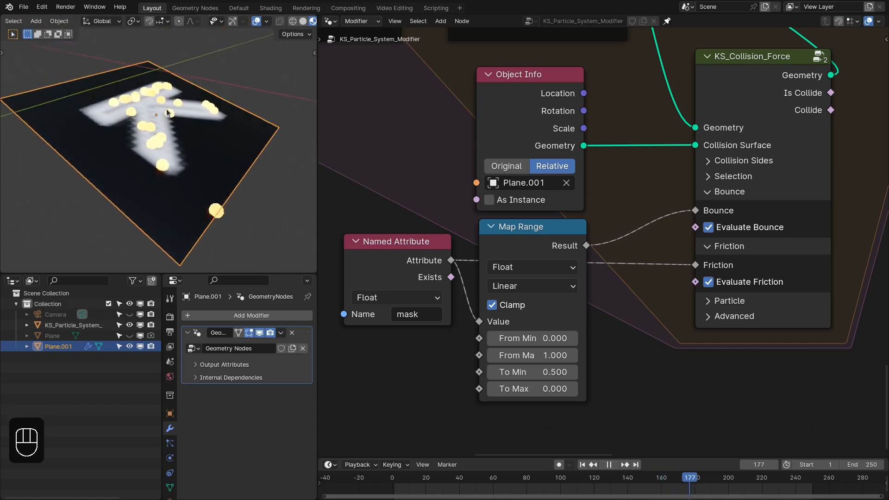
{"action": "key", "text": "space"}
- Expand the Particle settings of the KS_Collision_Force node
{"action": "middle_click_drag", "start_coordinate": [691, 247], "coordinate": [653, 245]}
{"action": "middle_click_drag", "start_coordinate": [247, 150], "coordinate": [265, 143]}
{"action": "scroll", "coordinate": [598, 230], "scroll_direction": "down", "scroll_amount": 2}
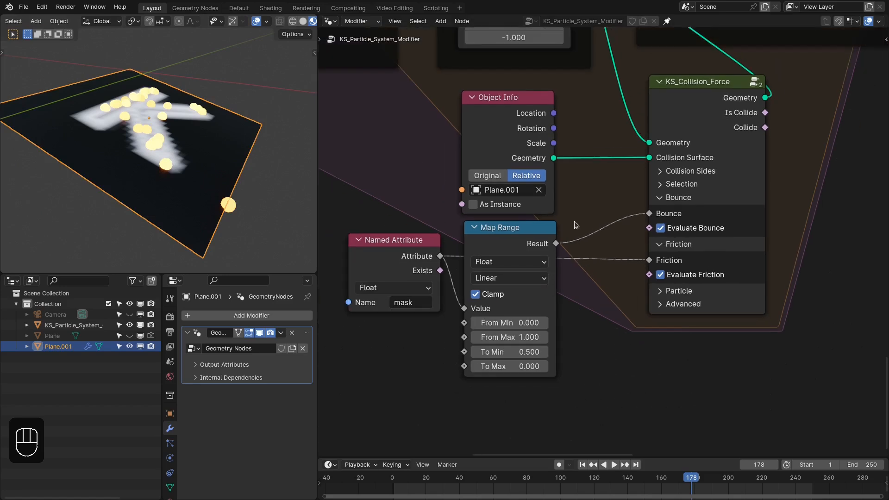
{"action": "middle_click_drag", "start_coordinate": [674, 309], "coordinate": [637, 290]}
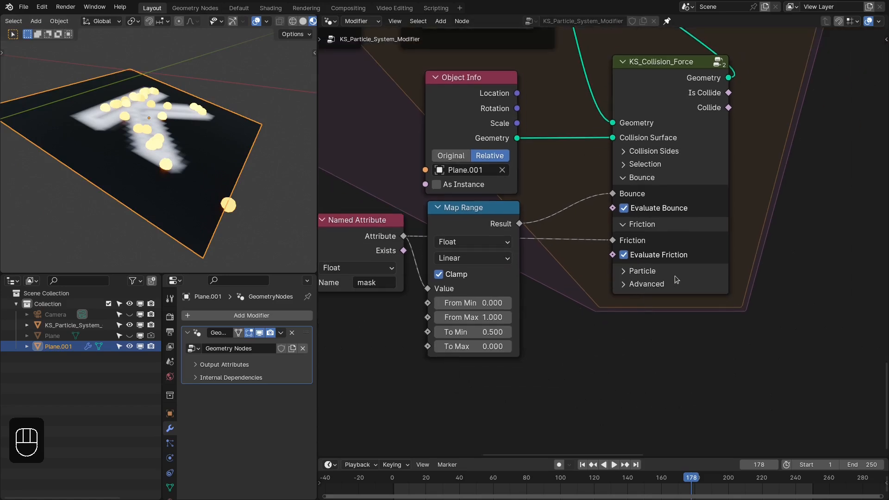
{"action": "left_click", "coordinate": [653, 272]}
{"action": "scroll", "coordinate": [607, 247], "scroll_direction": "up", "scroll_amount": 1}
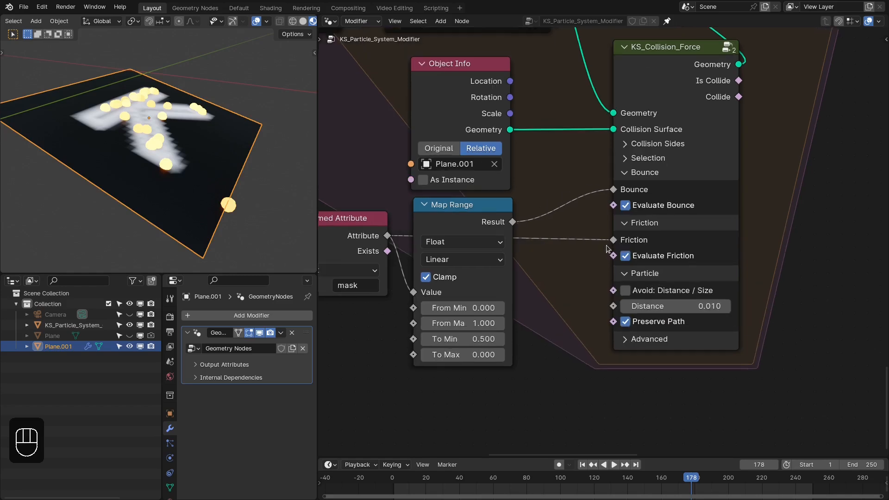
- Cut the links into Bounce and Friction, disable both Evaluate options, and set Bounce to 1
{"action": "right_click_drag", "start_coordinate": [583, 198], "coordinate": [583, 264], "text": "ctrl"}
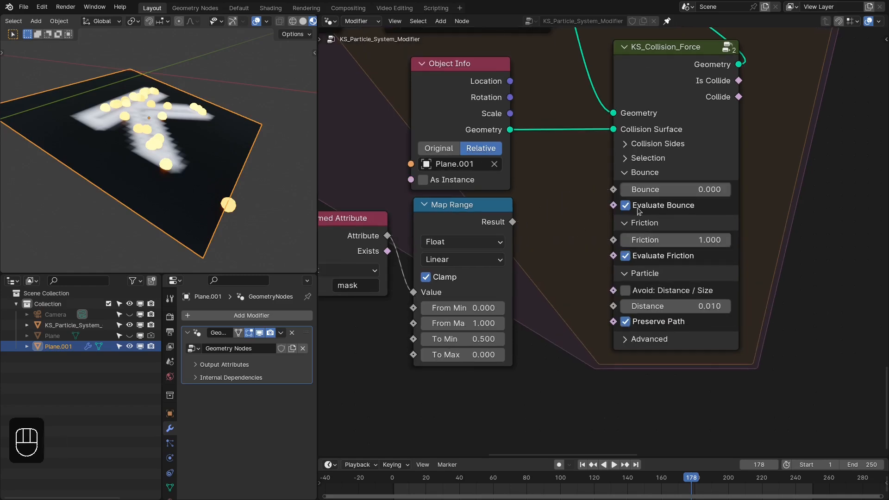
{"action": "left_click", "coordinate": [676, 189]}
{"action": "type", "text": "1"}
{"action": "key", "text": "Return"}
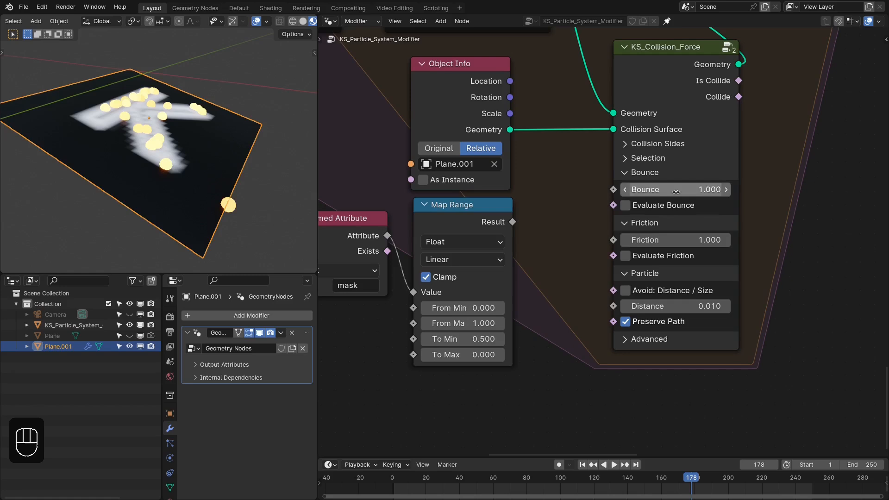
- Set Friction to 0 and collapse the Bounce and Friction sections of the collision node
{"action": "left_click", "coordinate": [651, 235]}
{"action": "type", "text": "0"}
{"action": "key", "text": "Return"}
{"action": "left_click_drag", "start_coordinate": [650, 223], "coordinate": [647, 173]}
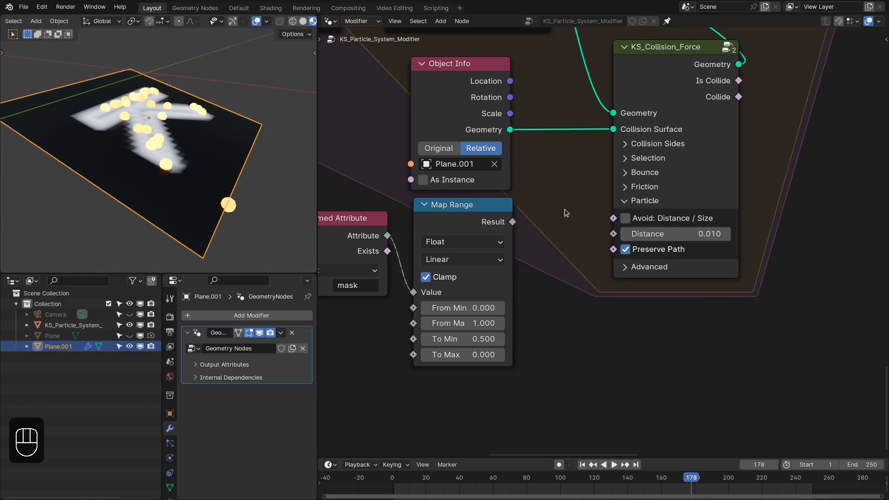
- Examine how the particles sit on the plane in a close wireframe front view
{"action": "scroll", "coordinate": [566, 213], "scroll_direction": "up", "scroll_amount": 2}
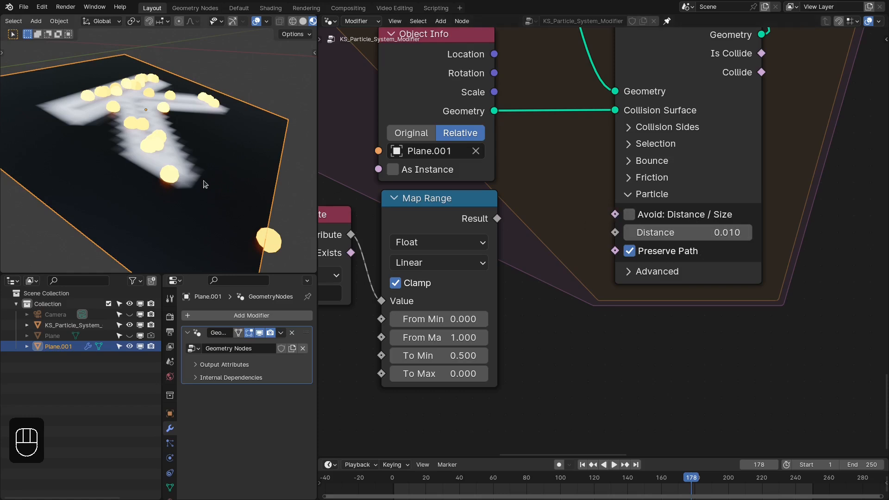
{"action": "key", "text": "z"}
{"action": "left_click", "coordinate": [154, 179]}
{"action": "key", "text": "KP_1"}
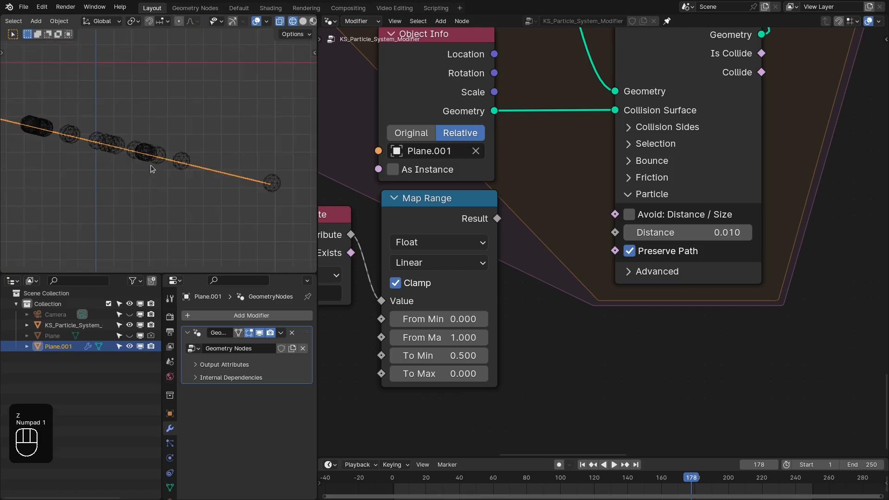
{"action": "middle_click_drag", "start_coordinate": [151, 165], "coordinate": [197, 173], "text": "shift"}
{"action": "scroll", "coordinate": [197, 174], "scroll_direction": "up", "scroll_amount": 3}
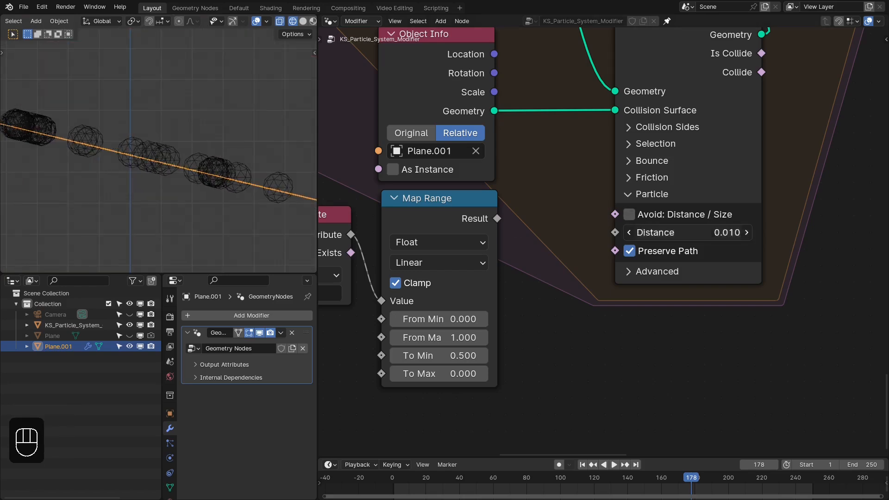
- Set the collision node's particle Distance to 0.1 and replay the simulation from frame 1
{"action": "left_click", "coordinate": [710, 230]}
{"action": "type", "text": "0.1"}
{"action": "key", "text": "Return"}
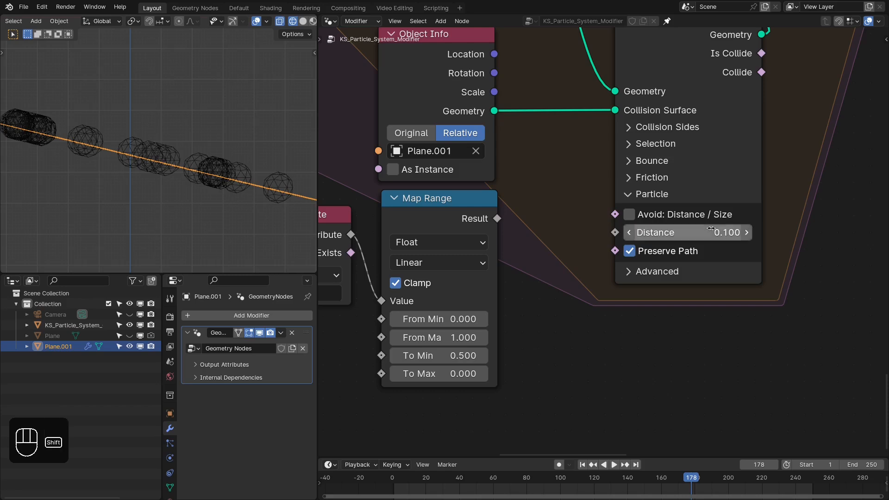
{"action": "key", "text": "shift+Right"}
{"action": "key", "text": "shift+Left"}
{"action": "key", "text": "space"}
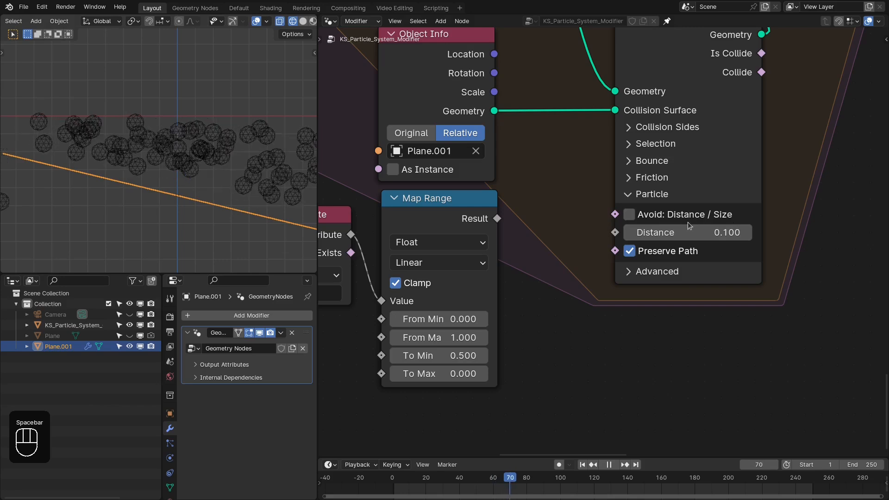
{"action": "key", "text": "space"}
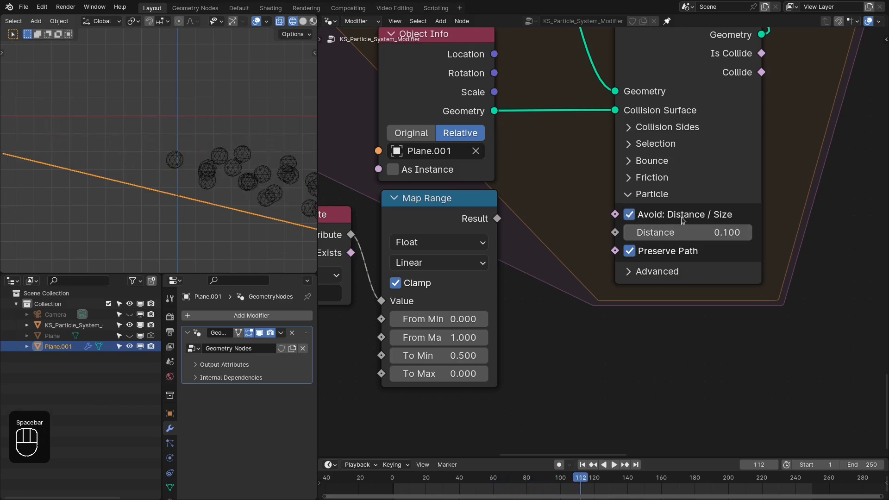
- Enable Avoid: Distance / Size on the collision node and replay the simulation from frame 1
{"action": "key", "text": "shift+Right"}
{"action": "key", "text": "shift+Left"}
{"action": "key", "text": "space"}
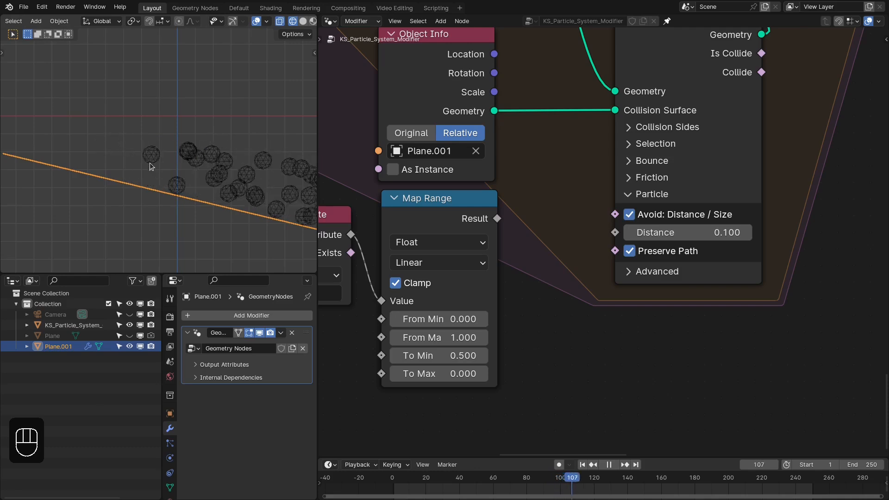
- Switch the viewport to solid shading and replay the simulation from frame 1, examining the particles near the plane from an angle
{"action": "key", "text": "z"}
{"action": "mouse_move", "coordinate": [163, 164]}
{"action": "middle_mouse_down"}
{"action": "mouse_move", "coordinate": [165, 175]}
{"action": "mouse_move", "coordinate": [228, 150]}
{"action": "mouse_move", "coordinate": [138, 146]}
{"action": "mouse_move", "coordinate": [154, 138]}
{"action": "middle_mouse_up"}
{"action": "left_click", "coordinate": [240, 178]}
{"action": "scroll", "coordinate": [215, 174], "scroll_direction": "up", "scroll_amount": 3}
{"action": "key", "text": "shift+Left"}
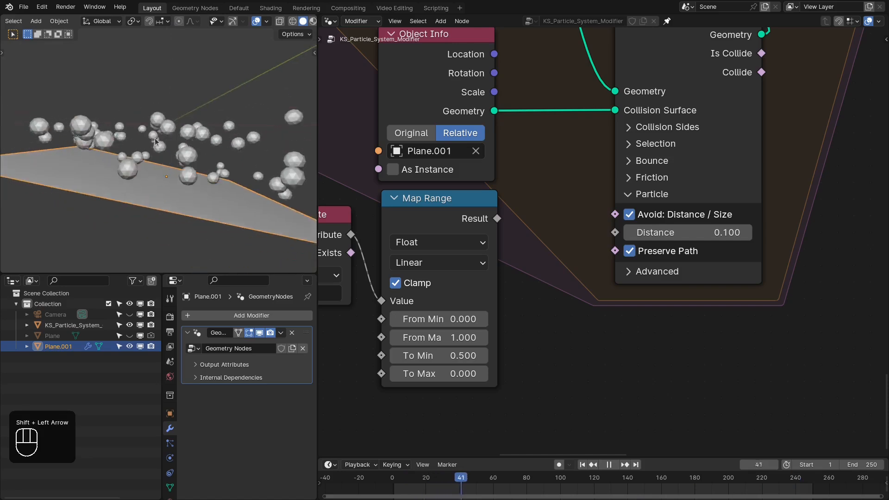
{"action": "key", "text": "space"}
{"action": "middle_click_drag", "start_coordinate": [148, 169], "coordinate": [182, 189]}
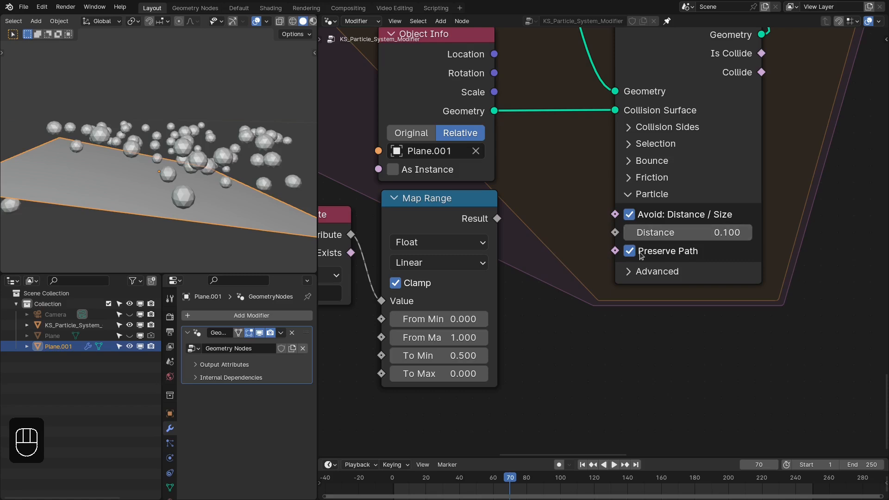
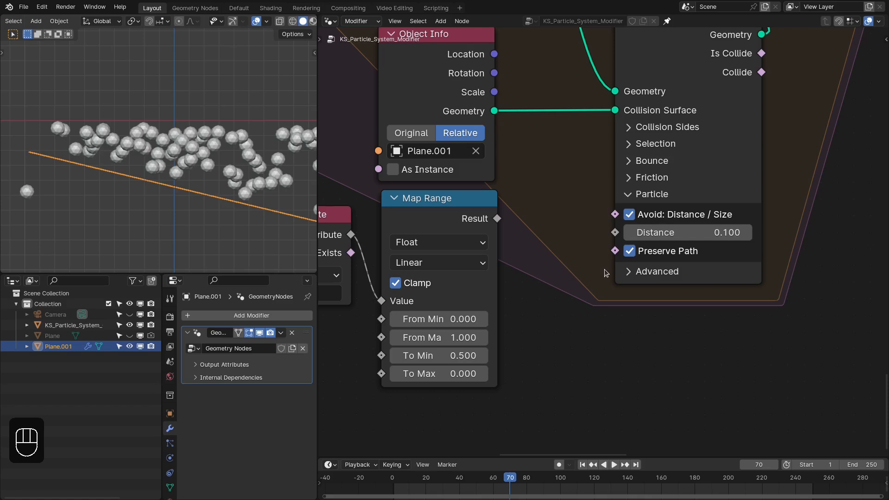
- Disable Avoid: Distance / Size and set the collision node's particle Distance to 0.001
{"action": "scroll", "coordinate": [626, 258], "scroll_direction": "up", "scroll_amount": 2}
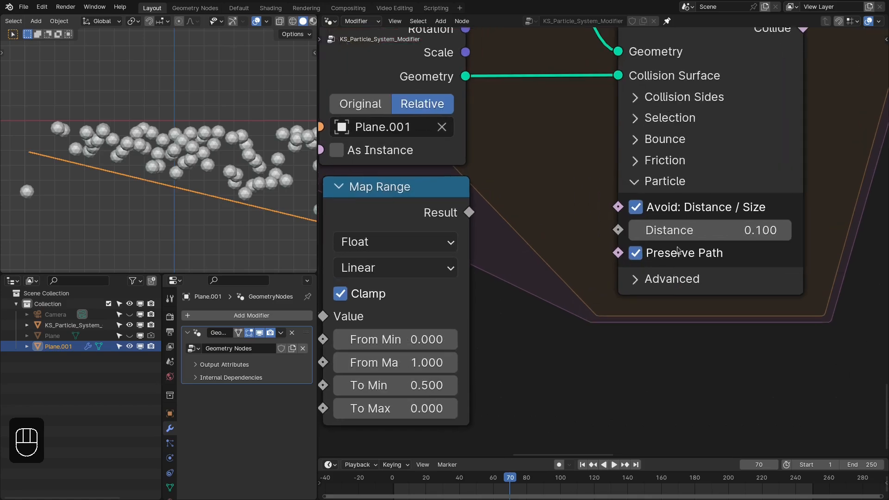
{"action": "scroll", "coordinate": [219, 152], "scroll_direction": "up", "scroll_amount": 1}
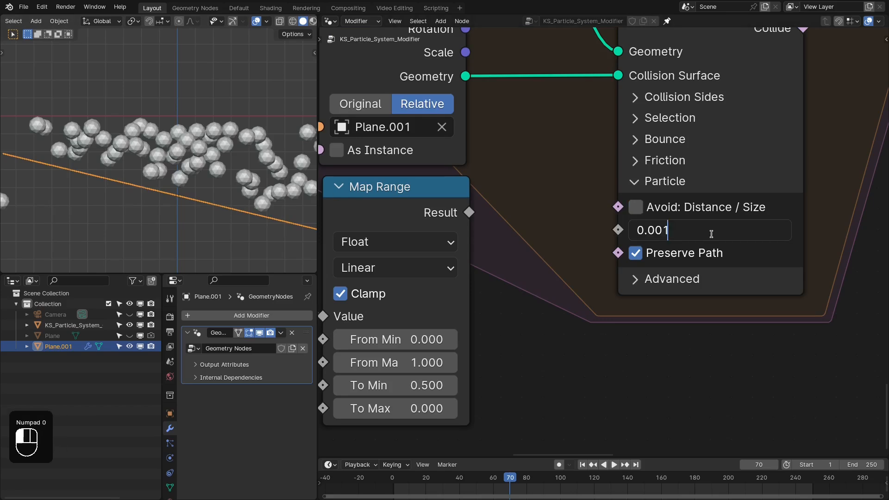
{"action": "key", "text": "Return"}
- Set the Ico Sphere node's radius to 0.01 m and switch the viewport to wireframe shading
{"action": "scroll", "coordinate": [726, 238], "scroll_direction": "down", "scroll_amount": 3}
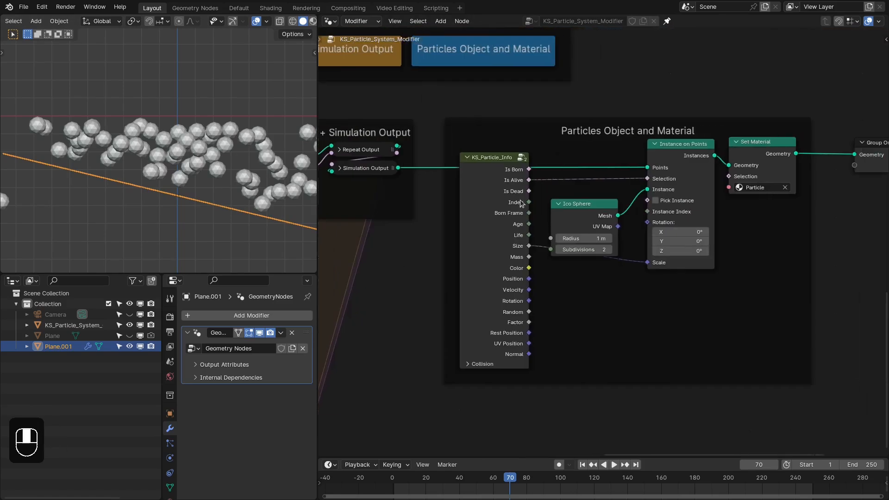
{"action": "scroll", "coordinate": [579, 199], "scroll_direction": "up", "scroll_amount": 3}
{"action": "left_click", "coordinate": [593, 236]}
{"action": "type", "text": "0.0"}
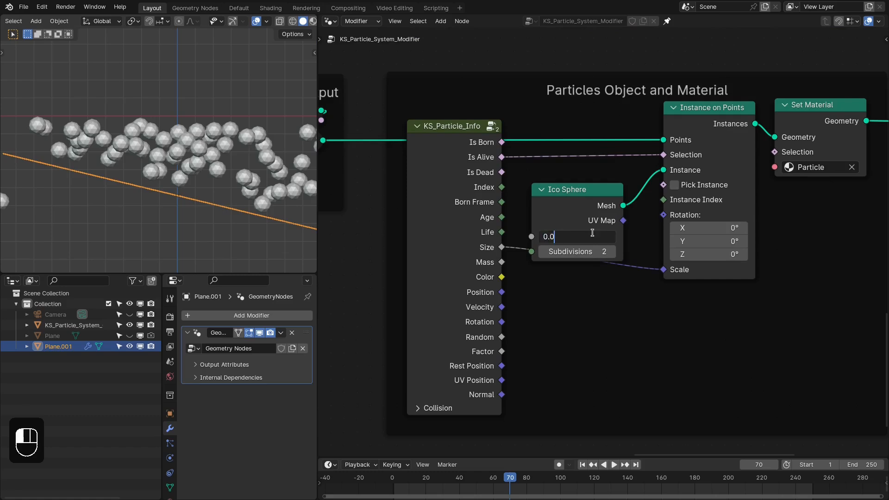
{"action": "type", "text": "1"}
{"action": "key", "text": "Return"}
{"action": "key", "text": "z"}
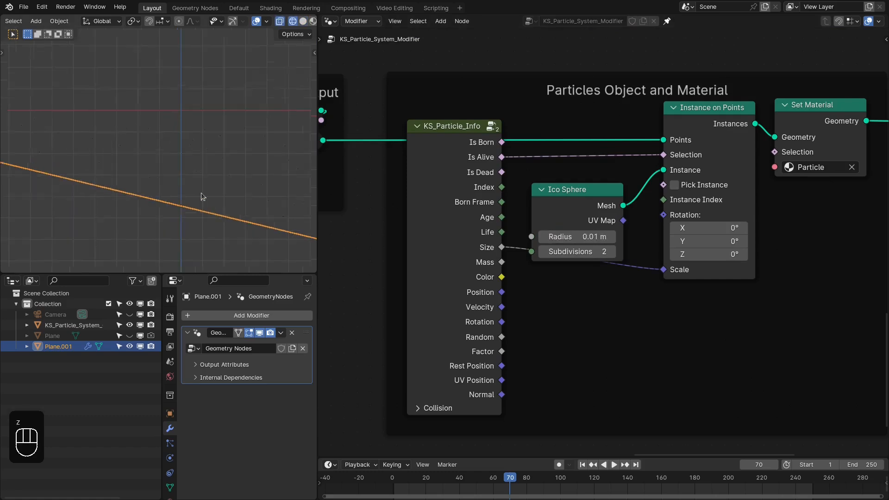
- Set the Ico Sphere node's radius to 0.1 m
{"action": "scroll", "coordinate": [203, 197], "scroll_direction": "up", "scroll_amount": 3}
{"action": "left_click_drag", "start_coordinate": [577, 237], "coordinate": [557, 237], "text": "shift"}
{"action": "scroll", "coordinate": [606, 239], "scroll_direction": "down", "scroll_amount": 8}
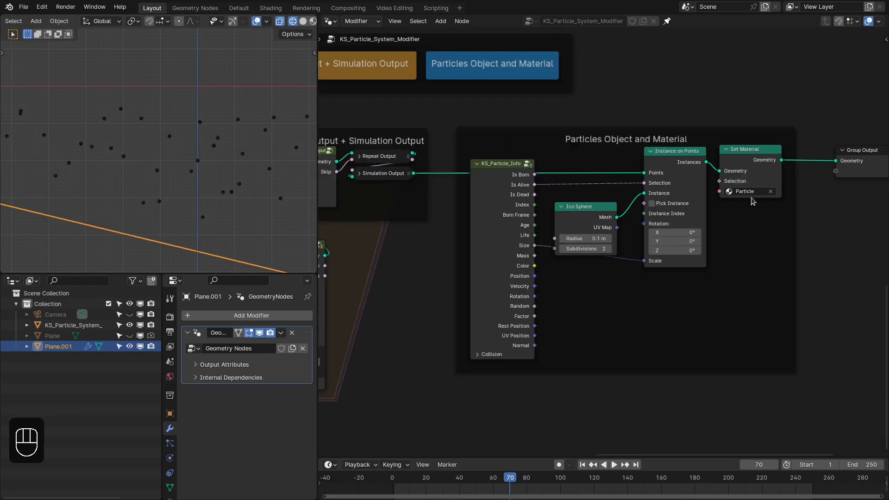
- Duplicate the KS_Particle_Tracer node, move the copy out of its frame and connect the Simulation Output geometry to its Geometry input
{"action": "middle_click_drag", "start_coordinate": [752, 201], "coordinate": [597, 451]}
{"action": "left_click", "coordinate": [736, 77]}
{"action": "key", "text": "shift+d"}
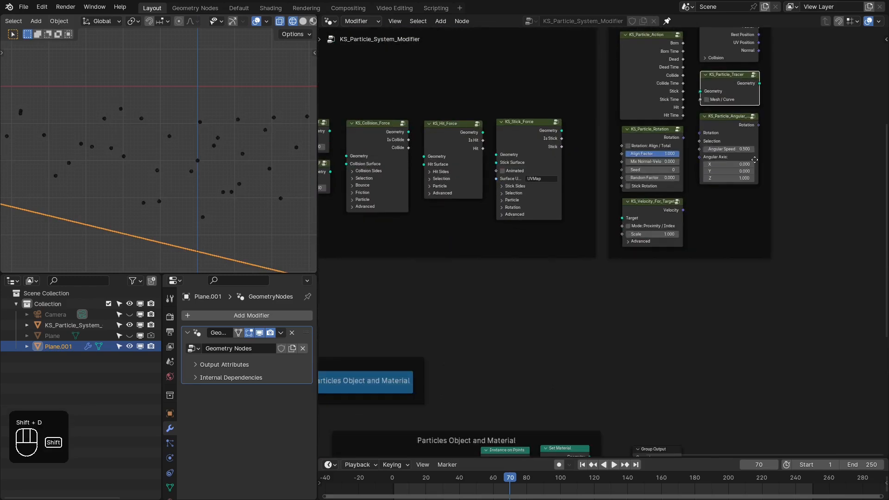
{"action": "left_click", "coordinate": [643, 371]}
{"action": "key", "text": "alt+p"}
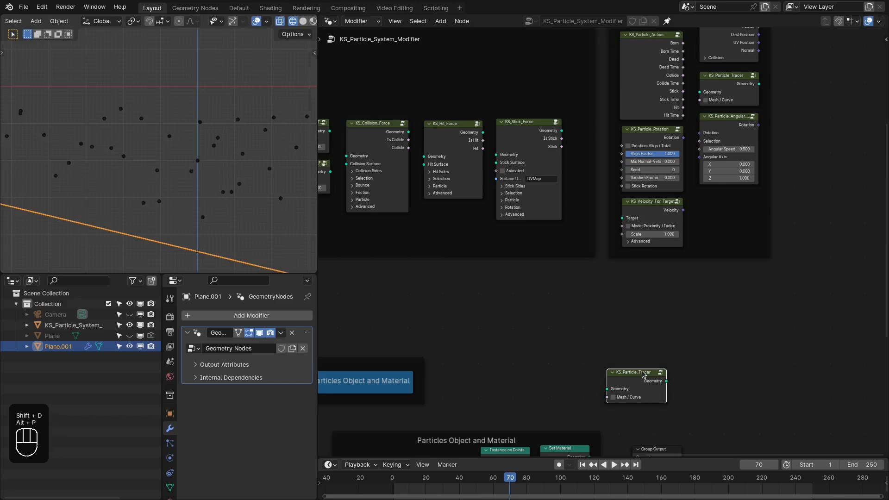
{"action": "middle_click_drag", "start_coordinate": [642, 374], "coordinate": [824, 250]}
{"action": "left_click_drag", "start_coordinate": [824, 250], "coordinate": [739, 268]}
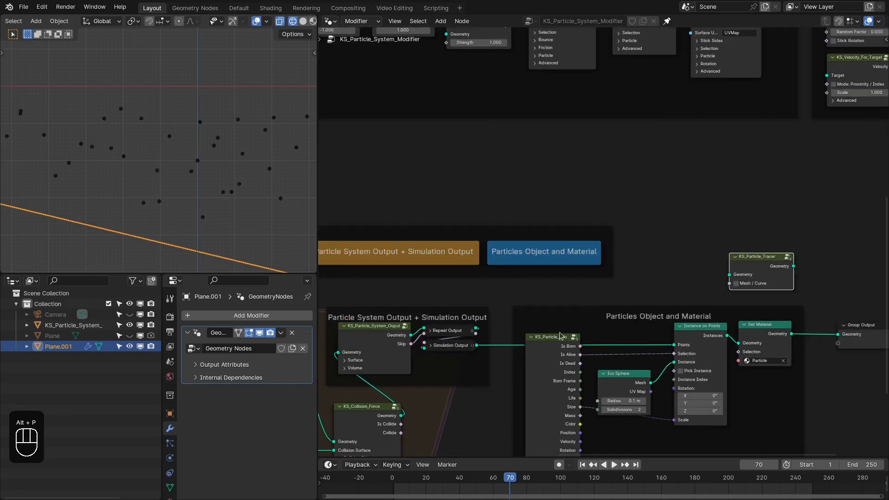
{"action": "left_click_drag", "start_coordinate": [476, 346], "coordinate": [730, 275]}
- Combine the tracer and Set Material outputs in a new Join Geometry node and connect it to the Group Output
{"action": "middle_click_drag", "start_coordinate": [768, 271], "coordinate": [611, 256]}
{"action": "left_click_drag", "start_coordinate": [636, 251], "coordinate": [676, 253]}
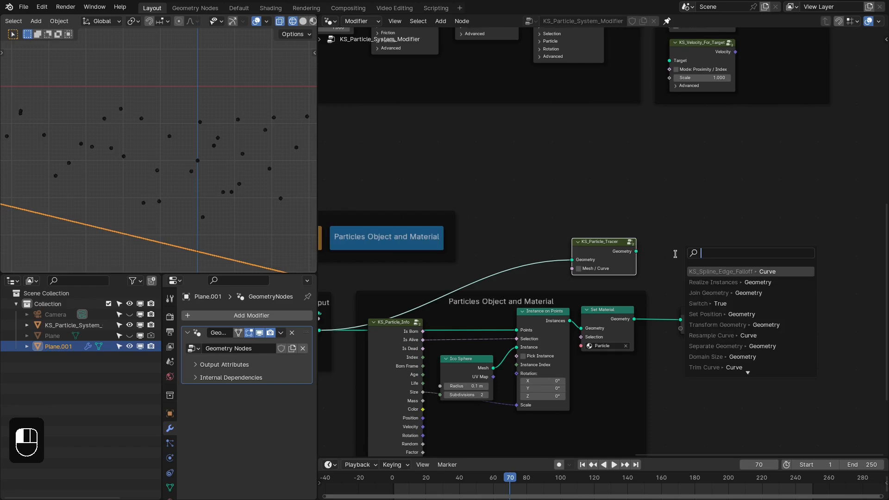
{"action": "type", "text": "jo"}
{"action": "key", "text": "Return"}
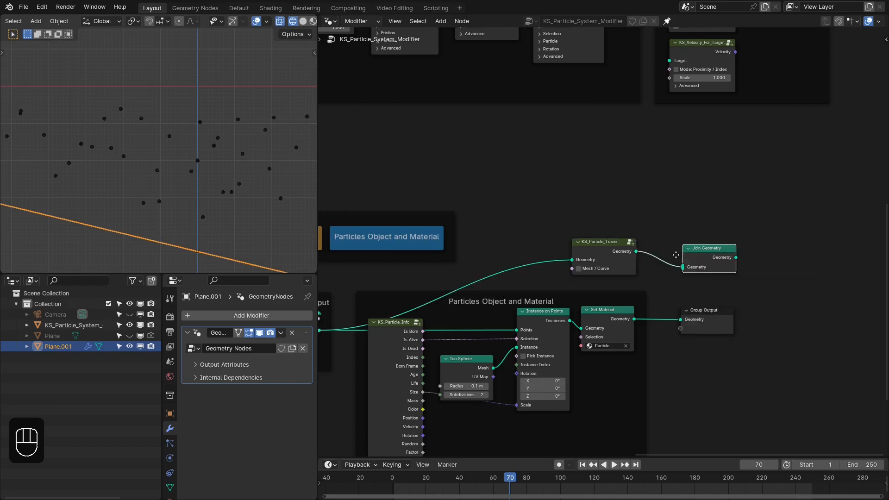
{"action": "left_click", "coordinate": [643, 252]}
{"action": "left_click_drag", "start_coordinate": [635, 319], "coordinate": [650, 268]}
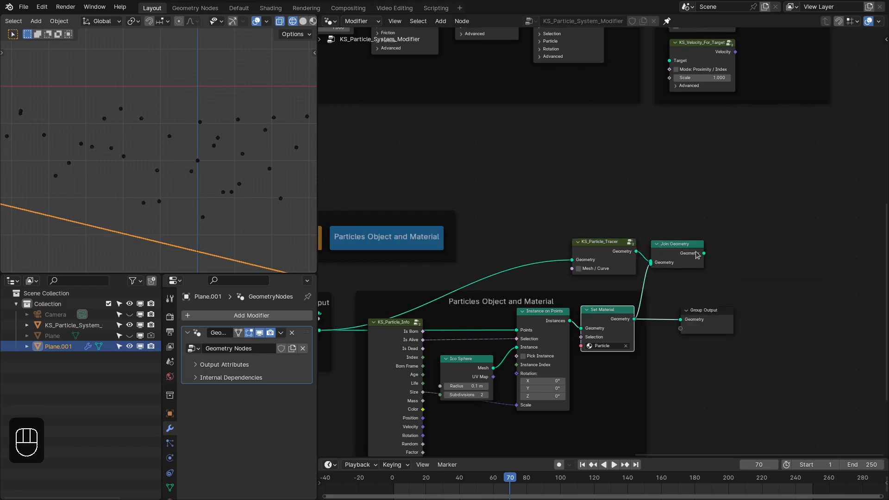
{"action": "left_click_drag", "start_coordinate": [704, 254], "coordinate": [753, 238]}
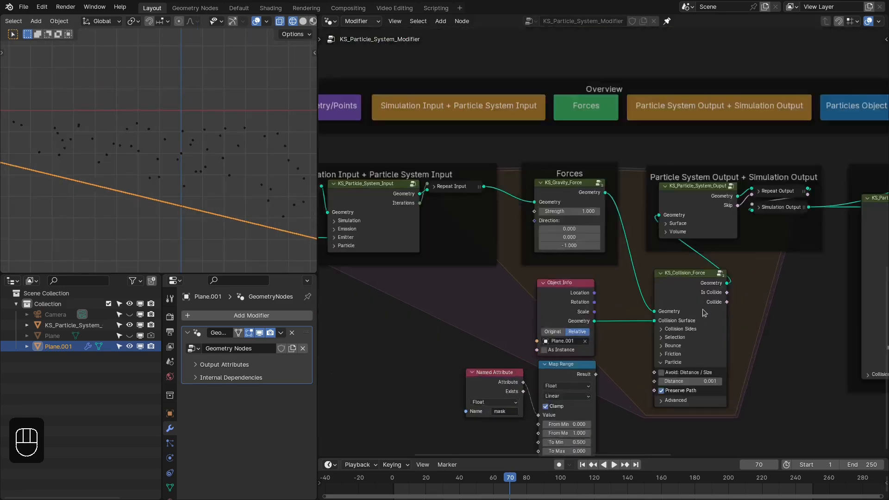
- Replay the simulation from frame 1 to frame 61 with Preserve Path enabled, examining the particle traces near the plane
{"action": "middle_click_drag", "start_coordinate": [703, 313], "coordinate": [612, 270]}
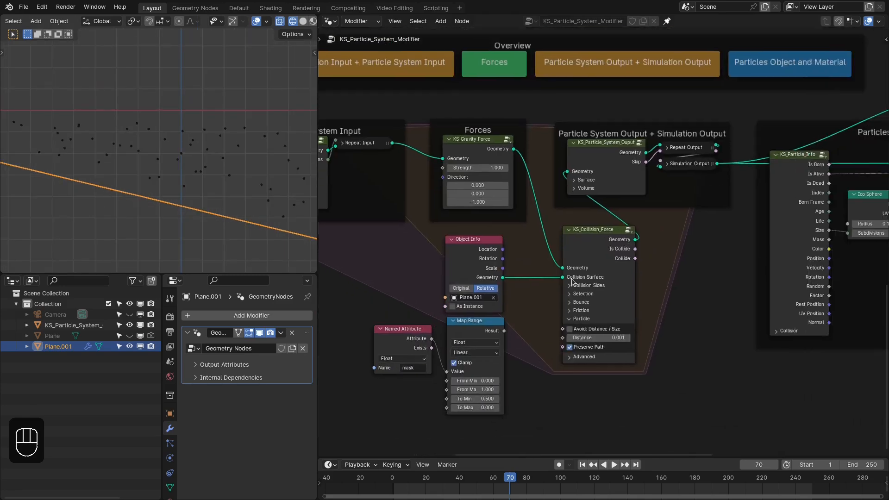
{"action": "scroll", "coordinate": [583, 291], "scroll_direction": "up", "scroll_amount": 3}
{"action": "key", "text": "shift+Right"}
{"action": "key", "text": "shift+Left"}
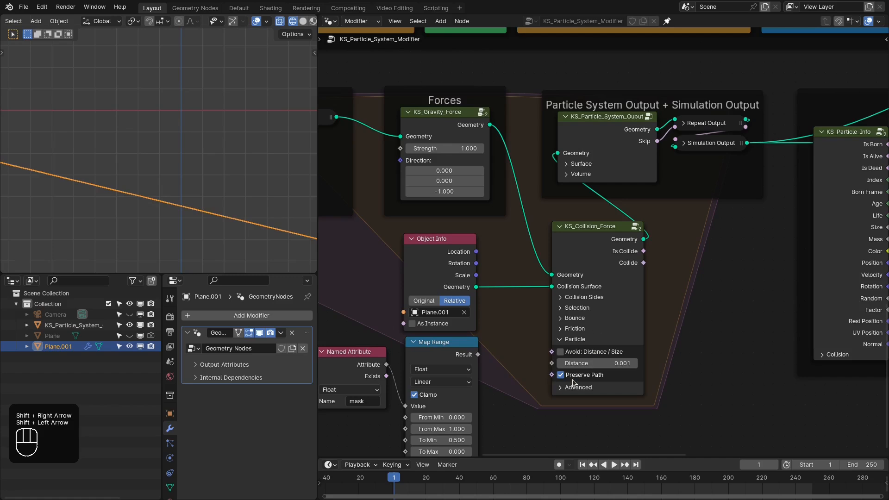
{"action": "key", "text": "space"}
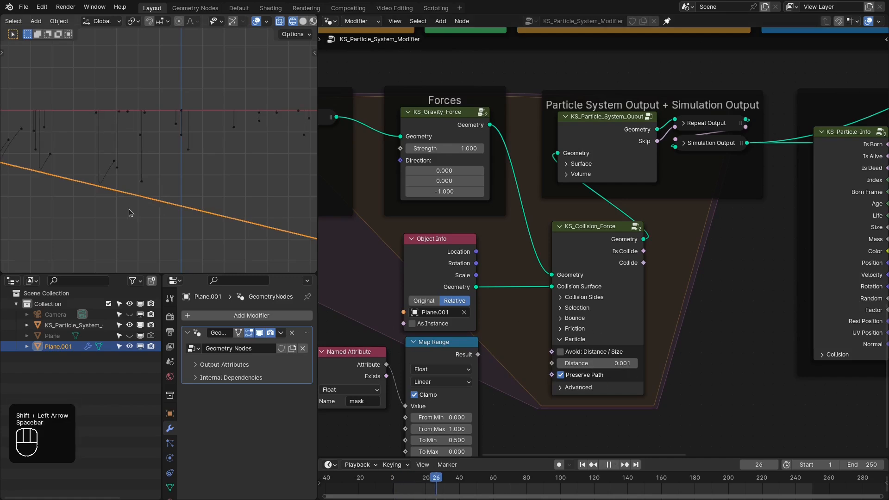
{"action": "scroll", "coordinate": [132, 214], "scroll_direction": "up", "scroll_amount": 2}
{"action": "key", "text": "space"}
{"action": "scroll", "coordinate": [132, 211], "scroll_direction": "up", "scroll_amount": 3}
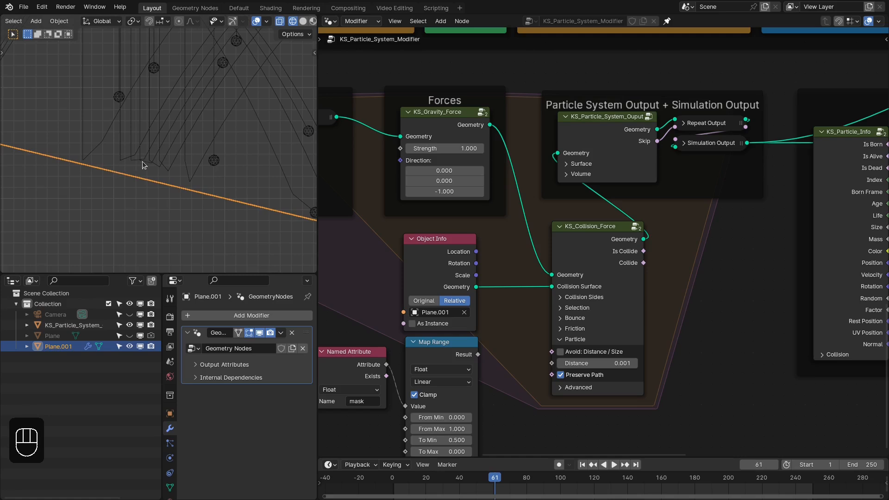
- Step back and forth between about frames 46 and 61, examining where the particle traces change direction above the plane
{"action": "key", "text": "Left"}
{"action": "key", "text": "Left"}
{"action": "key", "text": "Left"}
{"action": "key", "text": "Left"}
{"action": "key", "text": "Left"}
{"action": "key", "text": "Left"}
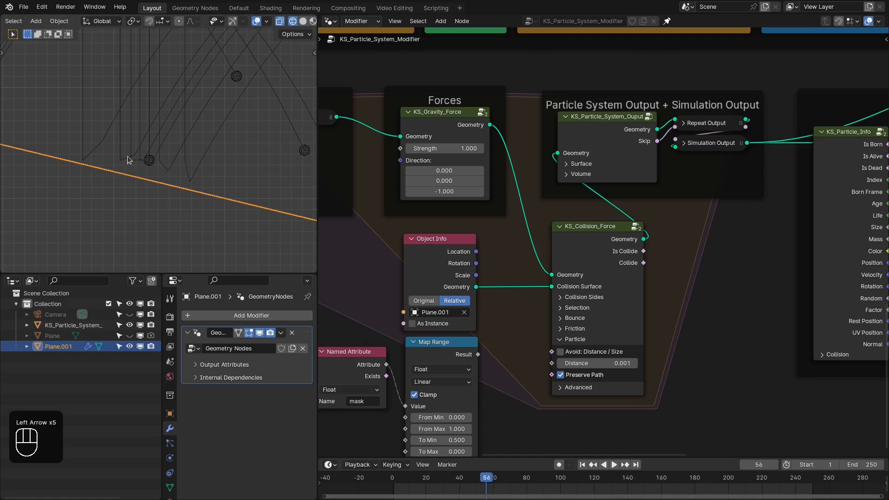
{"action": "key", "text": "Left"}
{"action": "key", "text": "Left"}
{"action": "key", "text": "Left"}
{"action": "key", "text": "Left"}
{"action": "key", "text": "Left"}
{"action": "key", "text": "Left"}
{"action": "key", "text": "Left"}
{"action": "key", "text": "Left"}
{"action": "key", "text": "Left"}
{"action": "key", "text": "Right"}
{"action": "key", "text": "Right"}
{"action": "key", "text": "Right"}
{"action": "key", "text": "Right"}
{"action": "key", "text": "Right"}
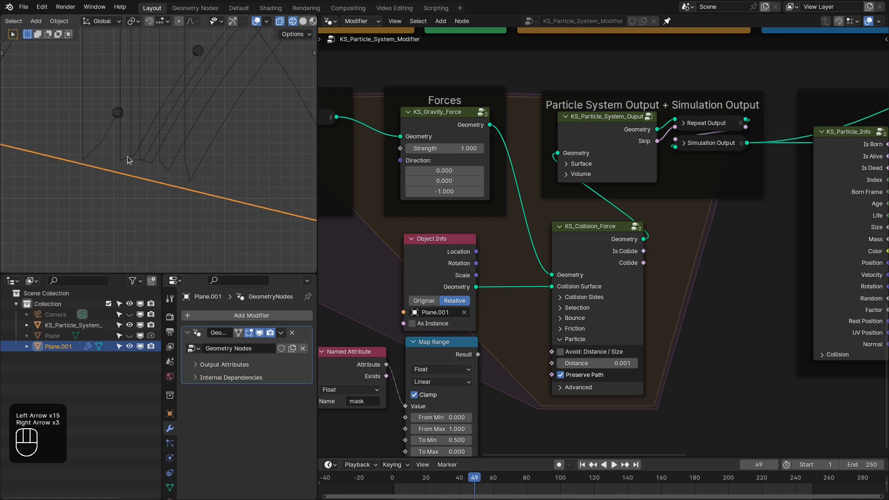
{"action": "key", "text": "Right"}
{"action": "key", "text": "Right"}
{"action": "key", "text": "Right"}
{"action": "key", "text": "Right"}
{"action": "key", "text": "Right"}
{"action": "key", "text": "Right"}
{"action": "key", "text": "Right"}
{"action": "key", "text": "Right"}
{"action": "key", "text": "Right"}
{"action": "key", "text": "Right"}
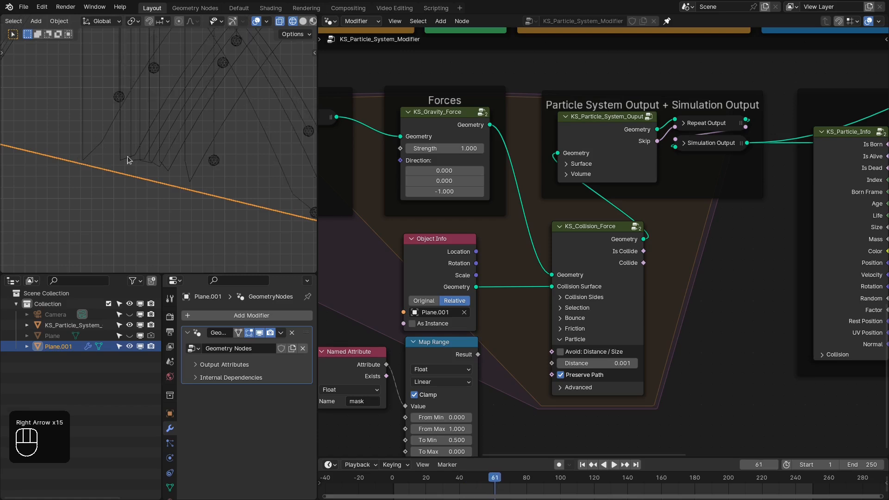
{"action": "key", "text": "Left"}
{"action": "key", "text": "Left"}
{"action": "key", "text": "Left"}
{"action": "key", "text": "Left"}
{"action": "key", "text": "Left"}
{"action": "key", "text": "Left"}
{"action": "key", "text": "Left"}
{"action": "key", "text": "Left"}
{"action": "key", "text": "Left"}
{"action": "key", "text": "Left"}
{"action": "key", "text": "Left"}
{"action": "key", "text": "Left"}
{"action": "key", "text": "Left"}
{"action": "key", "text": "Left"}
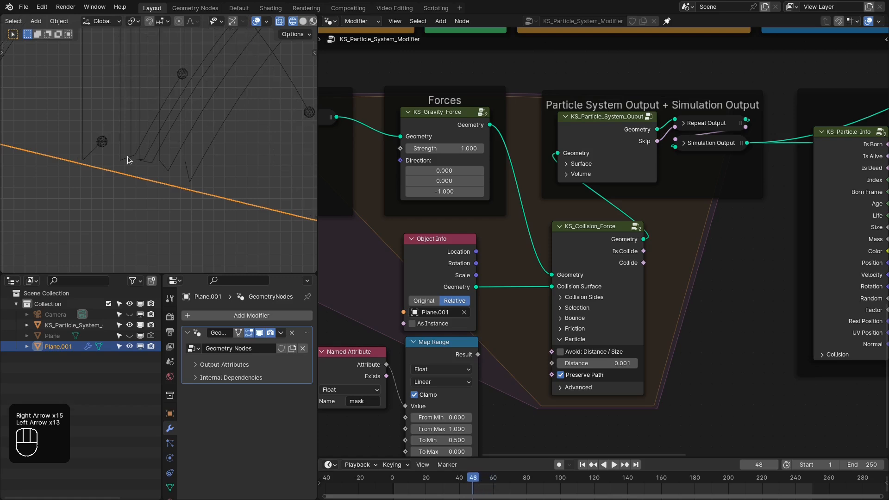
{"action": "middle_click_drag", "start_coordinate": [75, 148], "coordinate": [167, 171], "text": "shift"}
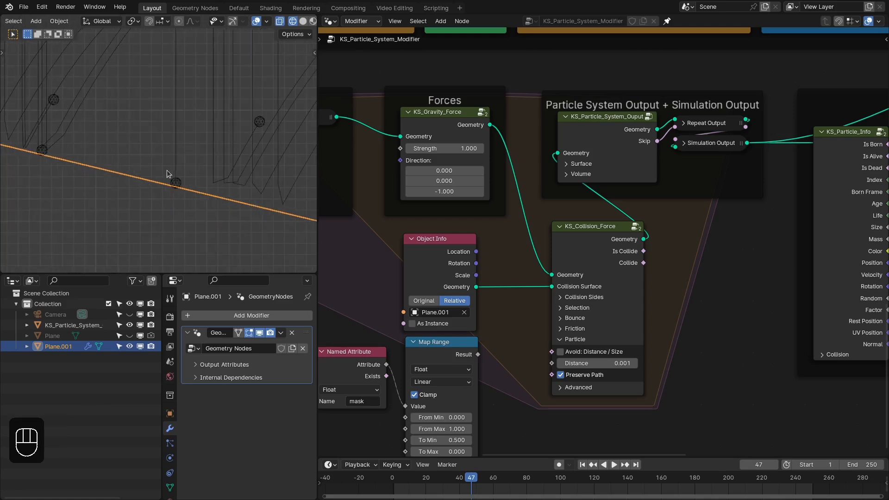
- Disable Preserve Path on the collision node and replay the simulation from frame 1, examining the traces at the plane
{"action": "left_click", "coordinate": [577, 376]}
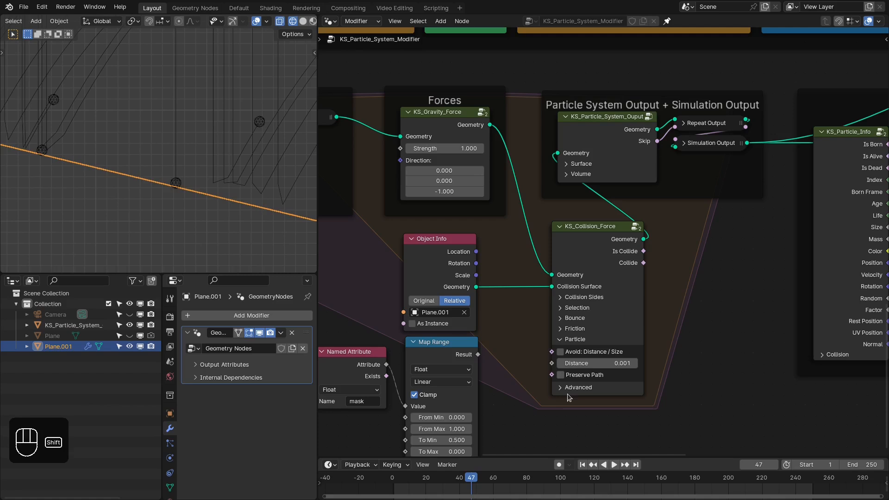
{"action": "key", "text": "shift+Right"}
{"action": "key", "text": "shift+Left"}
{"action": "key", "text": "space"}
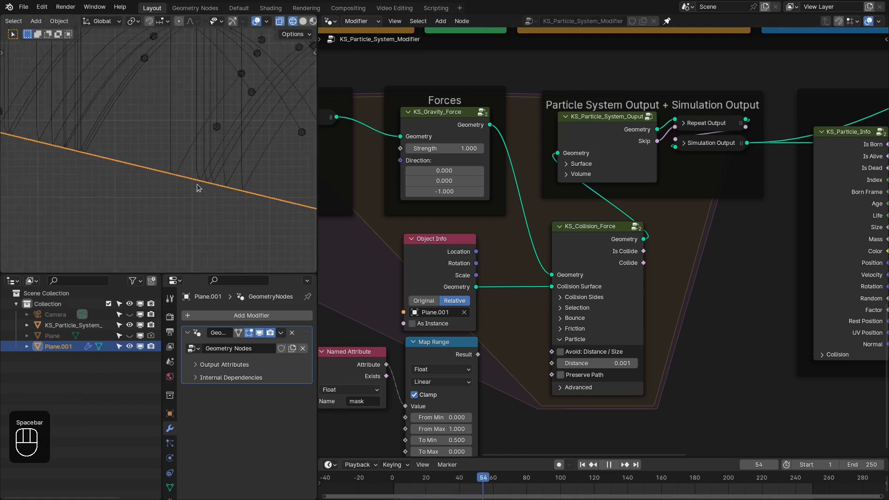
{"action": "key", "text": "space"}
{"action": "key", "text": "space"}
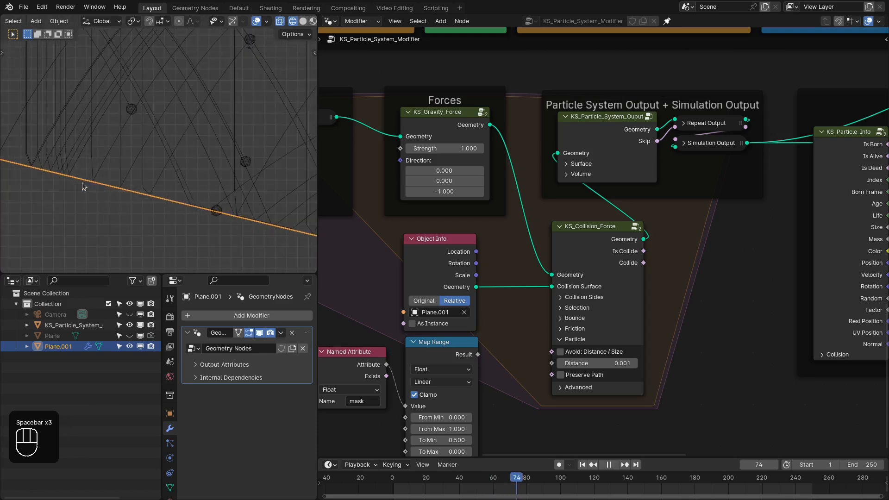
- Enable Preserve Path again on the collision node and replay the simulation with the traces
{"action": "key", "text": "space"}
{"action": "key", "text": "space"}
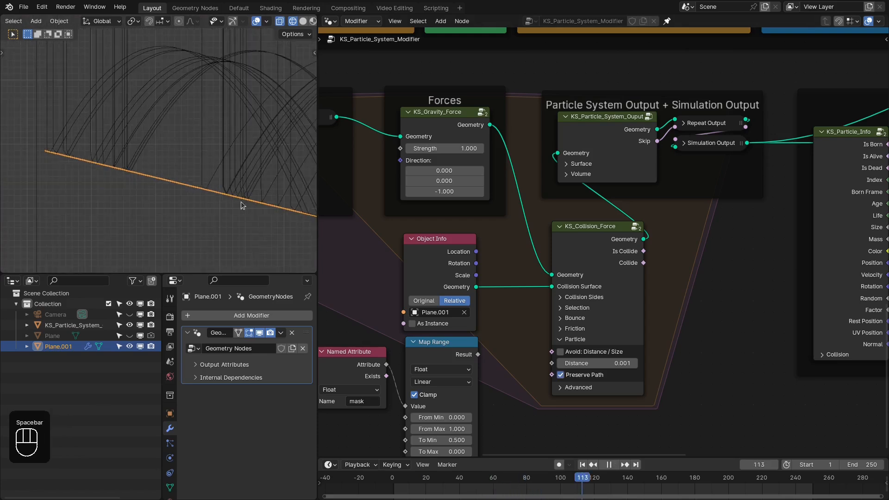
{"action": "key", "text": "shift+Left"}
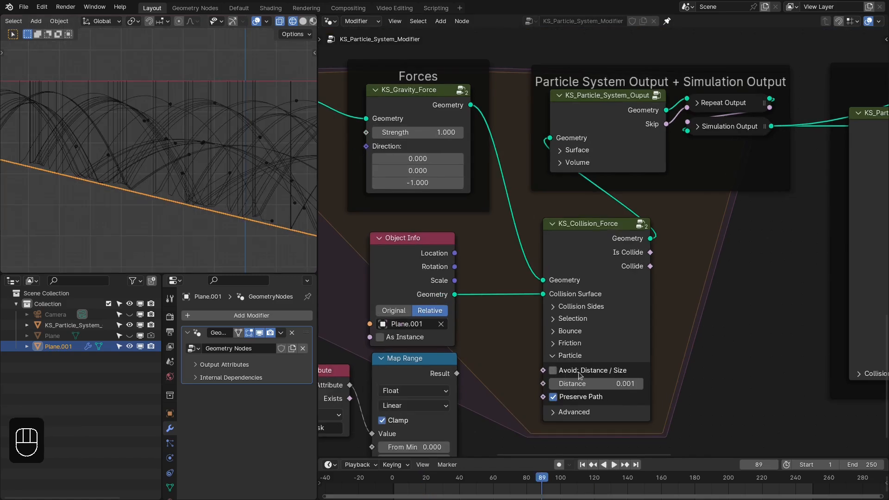
- Enable Avoid: Distance / Size on the collision node and set the Ico Sphere node's radius to 0.5 m
{"action": "left_click", "coordinate": [553, 371]}
{"action": "middle_click_drag", "start_coordinate": [579, 371], "coordinate": [626, 304]}
{"action": "middle_click_drag", "start_coordinate": [791, 295], "coordinate": [528, 301]}
{"action": "middle_click_drag", "start_coordinate": [746, 236], "coordinate": [596, 243]}
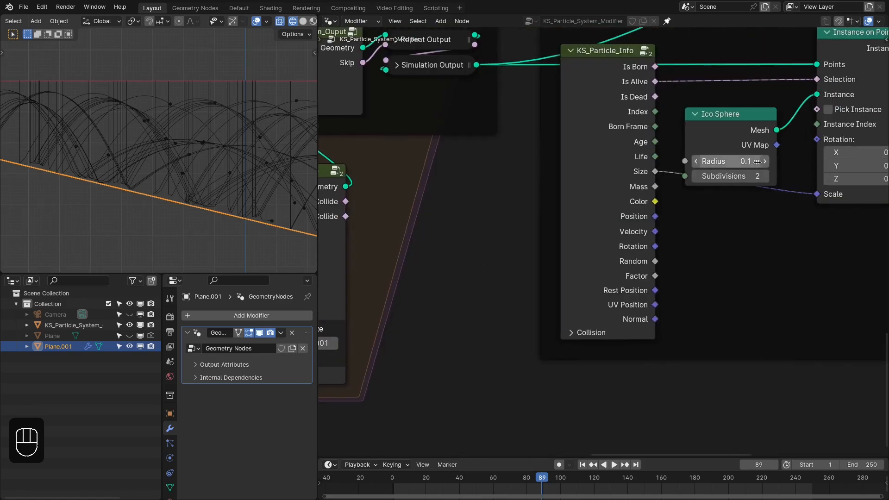
{"action": "left_click", "coordinate": [757, 161]}
{"action": "type", "text": "0.5"}
{"action": "key", "text": "Return"}
{"action": "scroll", "coordinate": [591, 195], "scroll_direction": "down", "scroll_amount": 2}
{"action": "middle_click_drag", "start_coordinate": [590, 195], "coordinate": [726, 241]}
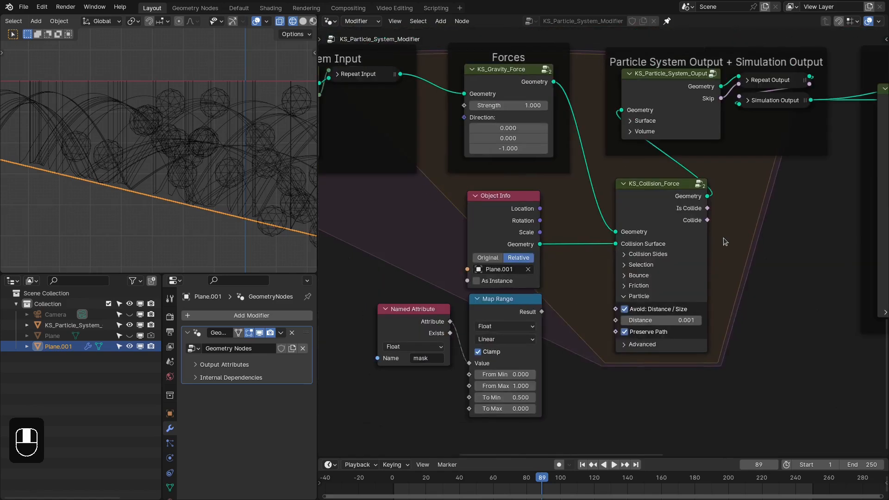
- Replay the simulation from frame 1 with the enlarged particles and both Avoid: Distance / Size and Preserve Path enabled
{"action": "key", "text": "shift+Right"}
{"action": "key", "text": "shift+Left"}
{"action": "key", "text": "space"}
{"action": "key", "text": "space"}
{"action": "key", "text": "space"}
{"action": "key", "text": "space"}
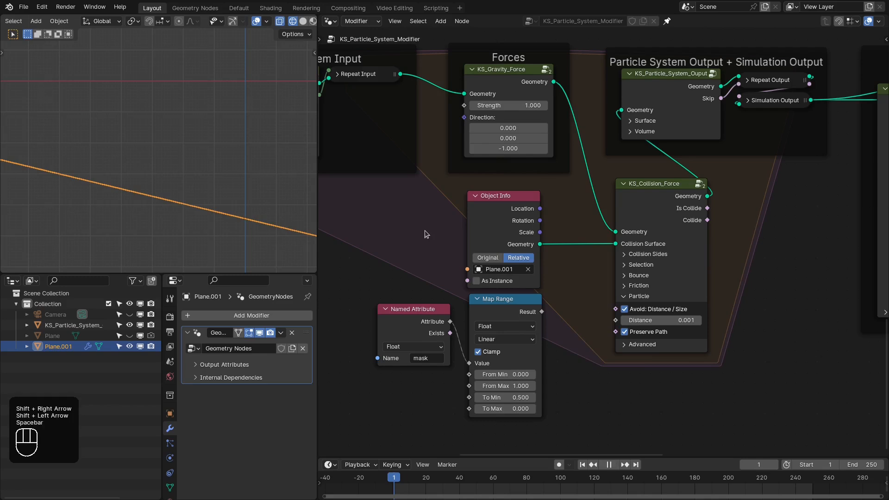
- Disable Preserve Path for the enlarged particles and replay the simulation from frame 1 to frame 106, examining the traces
{"action": "left_click", "coordinate": [625, 332]}
{"action": "key", "text": "shift+Right"}
{"action": "key", "text": "shift+Left"}
{"action": "key", "text": "space"}
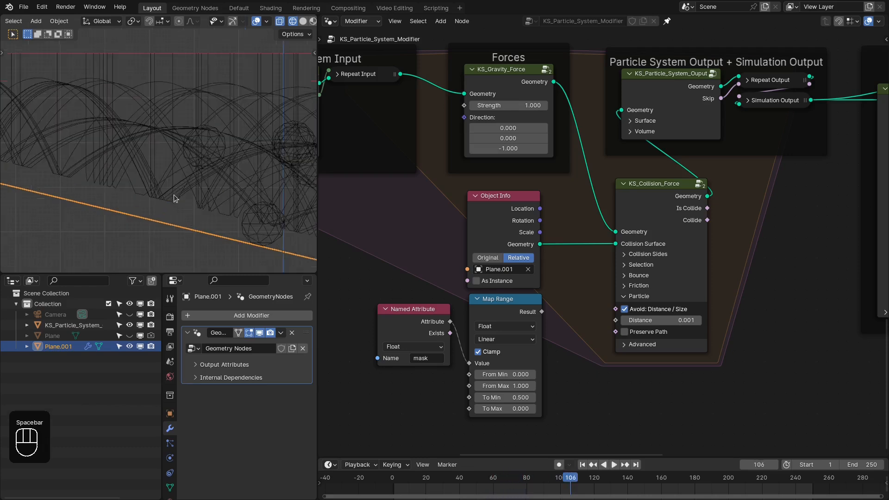
{"action": "key", "text": "space"}
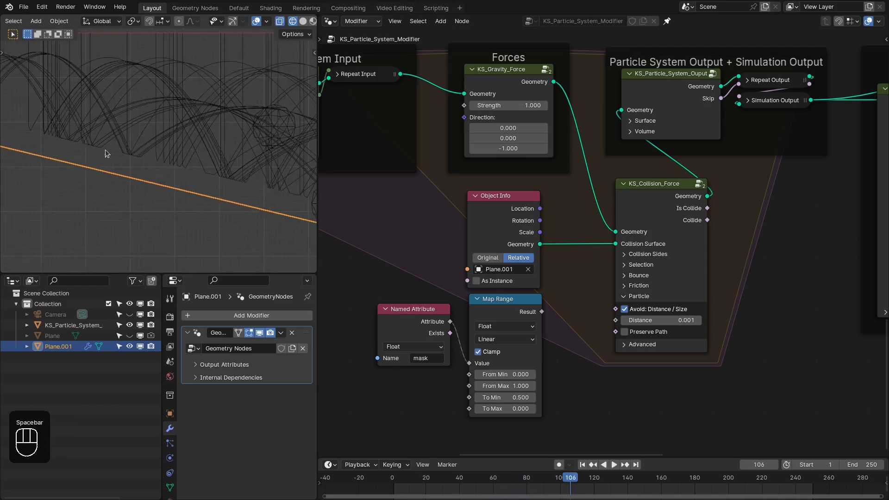
- Turn Preserve Path back on for the enlarged particles and replay the simulation from frame 1 to frame 91
{"action": "left_click", "coordinate": [624, 332]}
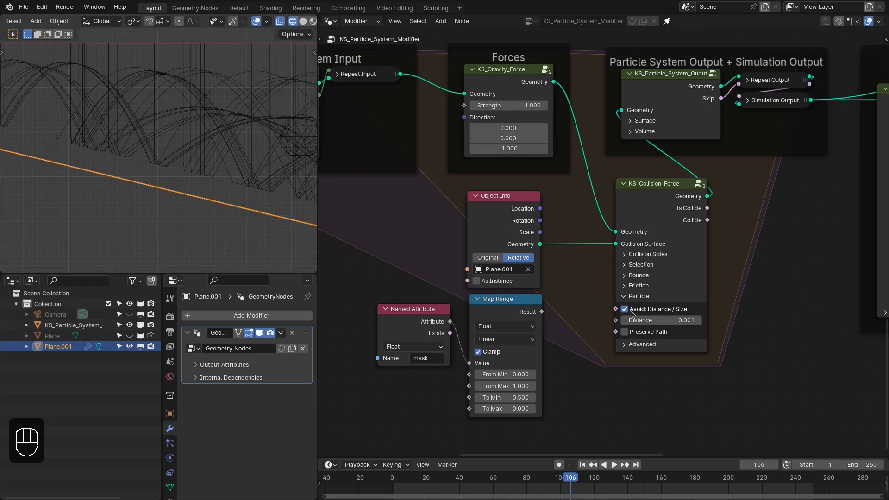
{"action": "key", "text": "shift+Right"}
{"action": "key", "text": "shift+Left"}
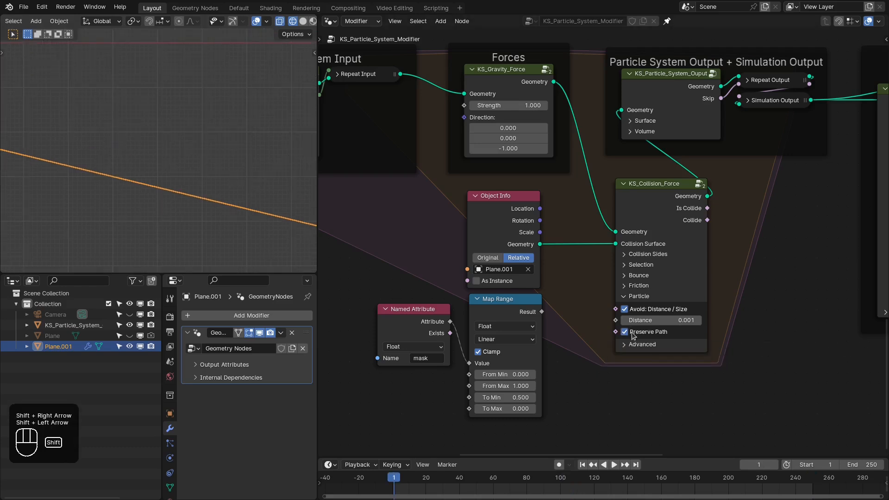
{"action": "key", "text": "space"}
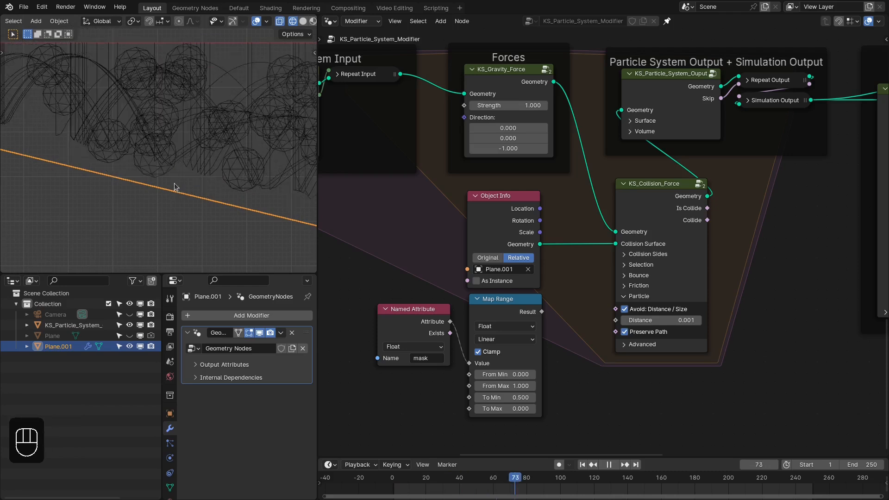
{"action": "key", "text": "space"}
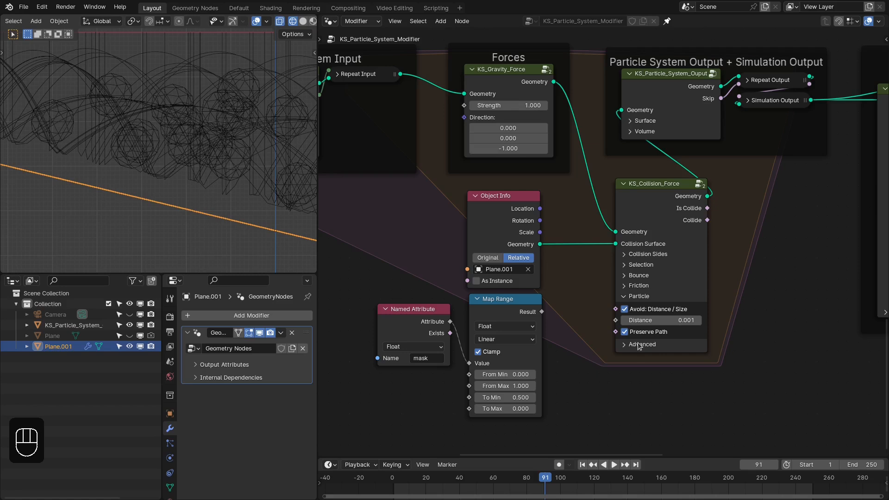
- Collapse the Particle settings of the KS_Collision_Force node and expand its Advanced settings
{"action": "left_click_drag", "start_coordinate": [597, 321], "coordinate": [703, 353]}
{"action": "left_click", "coordinate": [584, 255]}
{"action": "left_click", "coordinate": [587, 268]}
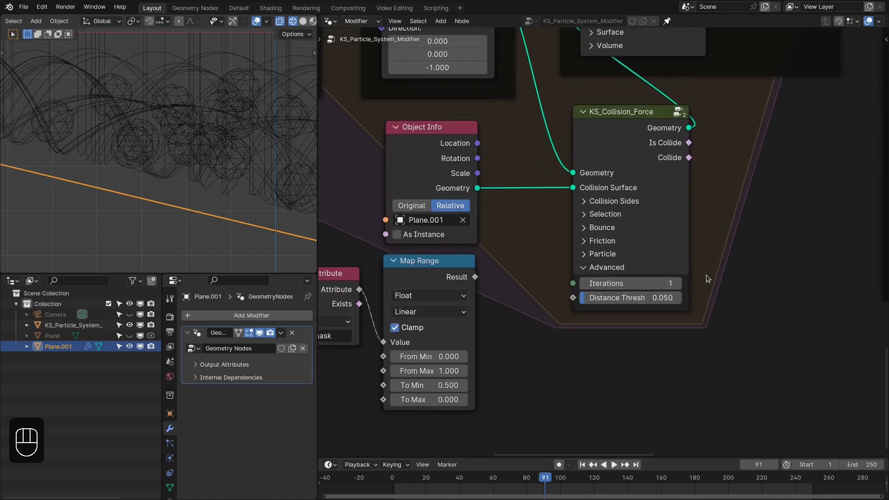
{"action": "middle_click_drag", "start_coordinate": [706, 274], "coordinate": [720, 310]}
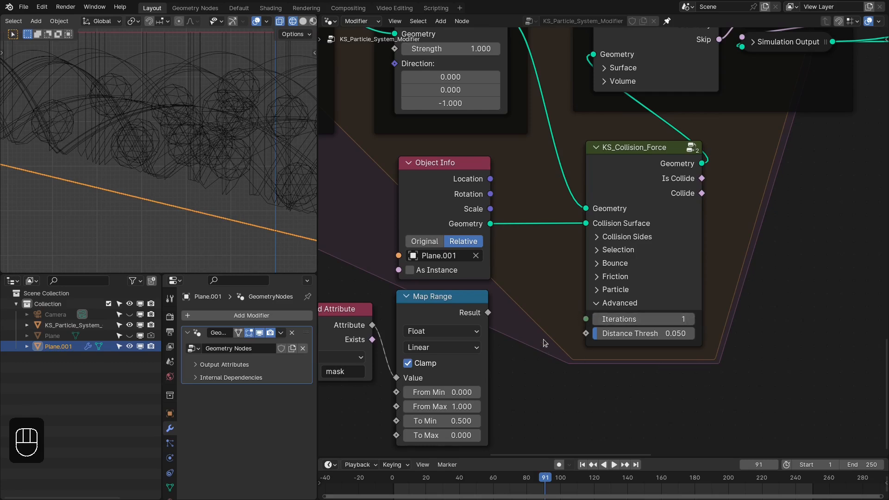
{"action": "middle_click_drag", "start_coordinate": [546, 305], "coordinate": [606, 335]}
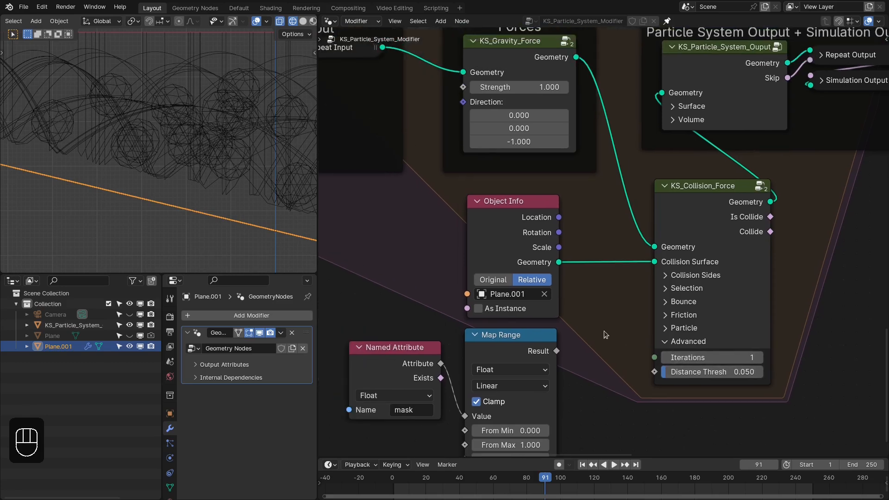
{"action": "scroll", "coordinate": [231, 192], "scroll_direction": "down", "scroll_amount": 4}
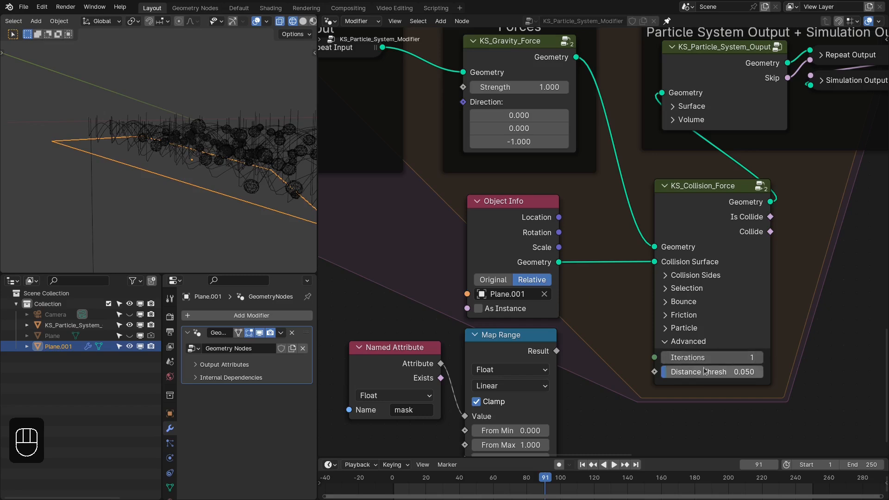
- Examine the Simulation settings of the KS_Particle_System_Input node alongside the collision node's Advanced iterations
{"action": "middle_click_drag", "start_coordinate": [277, 191], "coordinate": [200, 195]}
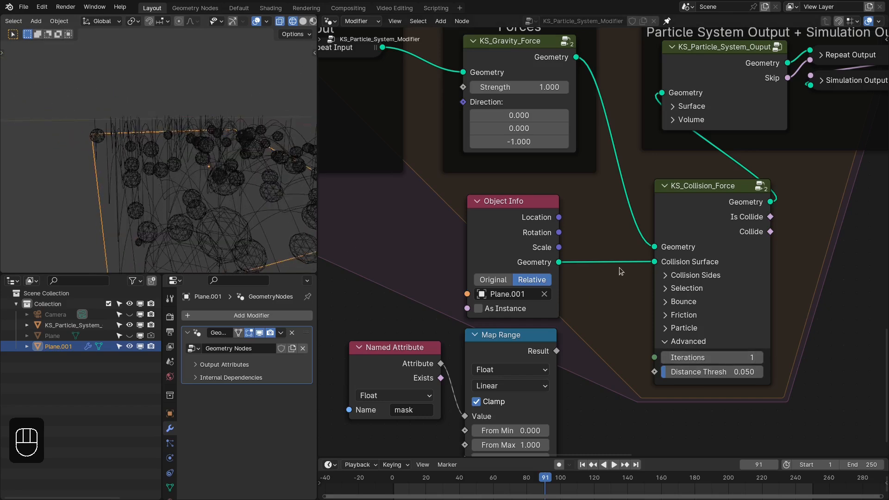
{"action": "scroll", "coordinate": [619, 268], "scroll_direction": "down", "scroll_amount": 3}
{"action": "middle_click_drag", "start_coordinate": [619, 268], "coordinate": [749, 300]}
{"action": "left_click", "coordinate": [393, 169]}
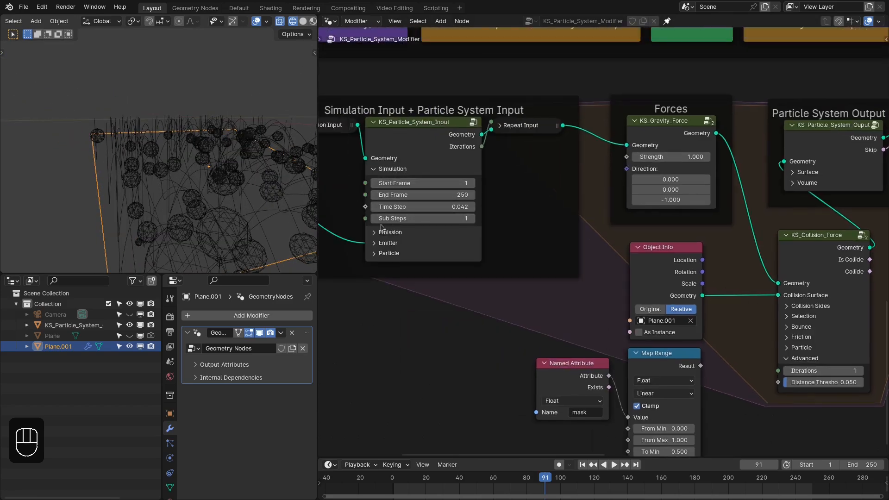
{"action": "left_click", "coordinate": [417, 170]}
{"action": "middle_click_drag", "start_coordinate": [830, 337], "coordinate": [691, 301]}
{"action": "scroll", "coordinate": [690, 301], "scroll_direction": "up", "scroll_amount": 1}
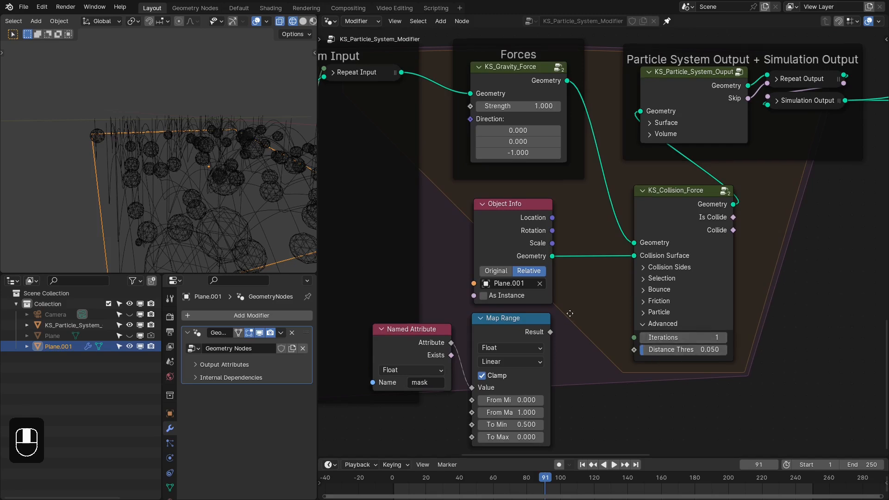
- Move the Named Attribute and Map Range nodes further down and expand only the Bounce and Friction settings of KS_Collision_Force
{"action": "middle_click_drag", "start_coordinate": [570, 313], "coordinate": [706, 331]}
{"action": "middle_click_drag", "start_coordinate": [631, 315], "coordinate": [580, 253]}
{"action": "left_click_drag", "start_coordinate": [524, 392], "coordinate": [589, 304]}
{"action": "left_click_drag", "start_coordinate": [592, 293], "coordinate": [585, 376]}
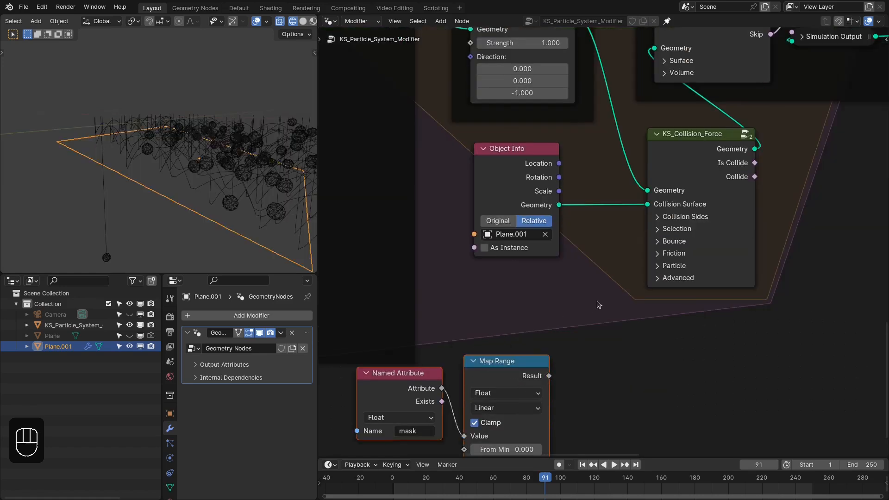
{"action": "left_click", "coordinate": [663, 243]}
{"action": "left_click", "coordinate": [669, 284]}
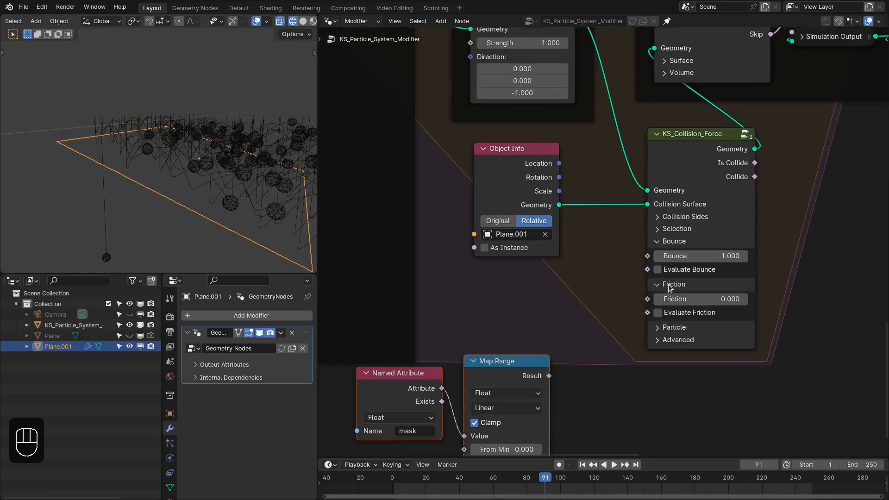
- Examine the Is Collide and Collide outputs of KS_Collision_Force and compare them with the outputs of KS_Particle_Info
{"action": "middle_click_drag", "start_coordinate": [735, 191], "coordinate": [668, 273]}
{"action": "middle_click_drag", "start_coordinate": [685, 241], "coordinate": [581, 239]}
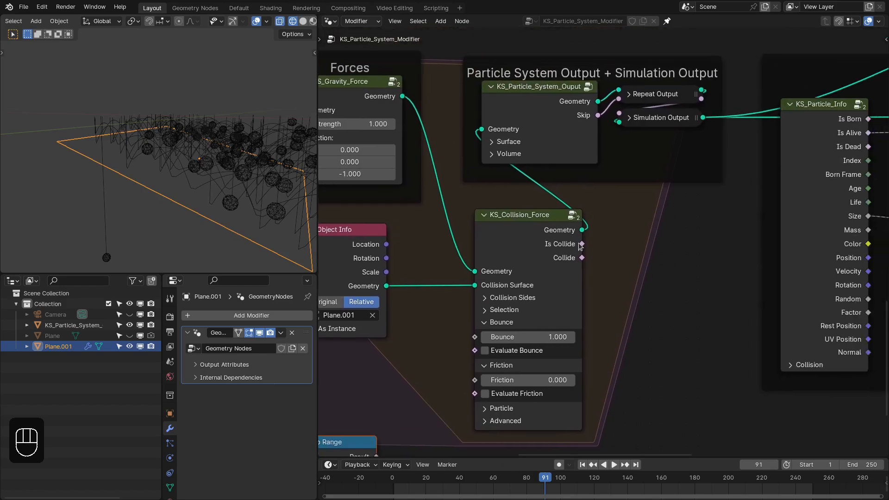
{"action": "scroll", "coordinate": [602, 237], "scroll_direction": "up", "scroll_amount": 1}
{"action": "right_click_drag", "start_coordinate": [626, 227], "coordinate": [550, 268]}
{"action": "left_click_drag", "start_coordinate": [550, 267], "coordinate": [551, 267]}
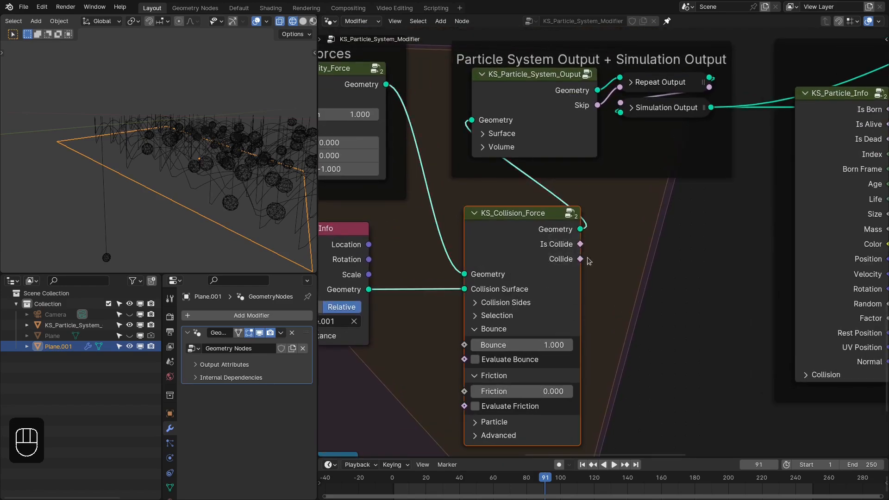
{"action": "scroll", "coordinate": [591, 258], "scroll_direction": "up", "scroll_amount": 1}
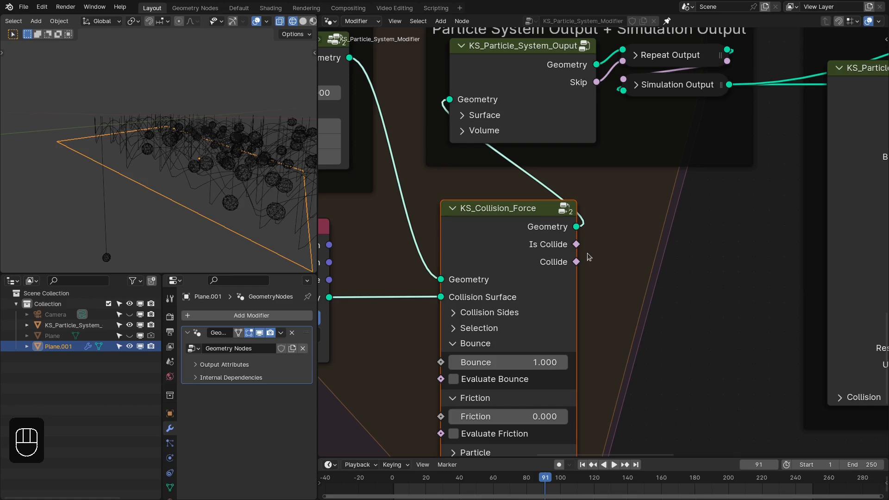
{"action": "scroll", "coordinate": [589, 257], "scroll_direction": "down", "scroll_amount": 3}
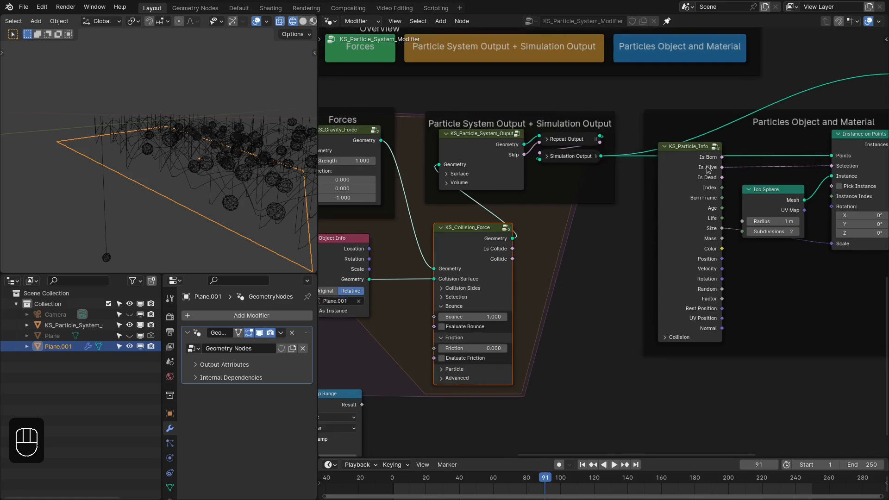
{"action": "scroll", "coordinate": [600, 255], "scroll_direction": "down", "scroll_amount": 3}
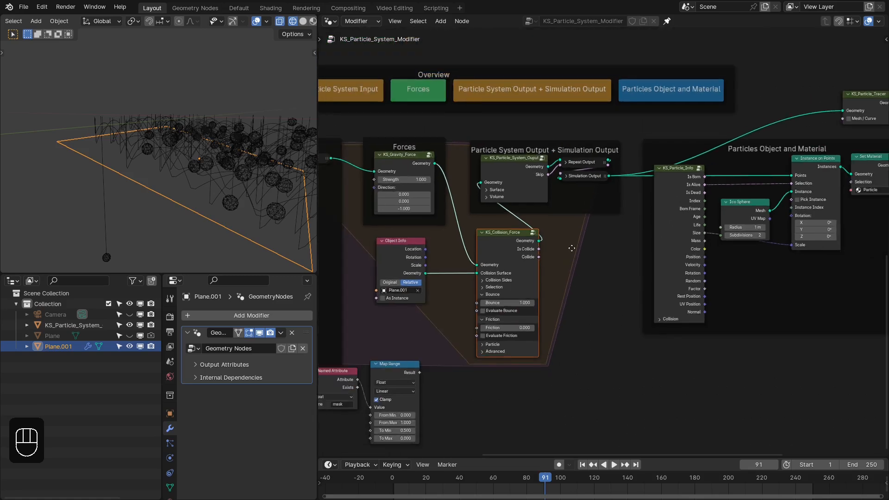
- Inspect the KS_Particle_Info and KS_Particle_Action material nodes of the particle object in the Shading workspace
{"action": "left_click", "coordinate": [271, 8]}
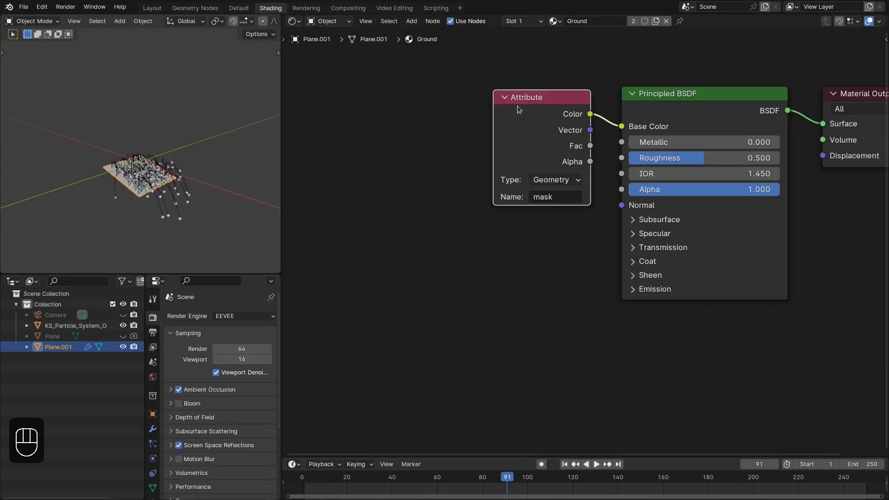
{"action": "scroll", "coordinate": [504, 111], "scroll_direction": "down", "scroll_amount": 1}
{"action": "left_click", "coordinate": [174, 198]}
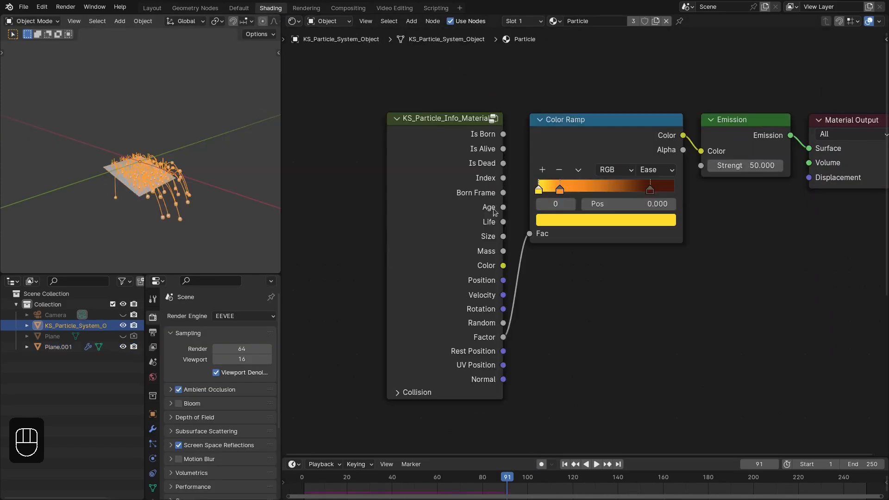
{"action": "scroll", "coordinate": [494, 218], "scroll_direction": "down", "scroll_amount": 1}
{"action": "middle_click_drag", "start_coordinate": [507, 347], "coordinate": [553, 141]}
{"action": "scroll", "coordinate": [494, 260], "scroll_direction": "down", "scroll_amount": 3}
{"action": "left_click", "coordinate": [474, 281]}
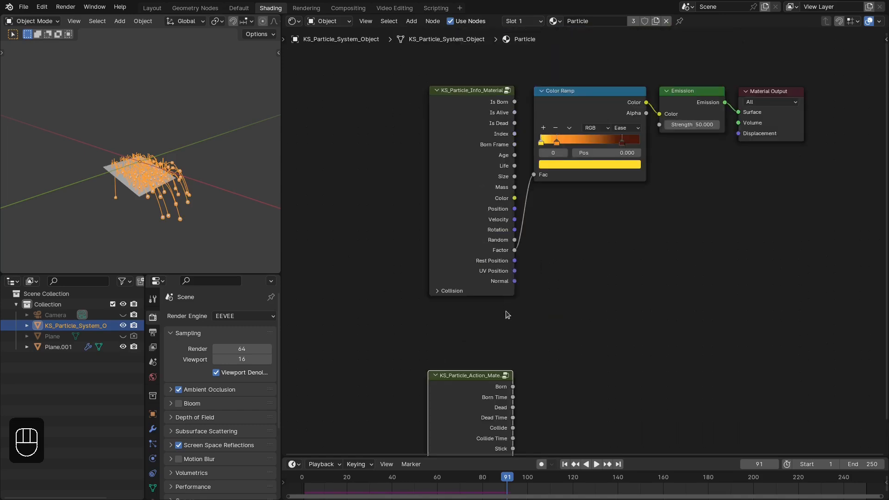
- Return to the Layout workspace and move the Named Attribute and Map Range nodes up beside KS_Collision_Force
{"action": "left_click", "coordinate": [152, 7]}
{"action": "scroll", "coordinate": [598, 204], "scroll_direction": "up", "scroll_amount": 2}
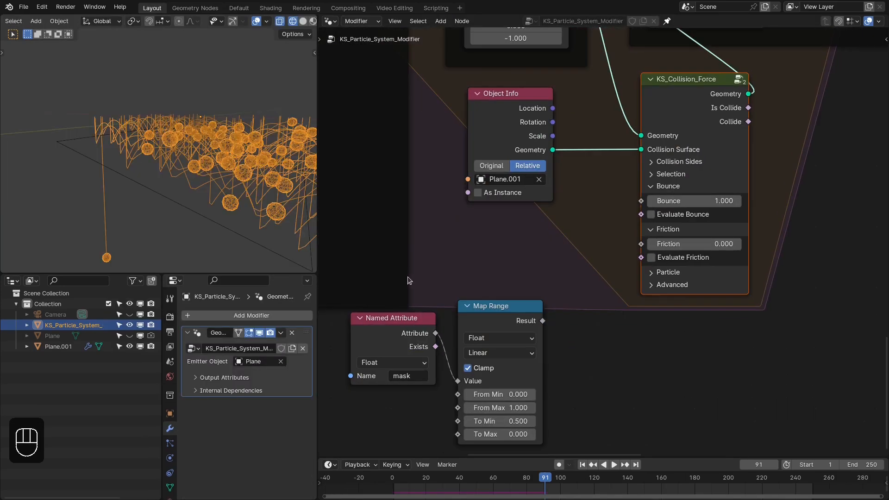
{"action": "left_click_drag", "start_coordinate": [408, 277], "coordinate": [488, 322]}
{"action": "left_click_drag", "start_coordinate": [486, 307], "coordinate": [550, 254]}
{"action": "left_click", "coordinate": [555, 242]}
- Link the Map Range Result to Bounce and the mask Attribute to Friction, with Evaluate Bounce and Evaluate Friction enabled
{"action": "left_click_drag", "start_coordinate": [607, 256], "coordinate": [658, 202]}
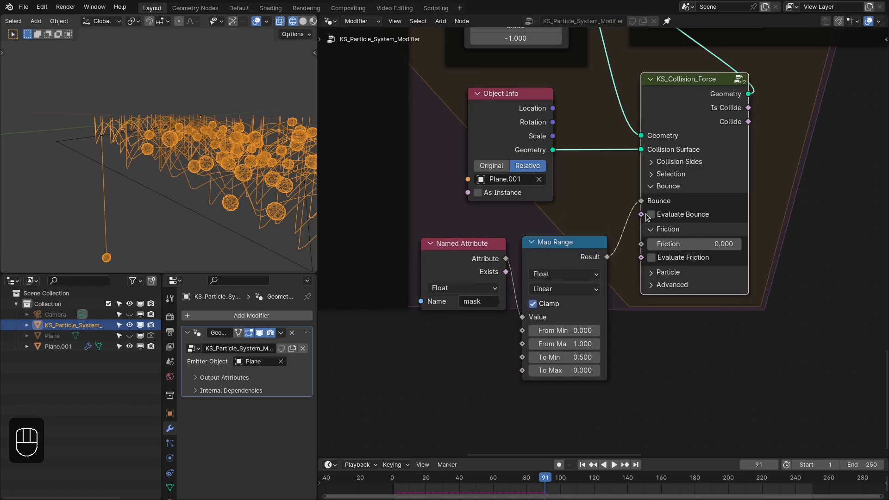
{"action": "left_click", "coordinate": [650, 215]}
{"action": "left_click_drag", "start_coordinate": [641, 244], "coordinate": [507, 259]}
{"action": "left_click_drag", "start_coordinate": [554, 258], "coordinate": [556, 239]}
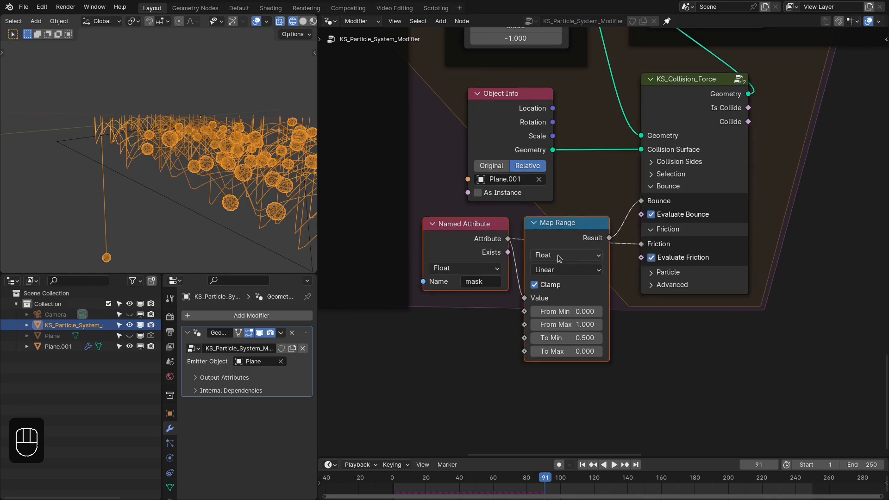
- Play the simulation from frame 1 to frame 81 in front view, examining how the mask drives bounce and friction
{"action": "key", "text": "KP_1"}
{"action": "key", "text": "shift+Right"}
{"action": "key", "text": "shift+Left"}
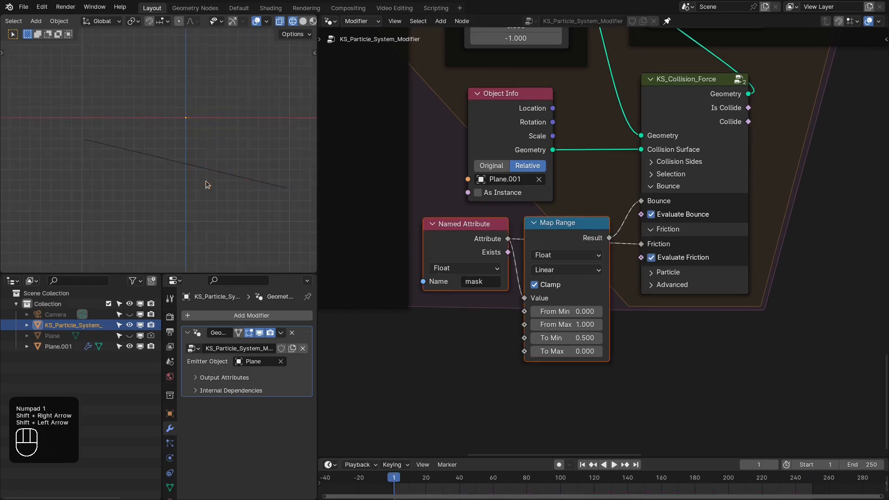
{"action": "key", "text": "space"}
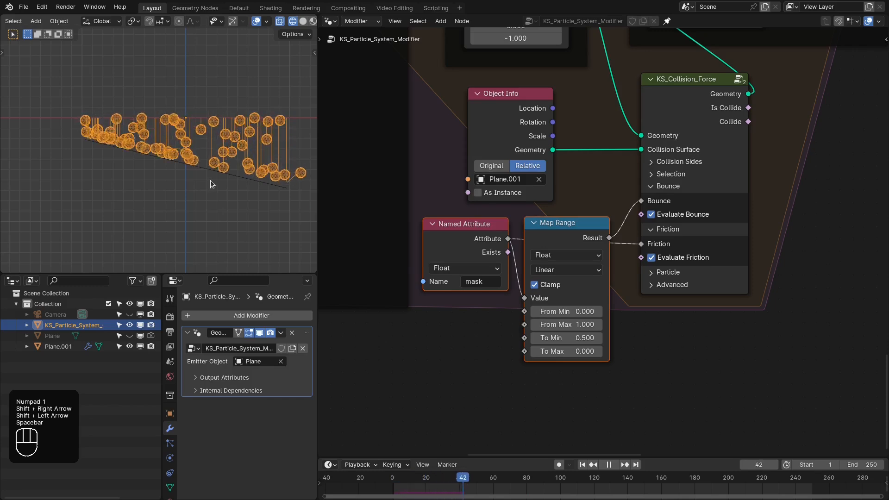
{"action": "key", "text": "space"}
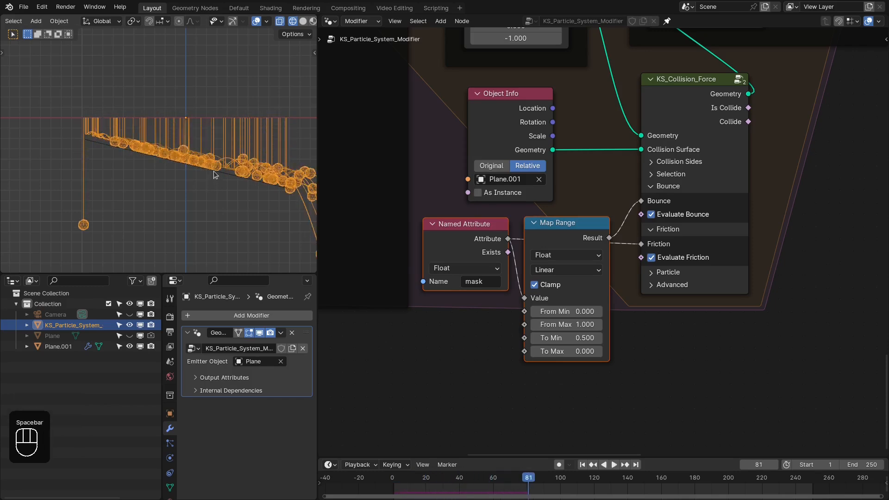
- Scale up the collision plane Plane.001 slightly
{"action": "left_click", "coordinate": [220, 183]}
{"action": "key", "text": "s"}
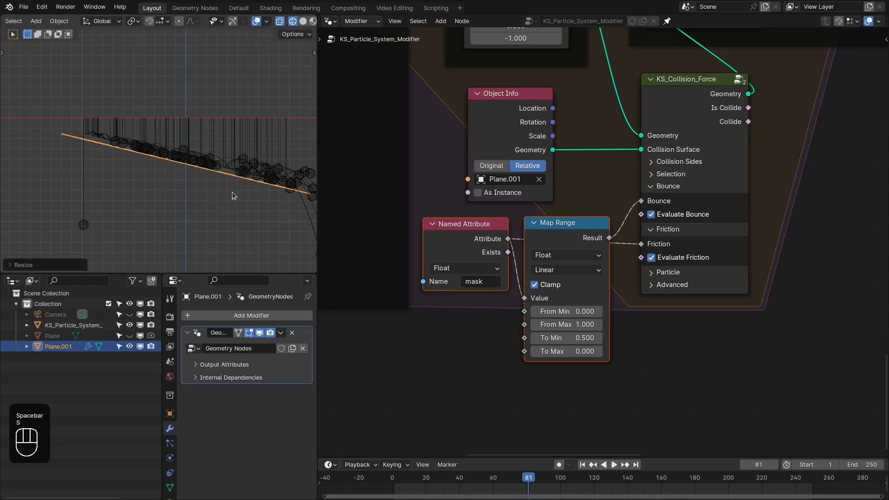
{"action": "left_click", "coordinate": [232, 194]}
- Replay the simulation on the enlarged plane from frame 1 to frame 97, examining the particles in perspective
{"action": "key", "text": "shift+Right"}
{"action": "key", "text": "shift+Left"}
{"action": "key", "text": "space"}
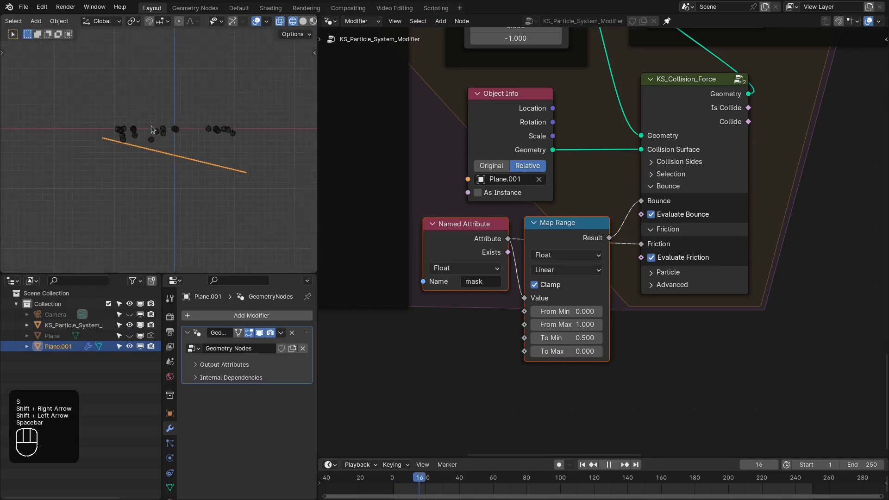
{"action": "middle_click_drag", "start_coordinate": [151, 126], "coordinate": [115, 153]}
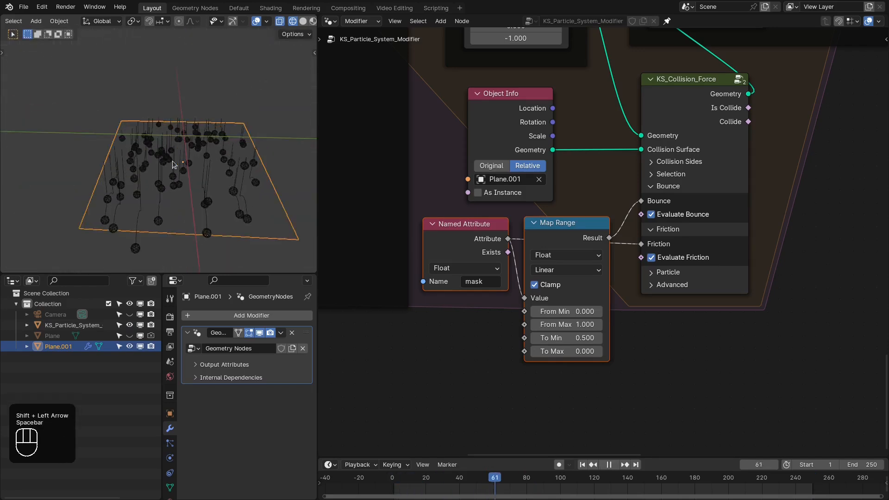
{"action": "middle_click_drag", "start_coordinate": [183, 162], "coordinate": [235, 166]}
{"action": "scroll", "coordinate": [229, 173], "scroll_direction": "up", "scroll_amount": 2}
{"action": "key", "text": "space"}
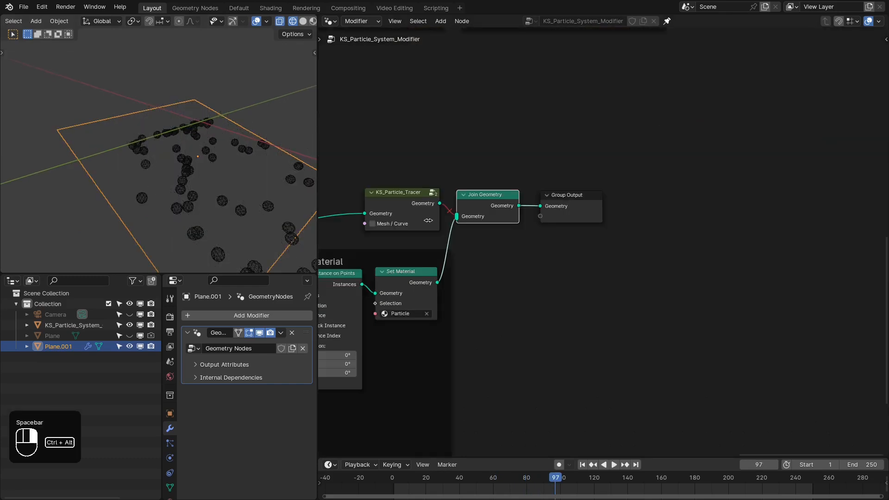
- Mute the link from KS_Particle_Tracer to Join Geometry and move the Join Geometry and Group Output nodes further along
{"action": "left_click_drag", "start_coordinate": [570, 213], "coordinate": [667, 229]}
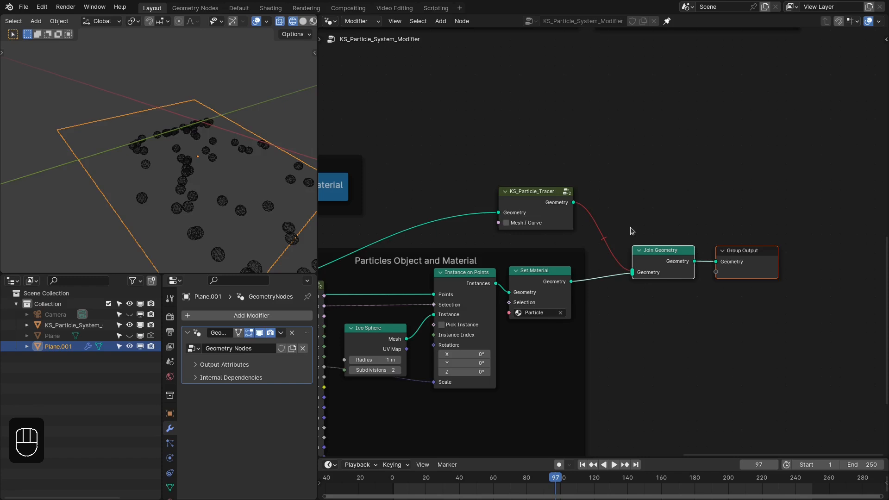
{"action": "middle_click_drag", "start_coordinate": [631, 228], "coordinate": [705, 215]}
{"action": "left_click_drag", "start_coordinate": [717, 206], "coordinate": [834, 268]}
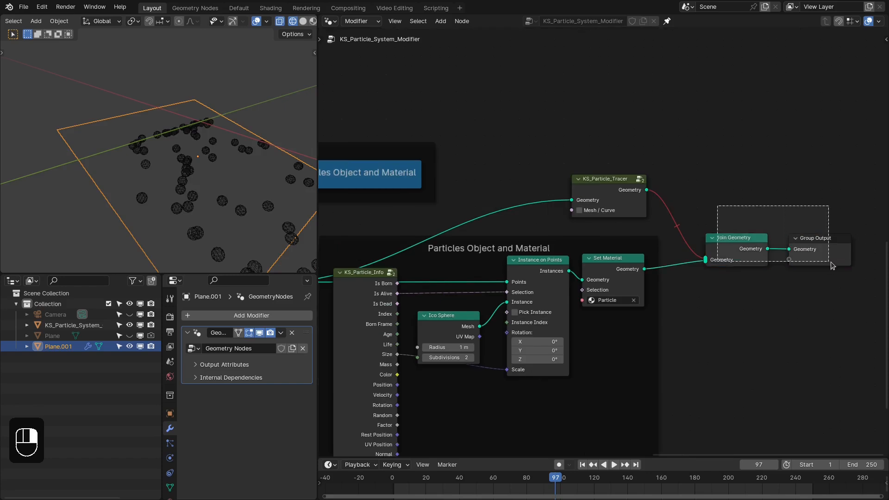
{"action": "left_click_drag", "start_coordinate": [834, 267], "coordinate": [836, 270]}
{"action": "left_click_drag", "start_coordinate": [828, 255], "coordinate": [820, 270]}
- Insert a Set Shade Smooth node between the Ico Sphere and the Instance input of Instance on Points
{"action": "left_click", "coordinate": [505, 181]}
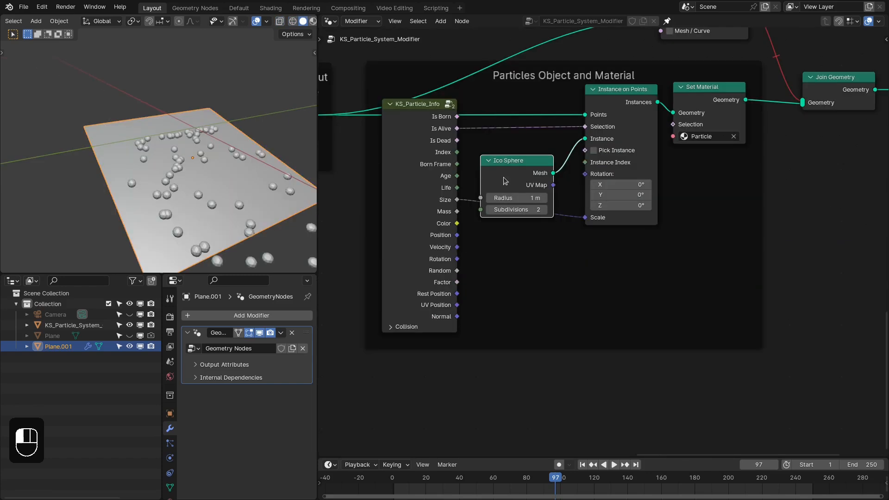
{"action": "left_click_drag", "start_coordinate": [554, 173], "coordinate": [591, 271]}
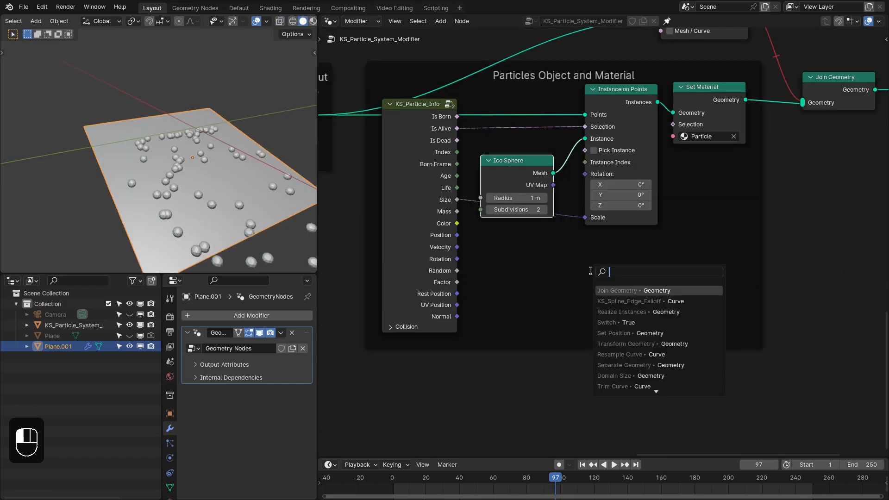
{"action": "type", "text": "set shade"}
{"action": "key", "text": "Return"}
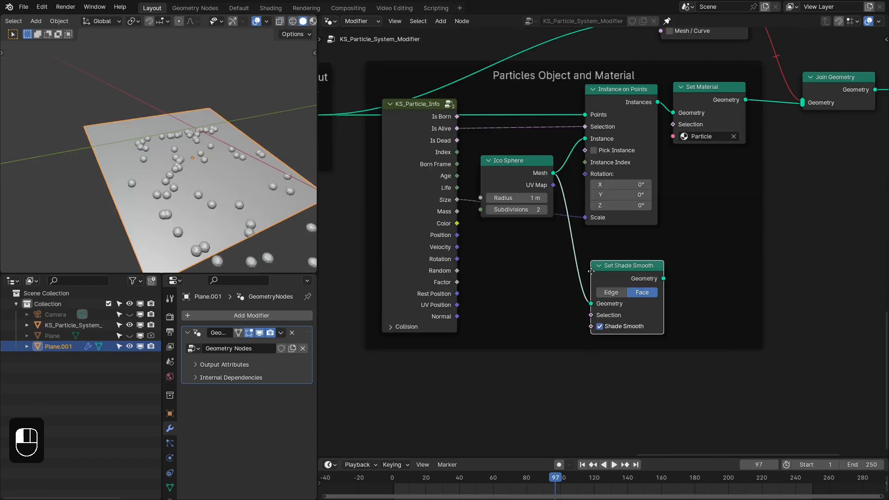
{"action": "left_click", "coordinate": [480, 237]}
{"action": "mouse_move", "coordinate": [552, 245]}
{"action": "left_mouse_down"}
{"action": "mouse_move", "coordinate": [585, 183]}
{"action": "mouse_move", "coordinate": [585, 138]}
{"action": "left_mouse_up"}
- Switch the viewport to rendered shading and look over the glowing particles and the available force nodes
{"action": "key", "text": "z"}
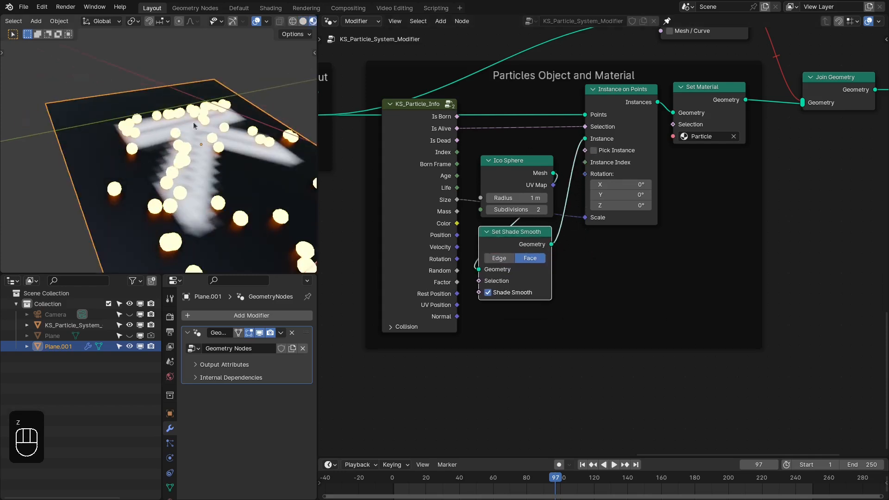
{"action": "scroll", "coordinate": [203, 156], "scroll_direction": "down", "scroll_amount": 2}
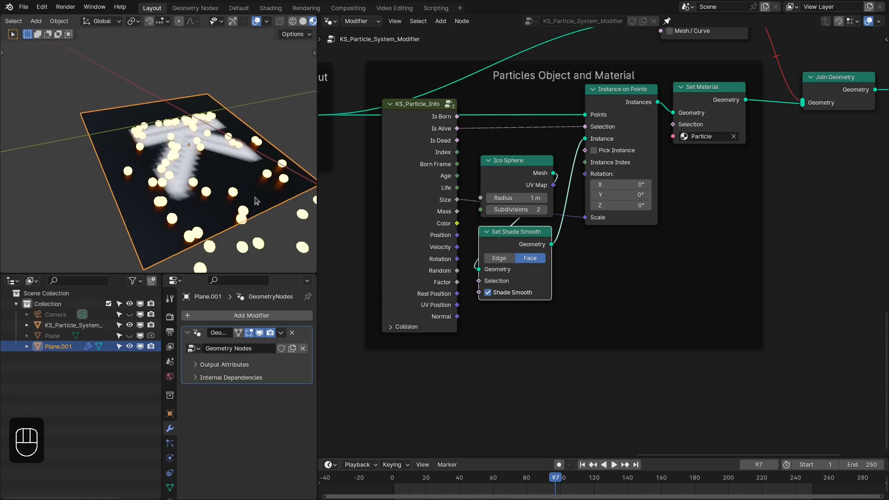
{"action": "scroll", "coordinate": [470, 198], "scroll_direction": "down", "scroll_amount": 3}
{"action": "middle_click_drag", "start_coordinate": [345, 262], "coordinate": [689, 3]}
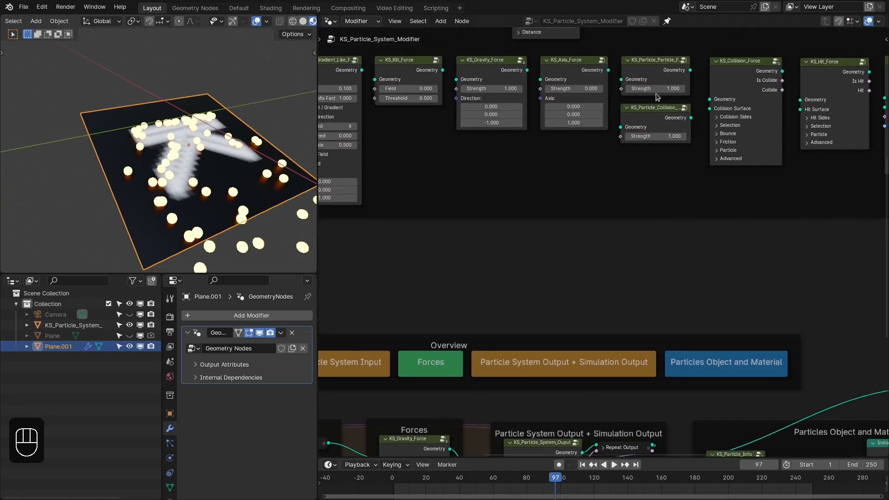
- Open the particle object's Particle material in the Shading workspace and add a Particle Info node beside KS_Particle_Info_Material
{"action": "left_click", "coordinate": [270, 8]}
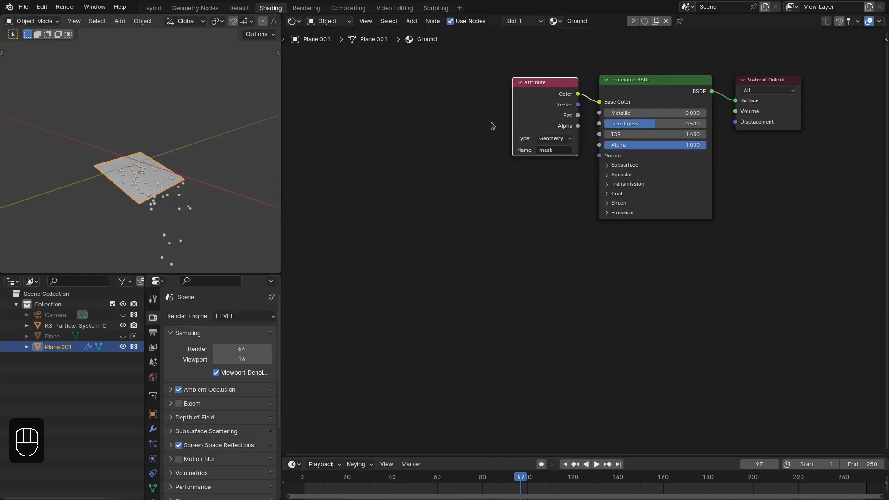
{"action": "left_click", "coordinate": [179, 209]}
{"action": "middle_click_drag", "start_coordinate": [588, 256], "coordinate": [583, 218]}
{"action": "scroll", "coordinate": [489, 164], "scroll_direction": "up", "scroll_amount": 1}
{"action": "middle_click_drag", "start_coordinate": [416, 113], "coordinate": [544, 199]}
{"action": "scroll", "coordinate": [544, 198], "scroll_direction": "up", "scroll_amount": 1}
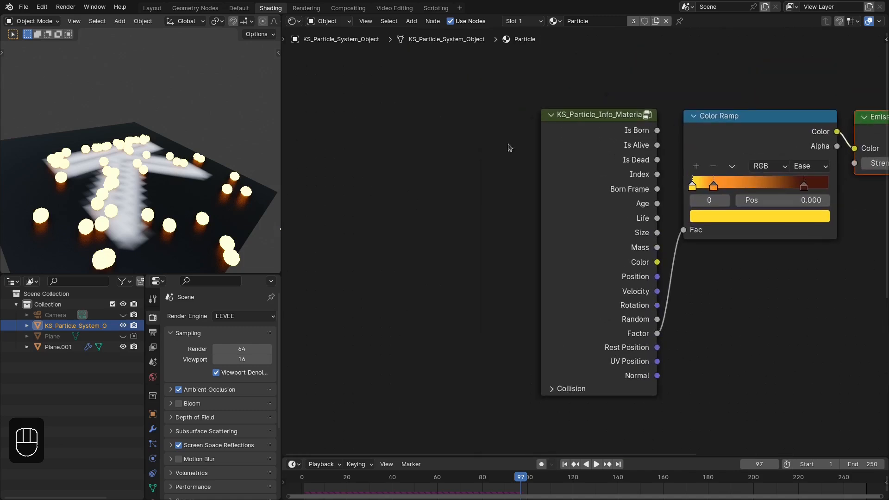
{"action": "key", "text": "shift+a"}
{"action": "left_click", "coordinate": [435, 135]}
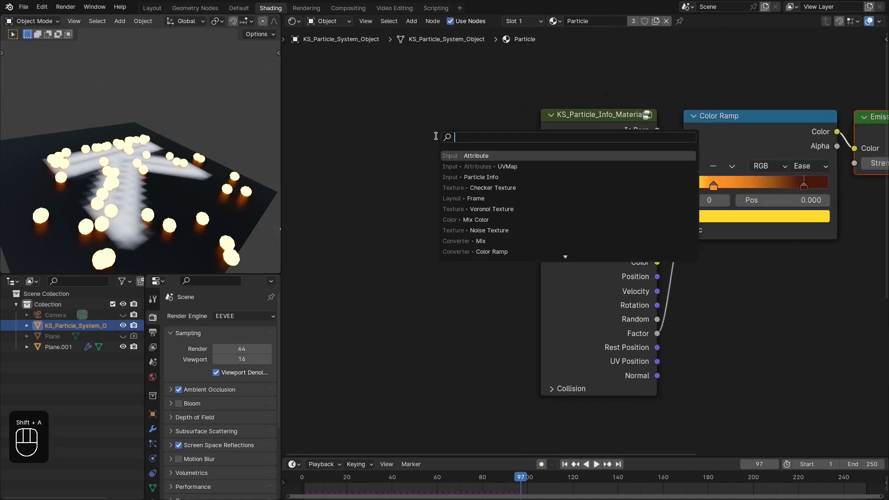
{"action": "type", "text": "part"}
{"action": "key", "text": "Return"}
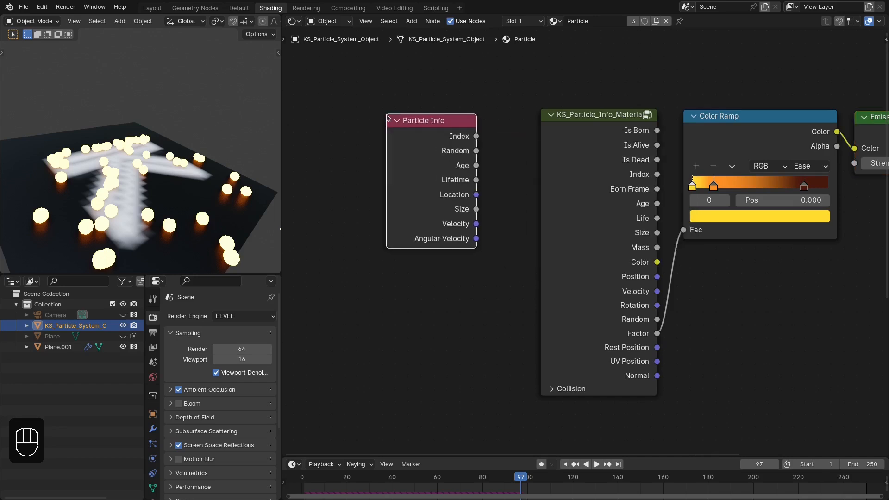
- Delete the Particle Info node beside KS_Particle_Info_Material
{"action": "right_click_drag", "start_coordinate": [357, 106], "coordinate": [483, 254]}
{"action": "left_click", "coordinate": [463, 218]}
{"action": "key", "text": "x"}
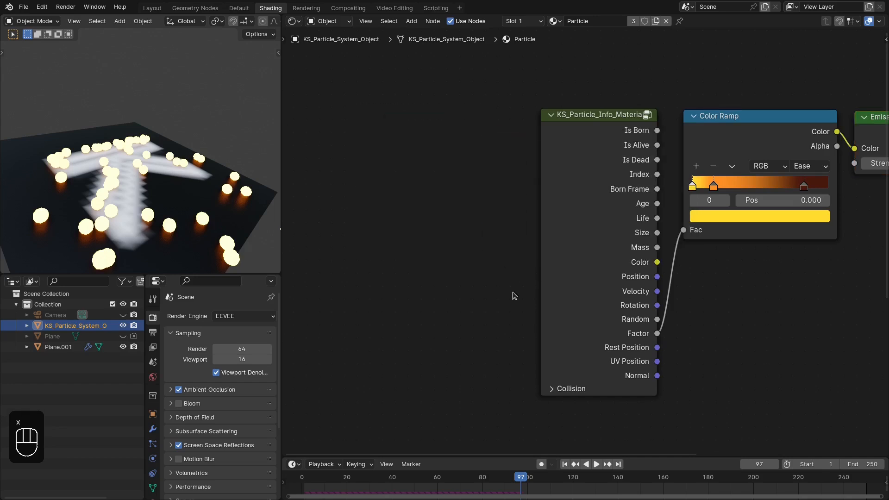
- Examine the outputs of the KS_Particle_Info_Material and KS_Particle_Action_Material nodes
{"action": "middle_click_drag", "start_coordinate": [625, 190], "coordinate": [541, 135]}
{"action": "left_click_drag", "start_coordinate": [419, 76], "coordinate": [594, 318]}
{"action": "middle_click_drag", "start_coordinate": [479, 341], "coordinate": [464, 241]}
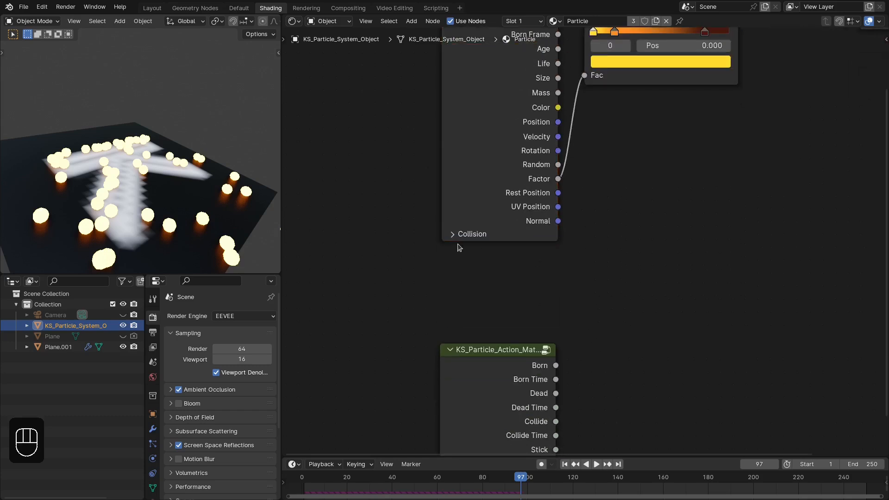
{"action": "left_click", "coordinate": [466, 235]}
{"action": "left_click_drag", "start_coordinate": [410, 279], "coordinate": [570, 391]}
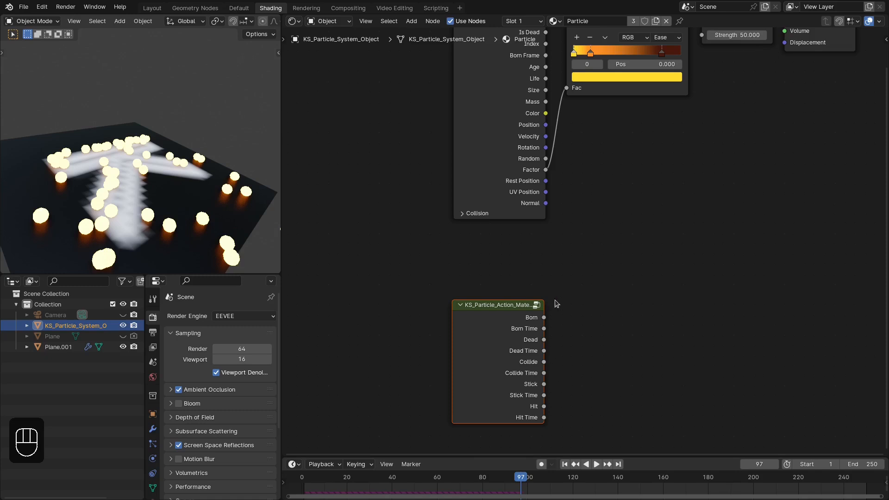
{"action": "scroll", "coordinate": [584, 287], "scroll_direction": "down", "scroll_amount": 3}
{"action": "middle_click_drag", "start_coordinate": [598, 290], "coordinate": [563, 394]}
{"action": "scroll", "coordinate": [563, 389], "scroll_direction": "up", "scroll_amount": 2}
{"action": "middle_click_drag", "start_coordinate": [563, 357], "coordinate": [563, 311]}
{"action": "scroll", "coordinate": [562, 311], "scroll_direction": "up", "scroll_amount": 2}
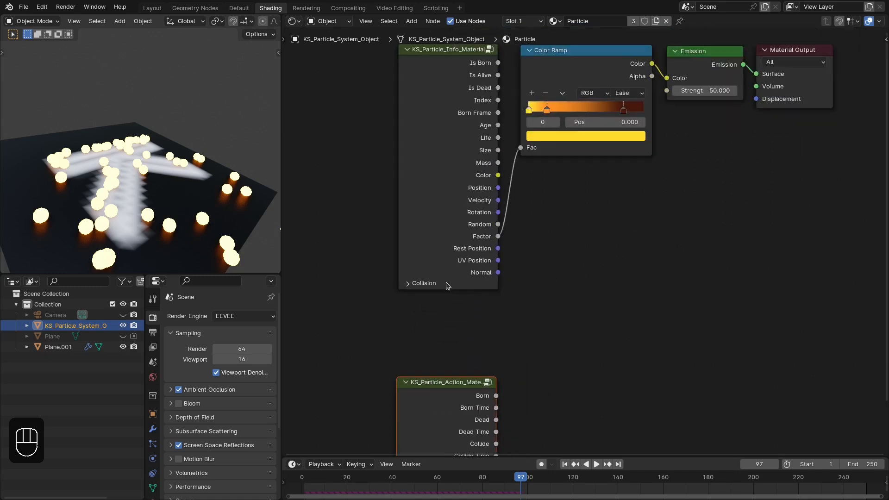
- Expand the Collision outputs of KS_Particle_Info_Material and connect Is Collide to the Emission node's Strength
{"action": "left_click", "coordinate": [448, 284]}
{"action": "left_click_drag", "start_coordinate": [498, 297], "coordinate": [667, 91]}
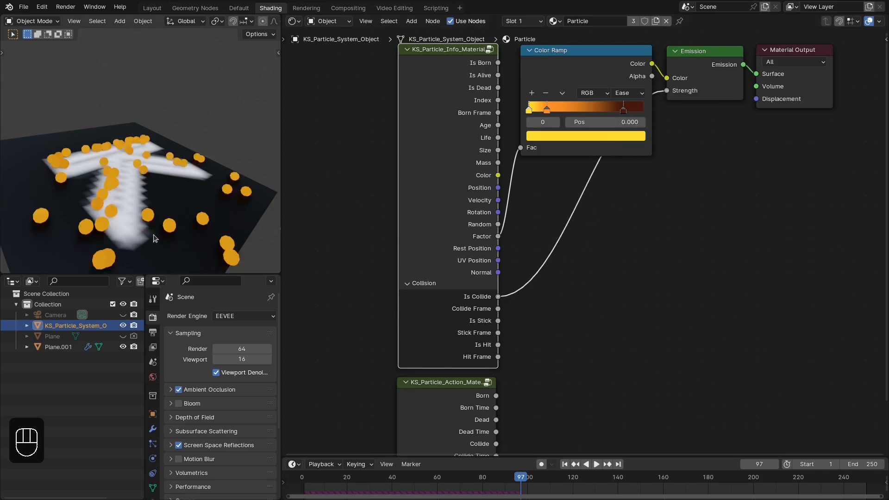
- View the particles from the front and play the simulation from frame 1 to check the Is Collide glow
{"action": "key", "text": "KP_1"}
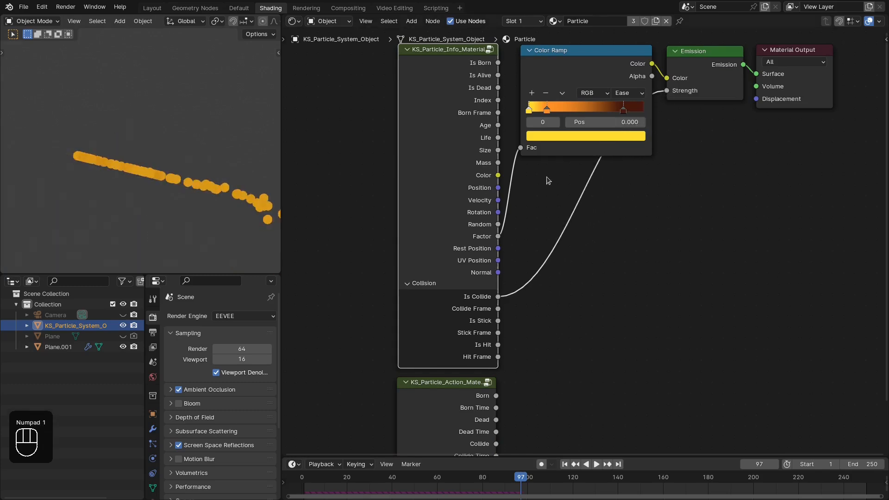
{"action": "key", "text": "z"}
{"action": "key", "text": "z"}
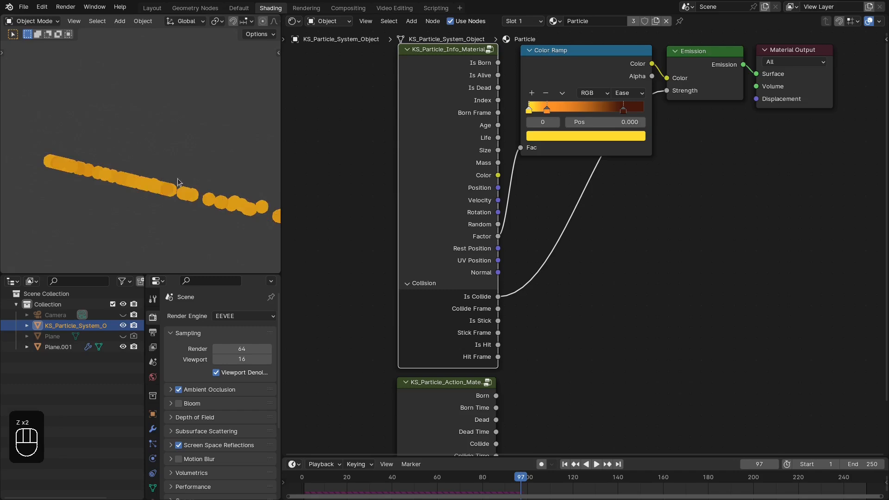
{"action": "middle_click_drag", "start_coordinate": [177, 179], "coordinate": [176, 191], "text": "ctrl"}
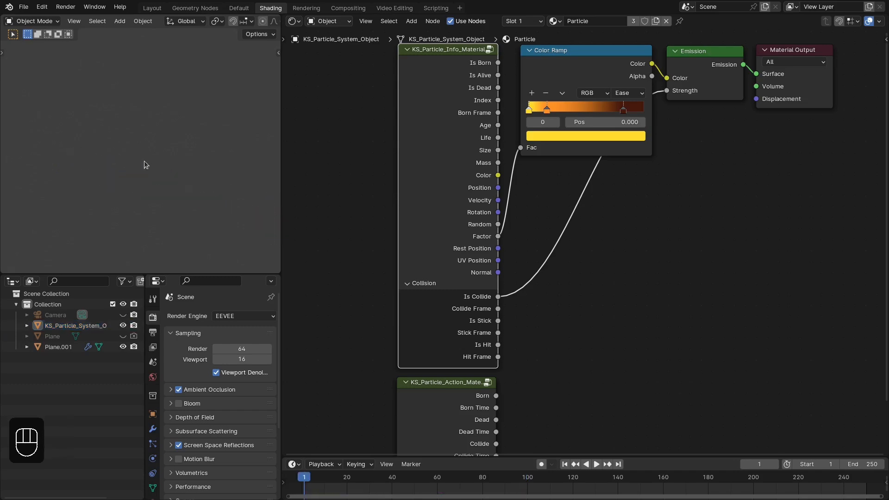
{"action": "key", "text": "z"}
{"action": "key", "text": "z"}
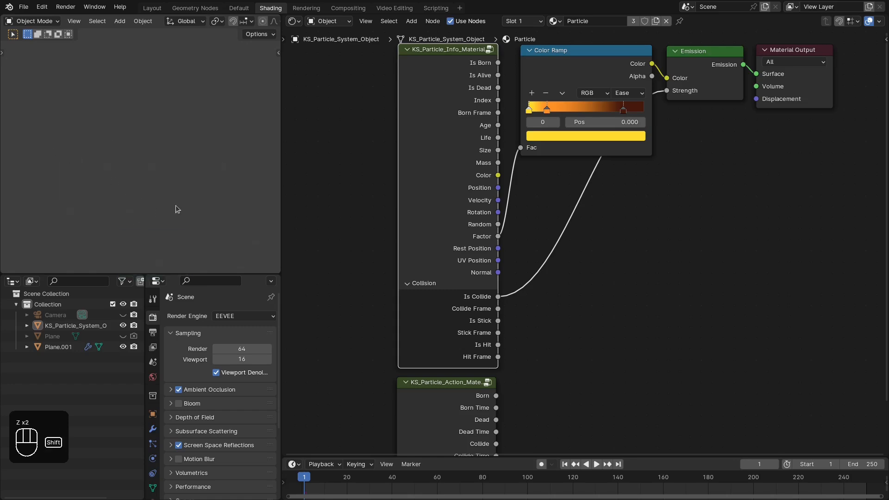
{"action": "key", "text": "space"}
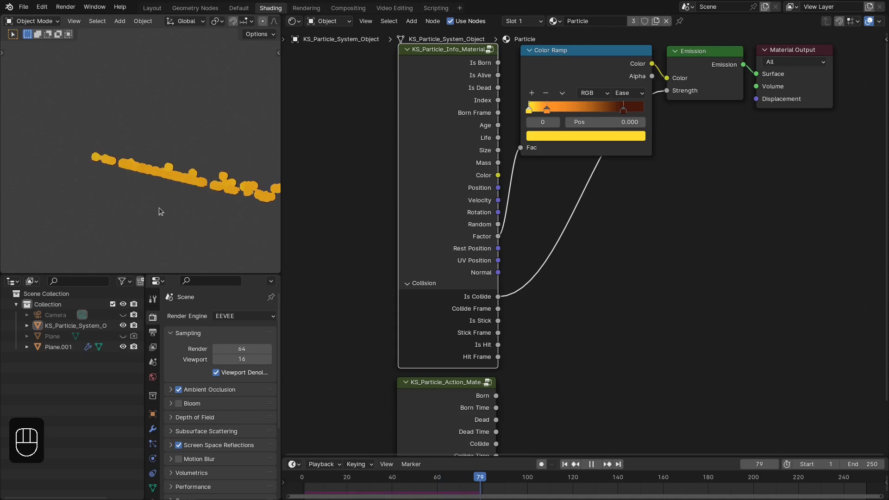
{"action": "key", "text": "space"}
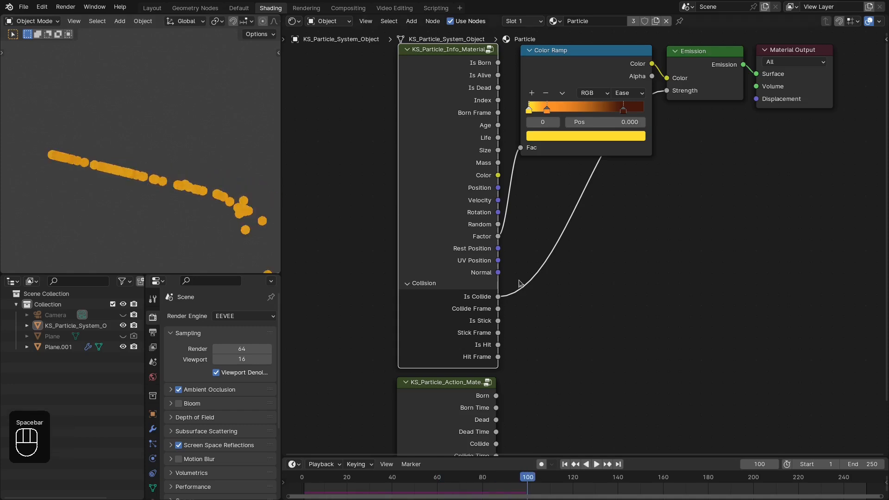
- Cut the Is Collide link and connect the Collide output of KS_Particle_Action_Material to the Emission Strength
{"action": "right_click_drag", "start_coordinate": [522, 258], "coordinate": [522, 347], "text": "ctrl"}
{"action": "middle_click_drag", "start_coordinate": [504, 416], "coordinate": [477, 368]}
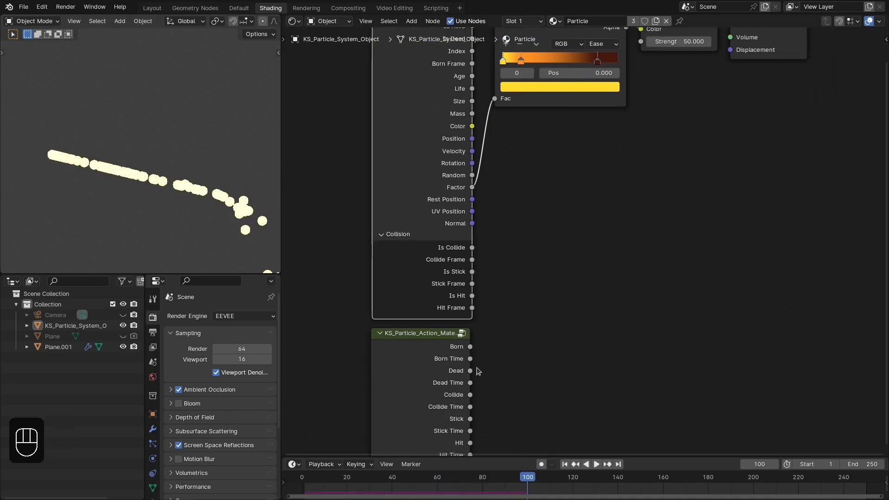
{"action": "left_click_drag", "start_coordinate": [470, 395], "coordinate": [641, 77]}
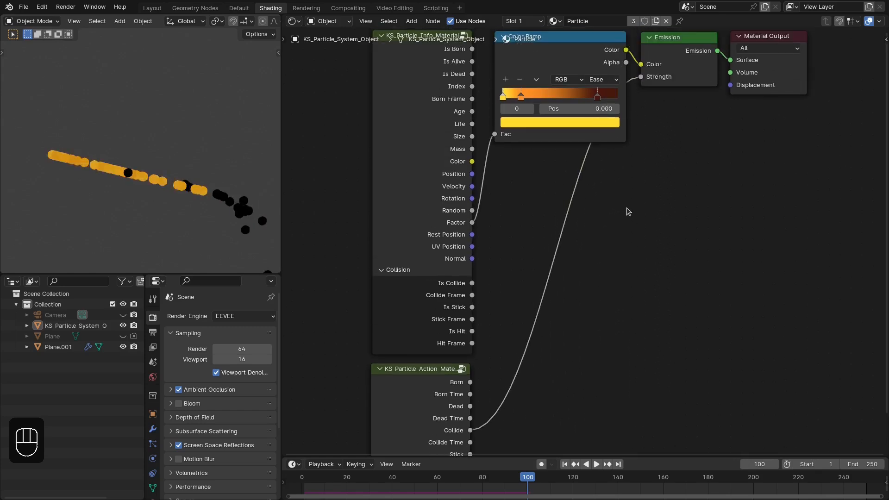
- Play the simulation again from frame 1 to compare how the Collide output drives the particle glow
{"action": "key", "text": "shift+Right"}
{"action": "key", "text": "shift+Left"}
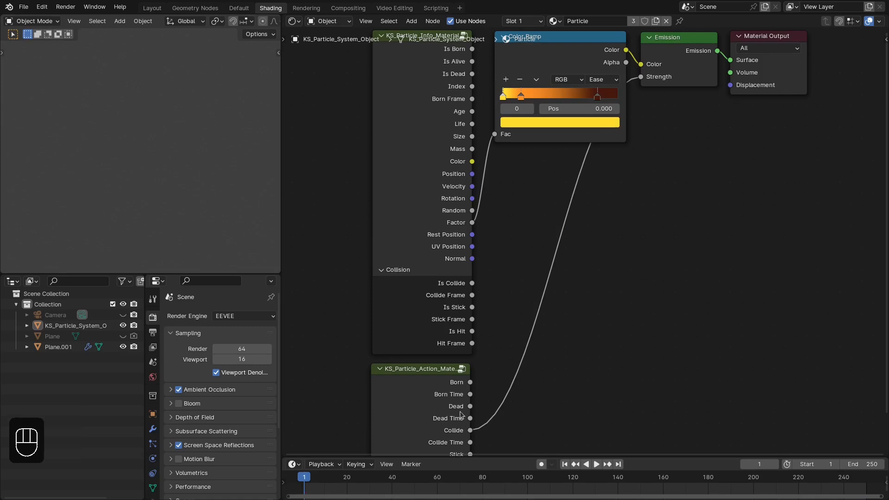
{"action": "key", "text": "space"}
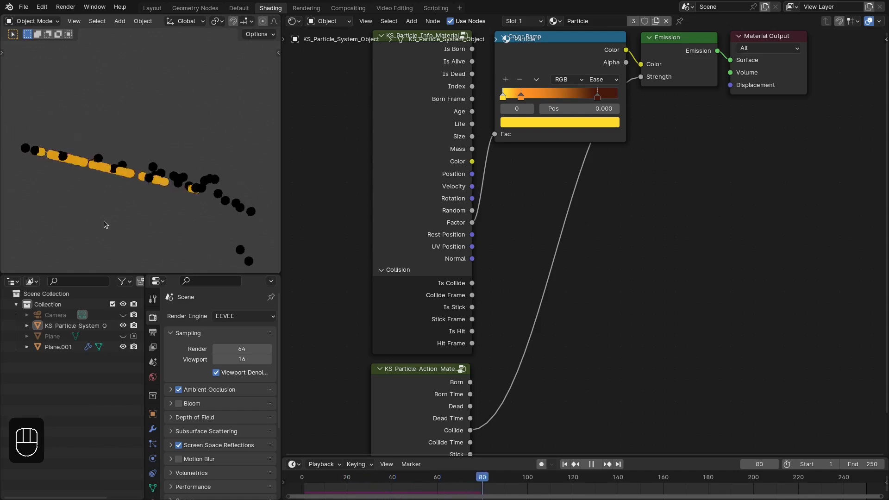
{"action": "key", "text": "space"}
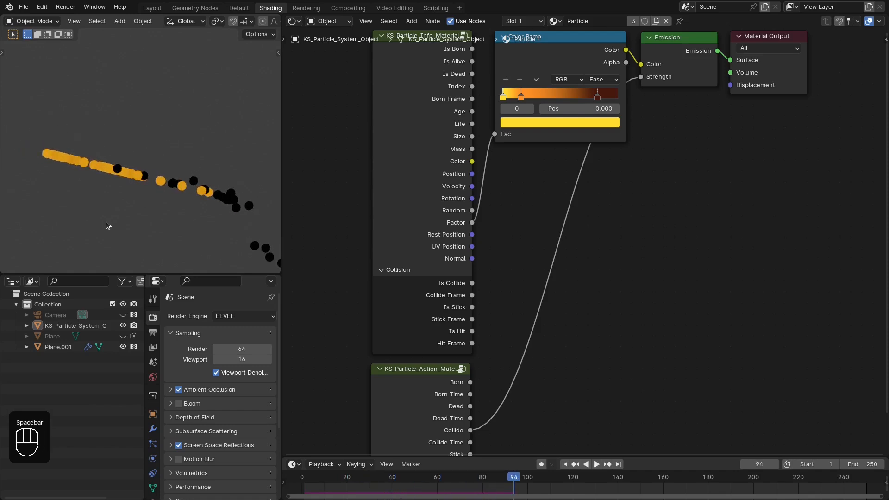
{"action": "key", "text": "space"}
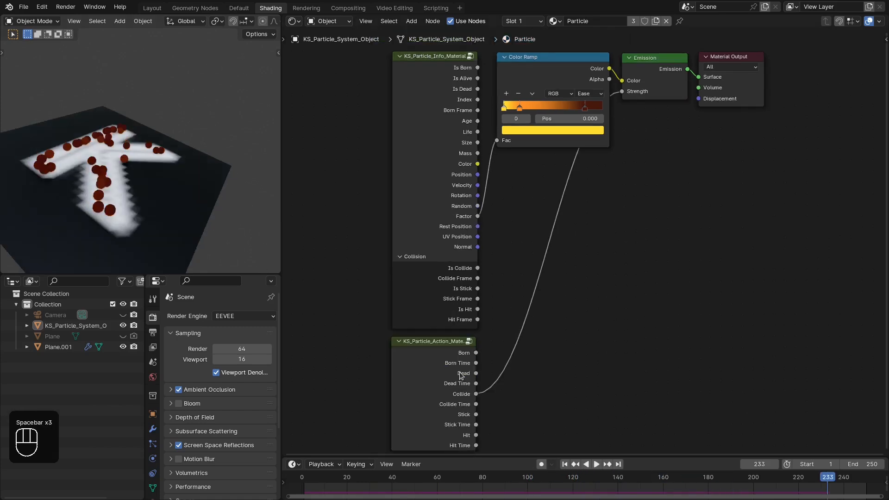
- Collapse the Collision outputs of KS_Particle_Info_Material and cut the link from Collide to the Emission Strength
{"action": "key", "text": "Home"}
{"action": "scroll", "coordinate": [432, 213], "scroll_direction": "up", "scroll_amount": 1}
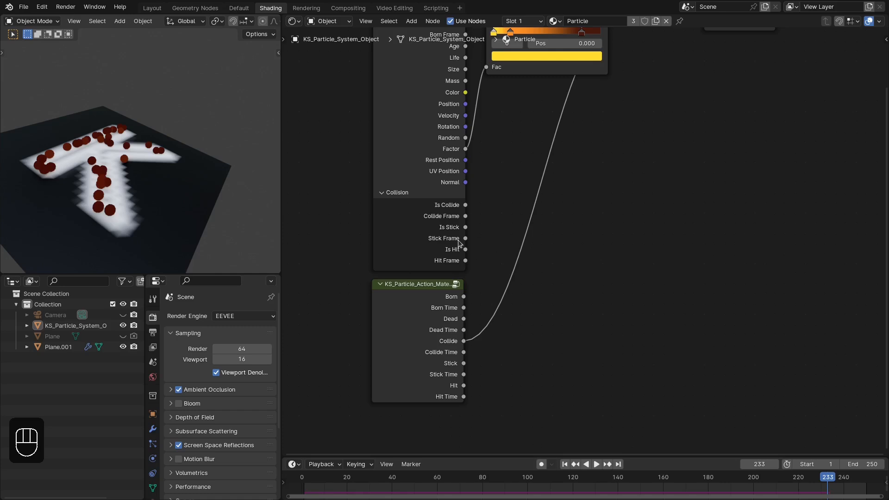
{"action": "left_click", "coordinate": [459, 193]}
{"action": "middle_click_drag", "start_coordinate": [550, 152], "coordinate": [492, 297]}
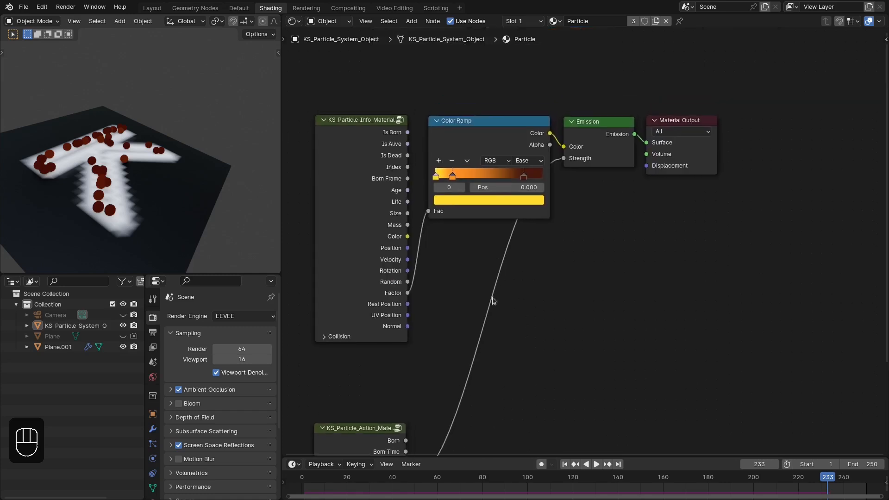
{"action": "right_click_drag", "start_coordinate": [471, 268], "coordinate": [518, 309], "text": "ctrl"}
- Delete the Emission node and move Material Output further away from the Color Ramp
{"action": "middle_click_drag", "start_coordinate": [551, 238], "coordinate": [497, 321]}
{"action": "scroll", "coordinate": [496, 321], "scroll_direction": "up", "scroll_amount": 1}
{"action": "right_click_drag", "start_coordinate": [524, 289], "coordinate": [553, 197]}
{"action": "key", "text": "ctrl+x"}
{"action": "left_click_drag", "start_coordinate": [658, 226], "coordinate": [777, 216]}
- Add a Principled BSDF with the Color Ramp feeding its Base Color and connect it to the Material Output Surface
{"action": "left_click_drag", "start_coordinate": [495, 200], "coordinate": [560, 236]}
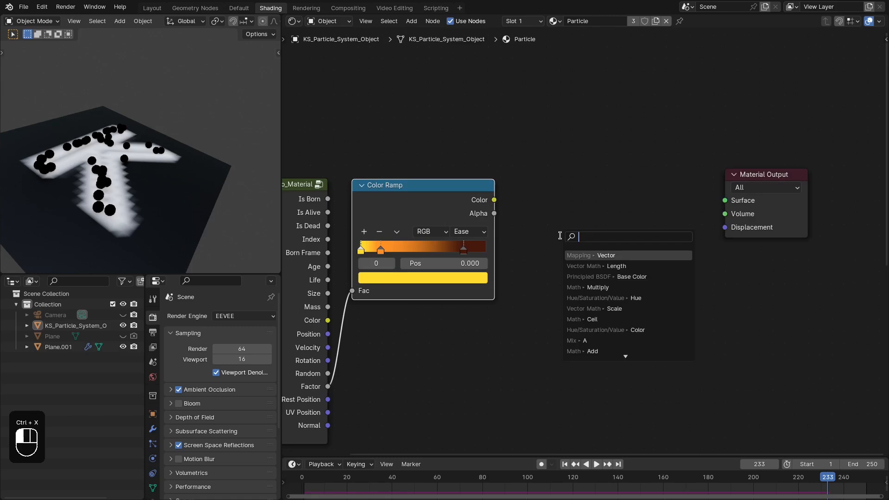
{"action": "type", "text": "basec"}
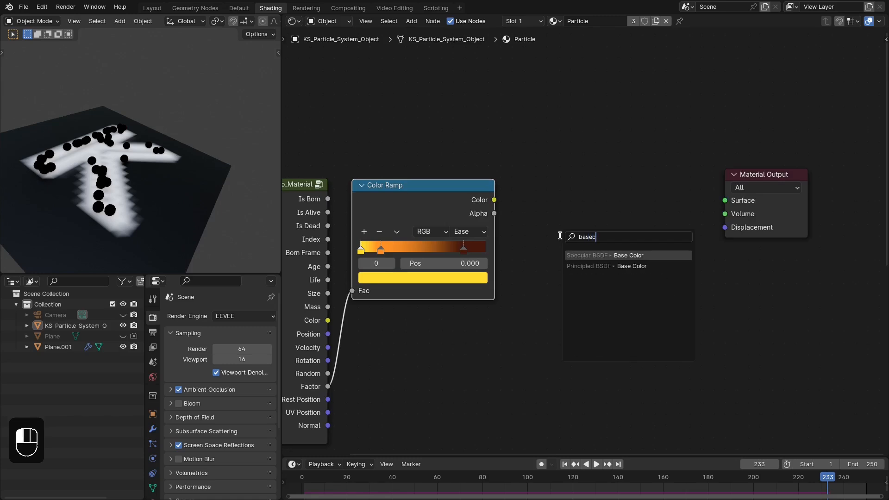
{"action": "key", "text": "Down"}
{"action": "key", "text": "Return"}
{"action": "left_click_drag", "start_coordinate": [653, 200], "coordinate": [713, 213]}
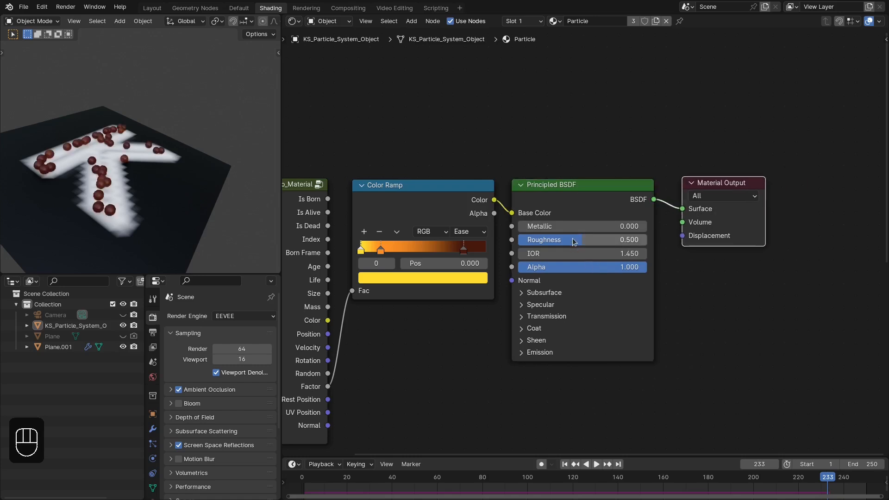
- Set the Principled BSDF's Roughness to 0.033
{"action": "double_click", "coordinate": [576, 241]}
{"action": "type", "text": "033"}
{"action": "key", "text": "Return"}
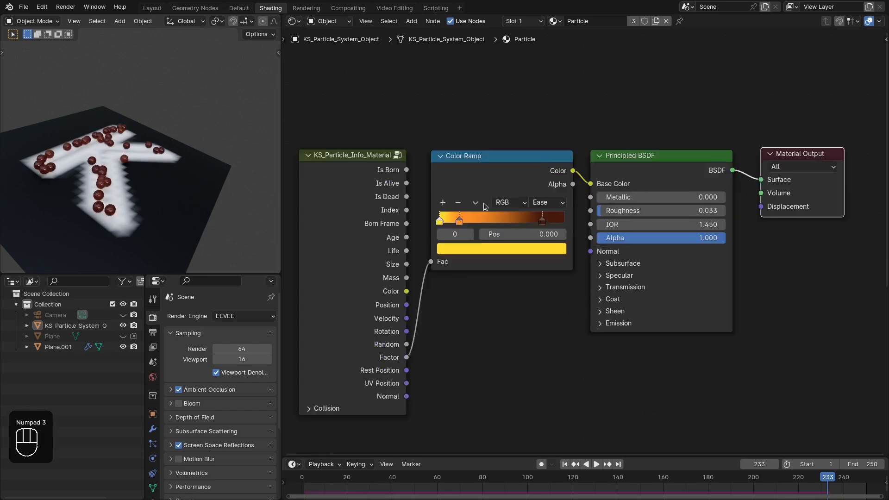
- Reduce the Color Ramp to two stops, orange at the start and blue at position 1.000
{"action": "scroll", "coordinate": [483, 203], "scroll_direction": "up", "scroll_amount": 1}
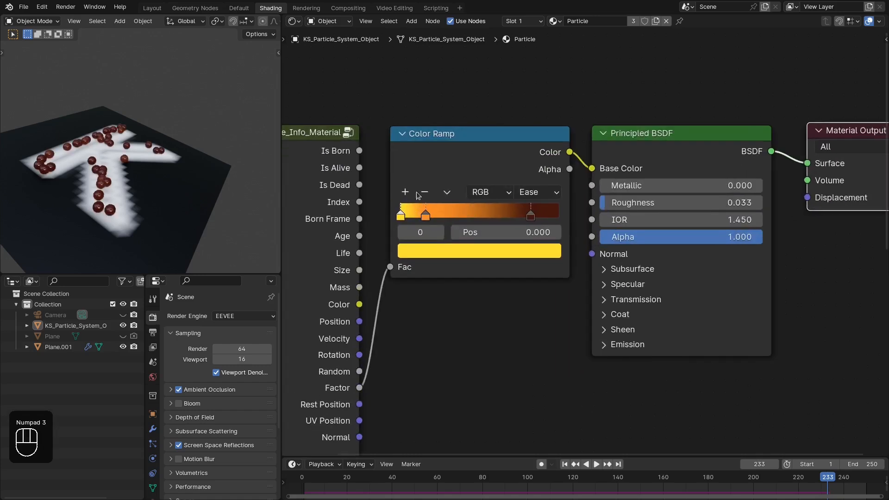
{"action": "left_click", "coordinate": [426, 193]}
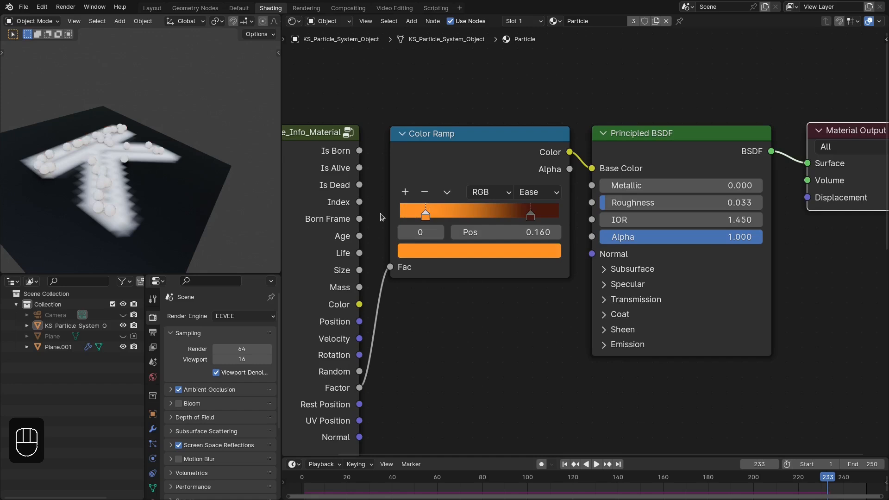
{"action": "left_click_drag", "start_coordinate": [425, 216], "coordinate": [392, 216]}
{"action": "left_click_drag", "start_coordinate": [513, 215], "coordinate": [612, 218]}
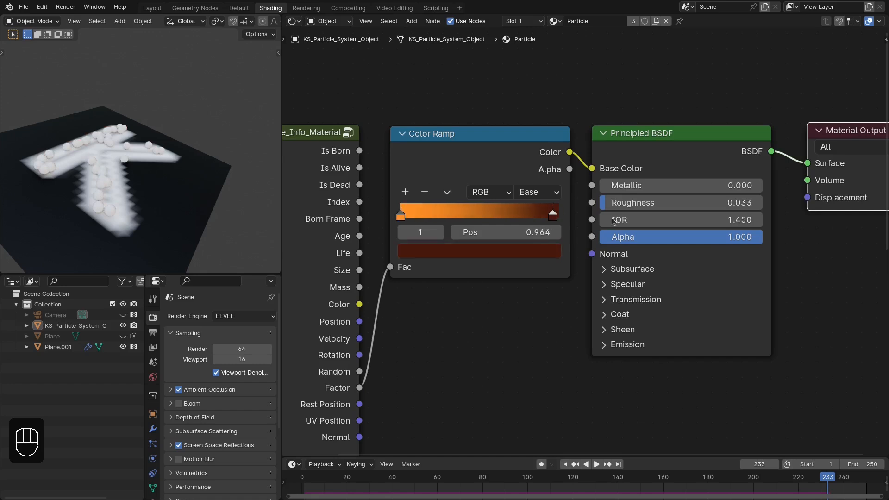
{"action": "left_click", "coordinate": [546, 257]}
{"action": "left_click_drag", "start_coordinate": [544, 106], "coordinate": [548, 14]}
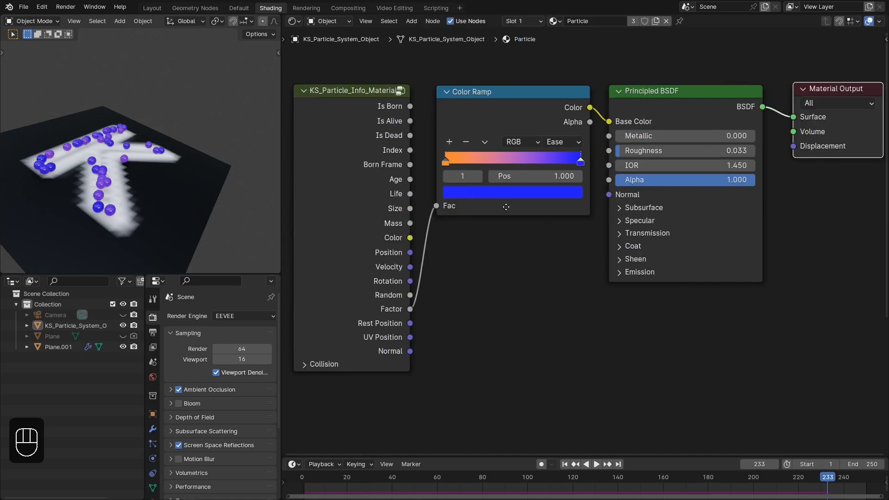
- Cut the Factor link to the Color Ramp and feed Velocity into a new, collapsed Length node
{"action": "middle_click_drag", "start_coordinate": [506, 207], "coordinate": [538, 151]}
{"action": "right_click_drag", "start_coordinate": [445, 201], "coordinate": [475, 255], "text": "ctrl"}
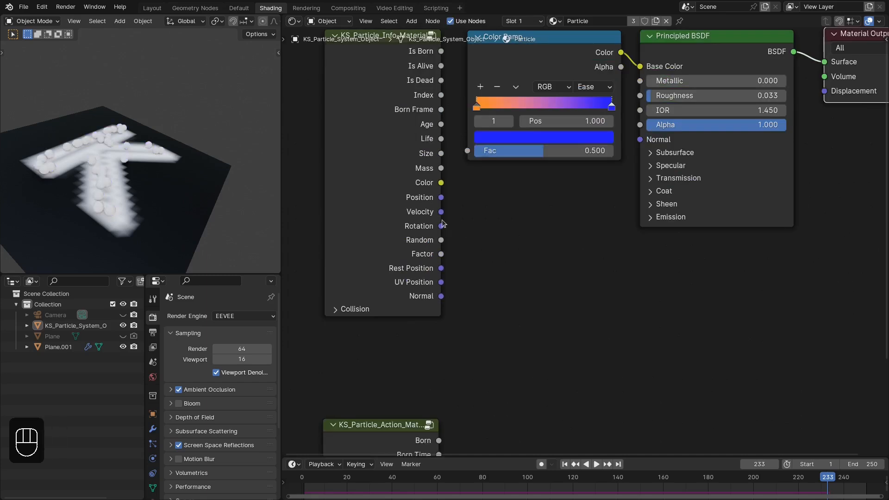
{"action": "left_click_drag", "start_coordinate": [443, 224], "coordinate": [480, 227]}
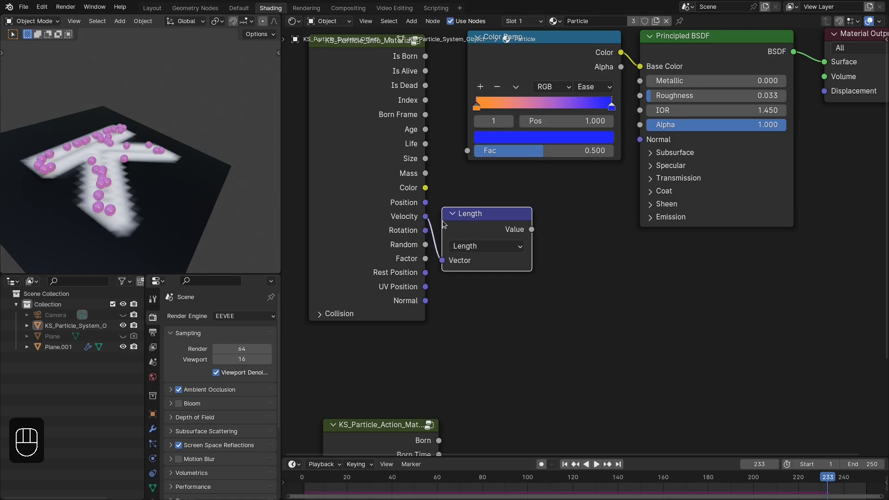
{"action": "left_click", "coordinate": [443, 224]}
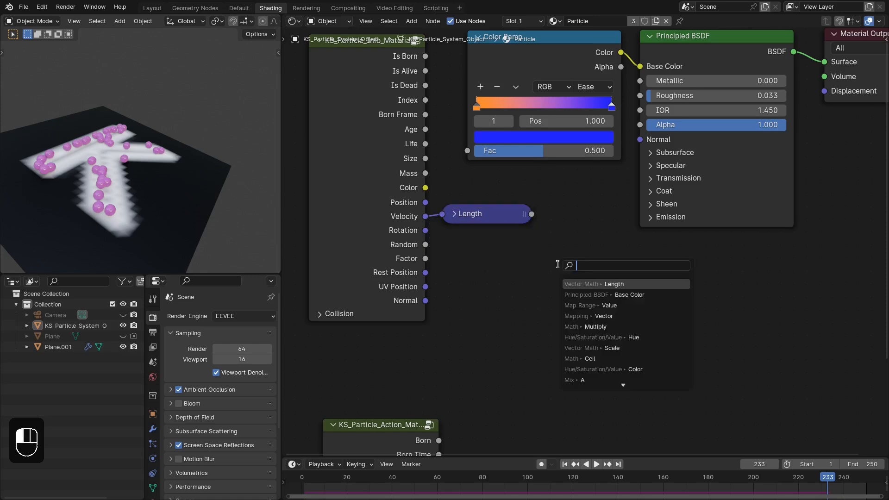
- Add a Map Range node after Length, place it underneath, and connect its Result to the Color Ramp's Fac
{"action": "type", "text": "map range"}
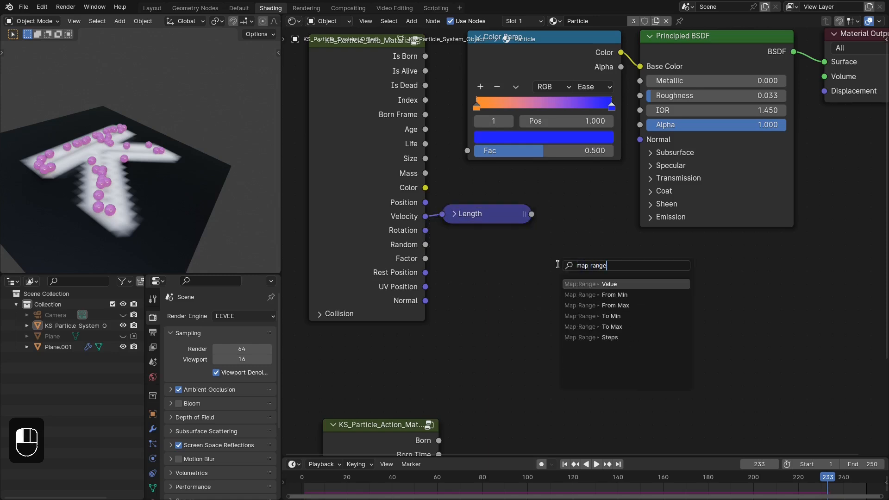
{"action": "key", "text": "Return"}
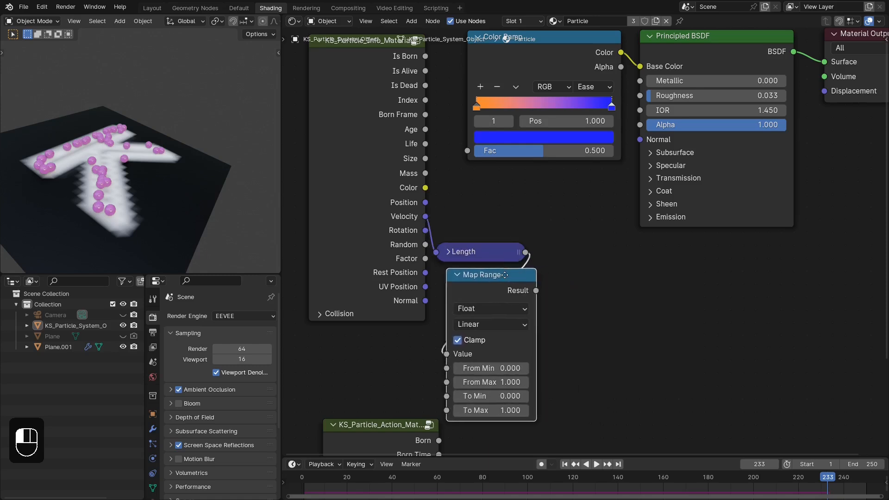
{"action": "left_click_drag", "start_coordinate": [482, 223], "coordinate": [493, 284]}
{"action": "right_click_drag", "start_coordinate": [493, 284], "coordinate": [519, 230]}
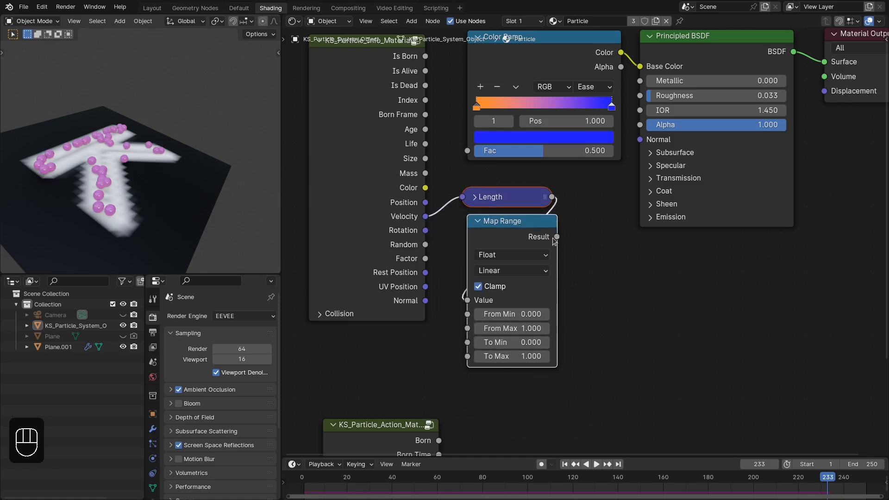
{"action": "left_click_drag", "start_coordinate": [557, 237], "coordinate": [469, 151]}
{"action": "middle_click_drag", "start_coordinate": [490, 211], "coordinate": [543, 225]}
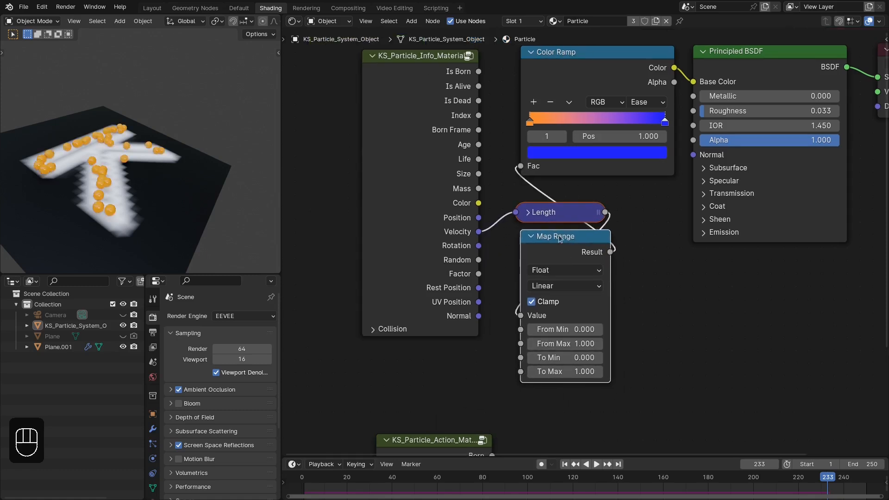
- Set both From Max and To Min of the Map Range node to 0.350
{"action": "scroll", "coordinate": [575, 241], "scroll_direction": "up", "scroll_amount": 3}
{"action": "left_click_drag", "start_coordinate": [569, 366], "coordinate": [568, 385]}
{"action": "key", "text": "BackSpace"}
{"action": "type", "text": ".35"}
{"action": "key", "text": "Return"}
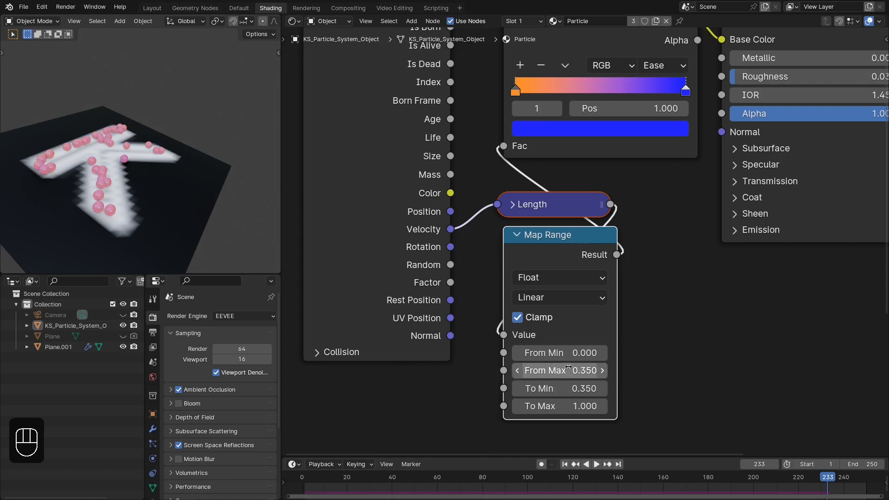
- Set the Map Range's To Min to 0.000 and replay the simulation from frame 1
{"action": "left_click", "coordinate": [576, 384]}
{"action": "type", "text": "00"}
{"action": "key", "text": "Return"}
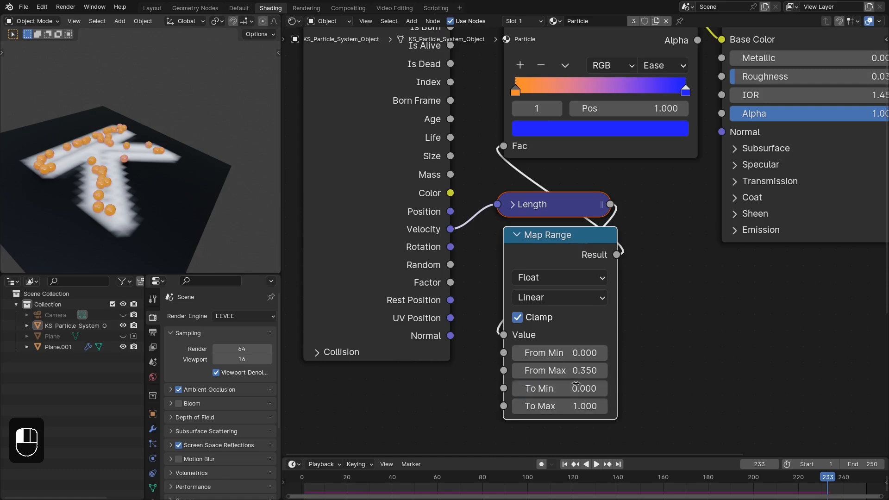
{"action": "key", "text": "shift+Right"}
{"action": "key", "text": "shift+Left"}
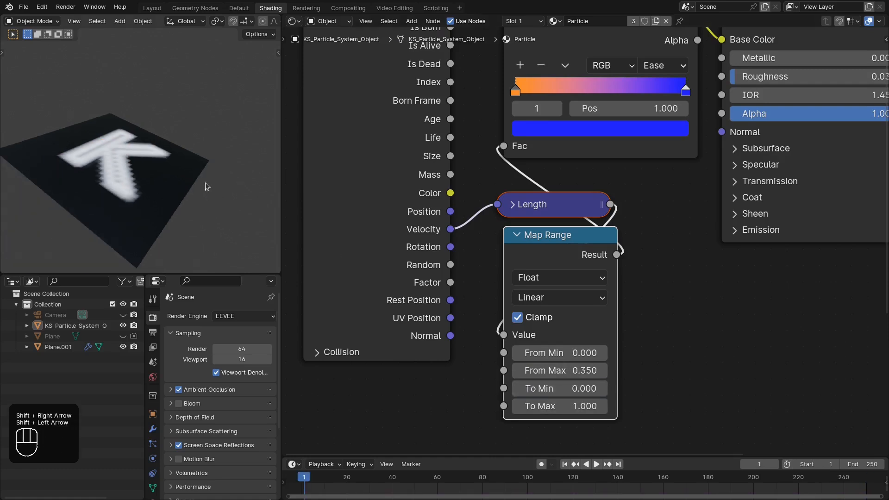
{"action": "key", "text": "space"}
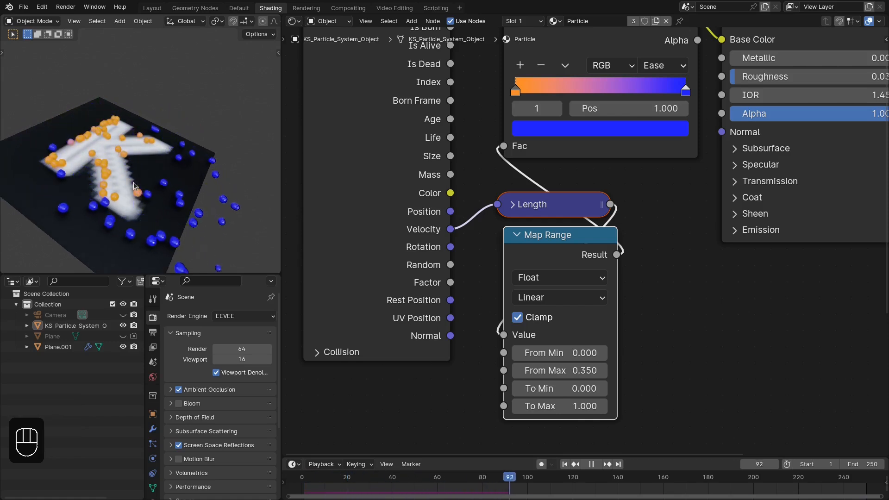
{"action": "key", "text": "space"}
{"action": "mouse_move", "coordinate": [124, 173]}
{"action": "middle_mouse_down"}
{"action": "mouse_move", "coordinate": [155, 169]}
{"action": "mouse_move", "coordinate": [118, 173]}
{"action": "middle_mouse_up"}
{"action": "mouse_move", "coordinate": [553, 207]}
{"action": "left_mouse_down"}
{"action": "mouse_move", "coordinate": [562, 212]}
{"action": "mouse_move", "coordinate": [555, 213]}
{"action": "left_mouse_up"}
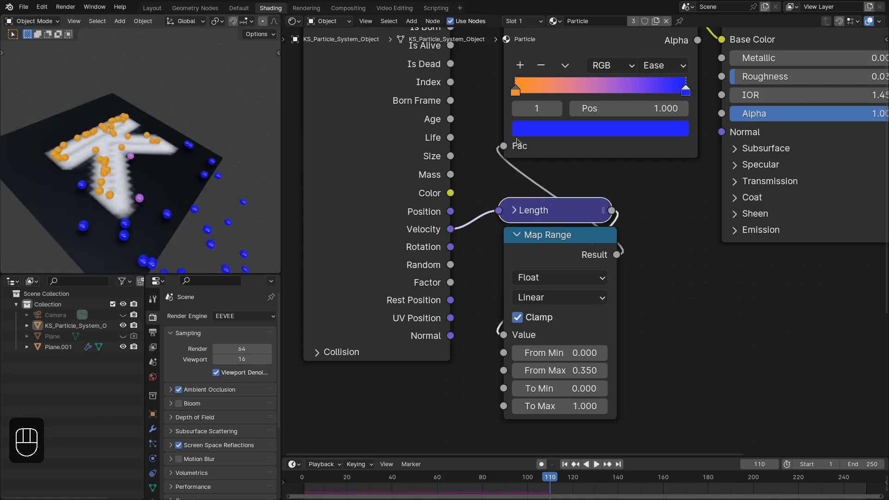
{"action": "left_click_drag", "start_coordinate": [534, 179], "coordinate": [552, 245]}
{"action": "right_click_drag", "start_coordinate": [552, 245], "coordinate": [556, 223]}
{"action": "mouse_move", "coordinate": [153, 191]}
{"action": "middle_mouse_down"}
{"action": "mouse_move", "coordinate": [101, 171]}
{"action": "mouse_move", "coordinate": [173, 173]}
{"action": "mouse_move", "coordinate": [149, 174]}
{"action": "middle_mouse_up"}
{"action": "mouse_move", "coordinate": [197, 213]}
{"action": "middle_mouse_down", "text": "shift"}
{"action": "mouse_move", "coordinate": [181, 189]}
{"action": "mouse_move", "coordinate": [203, 218]}
{"action": "middle_mouse_up", "text": "shift"}
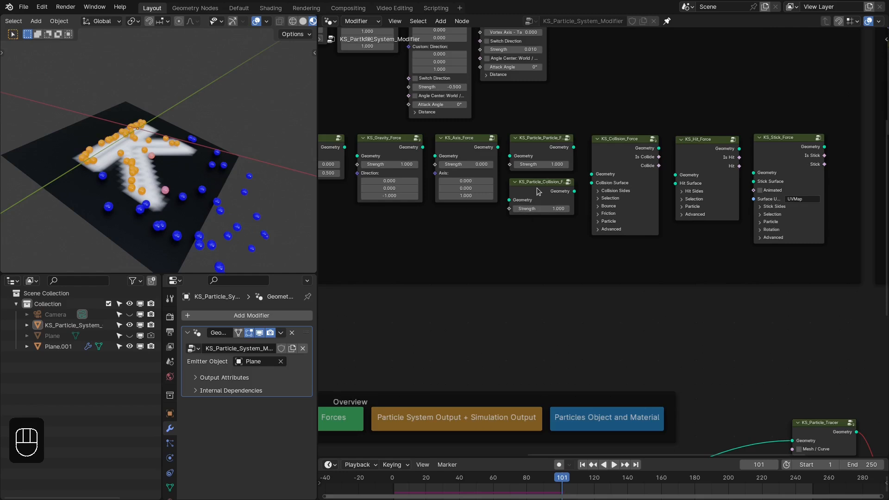
- Duplicate the particle collision force node from the node overview, detached from its frame, and place the copy beside KS_Collision_Force
{"action": "left_click", "coordinate": [539, 191]}
{"action": "key", "text": "shift+d"}
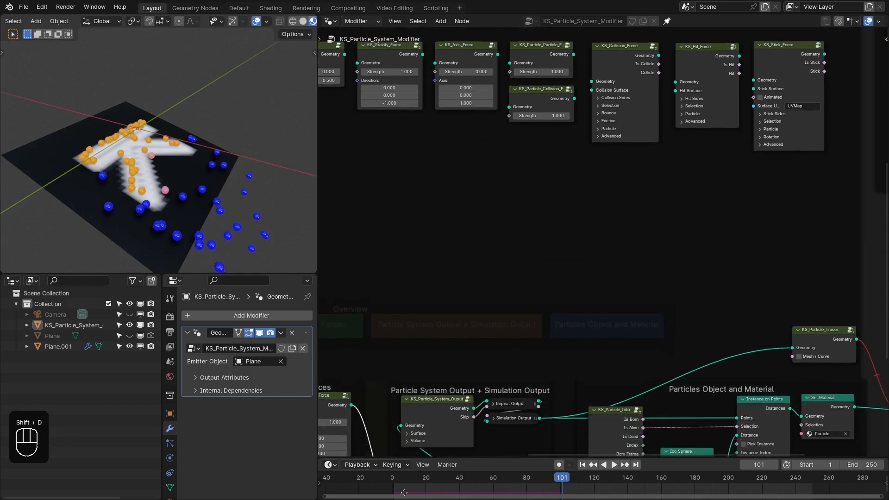
{"action": "left_click", "coordinate": [518, 351]}
{"action": "key", "text": "alt+p"}
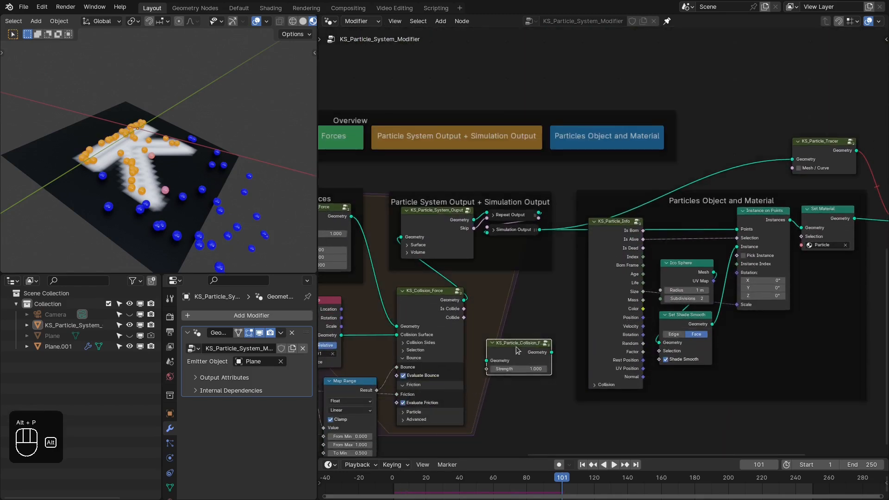
{"action": "middle_click_drag", "start_coordinate": [495, 348], "coordinate": [582, 324]}
{"action": "scroll", "coordinate": [581, 308], "scroll_direction": "up", "scroll_amount": 2}
{"action": "left_click", "coordinate": [598, 321]}
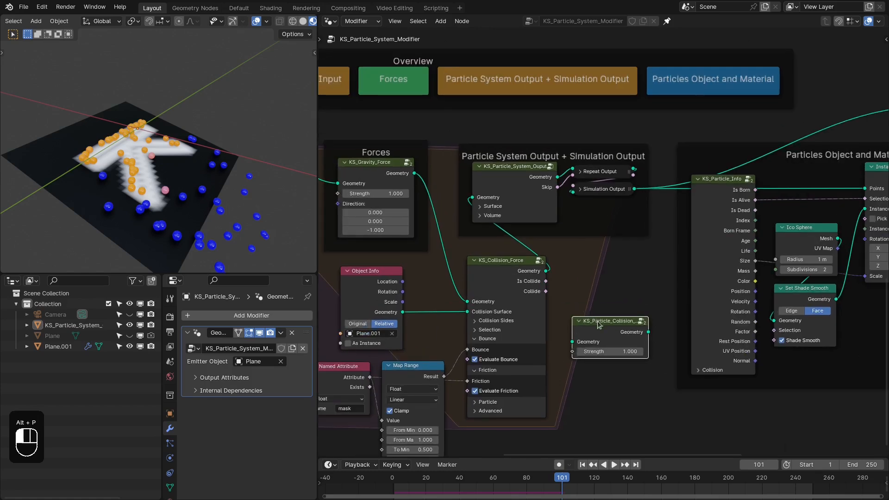
- Insert the copied particle collision force between KS_Gravity_Force and KS_Collision_Force, and move Object Info beneath it
{"action": "left_click_drag", "start_coordinate": [598, 322], "coordinate": [431, 261]}
{"action": "left_click_drag", "start_coordinate": [506, 262], "coordinate": [562, 263]}
{"action": "middle_click_drag", "start_coordinate": [512, 286], "coordinate": [593, 234]}
{"action": "left_click_drag", "start_coordinate": [447, 220], "coordinate": [546, 258]}
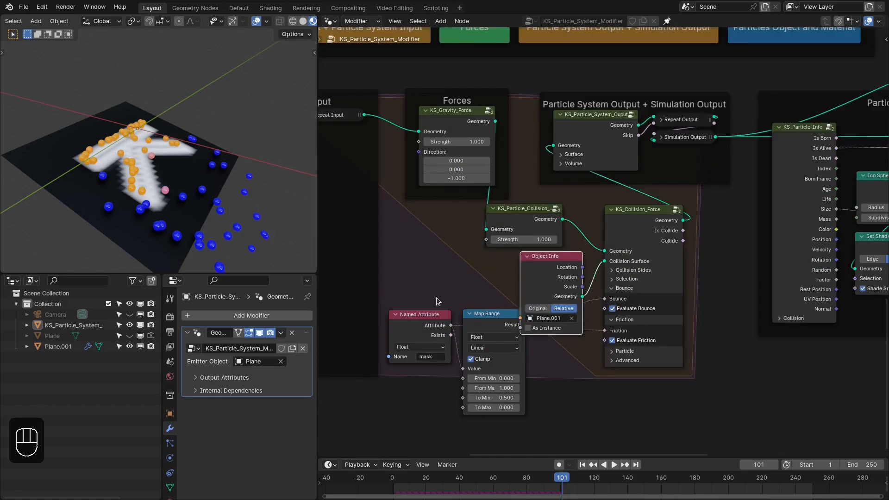
- Replay the simulation from frame 1 and examine up close how the particles collide with each other
{"action": "key", "text": "shift+Right"}
{"action": "key", "text": "shift+Left"}
{"action": "key", "text": "space"}
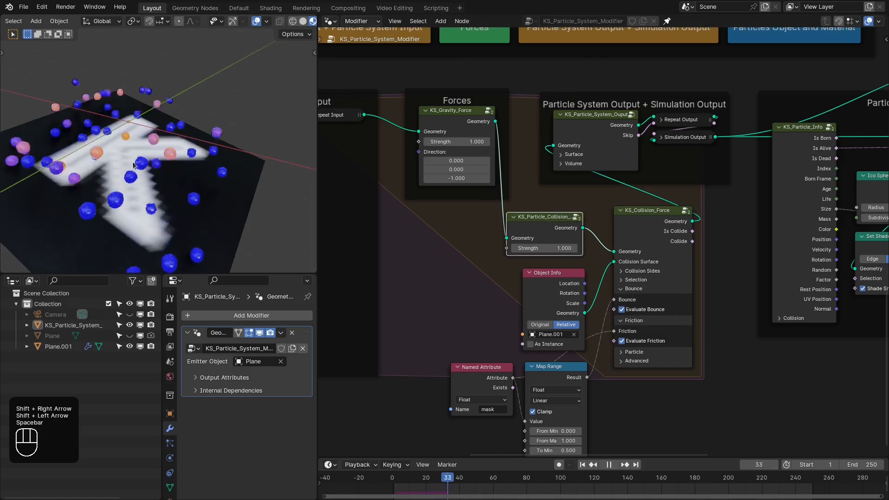
{"action": "middle_click_drag", "start_coordinate": [133, 165], "coordinate": [171, 124]}
{"action": "key", "text": "space"}
{"action": "right_click_drag", "start_coordinate": [485, 221], "coordinate": [562, 234]}
{"action": "left_click_drag", "start_coordinate": [550, 219], "coordinate": [554, 226]}
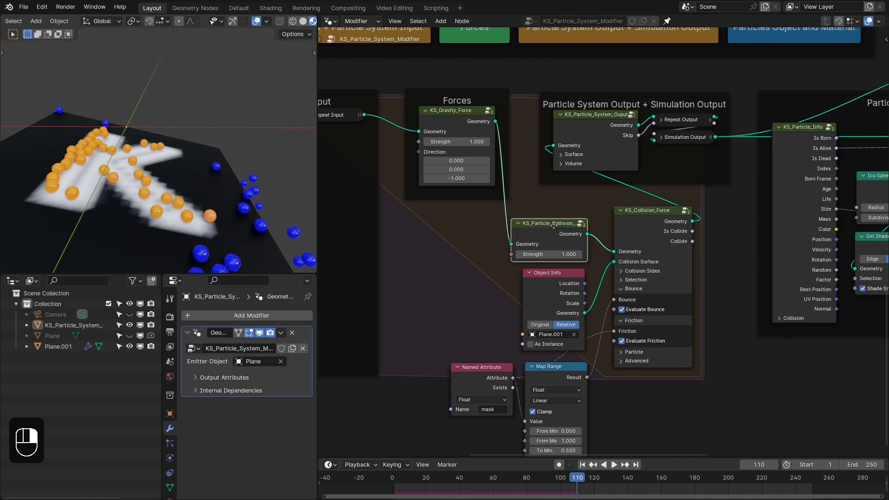
{"action": "right_click_drag", "start_coordinate": [554, 226], "coordinate": [552, 218]}
{"action": "middle_click_drag", "start_coordinate": [467, 227], "coordinate": [555, 253]}
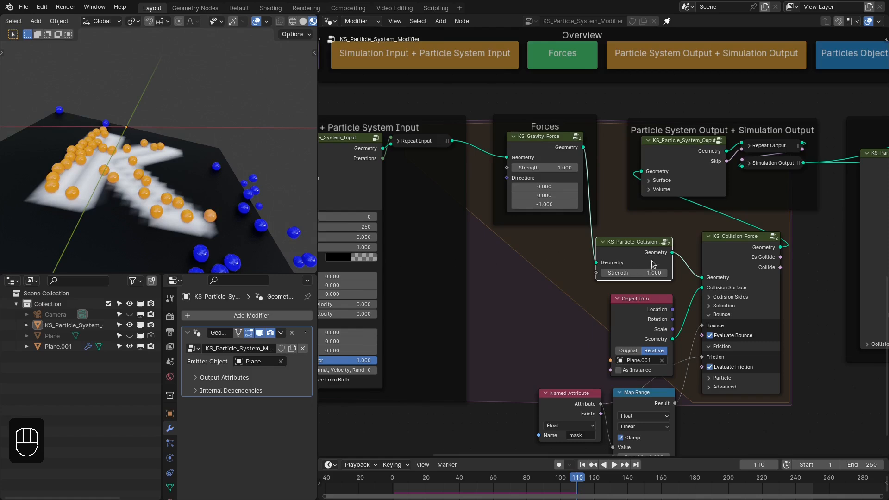
{"action": "scroll", "coordinate": [619, 230], "scroll_direction": "up", "scroll_amount": 2}
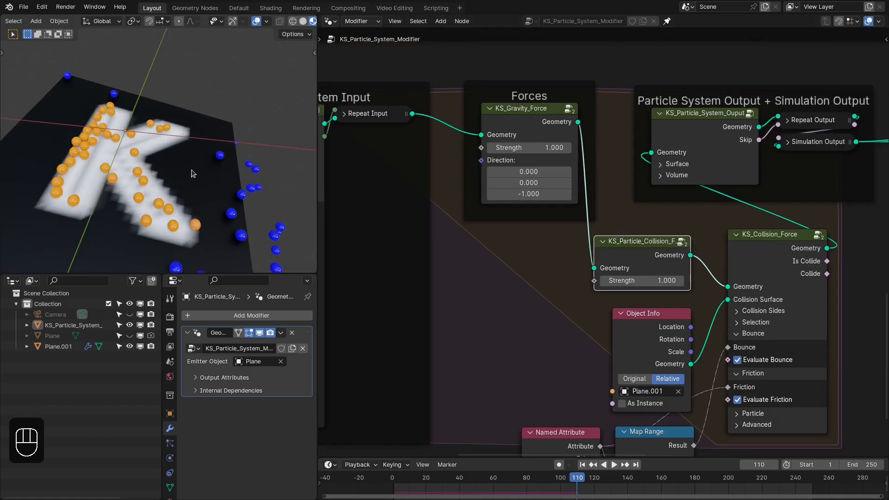
{"action": "scroll", "coordinate": [147, 164], "scroll_direction": "up", "scroll_amount": 2}
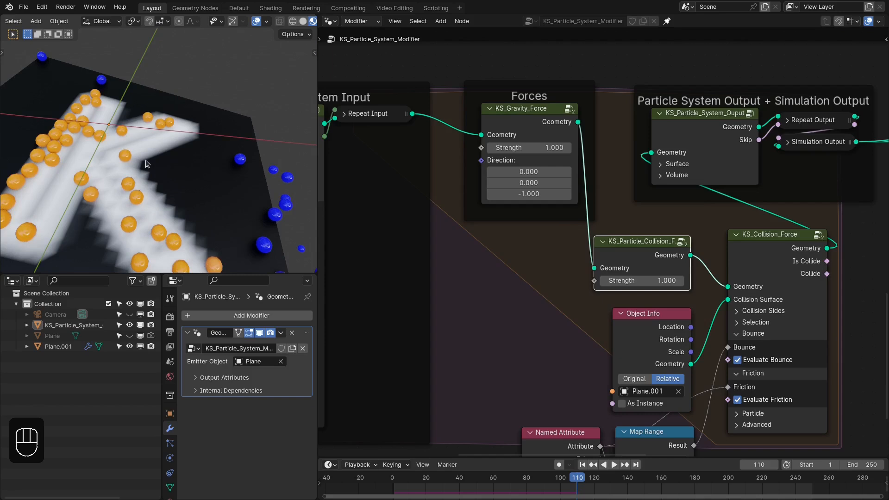
{"action": "scroll", "coordinate": [609, 253], "scroll_direction": "down", "scroll_amount": 1}
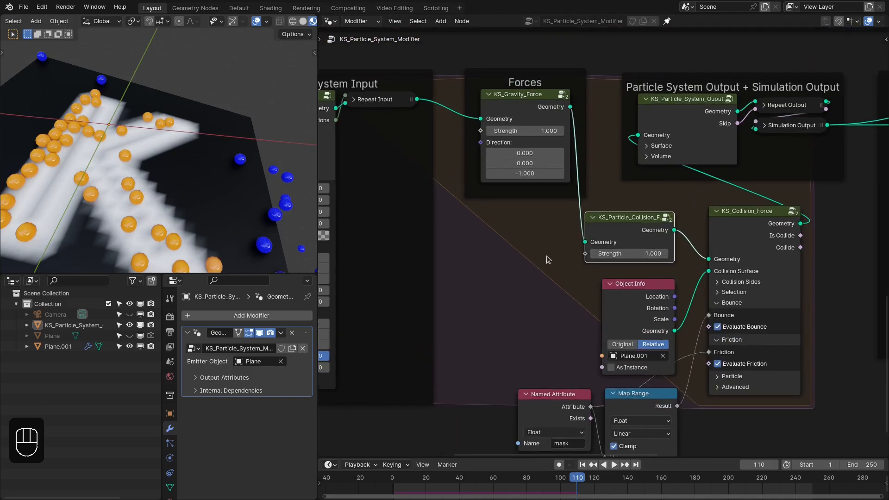
- Raise Sub Steps to 3 in the Simulation settings of KS_Particle_System_Input and play the simulation
{"action": "middle_click_drag", "start_coordinate": [547, 257], "coordinate": [627, 264]}
{"action": "middle_click_drag", "start_coordinate": [352, 160], "coordinate": [450, 174]}
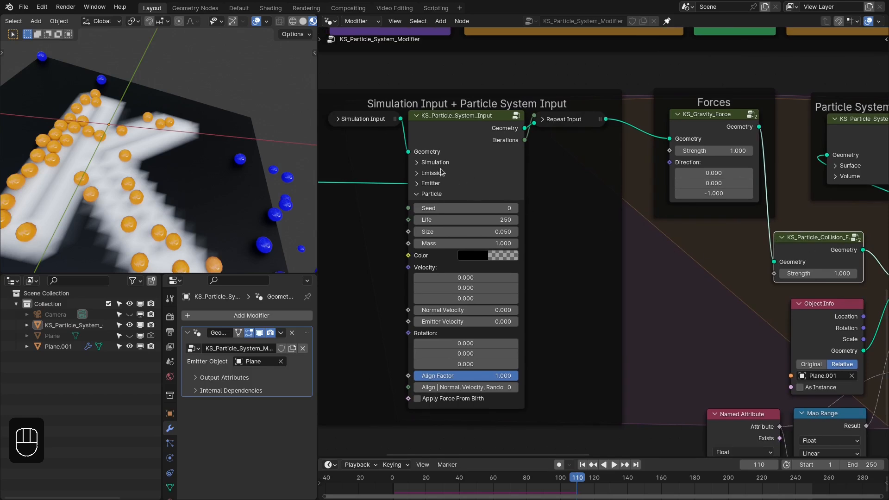
{"action": "left_click", "coordinate": [436, 162]}
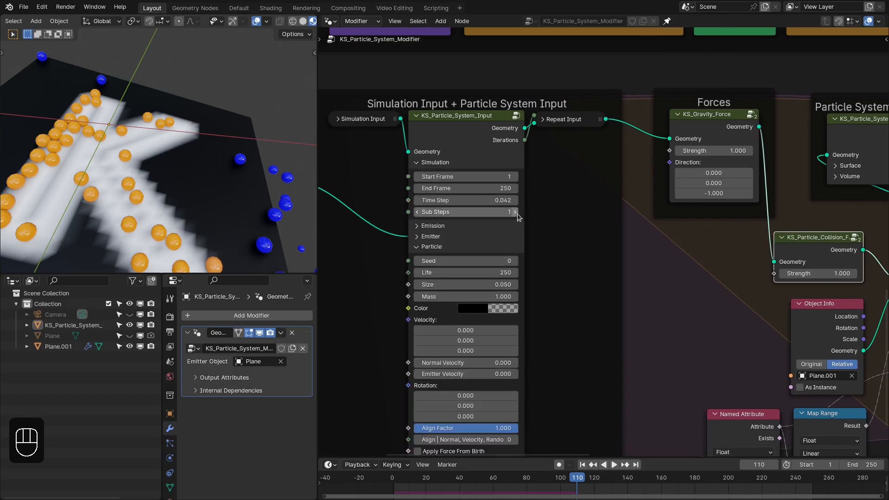
{"action": "left_click", "coordinate": [515, 213]}
{"action": "key", "text": "space"}
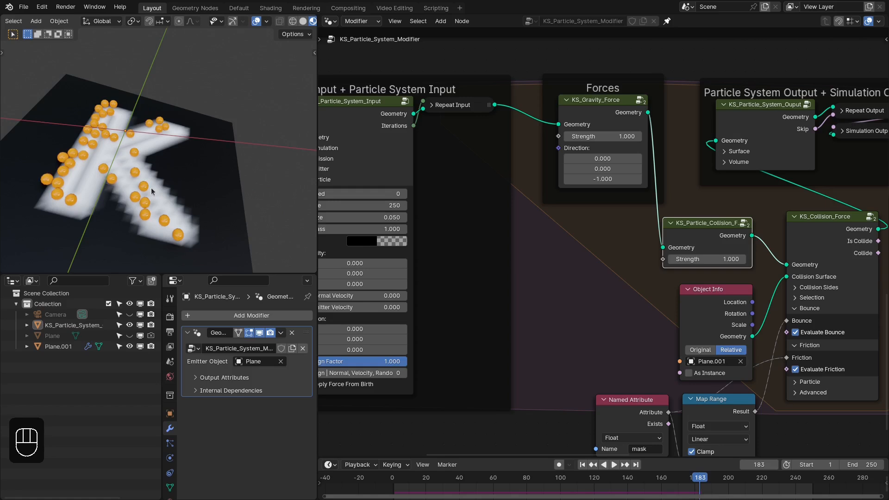
- Lower Sub Steps by one in KS_Particle_System_Input and collapse its Simulation settings
{"action": "middle_click_drag", "start_coordinate": [339, 148], "coordinate": [468, 166]}
{"action": "left_click", "coordinate": [467, 165]}
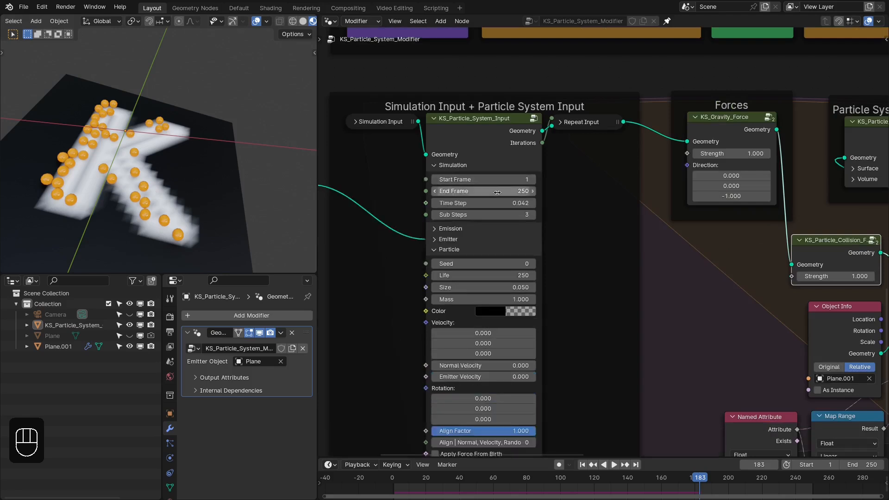
{"action": "left_click", "coordinate": [438, 214]}
{"action": "left_click", "coordinate": [461, 168]}
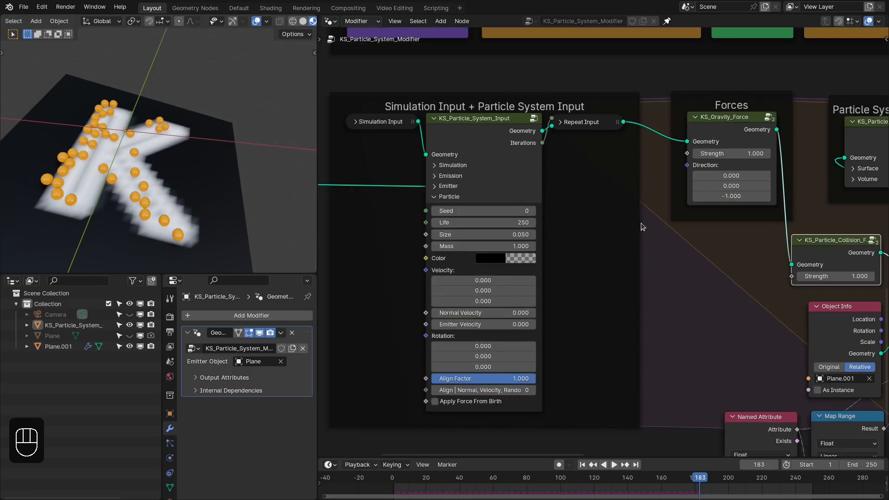
- Replay the simulation from frame 1 and examine how the particles settle on the white letter area
{"action": "middle_click_drag", "start_coordinate": [676, 239], "coordinate": [502, 221]}
{"action": "key", "text": "shift+Right"}
{"action": "key", "text": "shift+Left"}
{"action": "key", "text": "space"}
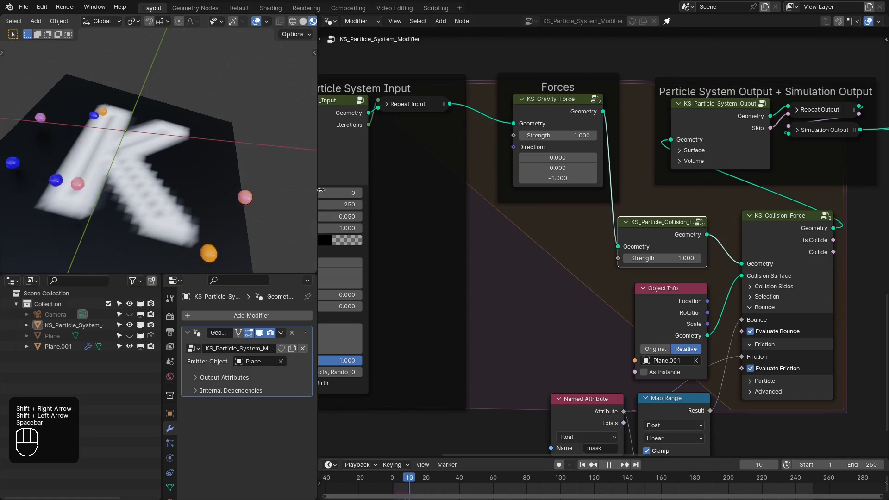
{"action": "scroll", "coordinate": [158, 168], "scroll_direction": "down", "scroll_amount": 1}
{"action": "mouse_move", "coordinate": [158, 168]}
{"action": "middle_mouse_down"}
{"action": "mouse_move", "coordinate": [136, 174]}
{"action": "mouse_move", "coordinate": [145, 154]}
{"action": "mouse_move", "coordinate": [175, 155]}
{"action": "mouse_move", "coordinate": [124, 169]}
{"action": "mouse_move", "coordinate": [139, 152]}
{"action": "mouse_move", "coordinate": [155, 185]}
{"action": "mouse_move", "coordinate": [147, 158]}
{"action": "middle_mouse_up"}
{"action": "scroll", "coordinate": [144, 154], "scroll_direction": "up", "scroll_amount": 1}
{"action": "scroll", "coordinate": [165, 158], "scroll_direction": "up", "scroll_amount": 1}
{"action": "key", "text": "space"}
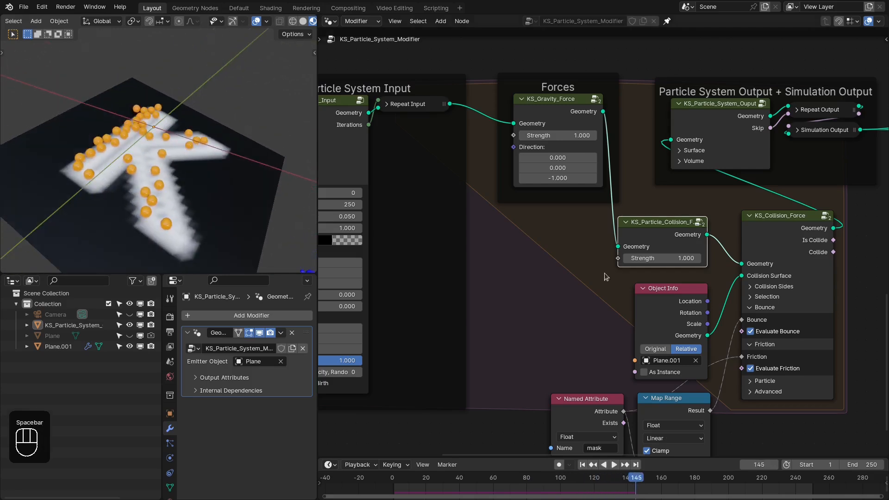
- Duplicate the KS_Particle_Info node, detached from its frame, and place the copy below KS_Gravity_Force
{"action": "middle_click_drag", "start_coordinate": [605, 274], "coordinate": [472, 243]}
{"action": "scroll", "coordinate": [567, 209], "scroll_direction": "down", "scroll_amount": 2}
{"action": "scroll", "coordinate": [592, 230], "scroll_direction": "up", "scroll_amount": 1}
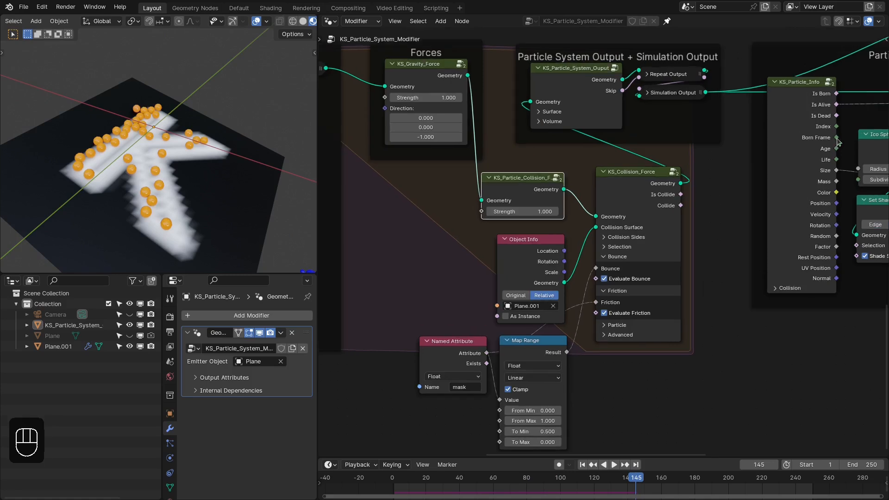
{"action": "left_click", "coordinate": [818, 131]}
{"action": "key", "text": "shift+d"}
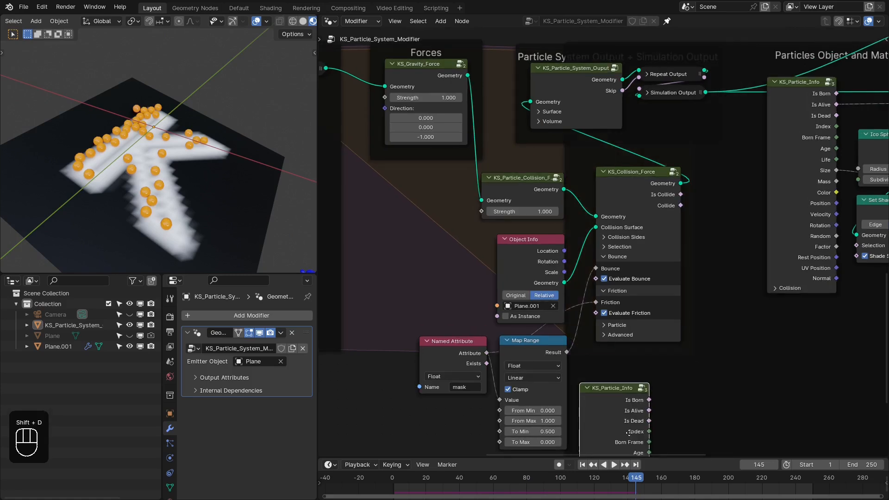
{"action": "key", "text": "alt+p"}
{"action": "left_click_drag", "start_coordinate": [628, 411], "coordinate": [390, 254]}
{"action": "middle_click_drag", "start_coordinate": [427, 268], "coordinate": [509, 303]}
{"action": "scroll", "coordinate": [509, 304], "scroll_direction": "up", "scroll_amount": 1}
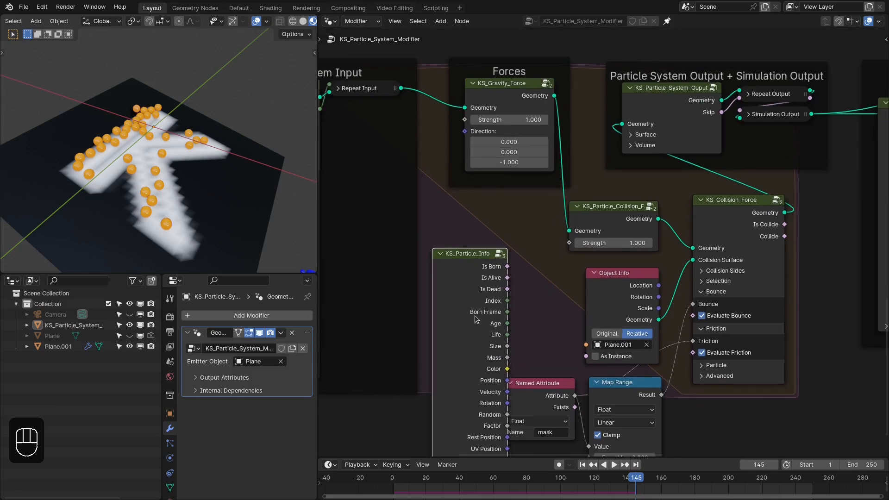
{"action": "left_click_drag", "start_coordinate": [476, 318], "coordinate": [469, 271]}
{"action": "middle_click_drag", "start_coordinate": [468, 270], "coordinate": [453, 234]}
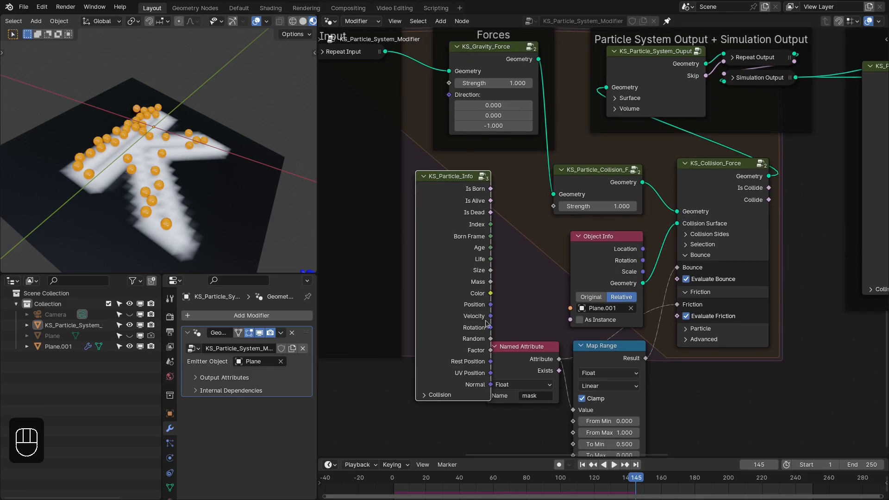
- Feed the copied Particle Info's Factor into a new Map Range node placed beneath it, and hide the Info node's unused outputs
{"action": "scroll", "coordinate": [126, 190], "scroll_direction": "down", "scroll_amount": 2}
{"action": "middle_click_drag", "start_coordinate": [179, 185], "coordinate": [114, 222]}
{"action": "scroll", "coordinate": [139, 160], "scroll_direction": "up", "scroll_amount": 1}
{"action": "middle_click_drag", "start_coordinate": [140, 157], "coordinate": [138, 163]}
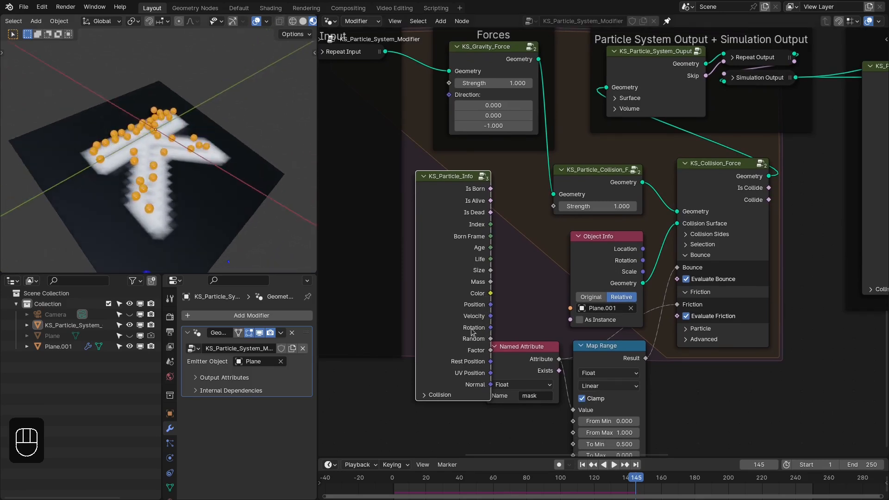
{"action": "scroll", "coordinate": [474, 332], "scroll_direction": "up", "scroll_amount": 2}
{"action": "left_click_drag", "start_coordinate": [472, 368], "coordinate": [480, 256]}
{"action": "type", "text": "map"}
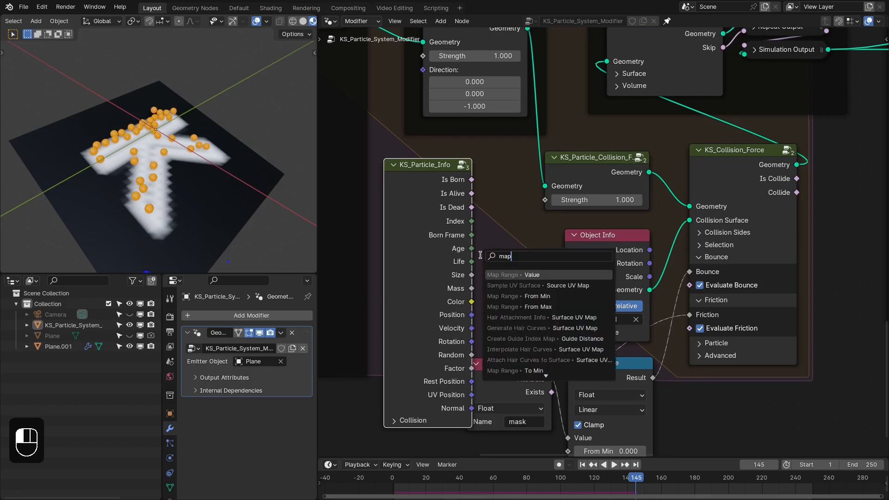
{"action": "key", "text": "Return"}
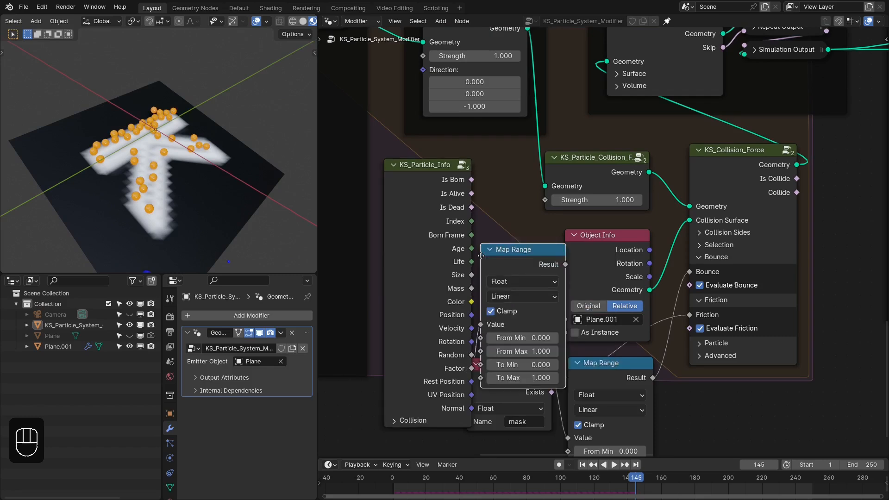
{"action": "left_click", "coordinate": [435, 205]}
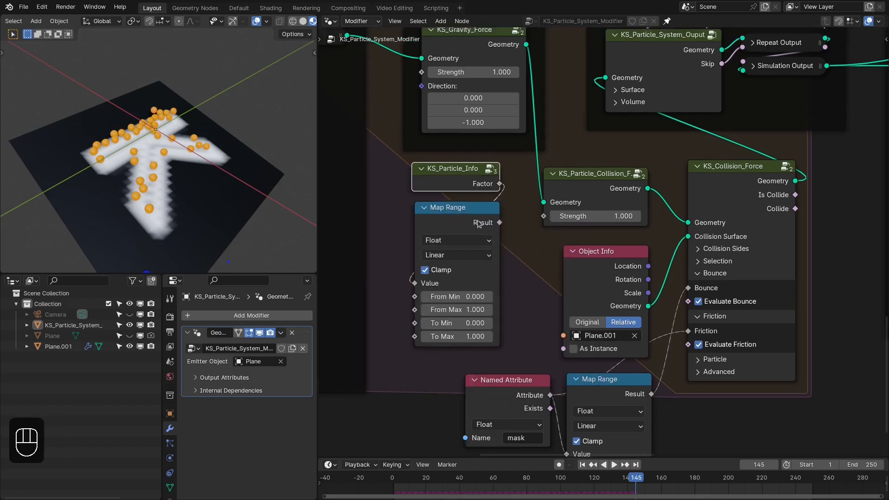
- Preview Factor on the Simulation Output geometry with a temporary Viewer during a replay from frame 1, and delete the Viewer
{"action": "left_click", "coordinate": [493, 187], "text": "ctrl+shift"}
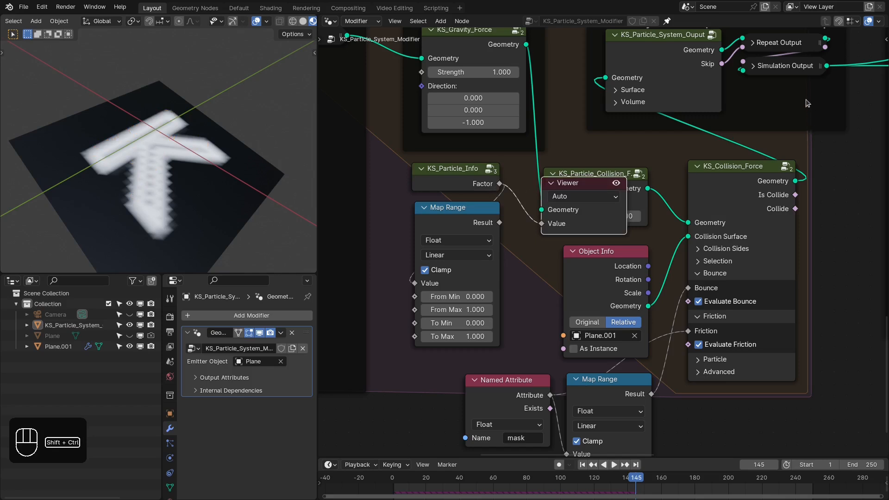
{"action": "left_click", "coordinate": [801, 62], "text": "ctrl+shift"}
{"action": "key", "text": "KP_1"}
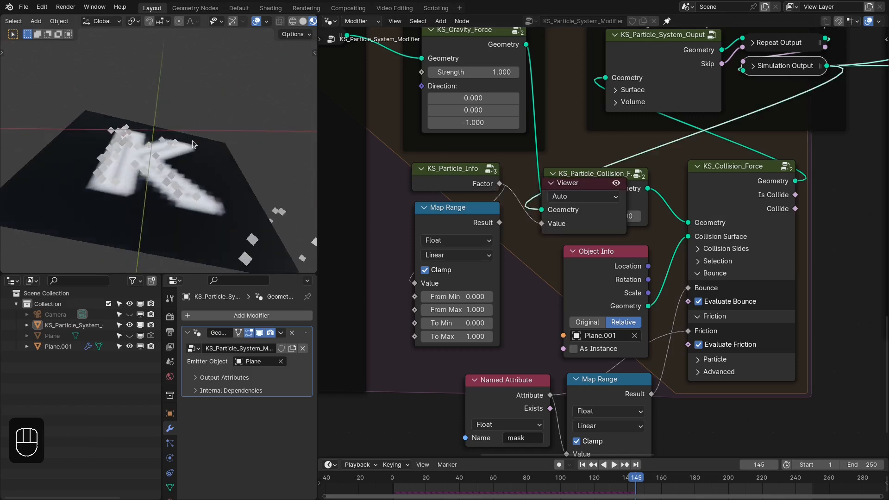
{"action": "key", "text": "shift+Right"}
{"action": "key", "text": "shift+Left"}
{"action": "key", "text": "space"}
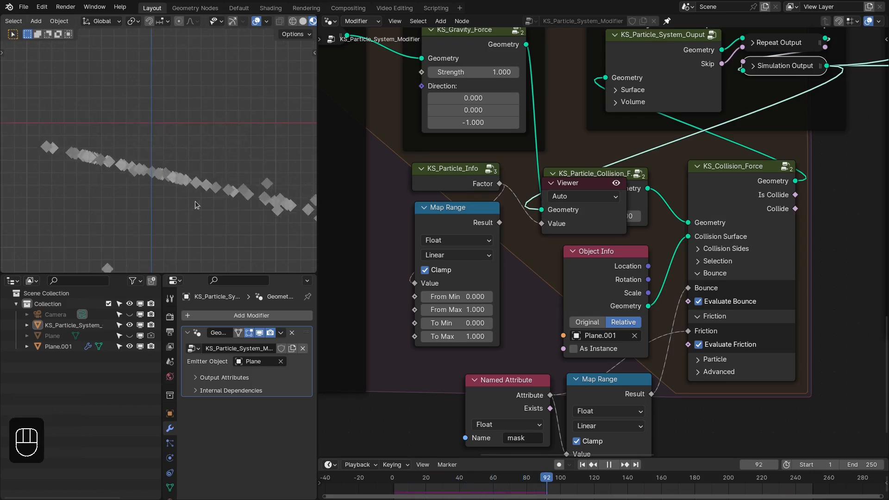
{"action": "middle_click_drag", "start_coordinate": [196, 162], "coordinate": [196, 184]}
{"action": "key", "text": "space"}
{"action": "left_click", "coordinate": [560, 232]}
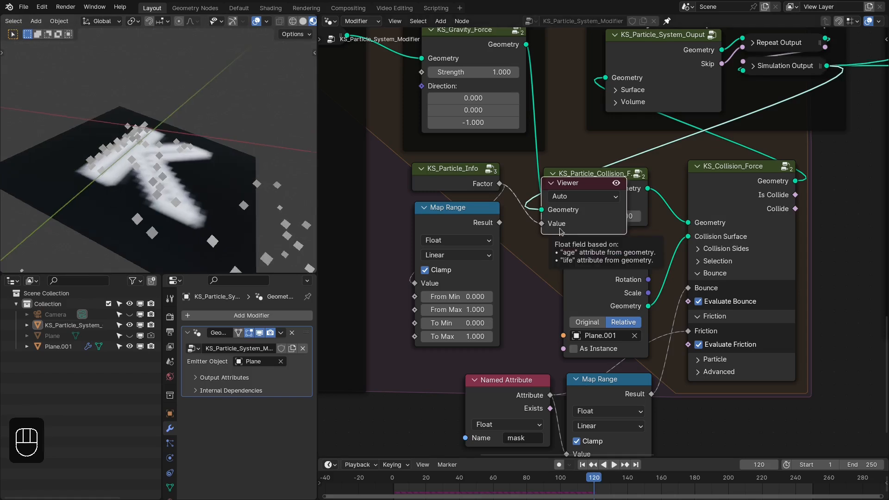
{"action": "key", "text": "x"}
- Connect the new Map Range's Result to the Strength input of the particle collision force
{"action": "scroll", "coordinate": [560, 232], "scroll_direction": "up", "scroll_amount": 1}
{"action": "left_click_drag", "start_coordinate": [536, 218], "coordinate": [537, 218]}
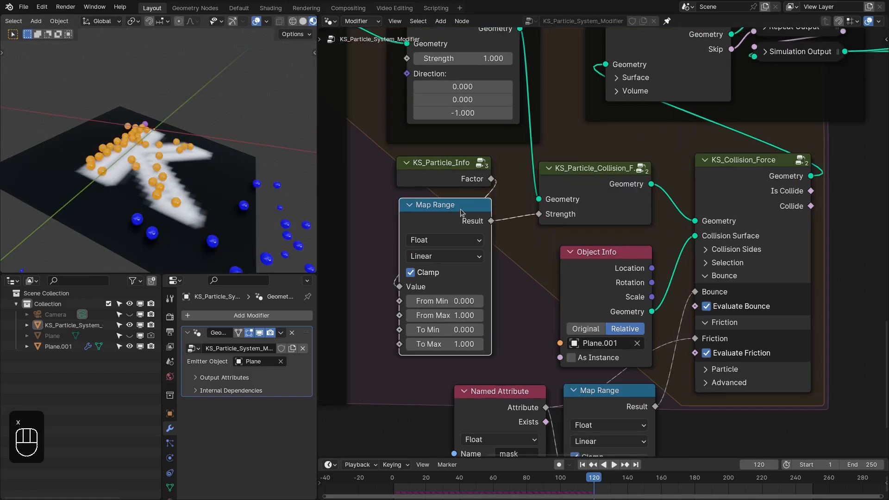
- Move the KS_Particle_Info and Map Range nodes closer to the particle collision force and set the Map Range's From Max to 0.1
{"action": "left_click_drag", "start_coordinate": [461, 207], "coordinate": [458, 202]}
{"action": "right_click_drag", "start_coordinate": [372, 164], "coordinate": [444, 199]}
{"action": "left_click_drag", "start_coordinate": [444, 199], "coordinate": [454, 198]}
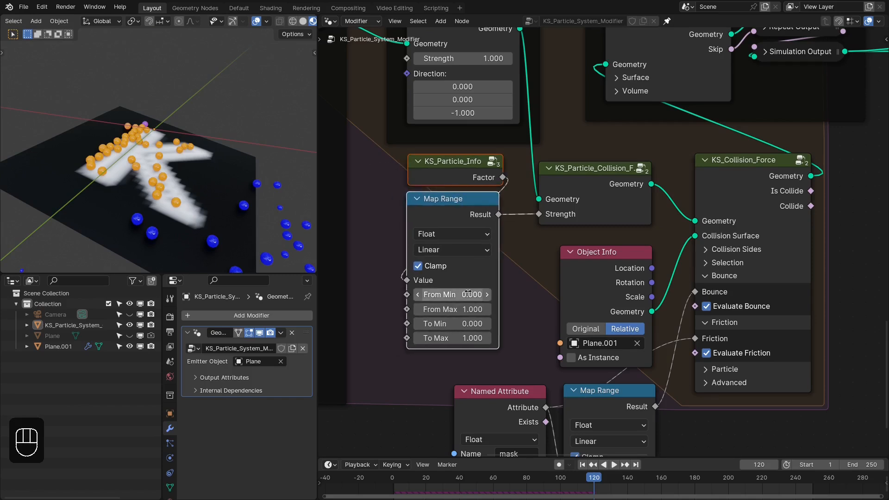
{"action": "left_click", "coordinate": [455, 305]}
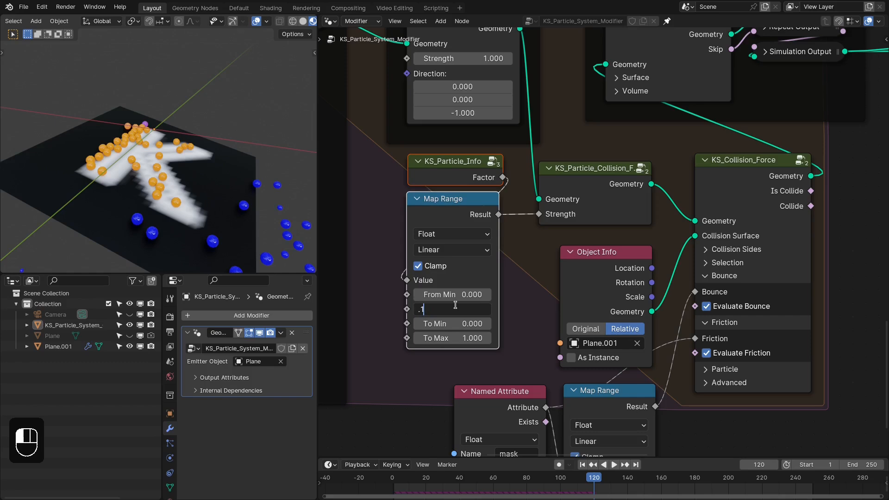
{"action": "key", "text": "Return"}
- Replay the simulation twice from the first frame and examine how the particles gather on the K mask from several angles
{"action": "key", "text": "shift+Right"}
{"action": "key", "text": "shift+Left"}
{"action": "key", "text": "space"}
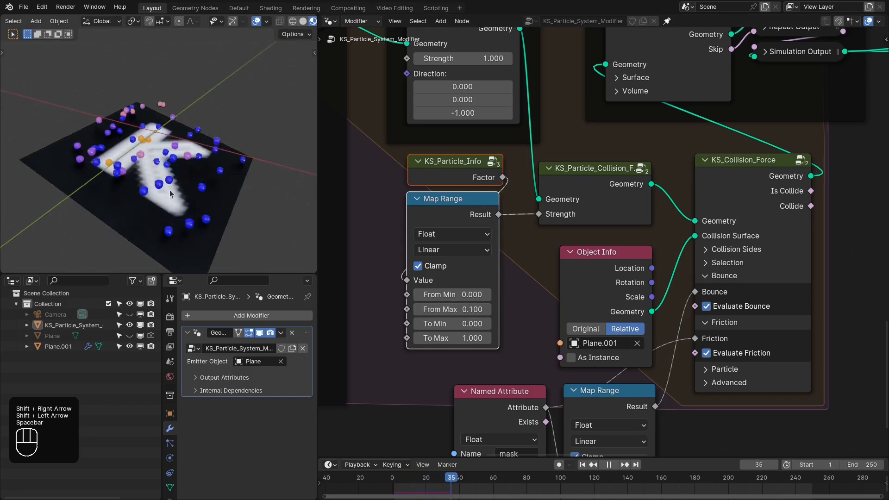
{"action": "middle_click_drag", "start_coordinate": [170, 193], "coordinate": [113, 174]}
{"action": "middle_click_drag", "start_coordinate": [135, 140], "coordinate": [194, 169]}
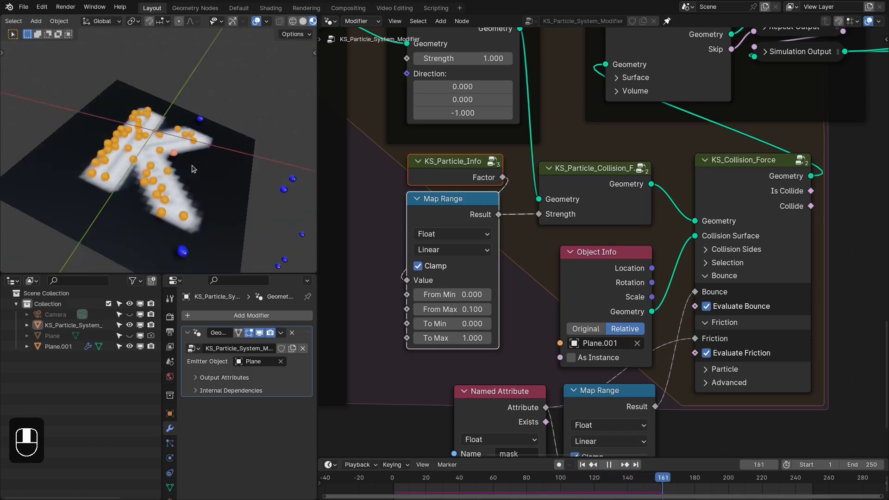
{"action": "key", "text": "space"}
{"action": "left_click", "coordinate": [584, 465]}
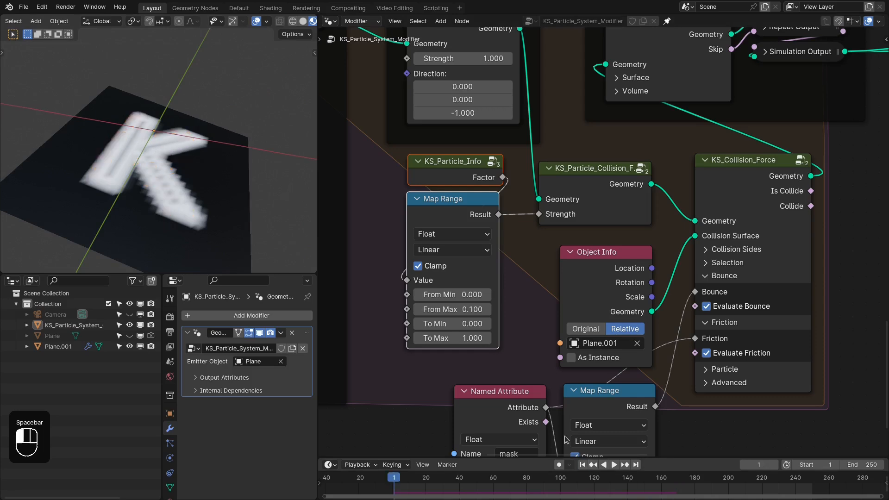
{"action": "key", "text": "space"}
{"action": "mouse_move", "coordinate": [144, 165]}
{"action": "middle_mouse_down"}
{"action": "mouse_move", "coordinate": [176, 172]}
{"action": "mouse_move", "coordinate": [173, 210]}
{"action": "mouse_move", "coordinate": [154, 223]}
{"action": "mouse_move", "coordinate": [130, 213]}
{"action": "mouse_move", "coordinate": [148, 192]}
{"action": "mouse_move", "coordinate": [135, 158]}
{"action": "middle_mouse_up"}
{"action": "key", "text": "space"}
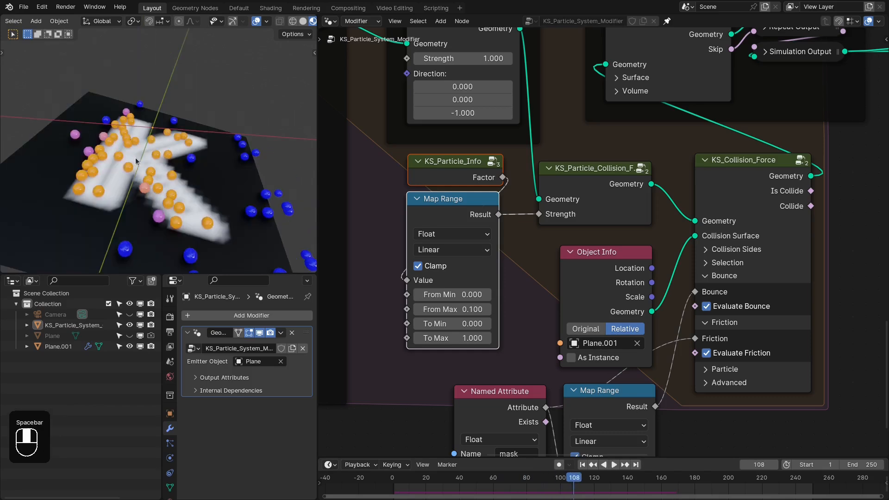
- Select the Plane.001 ground object and unpin the node editor to show the plane's whole geometry node tree
{"action": "left_click", "coordinate": [163, 179]}
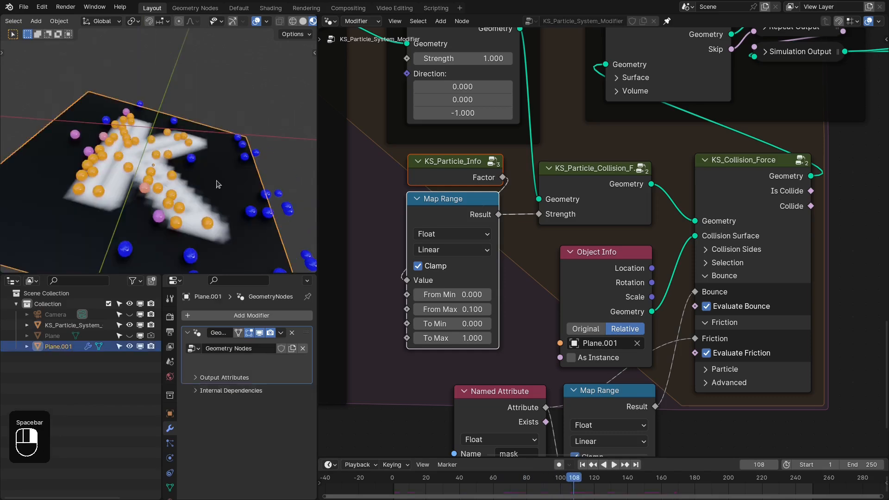
{"action": "left_click", "coordinate": [667, 21]}
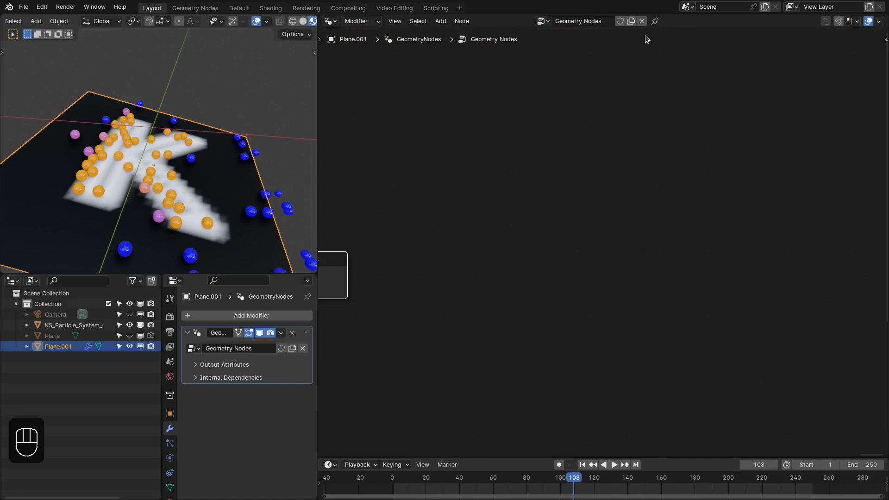
{"action": "left_click", "coordinate": [52, 335]}
{"action": "left_click", "coordinate": [55, 347]}
{"action": "key", "text": "Home"}
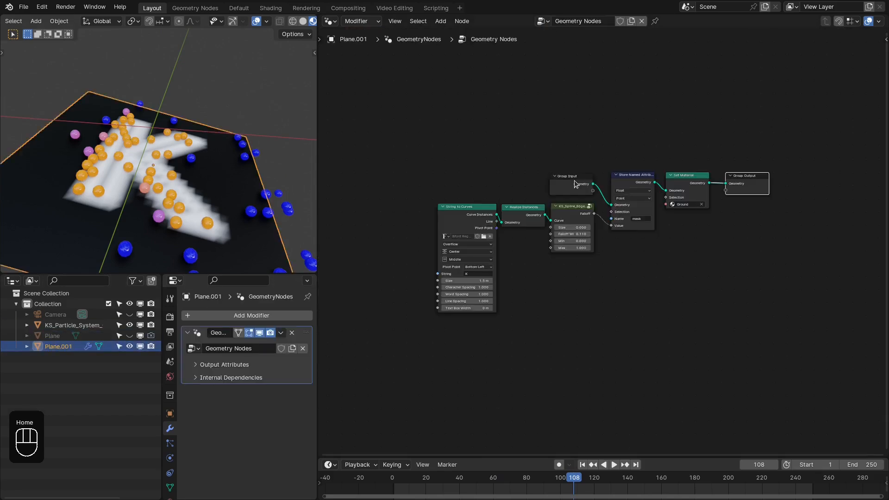
{"action": "scroll", "coordinate": [627, 278], "scroll_direction": "up", "scroll_amount": 4}
- Set the spline edge falloff node's Max to 0 and return to frame 1
{"action": "double_click", "coordinate": [509, 257]}
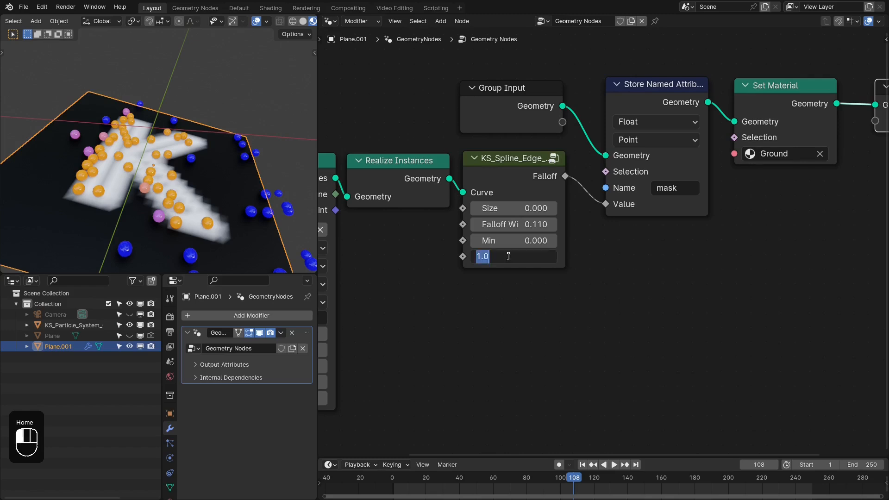
{"action": "type", "text": "0"}
{"action": "key", "text": "Return"}
{"action": "key", "text": "shift+Right"}
{"action": "key", "text": "shift+Left"}
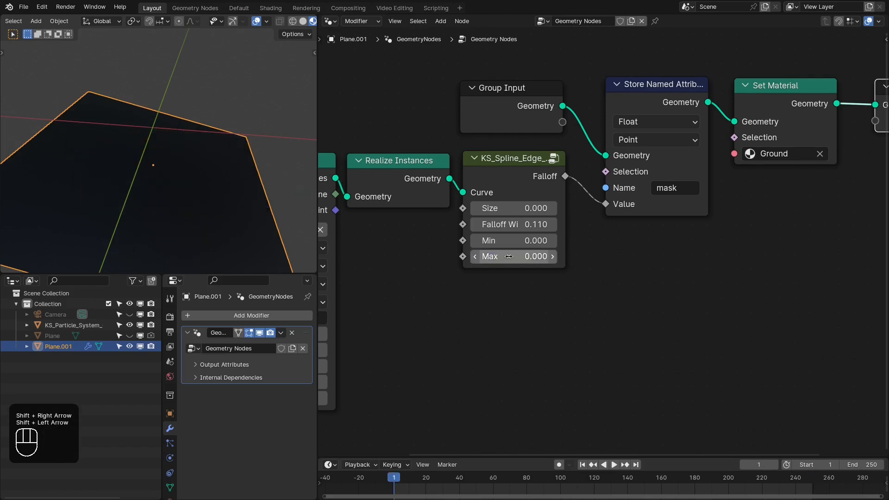
- Set the falloff Max to 1, play the simulation, and change Max to 0 while it is running
{"action": "double_click", "coordinate": [509, 257]}
{"action": "type", "text": "1"}
{"action": "key", "text": "Return"}
{"action": "key", "text": "space"}
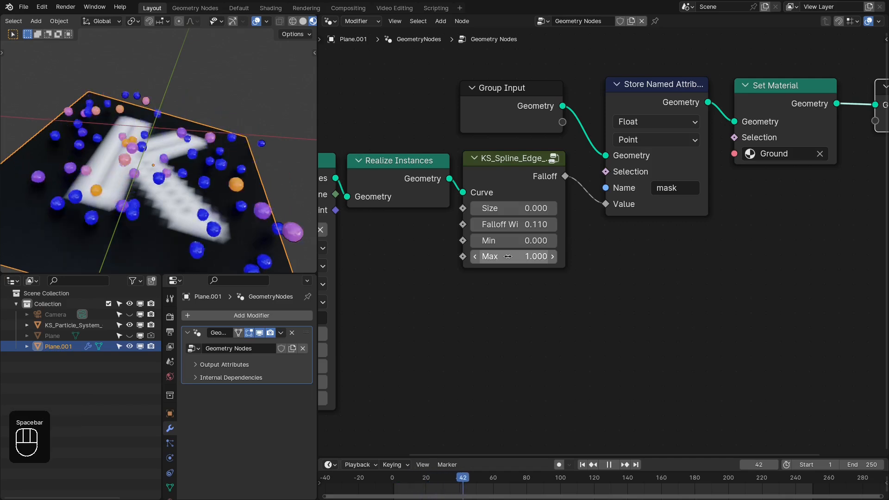
{"action": "double_click", "coordinate": [508, 256]}
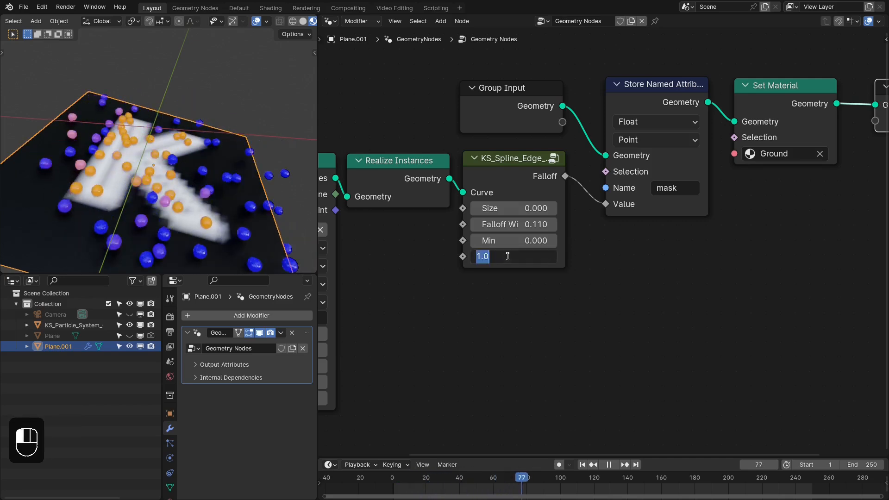
{"action": "type", "text": "0"}
{"action": "key", "text": "Return"}
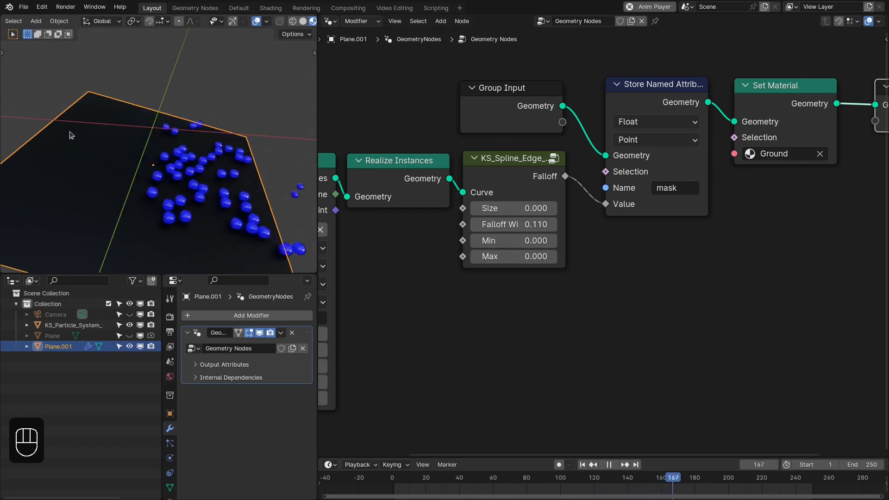
- Stop playback, set the falloff Max back to 1 and rewind to frame 1
{"action": "key", "text": "space"}
{"action": "left_click", "coordinate": [511, 256]}
{"action": "type", "text": "1"}
{"action": "key", "text": "Return"}
{"action": "key", "text": "shift+Right"}
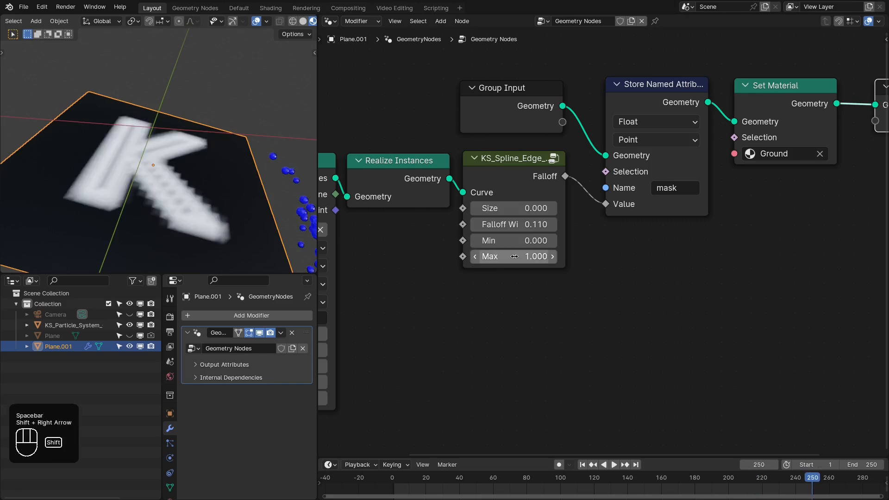
{"action": "key", "text": "shift+Left"}
{"action": "key", "text": "space"}
{"action": "scroll", "coordinate": [432, 259], "scroll_direction": "down", "scroll_amount": 1}
{"action": "middle_click_drag", "start_coordinate": [432, 259], "coordinate": [556, 263]}
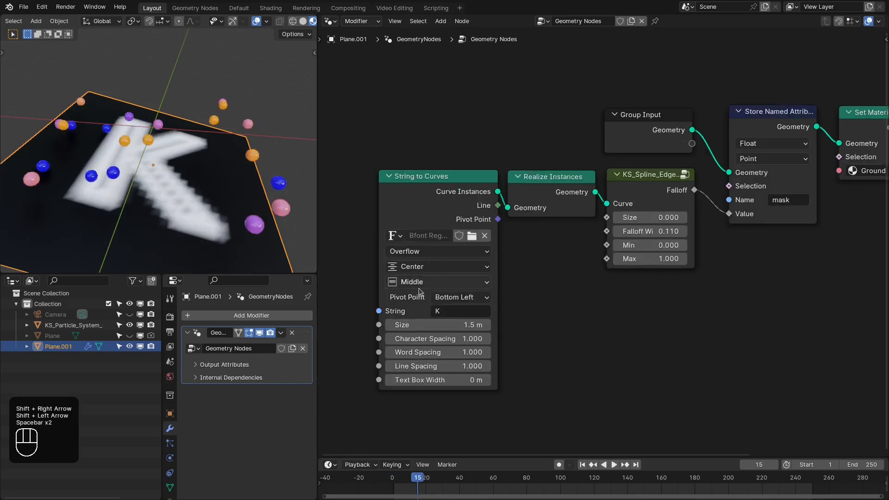
{"action": "left_click", "coordinate": [443, 314]}
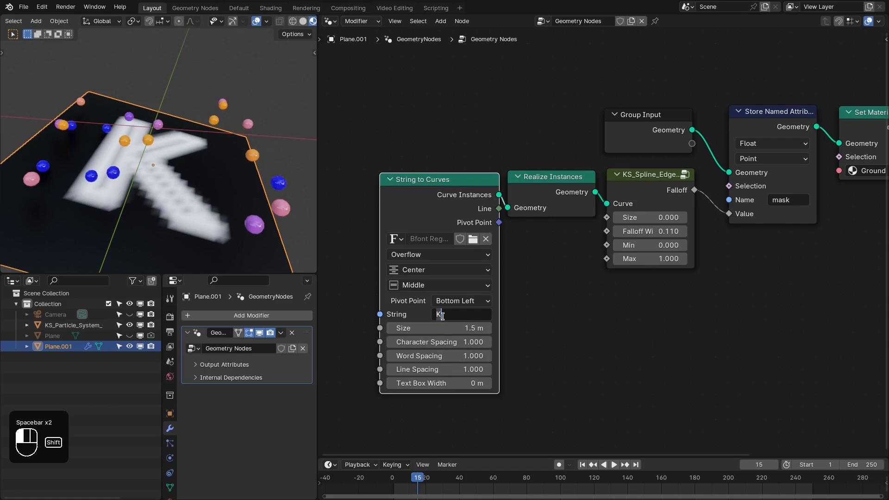
{"action": "left_click", "coordinate": [507, 327]}
{"action": "key", "text": "shift+Right"}
{"action": "key", "text": "shift+Left"}
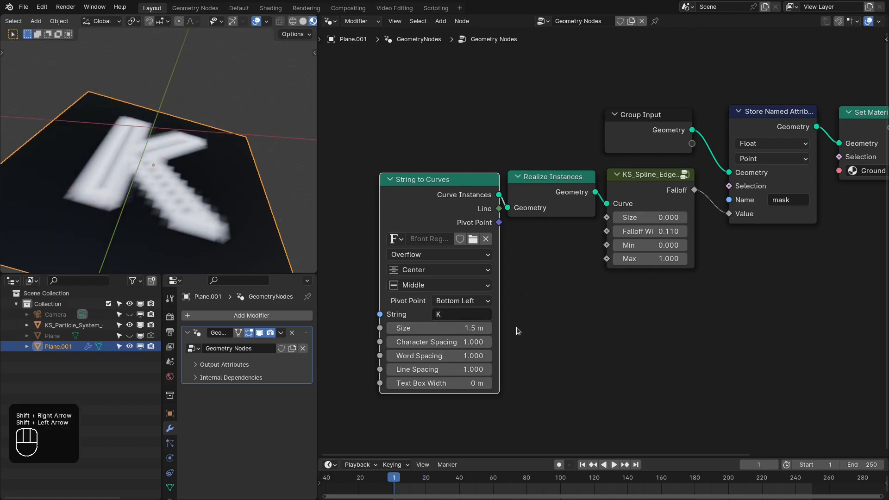
- Play the simulation and change the String to Curves text to S once the particles have settled on the K
{"action": "key", "text": "space"}
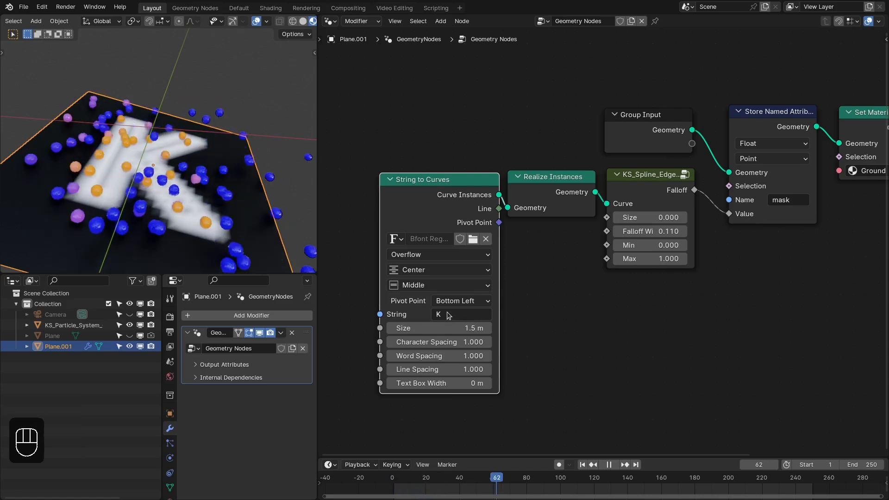
{"action": "left_click", "coordinate": [447, 315]}
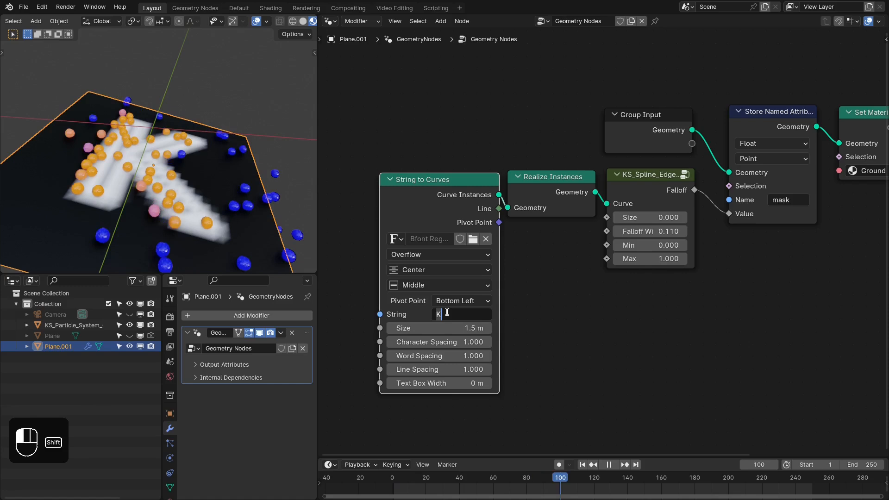
{"action": "type", "text": "S"}
{"action": "key", "text": "Return"}
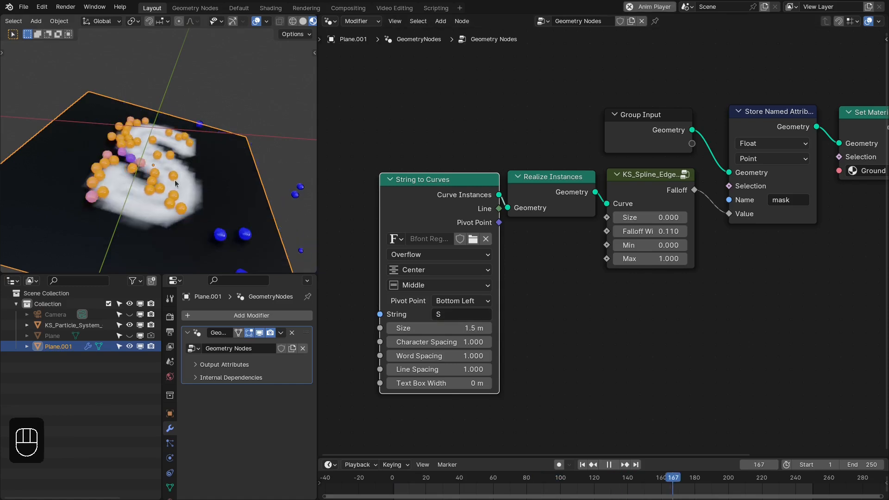
- Stop playback, inspect the particles on the S mask from above and the side, and select the KS_Particle_System object
{"action": "middle_click_drag", "start_coordinate": [174, 180], "coordinate": [170, 103]}
{"action": "key", "text": "space"}
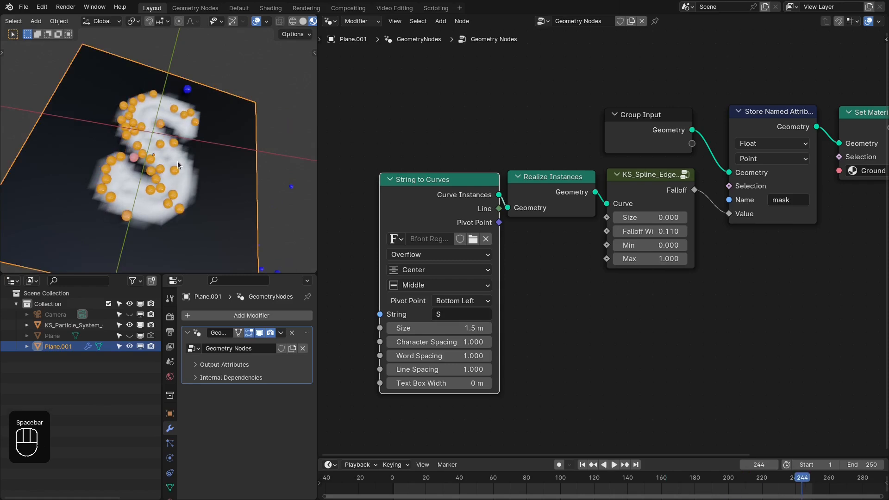
{"action": "middle_click_drag", "start_coordinate": [177, 161], "coordinate": [244, 155]}
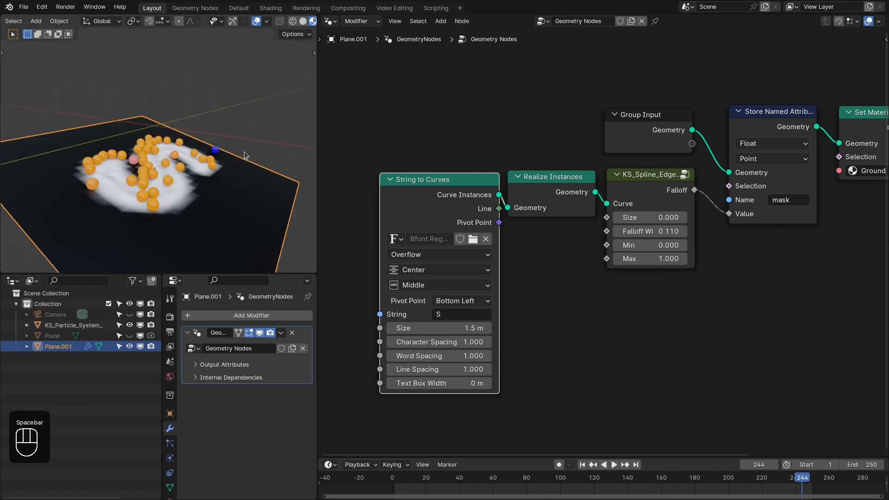
{"action": "left_click", "coordinate": [93, 325]}
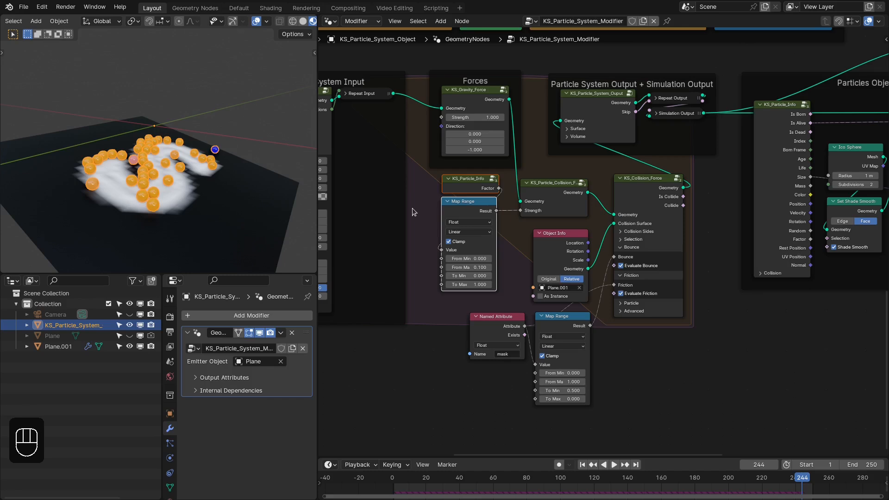
- Switch the viewport to Solid shading and open the Particle System workspace
{"action": "key", "text": "z"}
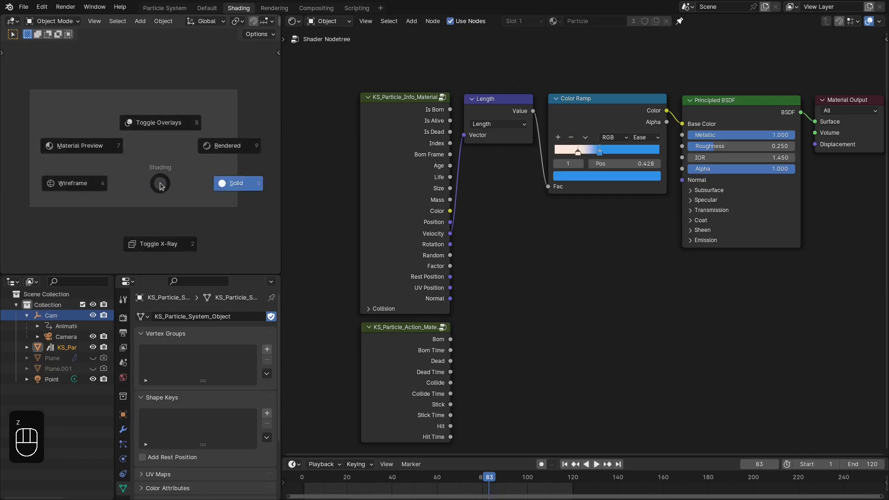
{"action": "left_click", "coordinate": [225, 187]}
{"action": "left_click", "coordinate": [165, 8]}
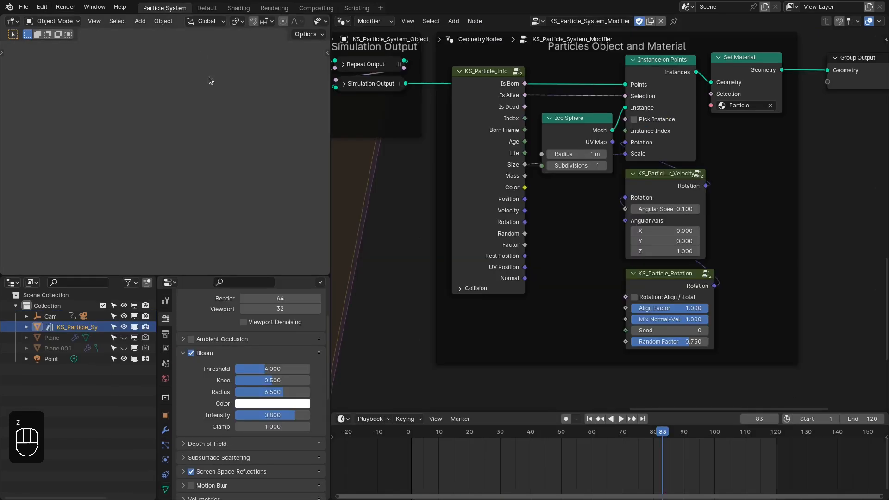
- Play the particle simulation from frame 1, stop it at frame 37 and inspect the particles from another angle
{"action": "key", "text": "shift+Left"}
{"action": "key", "text": "space"}
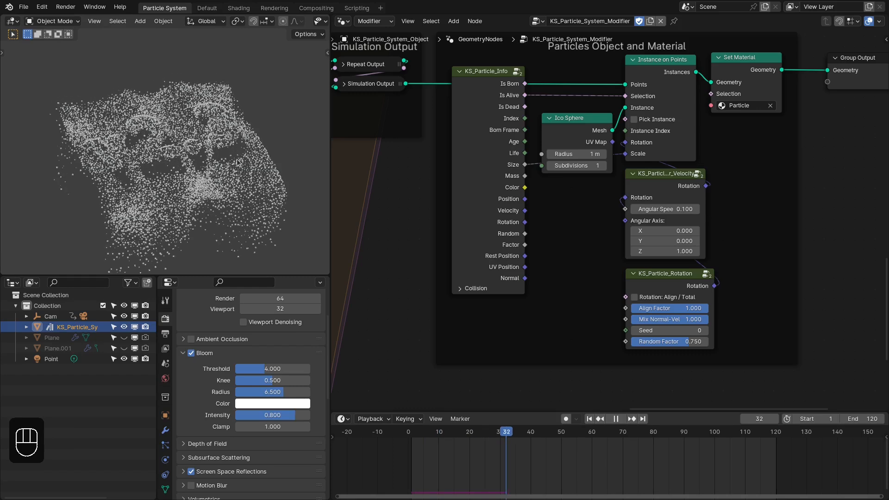
{"action": "key", "text": "space"}
{"action": "middle_click_drag", "start_coordinate": [225, 195], "coordinate": [164, 187]}
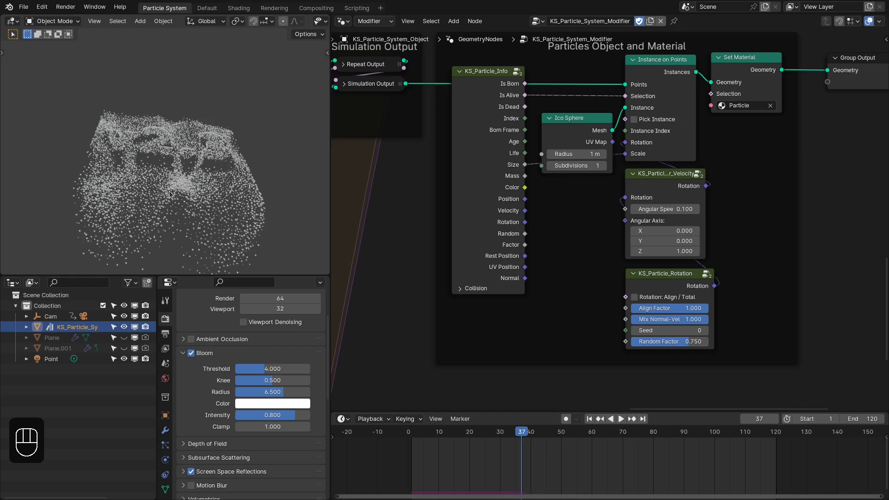
- Preview the particles in Rendered shading, orbit in for a closer look, and return the viewport to Solid shading
{"action": "key", "text": "z"}
{"action": "left_click", "coordinate": [234, 156]}
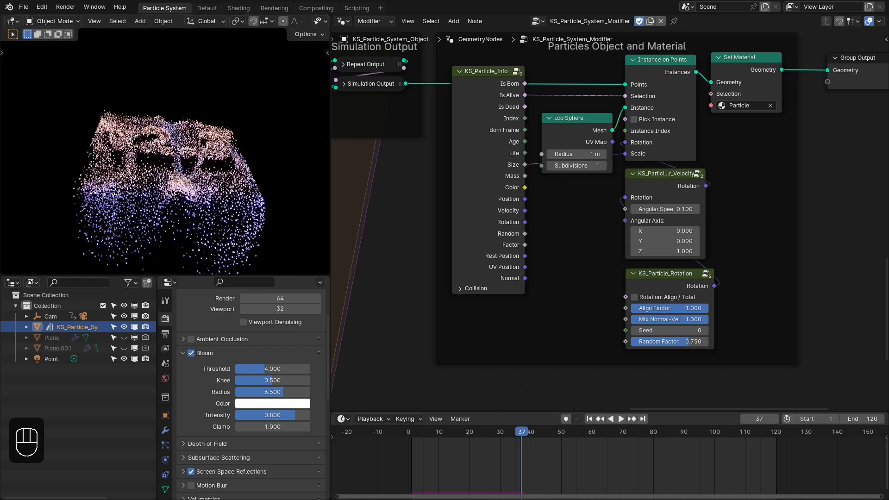
{"action": "mouse_move", "coordinate": [187, 128]}
{"action": "middle_mouse_down"}
{"action": "mouse_move", "coordinate": [223, 134]}
{"action": "mouse_move", "coordinate": [170, 125]}
{"action": "mouse_move", "coordinate": [194, 169]}
{"action": "middle_mouse_up"}
{"action": "scroll", "coordinate": [185, 139], "scroll_direction": "up", "scroll_amount": 5}
{"action": "key", "text": "z"}
{"action": "left_click", "coordinate": [240, 173]}
- Examine the emitter, particle system input, force and collision nodes in the node tree
{"action": "scroll", "coordinate": [425, 192], "scroll_direction": "down", "scroll_amount": 4}
{"action": "middle_click_drag", "start_coordinate": [433, 193], "coordinate": [689, 207]}
{"action": "scroll", "coordinate": [616, 218], "scroll_direction": "down", "scroll_amount": 3}
{"action": "middle_click_drag", "start_coordinate": [616, 219], "coordinate": [724, 208]}
{"action": "middle_click_drag", "start_coordinate": [496, 229], "coordinate": [625, 207]}
{"action": "scroll", "coordinate": [618, 219], "scroll_direction": "up", "scroll_amount": 1}
{"action": "scroll", "coordinate": [618, 220], "scroll_direction": "up", "scroll_amount": 4}
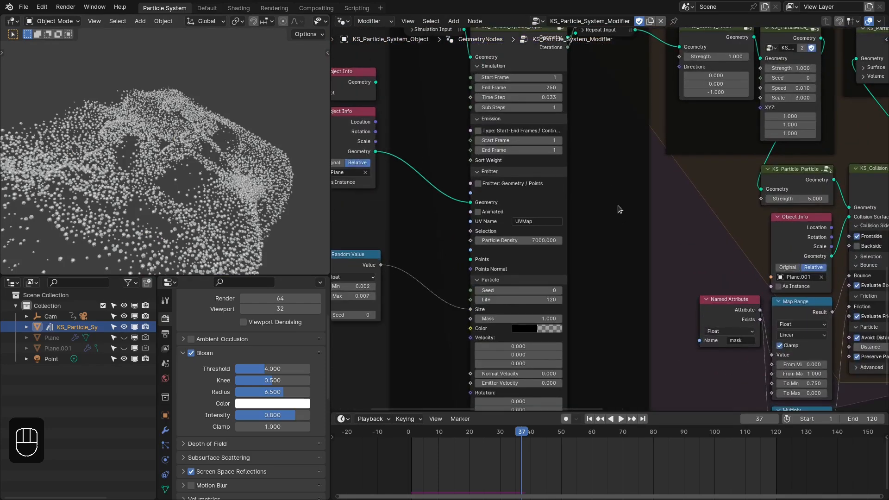
{"action": "key", "text": "ctrl+space"}
{"action": "left_click_drag", "start_coordinate": [148, 157], "coordinate": [214, 184]}
{"action": "key", "text": "ctrl+space"}
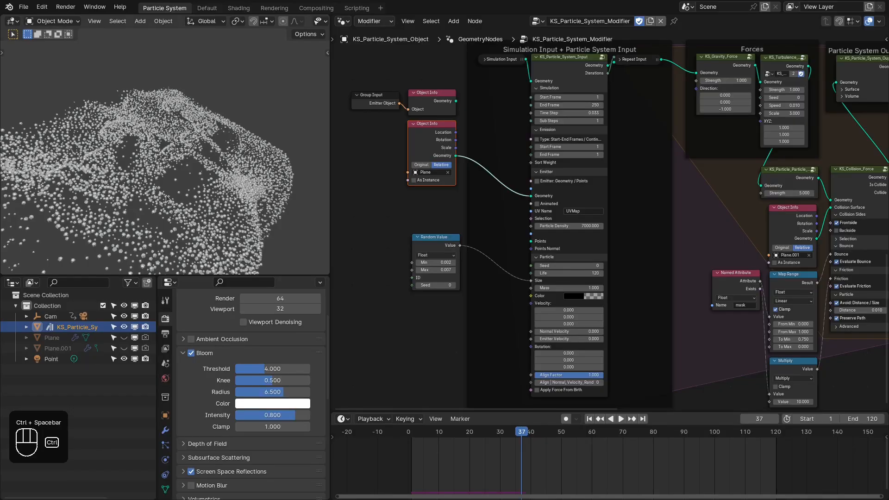
- Show the emitter Plane briefly in the viewport and hide it again
{"action": "left_click", "coordinate": [124, 338]}
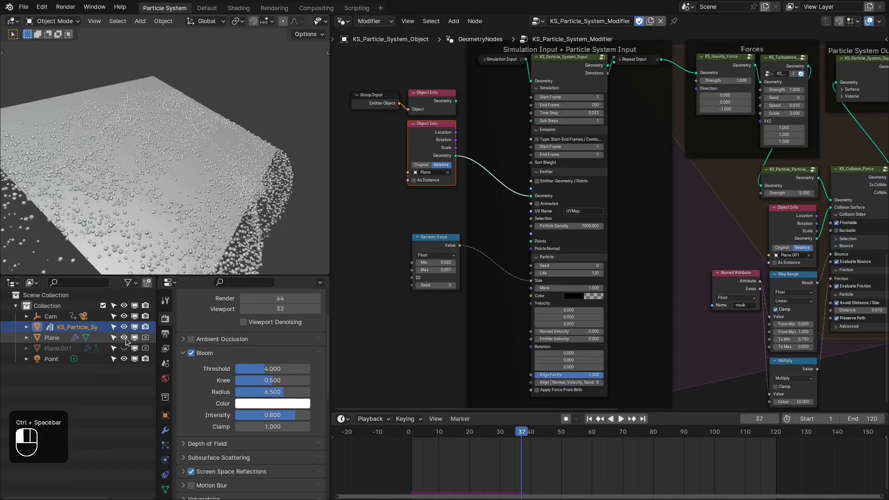
{"action": "left_click", "coordinate": [125, 338]}
{"action": "middle_click_drag", "start_coordinate": [366, 252], "coordinate": [341, 239]}
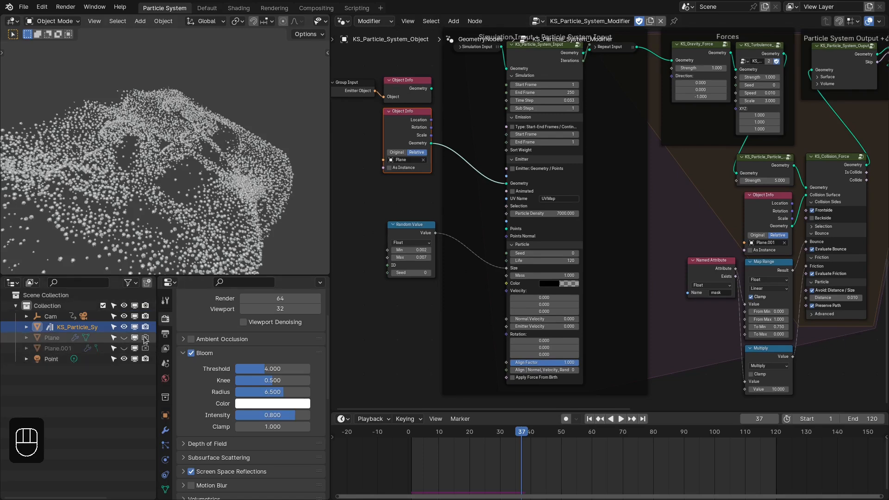
- Show the Plane.001 collision surface in the viewport and maximize the node editor
{"action": "left_click", "coordinate": [125, 349]}
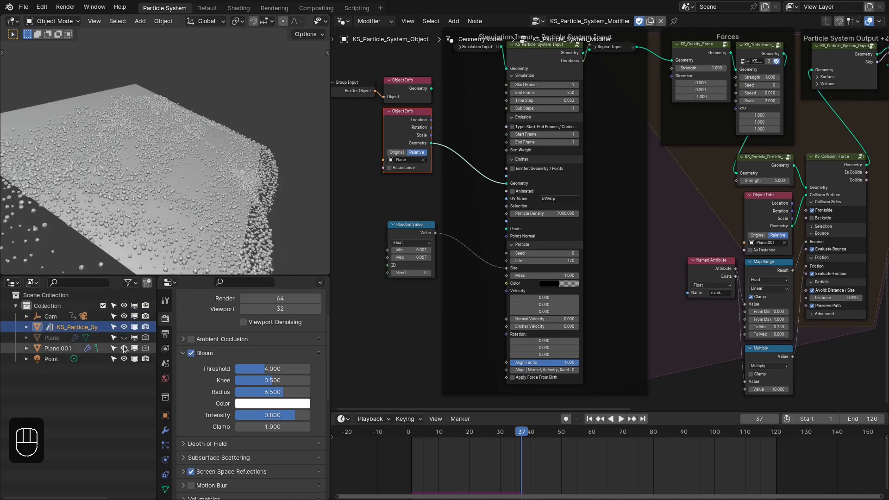
{"action": "key", "text": "ctrl+space"}
{"action": "middle_click_drag", "start_coordinate": [462, 170], "coordinate": [467, 181]}
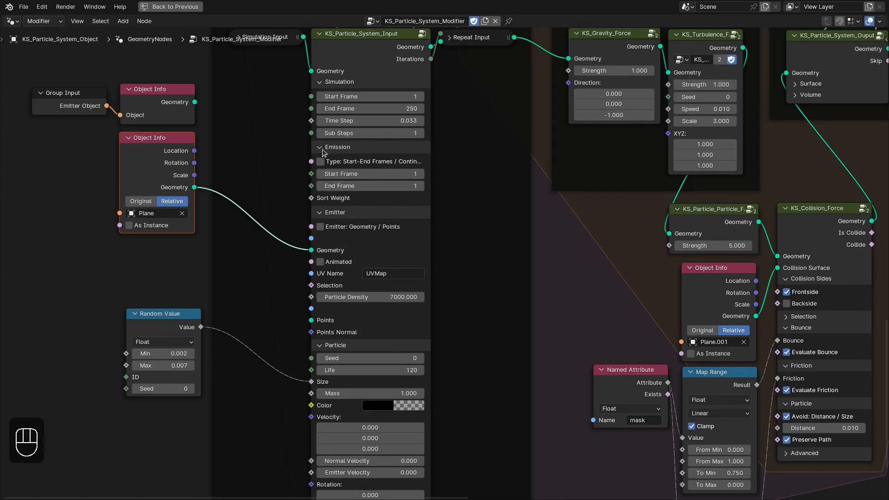
- Examine the KS_Particle_System_Input settings and the Random Value node that feeds the particle Size
{"action": "middle_click_drag", "start_coordinate": [320, 225], "coordinate": [334, 144]}
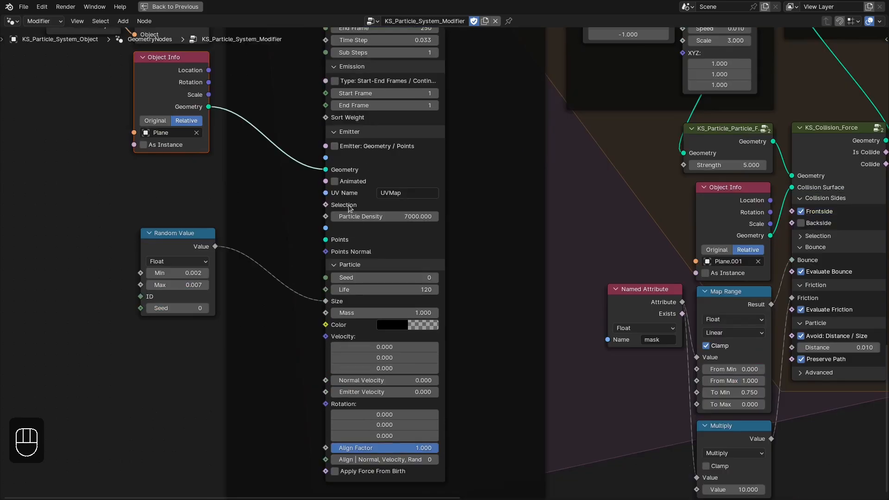
{"action": "scroll", "coordinate": [314, 242], "scroll_direction": "down", "scroll_amount": 1}
{"action": "middle_click_drag", "start_coordinate": [302, 237], "coordinate": [293, 196]}
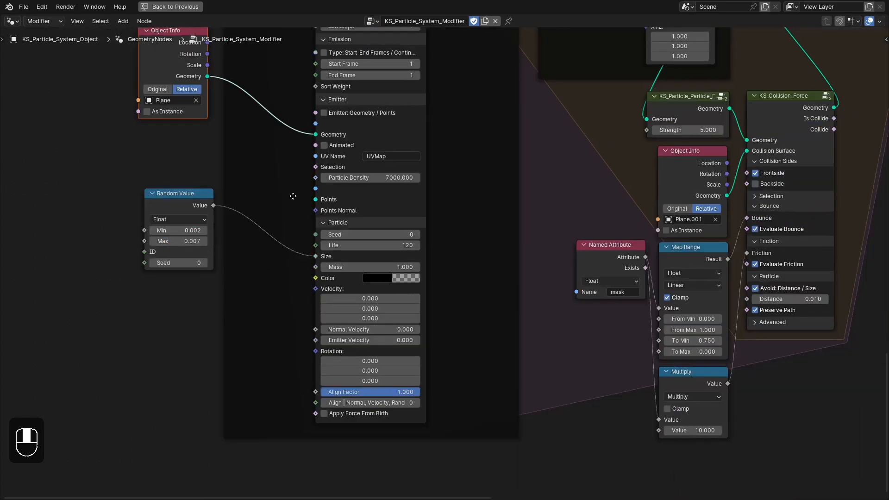
{"action": "left_click_drag", "start_coordinate": [117, 185], "coordinate": [209, 276]}
{"action": "left_click_drag", "start_coordinate": [178, 200], "coordinate": [170, 237]}
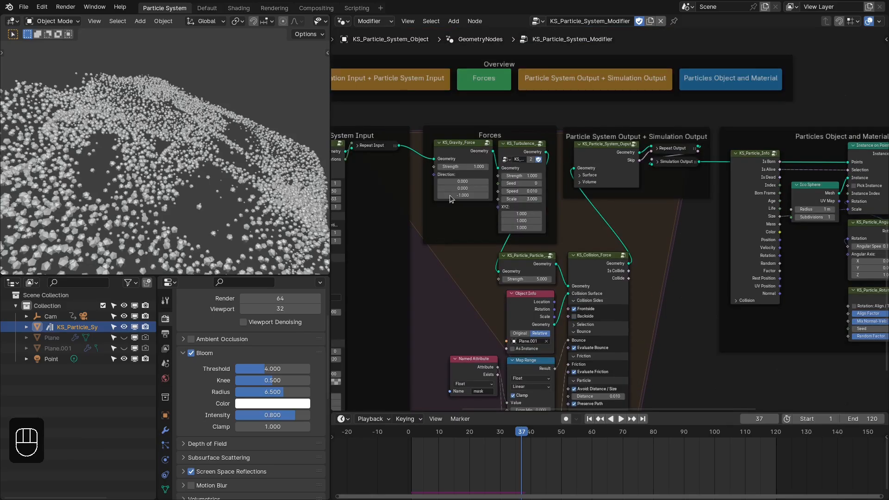
- Examine the gravity, turbulence and particle-particle force nodes in the node tree
{"action": "scroll", "coordinate": [449, 196], "scroll_direction": "up", "scroll_amount": 2}
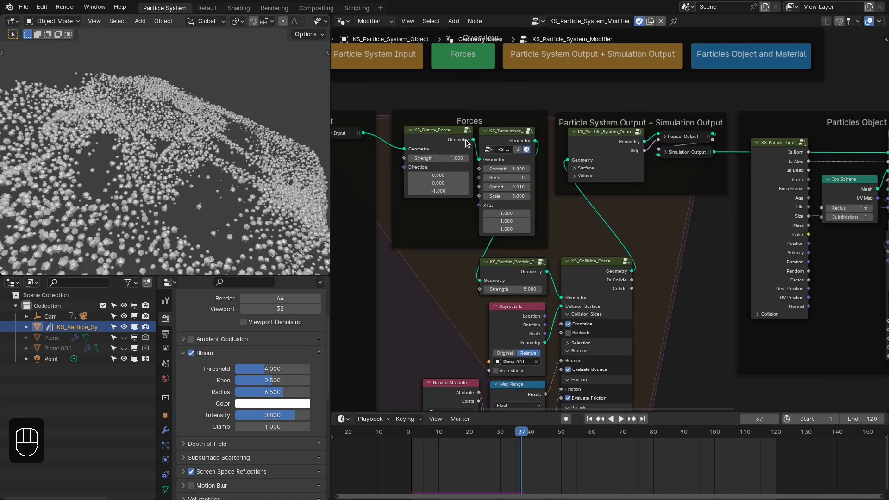
{"action": "scroll", "coordinate": [207, 140], "scroll_direction": "down", "scroll_amount": 5}
{"action": "middle_click_drag", "start_coordinate": [207, 140], "coordinate": [204, 167]}
{"action": "middle_click_drag", "start_coordinate": [475, 262], "coordinate": [456, 172]}
{"action": "scroll", "coordinate": [456, 172], "scroll_direction": "up", "scroll_amount": 2}
{"action": "left_click_drag", "start_coordinate": [412, 165], "coordinate": [485, 188]}
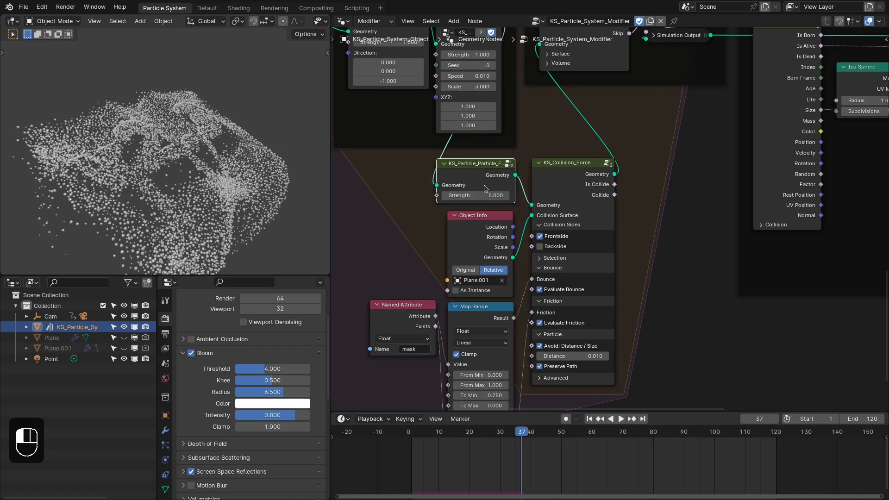
{"action": "scroll", "coordinate": [547, 159], "scroll_direction": "down", "scroll_amount": 4}
{"action": "middle_click_drag", "start_coordinate": [620, 44], "coordinate": [520, 340]}
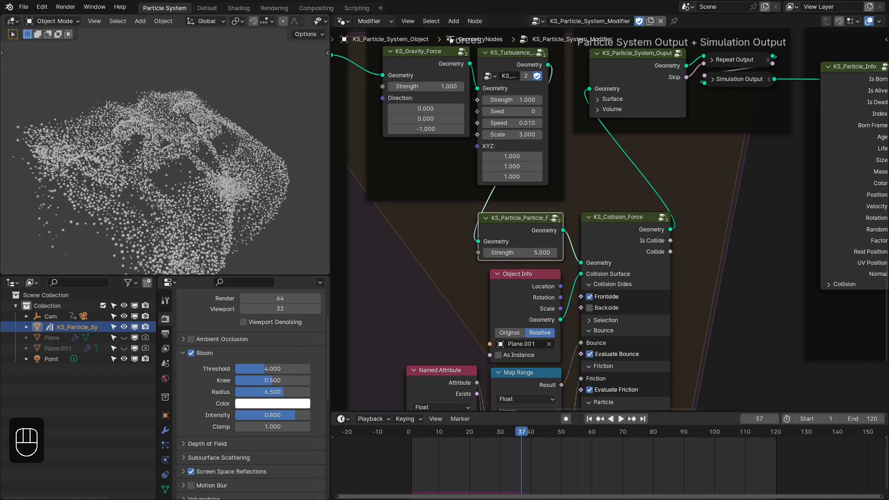
- Examine the KS_Collision_Force node with its Plane.001 surface and the mask attribute nodes driving Bounce and Friction
{"action": "middle_click_drag", "start_coordinate": [203, 138], "coordinate": [169, 155]}
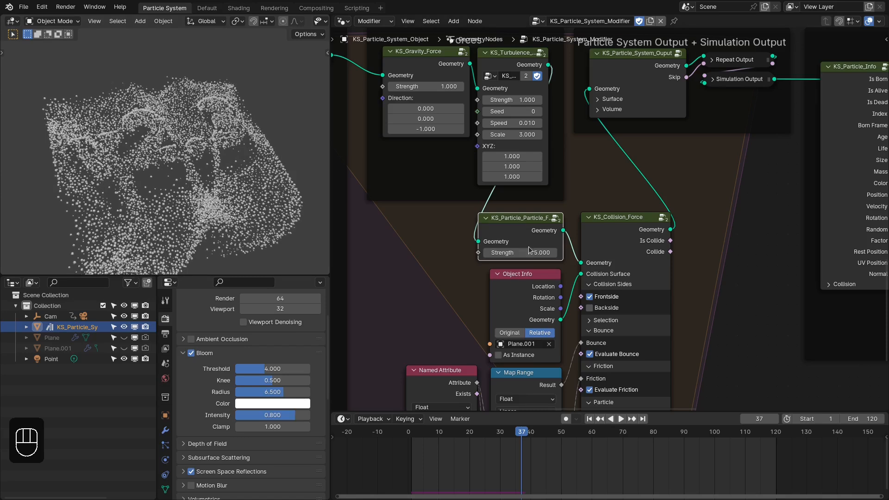
{"action": "middle_click_drag", "start_coordinate": [537, 240], "coordinate": [517, 179]}
{"action": "middle_click_drag", "start_coordinate": [645, 220], "coordinate": [587, 125]}
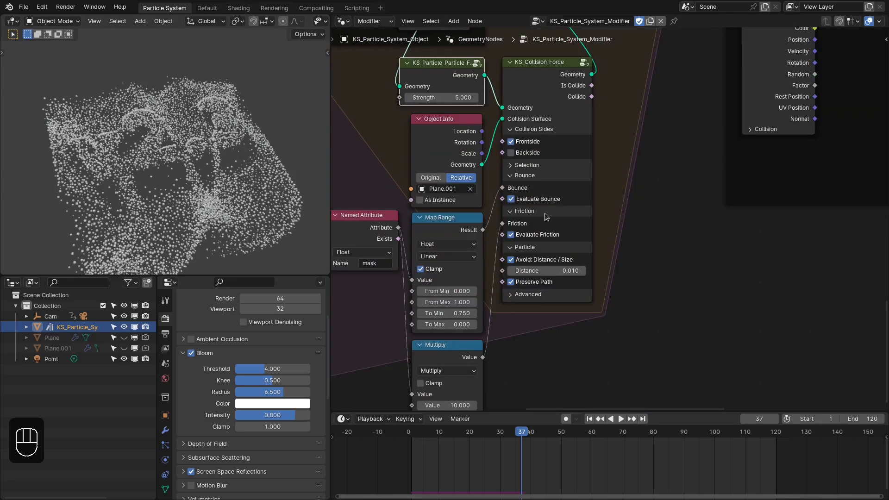
{"action": "middle_click_drag", "start_coordinate": [486, 247], "coordinate": [552, 244]}
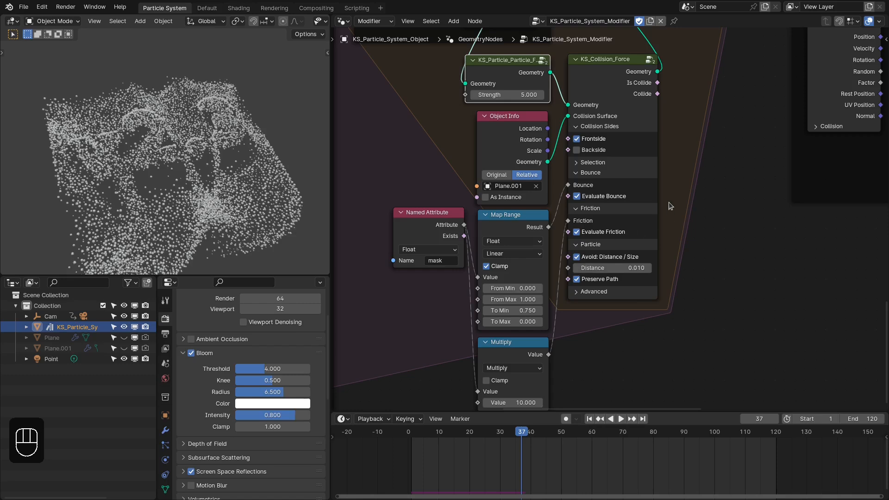
- Examine the Particles Object and Material nodes and open the Shading workspace to view the particle material
{"action": "middle_click_drag", "start_coordinate": [659, 124], "coordinate": [389, 336]}
{"action": "scroll", "coordinate": [417, 324], "scroll_direction": "down", "scroll_amount": 2}
{"action": "scroll", "coordinate": [637, 257], "scroll_direction": "up", "scroll_amount": 1}
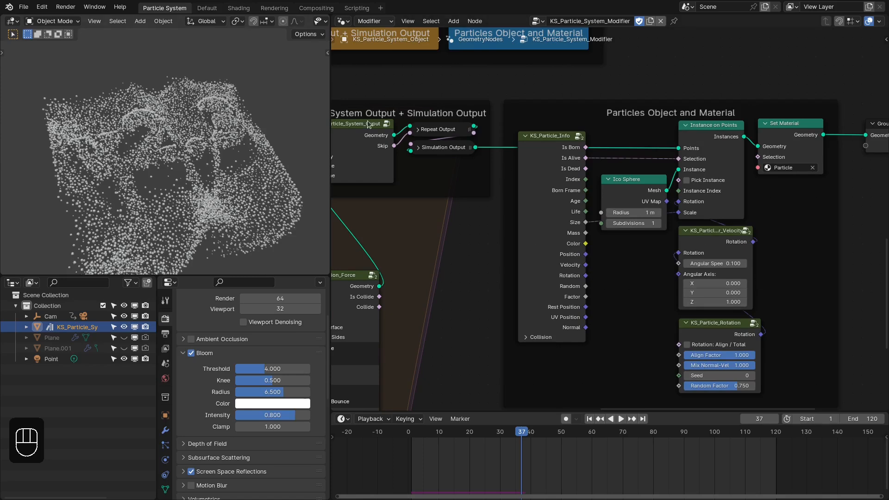
{"action": "left_click", "coordinate": [238, 8]}
{"action": "middle_click_drag", "start_coordinate": [547, 211], "coordinate": [492, 209]}
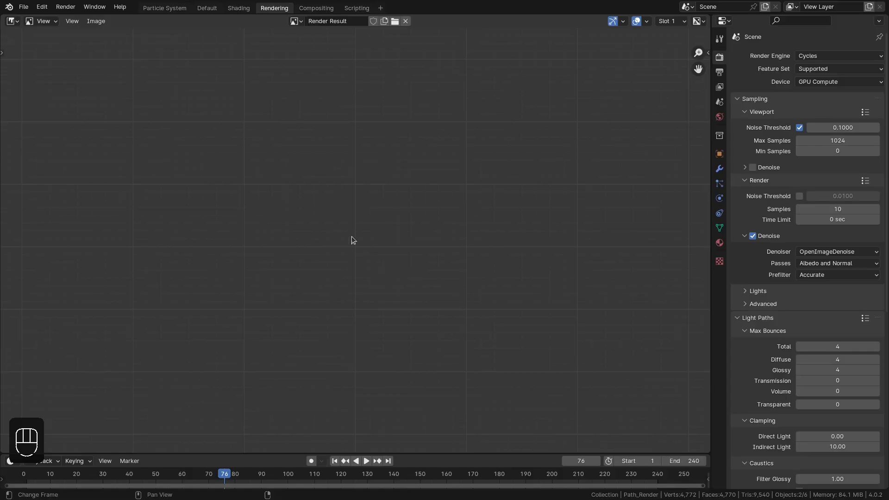
- Return to the Particle System workspace in the spiral scene, select Path_Render and frame its node tree
{"action": "left_click", "coordinate": [184, 10]}
{"action": "middle_click_drag", "start_coordinate": [199, 209], "coordinate": [184, 176]}
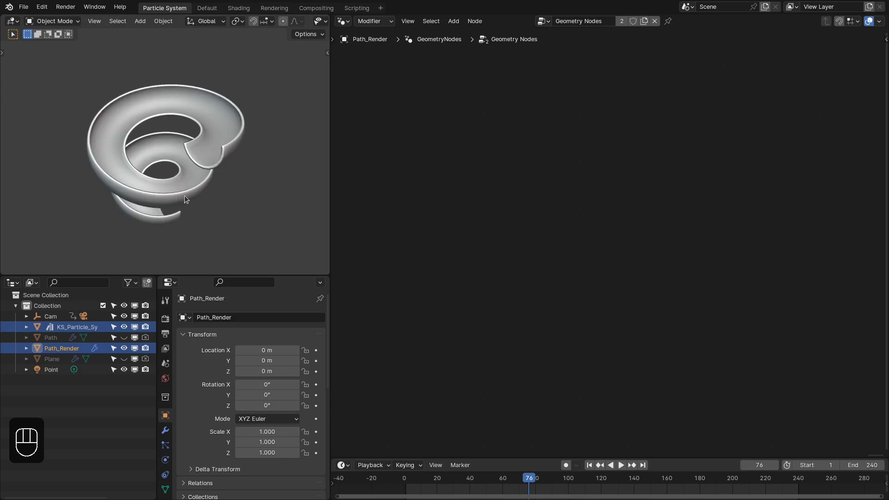
{"action": "left_click", "coordinate": [184, 195]}
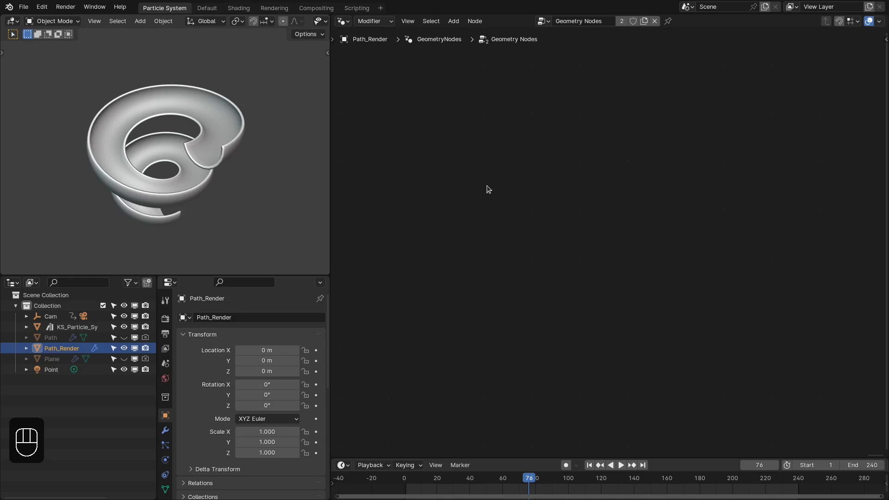
{"action": "key", "text": "Home"}
{"action": "mouse_move", "coordinate": [197, 185]}
{"action": "middle_mouse_down"}
{"action": "mouse_move", "coordinate": [198, 162]}
{"action": "mouse_move", "coordinate": [197, 172]}
{"action": "middle_mouse_up"}
{"action": "scroll", "coordinate": [434, 156], "scroll_direction": "up", "scroll_amount": 2}
{"action": "scroll", "coordinate": [502, 129], "scroll_direction": "down", "scroll_amount": 2}
{"action": "scroll", "coordinate": [538, 137], "scroll_direction": "up", "scroll_amount": 1}
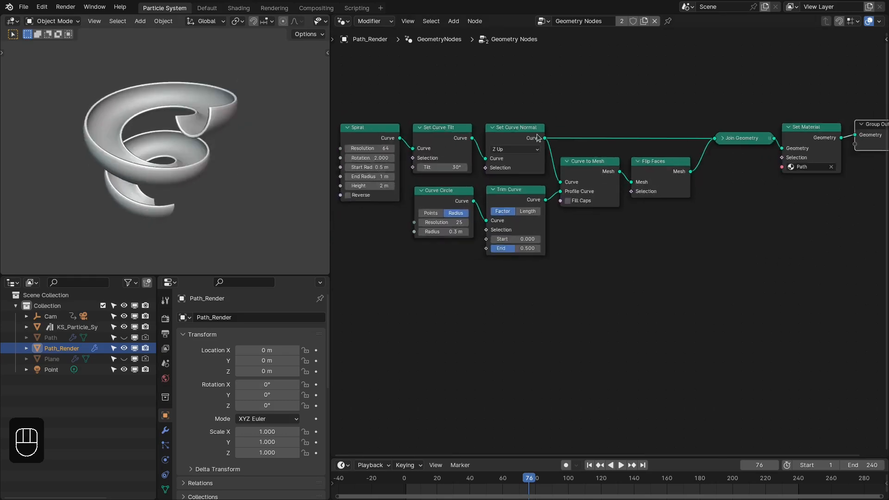
- Show the viewport overlays and select the Set Curve Tilt node in the Path_Render tree
{"action": "middle_click_drag", "start_coordinate": [499, 131], "coordinate": [519, 156]}
{"action": "key", "text": "shift+alt+z"}
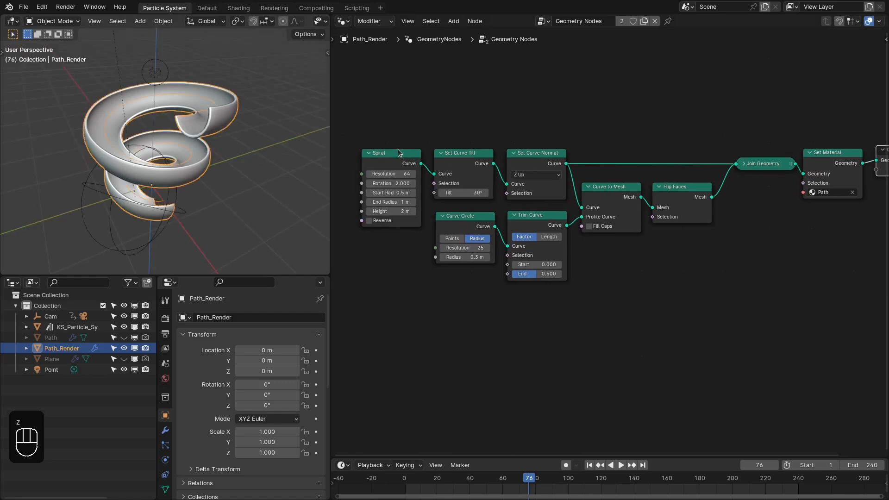
{"action": "left_click", "coordinate": [482, 169]}
{"action": "middle_click_drag", "start_coordinate": [482, 209], "coordinate": [458, 204]}
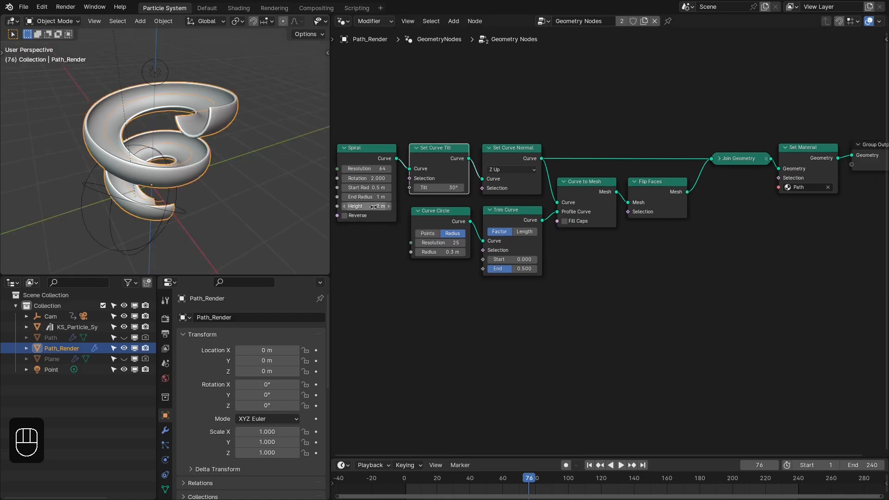
- Try a different Height on the Spiral node, cancel the change, and look over the spiral path
{"action": "left_click_drag", "start_coordinate": [373, 206], "coordinate": [399, 207]}
{"action": "right_click", "coordinate": [373, 207]}
{"action": "middle_click_drag", "start_coordinate": [377, 202], "coordinate": [296, 203]}
{"action": "middle_click_drag", "start_coordinate": [194, 127], "coordinate": [278, 157]}
{"action": "middle_click_drag", "start_coordinate": [436, 156], "coordinate": [501, 135]}
- Select KS_Particle_System_Object, review its node tree, and show the emitter Plane in the viewport
{"action": "left_click", "coordinate": [76, 328]}
{"action": "scroll", "coordinate": [601, 255], "scroll_direction": "down", "scroll_amount": 3}
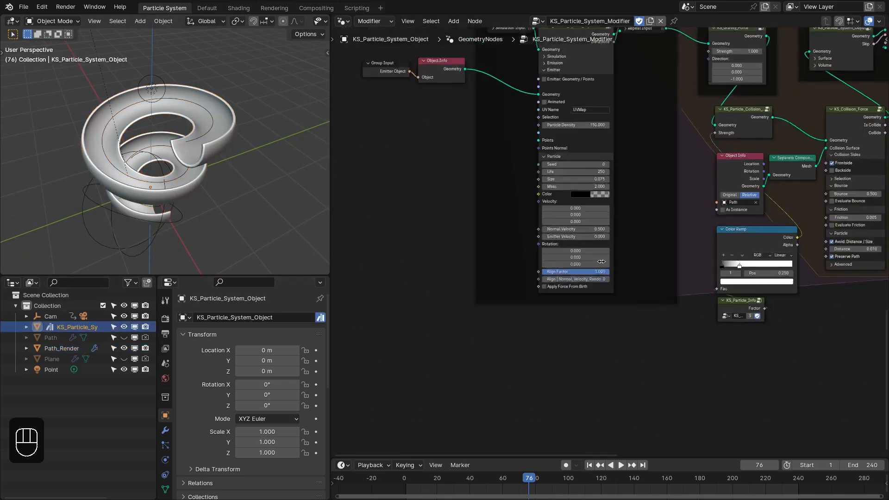
{"action": "scroll", "coordinate": [602, 262], "scroll_direction": "down", "scroll_amount": 2}
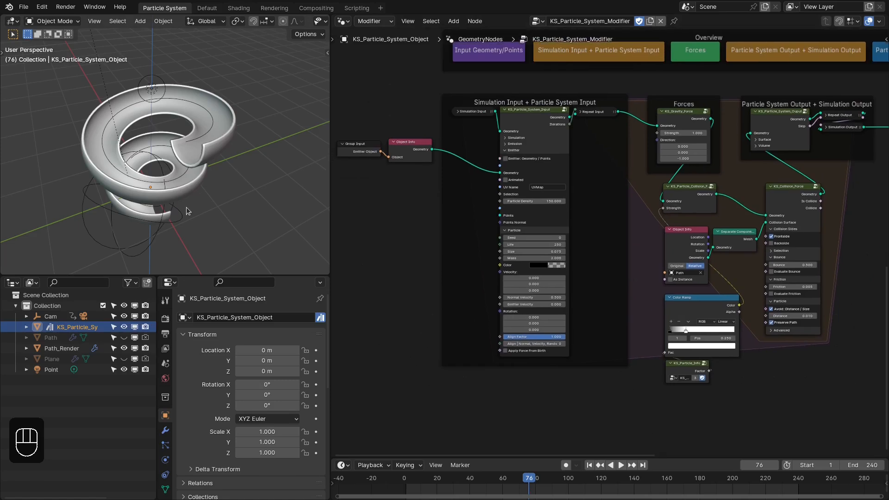
{"action": "scroll", "coordinate": [609, 243], "scroll_direction": "up", "scroll_amount": 1}
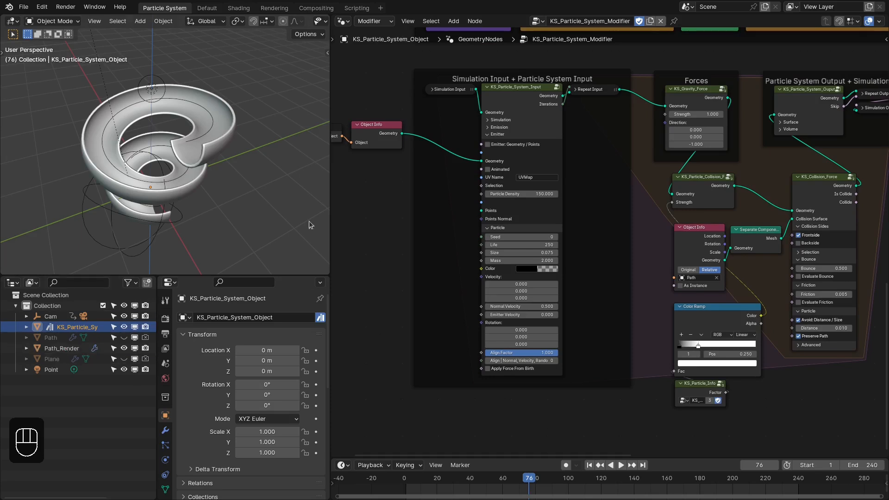
{"action": "middle_click_drag", "start_coordinate": [363, 172], "coordinate": [451, 196]}
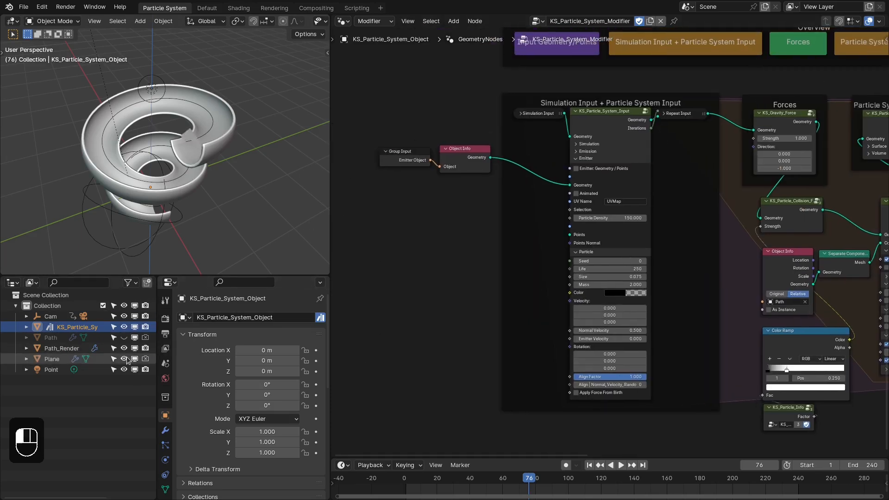
- Inspect the emitter Plane at the top of the spiral in wireframe and return to Solid shading
{"action": "scroll", "coordinate": [175, 188], "scroll_direction": "up", "scroll_amount": 3}
{"action": "scroll", "coordinate": [175, 188], "scroll_direction": "up", "scroll_amount": 3}
{"action": "key", "text": "shift+z"}
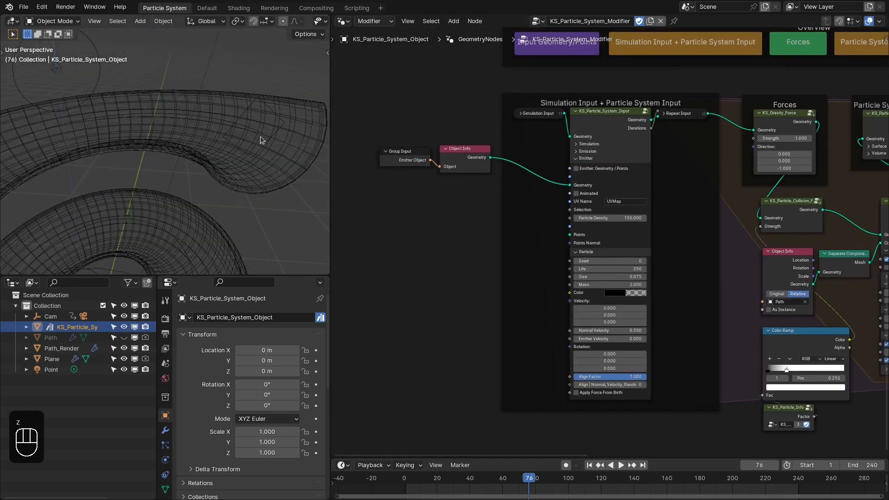
{"action": "scroll", "coordinate": [269, 143], "scroll_direction": "up", "scroll_amount": 2}
{"action": "scroll", "coordinate": [274, 148], "scroll_direction": "down", "scroll_amount": 3}
{"action": "key", "text": "shift+z"}
{"action": "scroll", "coordinate": [281, 112], "scroll_direction": "down", "scroll_amount": 4}
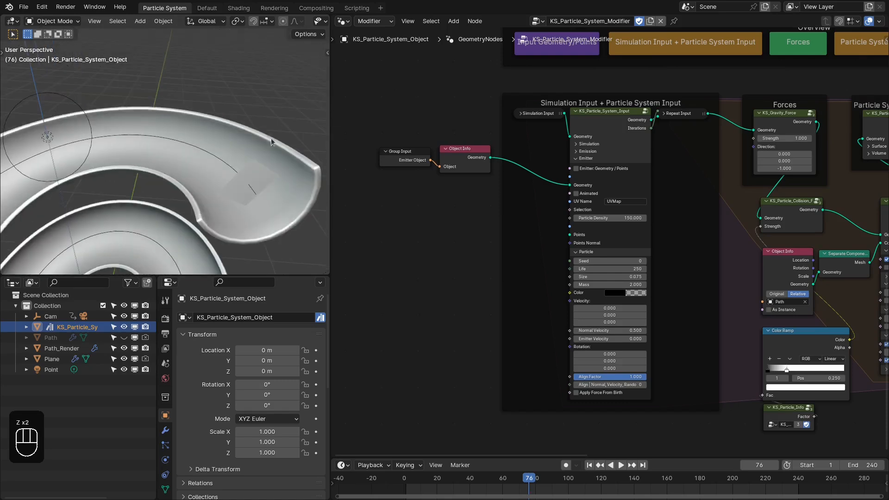
{"action": "middle_click_drag", "start_coordinate": [229, 158], "coordinate": [232, 149]}
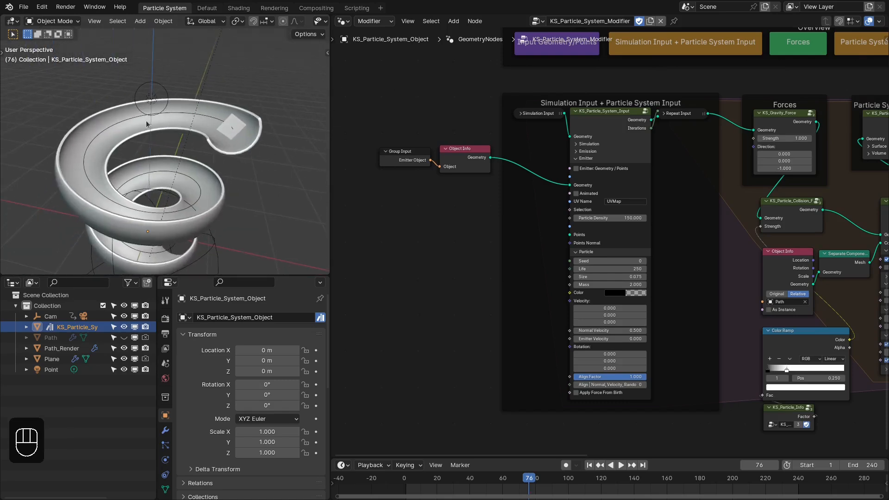
- Play the particle simulation from the first frame on the spiral and stop at frame 138
{"action": "middle_click_drag", "start_coordinate": [178, 233], "coordinate": [107, 207]}
{"action": "middle_click_drag", "start_coordinate": [157, 235], "coordinate": [151, 151]}
{"action": "key", "text": "shift+Right"}
{"action": "key", "text": "shift+Left"}
{"action": "key", "text": "space"}
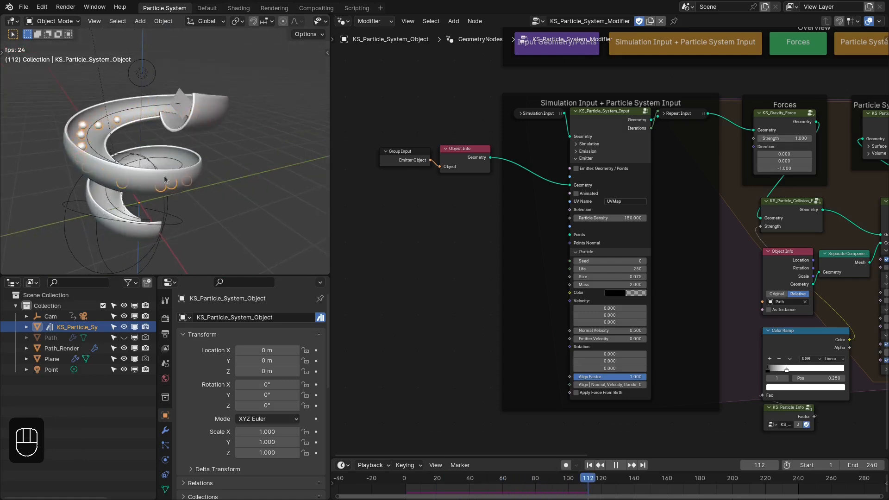
{"action": "key", "text": "space"}
- Inspect the particles on the spiral and the emitter and particle values of KS_Particle_System_Input
{"action": "middle_click_drag", "start_coordinate": [165, 180], "coordinate": [179, 168]}
{"action": "scroll", "coordinate": [653, 234], "scroll_direction": "up", "scroll_amount": 4}
{"action": "middle_click_drag", "start_coordinate": [653, 234], "coordinate": [548, 200]}
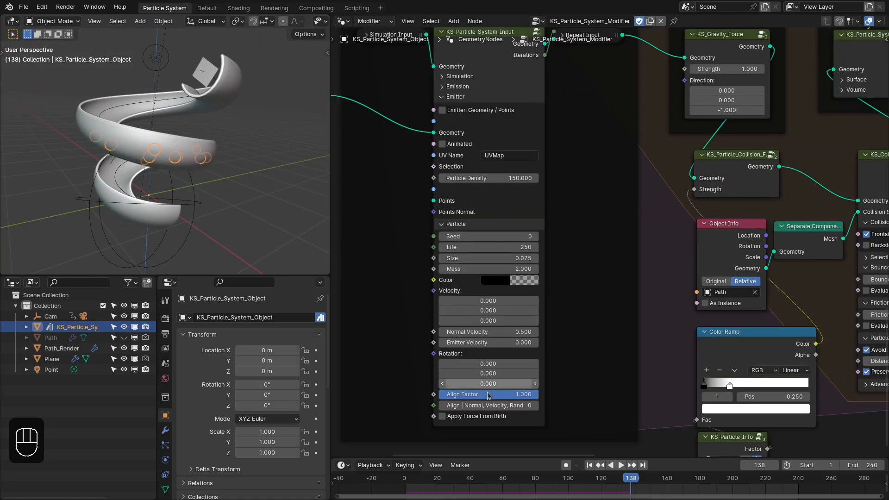
- Select the particle collision force node, followed by the Color Ramp and KS_Particle_Info nodes that drive its Strength
{"action": "scroll", "coordinate": [679, 237], "scroll_direction": "down", "scroll_amount": 3}
{"action": "middle_click_drag", "start_coordinate": [679, 236], "coordinate": [558, 240]}
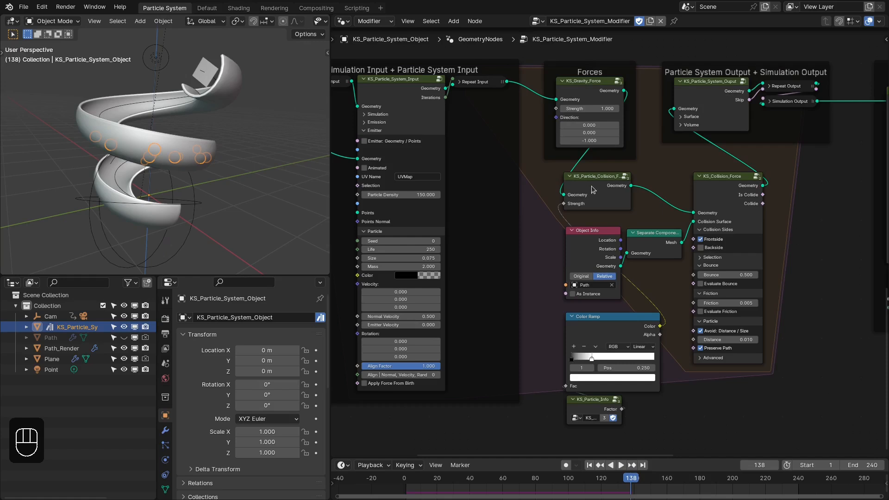
{"action": "left_click_drag", "start_coordinate": [773, 164], "coordinate": [737, 247]}
{"action": "left_click_drag", "start_coordinate": [552, 187], "coordinate": [607, 198]}
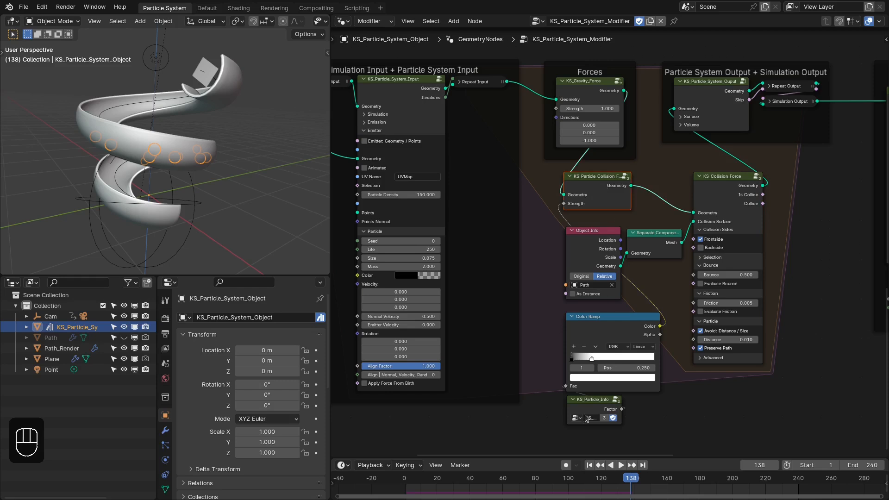
{"action": "left_click_drag", "start_coordinate": [574, 432], "coordinate": [615, 325]}
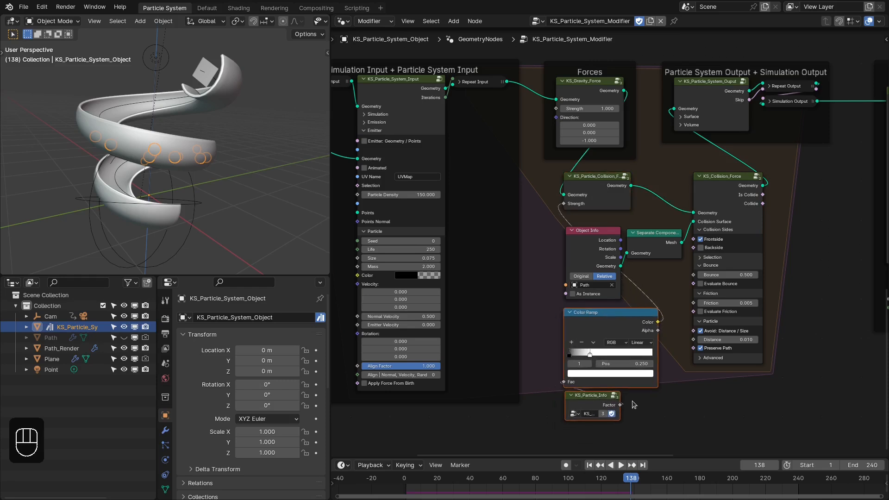
- Examine the Ico Sphere, Set Shade Smooth, instancing and material nodes in the Particles Object and Material frame
{"action": "scroll", "coordinate": [741, 325], "scroll_direction": "down", "scroll_amount": 3}
{"action": "middle_click_drag", "start_coordinate": [880, 234], "coordinate": [711, 262]}
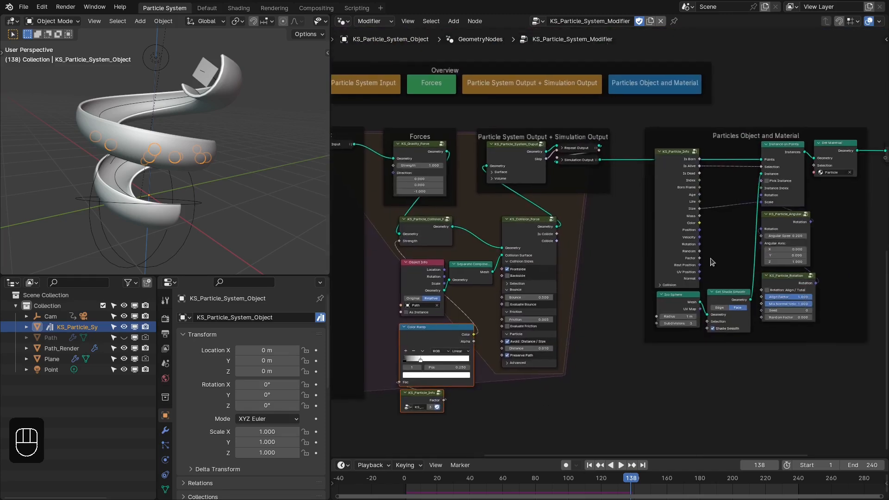
{"action": "scroll", "coordinate": [714, 265], "scroll_direction": "up", "scroll_amount": 1}
{"action": "scroll", "coordinate": [732, 300], "scroll_direction": "up", "scroll_amount": 1}
{"action": "scroll", "coordinate": [519, 154], "scroll_direction": "down", "scroll_amount": 1}
{"action": "middle_click_drag", "start_coordinate": [476, 114], "coordinate": [514, 146]}
{"action": "scroll", "coordinate": [185, 139], "scroll_direction": "down", "scroll_amount": 3}
- Preview the spiral scene through the camera in Rendered shading with the overlays hidden
{"action": "middle_click_drag", "start_coordinate": [186, 139], "coordinate": [169, 149]}
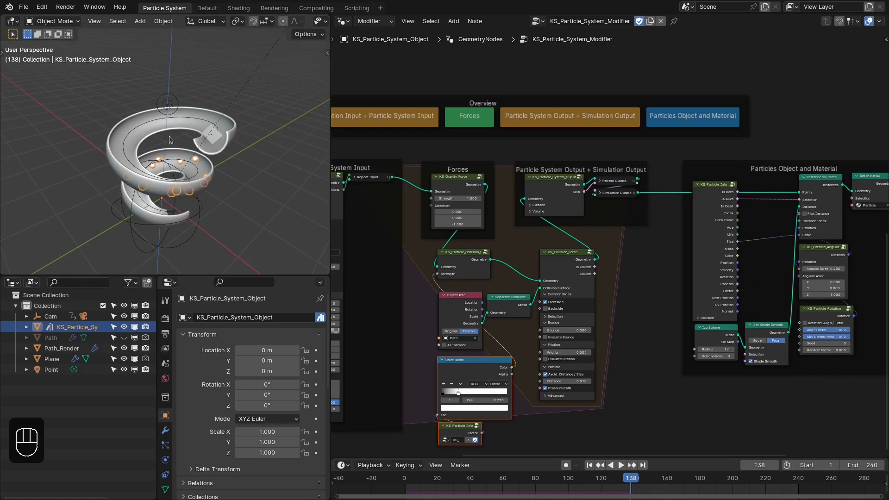
{"action": "key", "text": "KP_0"}
{"action": "key", "text": "z"}
{"action": "left_click", "coordinate": [214, 156]}
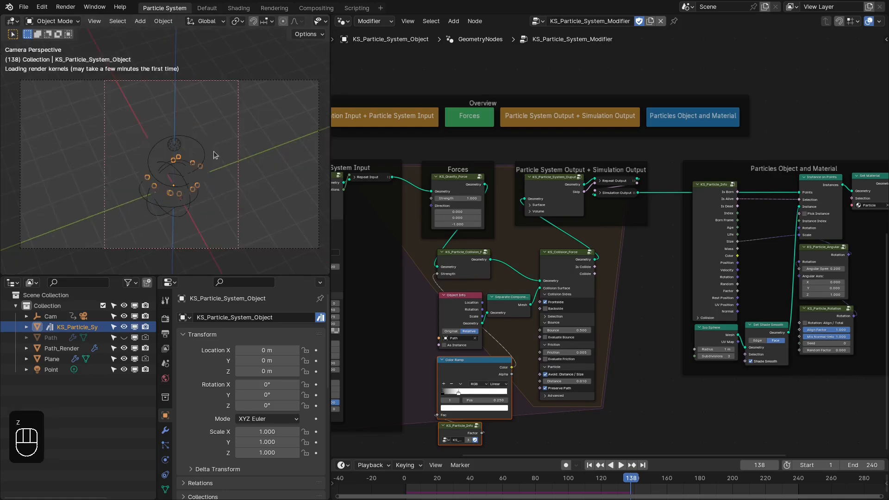
{"action": "key", "text": "shift+alt+z"}
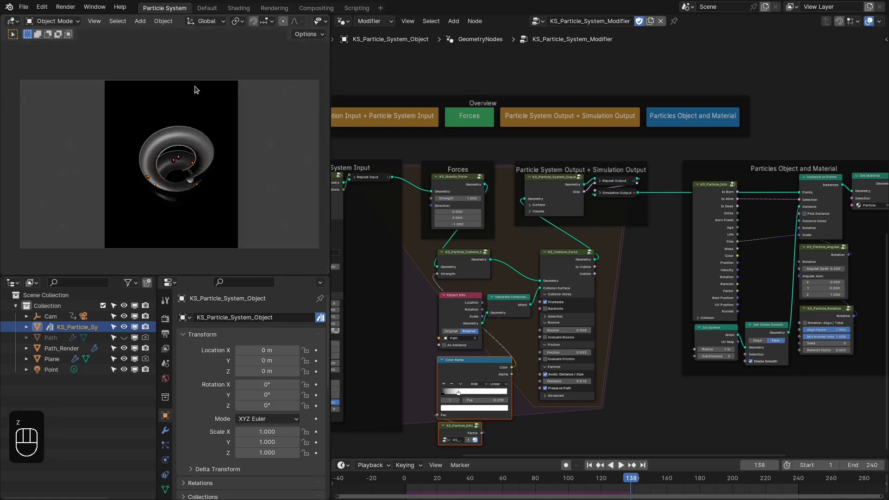
{"action": "scroll", "coordinate": [192, 179], "scroll_direction": "up", "scroll_amount": 7}
{"action": "scroll", "coordinate": [193, 179], "scroll_direction": "down", "scroll_amount": 1}
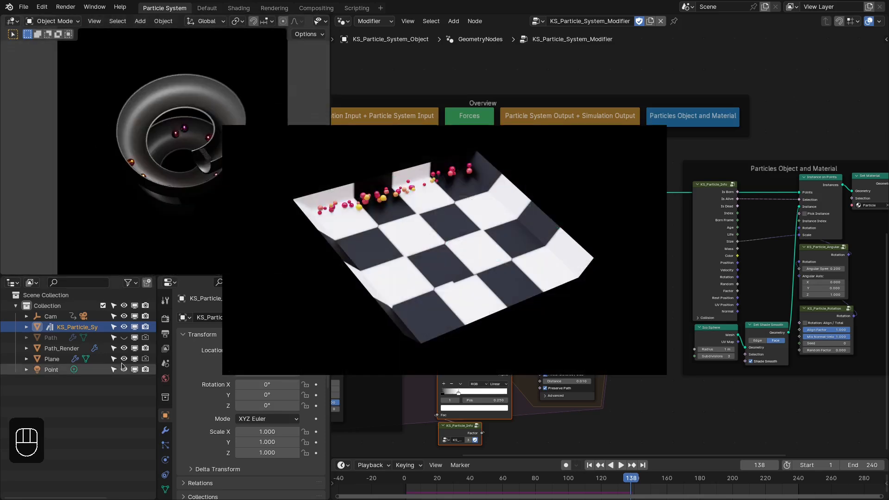